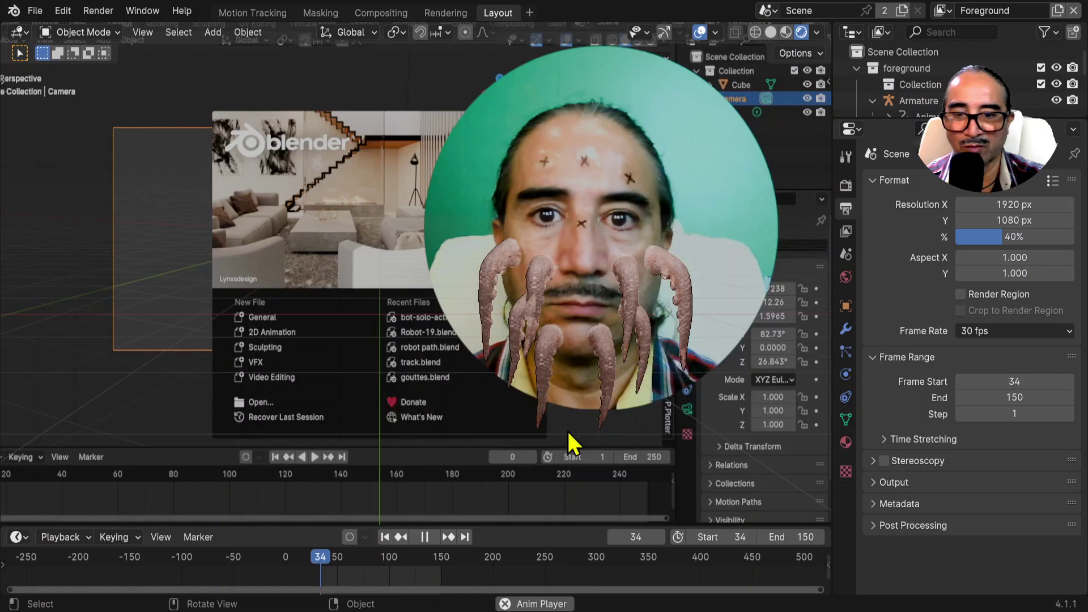
Step: Examine the animated tentacle models outside the camera view from several angles, comparing solid and rendered shading
{"action": "key", "text": "KP_0"}
{"action": "middle_click_drag", "start_coordinate": [579, 378], "coordinate": [536, 381]}
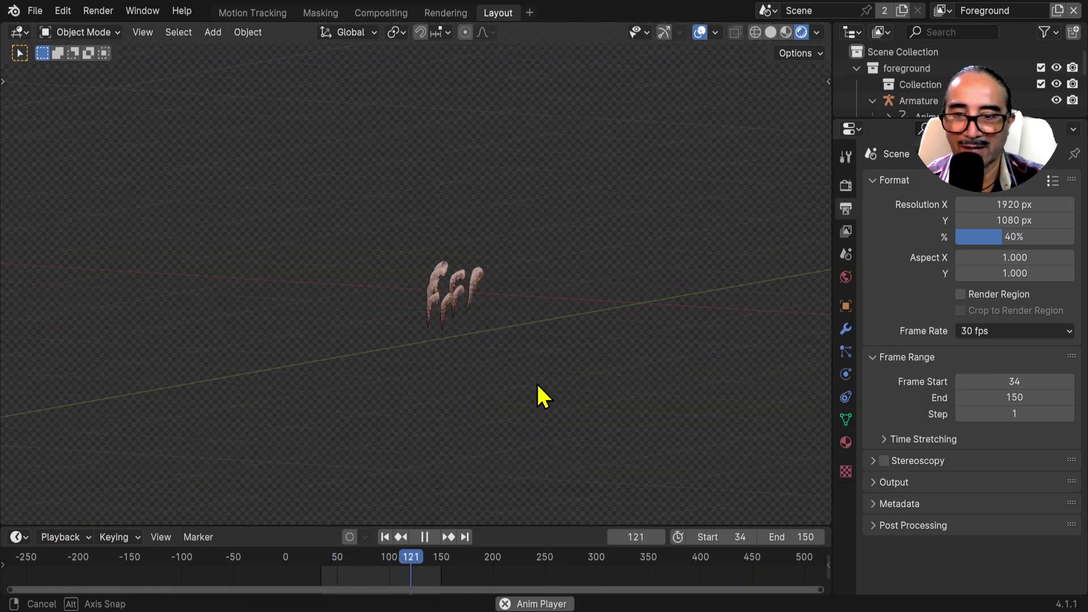
{"action": "scroll", "coordinate": [539, 374], "scroll_direction": "up", "scroll_amount": 6}
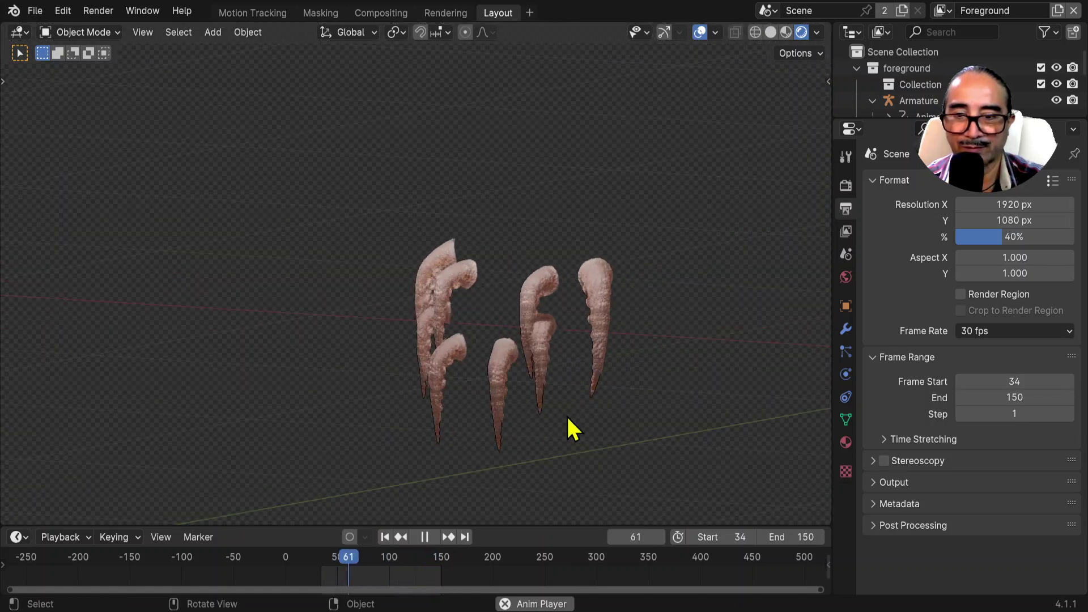
{"action": "scroll", "coordinate": [569, 418], "scroll_direction": "up", "scroll_amount": 3}
{"action": "middle_click_drag", "start_coordinate": [533, 419], "coordinate": [444, 369], "text": "shift"}
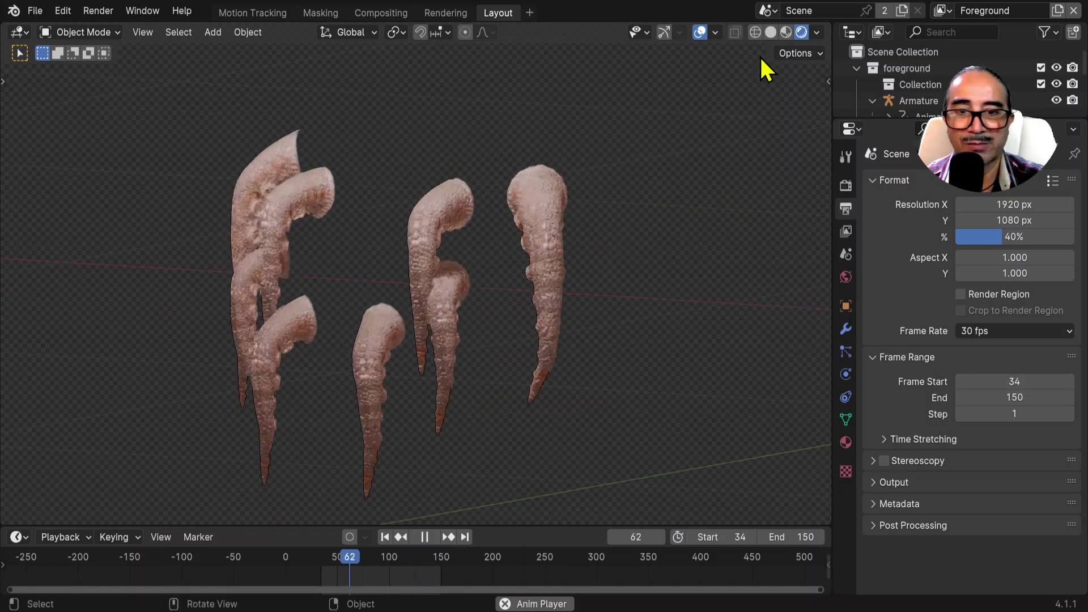
{"action": "left_click", "coordinate": [770, 35]}
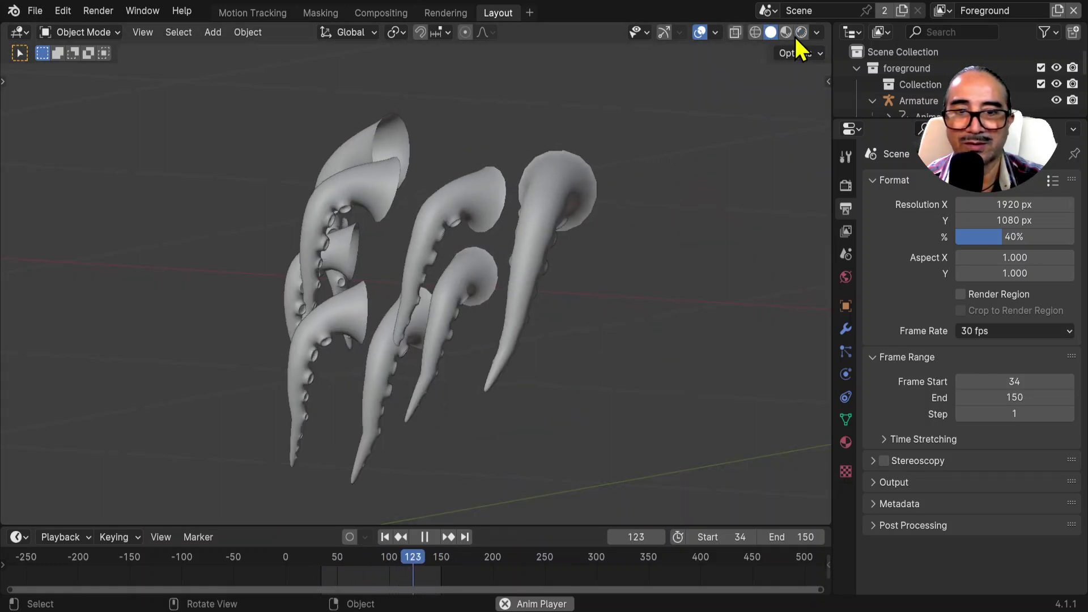
{"action": "left_click", "coordinate": [802, 32]}
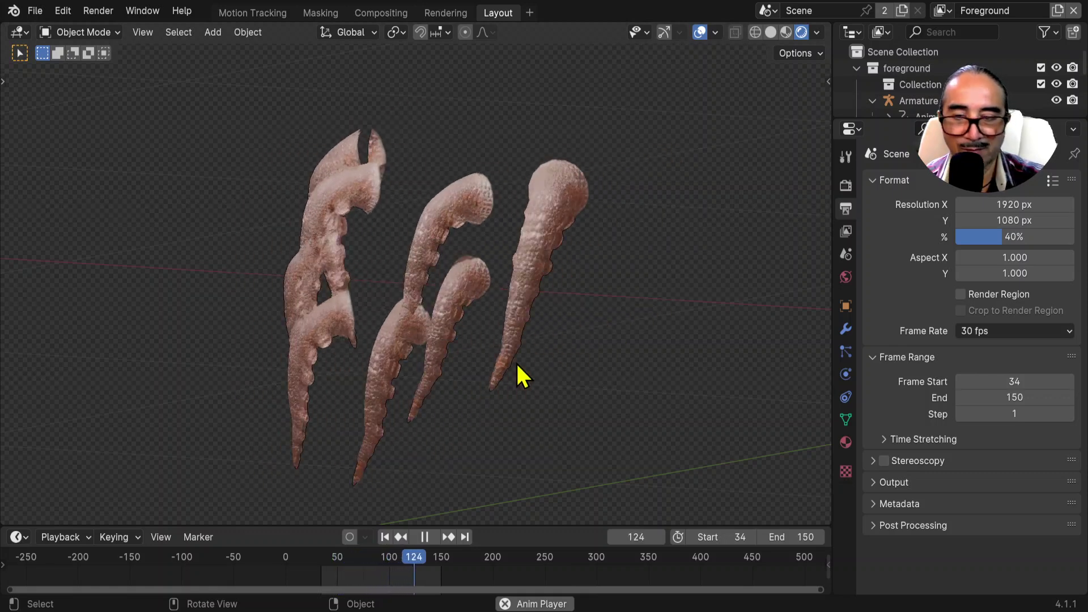
{"action": "key", "text": "KP_1"}
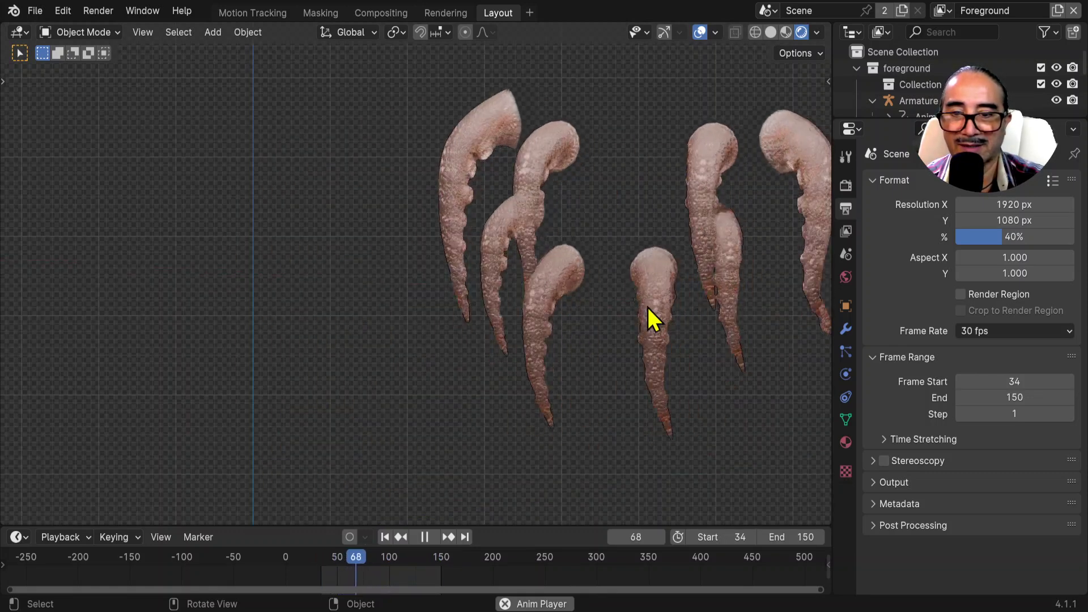
{"action": "scroll", "coordinate": [646, 308], "scroll_direction": "down", "scroll_amount": 4}
{"action": "middle_click_drag", "start_coordinate": [638, 309], "coordinate": [671, 298]}
{"action": "scroll", "coordinate": [513, 312], "scroll_direction": "down", "scroll_amount": 6}
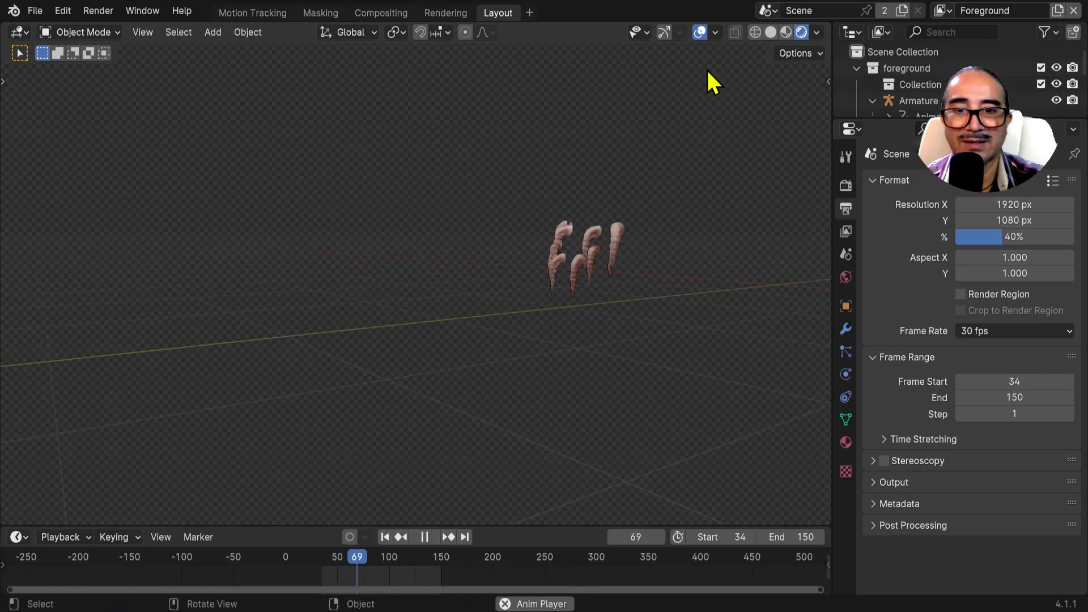
Step: Show the extras overlay in the viewport and select the camera to examine its placement relative to the tentacles
{"action": "left_click", "coordinate": [715, 32]}
{"action": "left_click", "coordinate": [617, 210]}
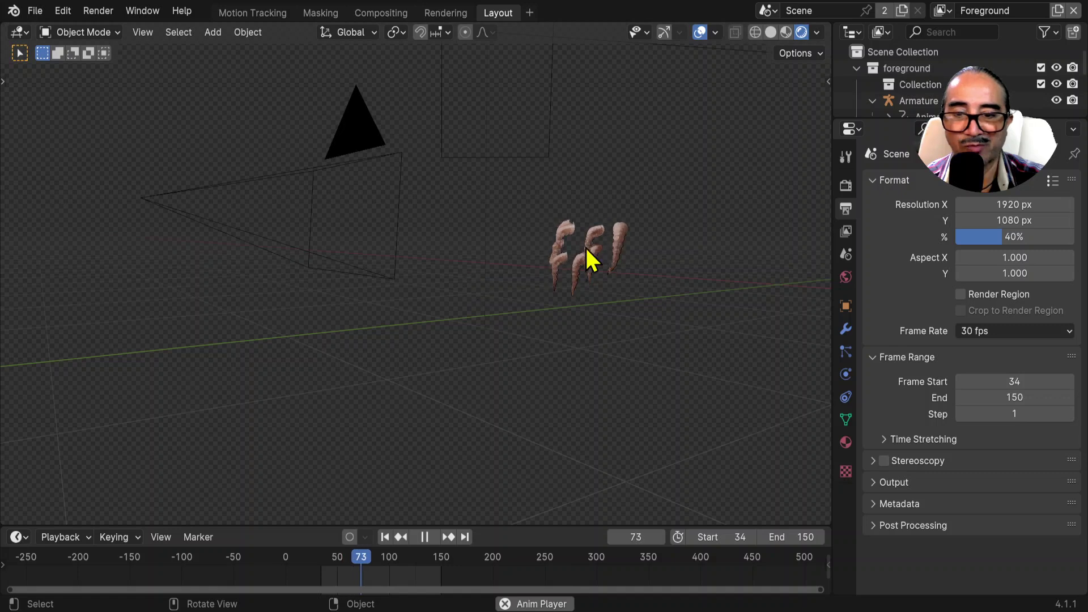
{"action": "left_click", "coordinate": [398, 157]}
{"action": "middle_click_drag", "start_coordinate": [534, 321], "coordinate": [561, 170]}
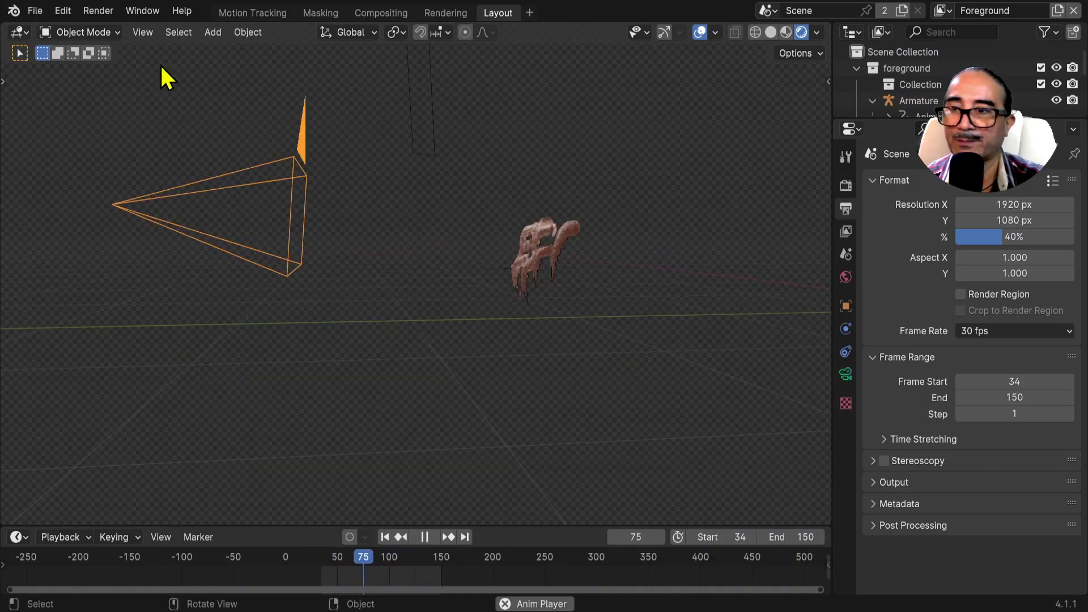
{"action": "middle_click_drag", "start_coordinate": [434, 217], "coordinate": [473, 235]}
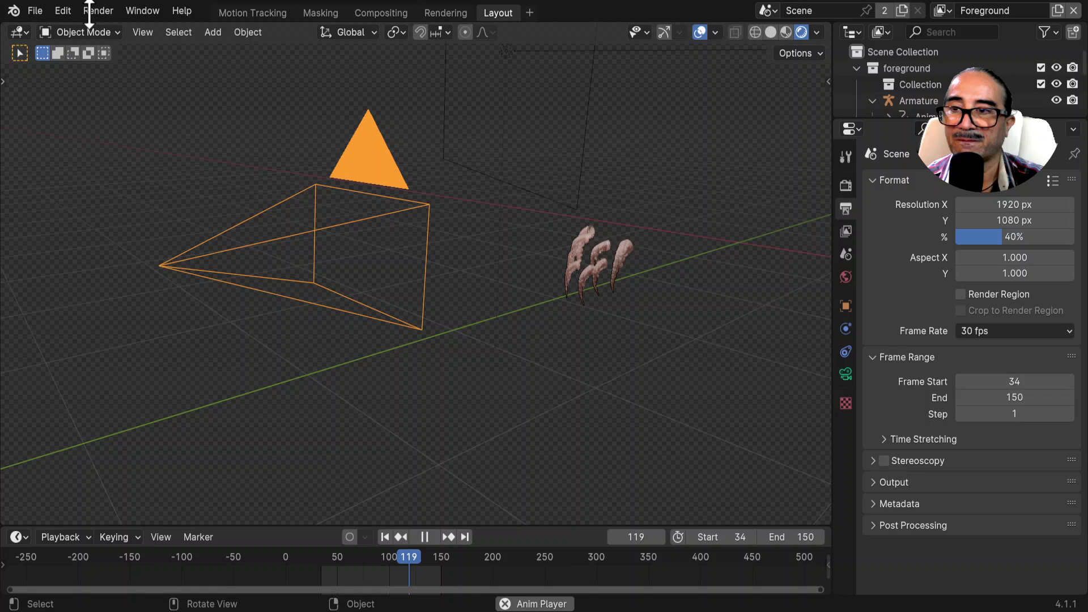
Step: Start a new VFX project without saving the changes to TRACKING OBJET2.blend
{"action": "left_click", "coordinate": [33, 10]}
{"action": "mouse_move", "coordinate": [57, 34]}
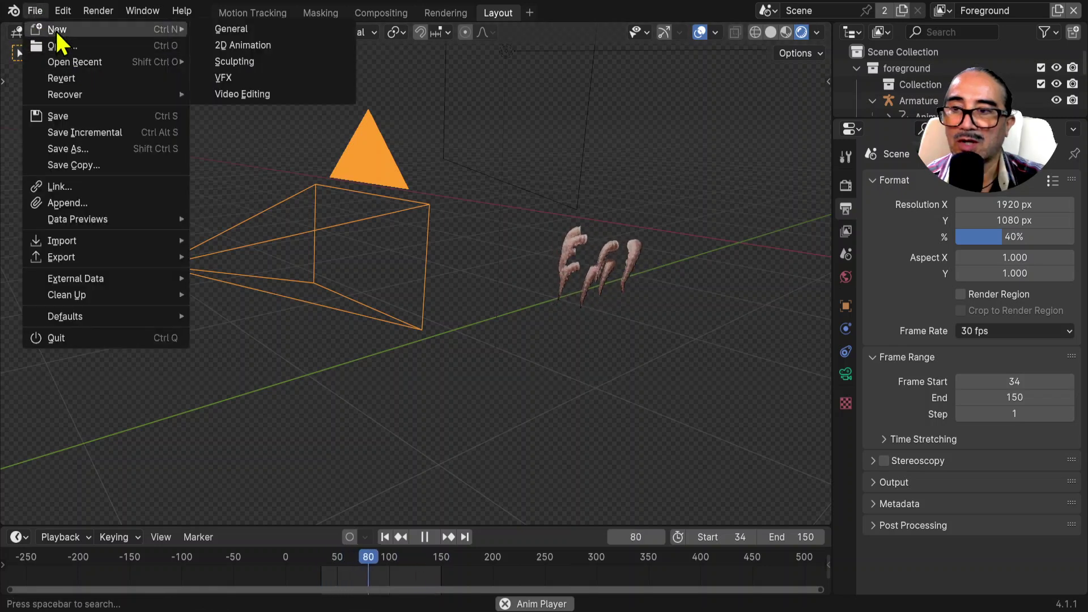
{"action": "left_click", "coordinate": [226, 77]}
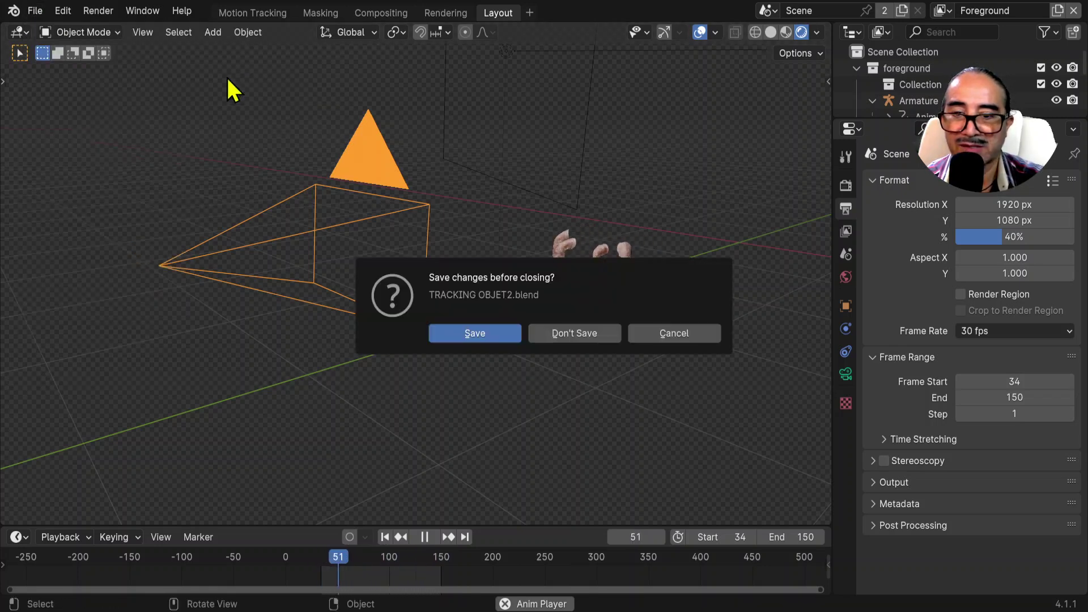
{"action": "left_click", "coordinate": [567, 334]}
Step: Enlarge the Movie Clip Editor area and maximize it to fill the window
{"action": "scroll", "coordinate": [542, 332], "scroll_direction": "up", "scroll_amount": 4}
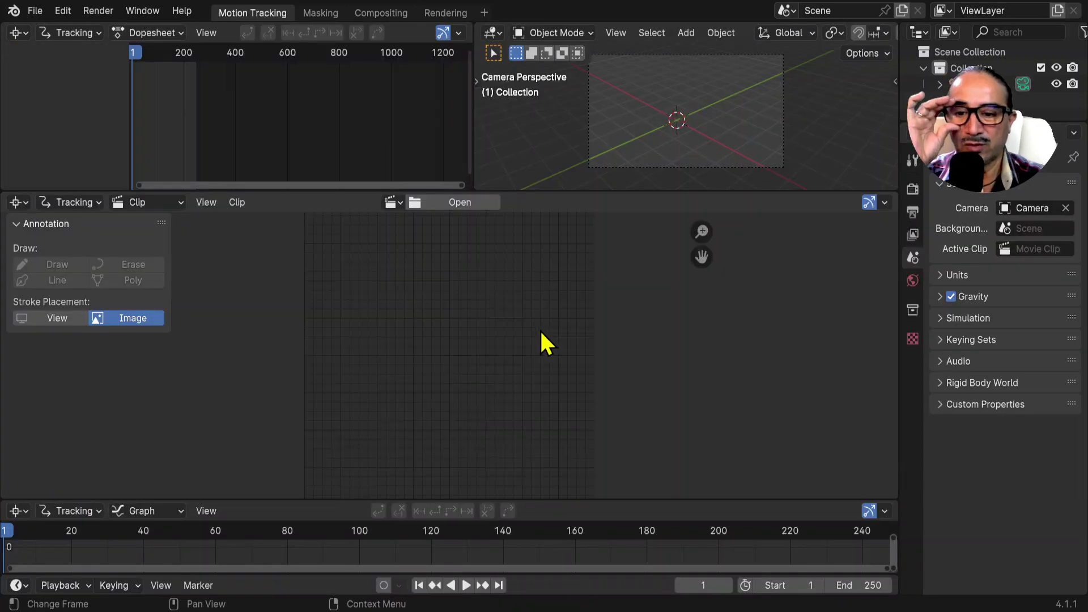
{"action": "scroll", "coordinate": [542, 333], "scroll_direction": "down", "scroll_amount": 2}
{"action": "left_click_drag", "start_coordinate": [575, 192], "coordinate": [615, 280]}
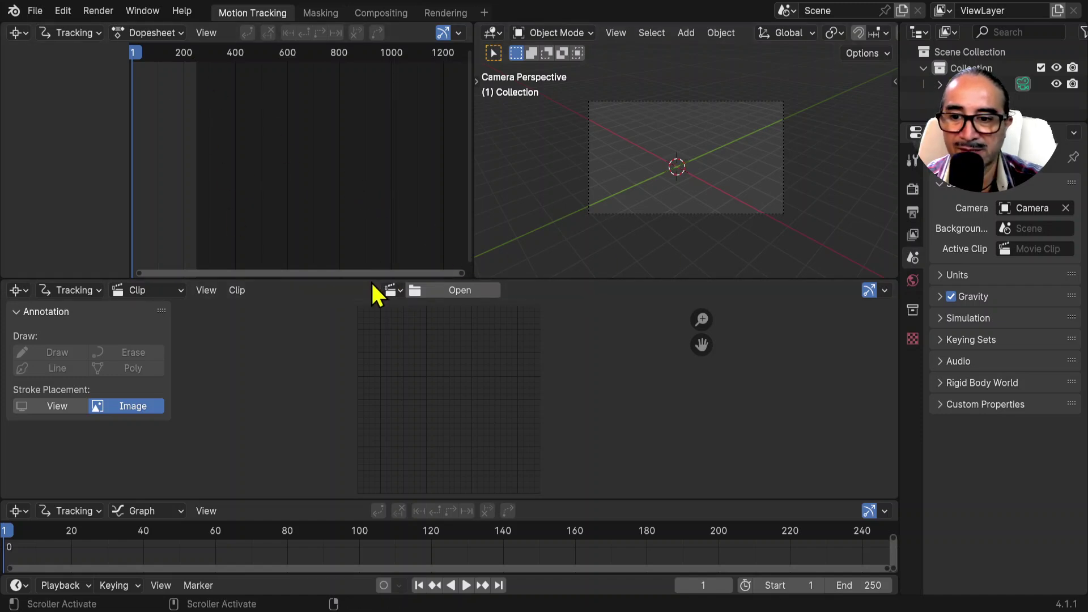
{"action": "left_click_drag", "start_coordinate": [362, 277], "coordinate": [353, 138]}
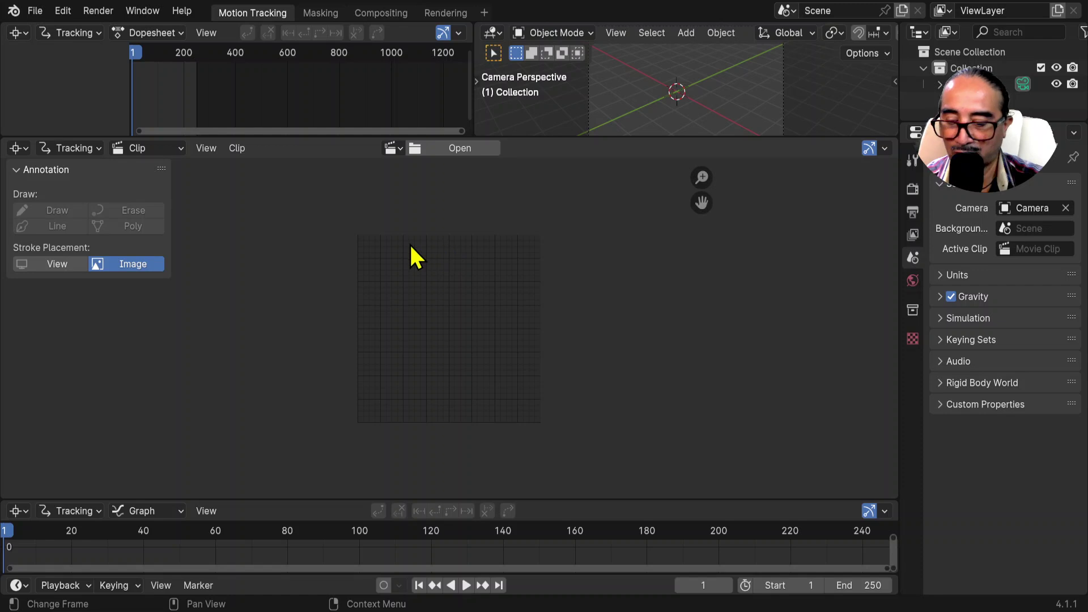
{"action": "key", "text": "ctrl+space"}
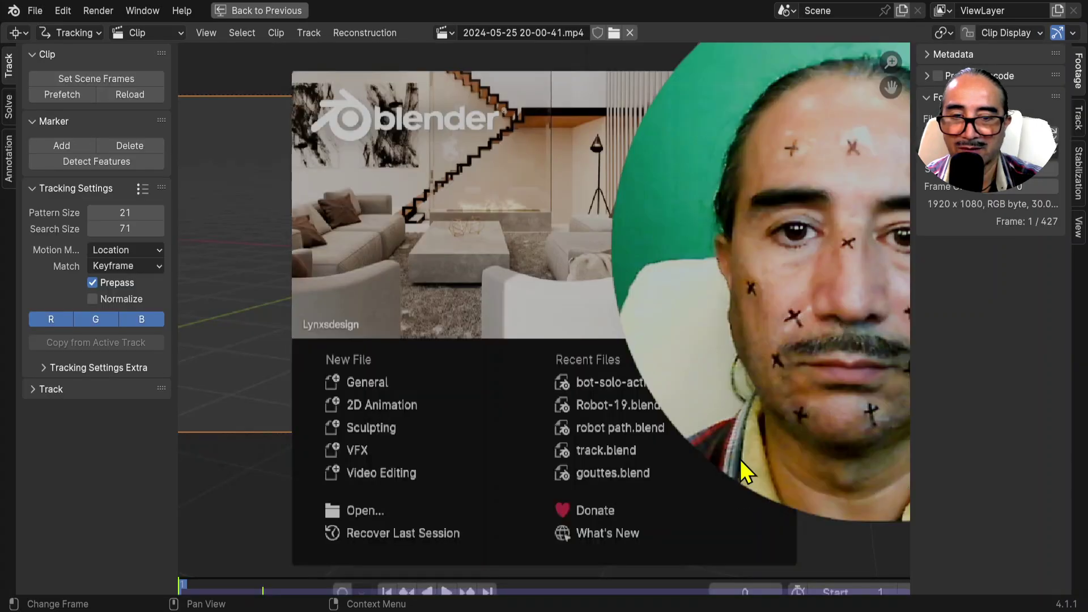
Step: Add a tracking marker on the black cross drawn between the eyes in the footage
{"action": "scroll", "coordinate": [733, 436], "scroll_direction": "down", "scroll_amount": 3}
{"action": "scroll", "coordinate": [656, 388], "scroll_direction": "up", "scroll_amount": 3}
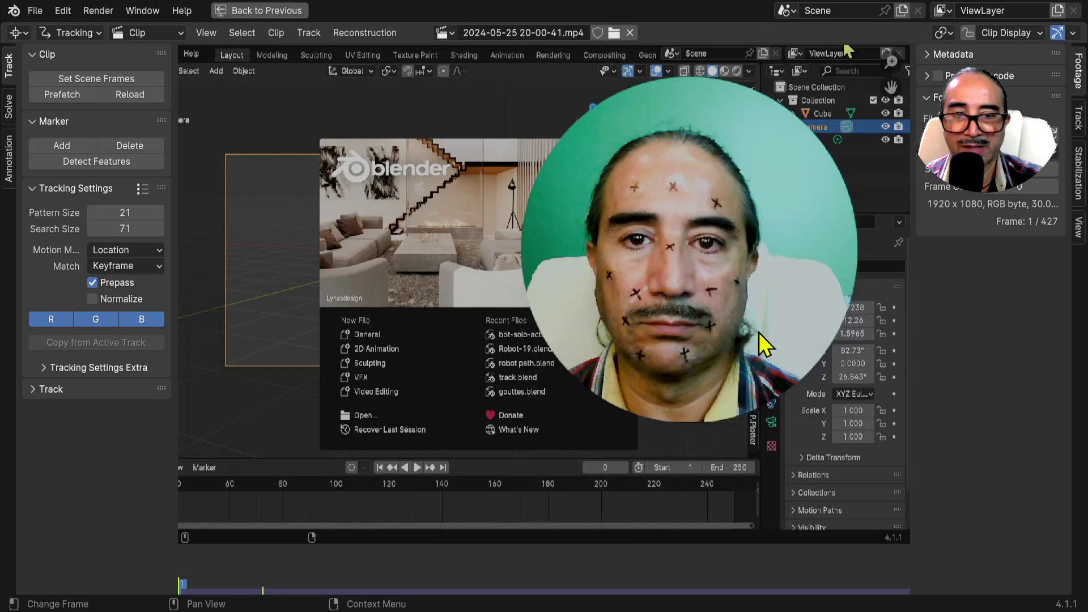
{"action": "middle_click_drag", "start_coordinate": [758, 264], "coordinate": [623, 284]}
{"action": "scroll", "coordinate": [620, 272], "scroll_direction": "up", "scroll_amount": 4}
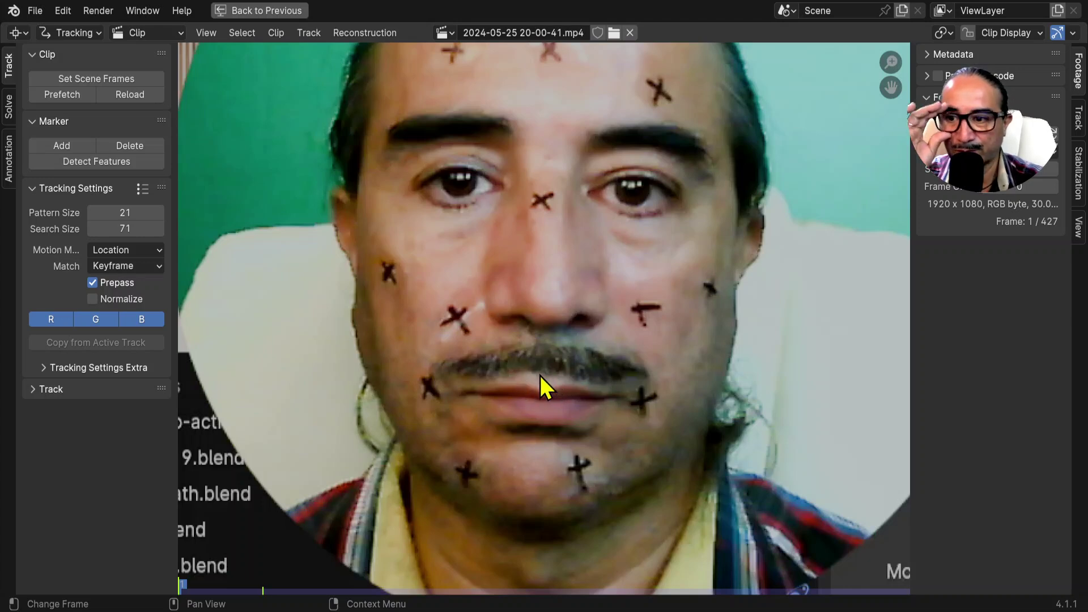
{"action": "left_click", "coordinate": [543, 202], "text": "ctrl"}
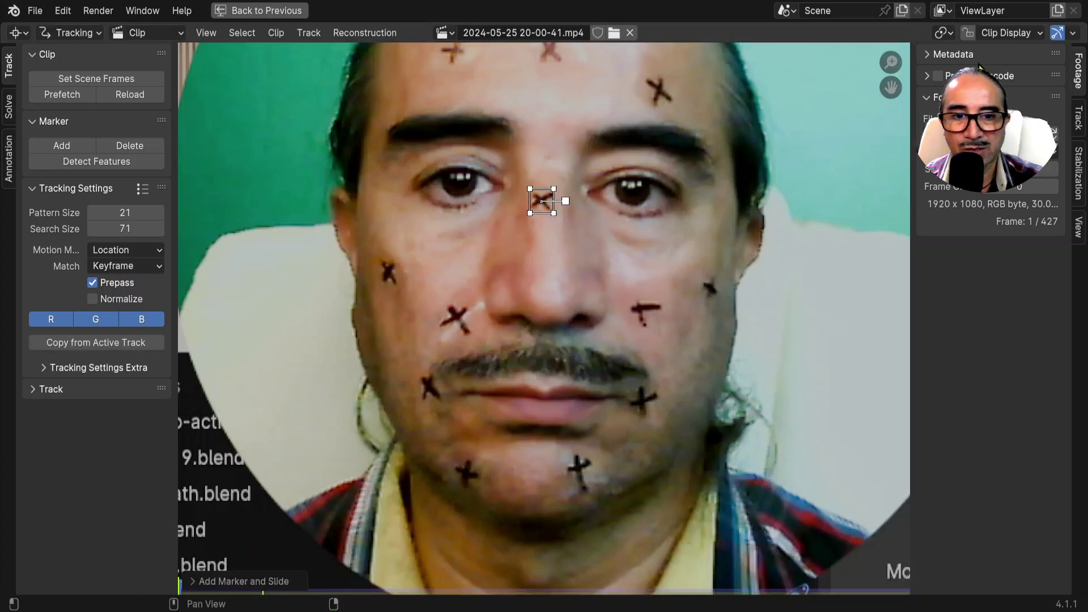
Step: Show the selected marker's track properties and enlarge its preview image
{"action": "left_click", "coordinate": [1080, 119]}
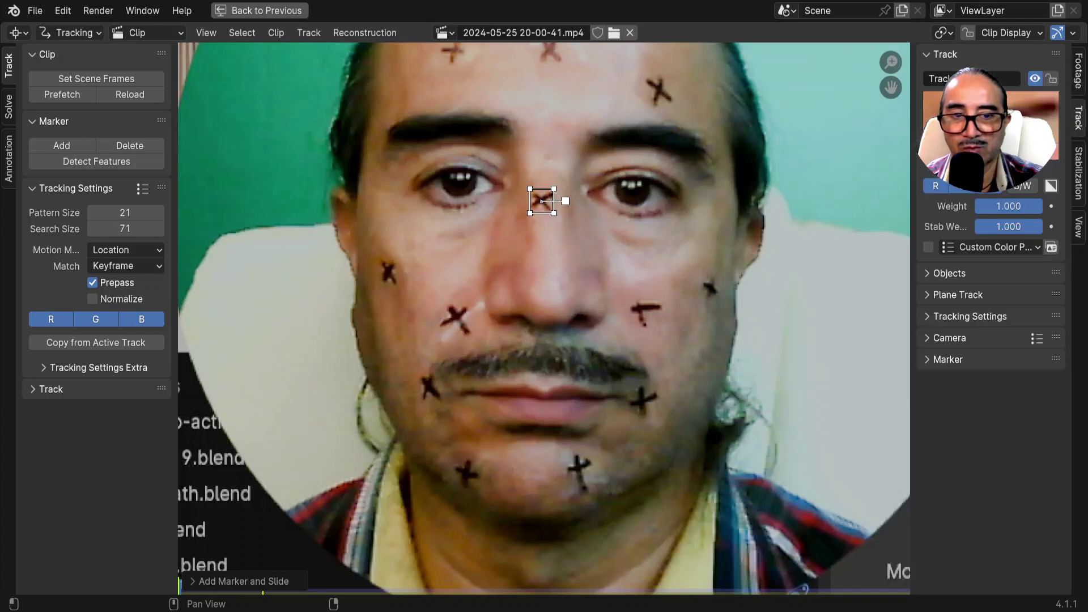
{"action": "left_click_drag", "start_coordinate": [995, 167], "coordinate": [996, 226]}
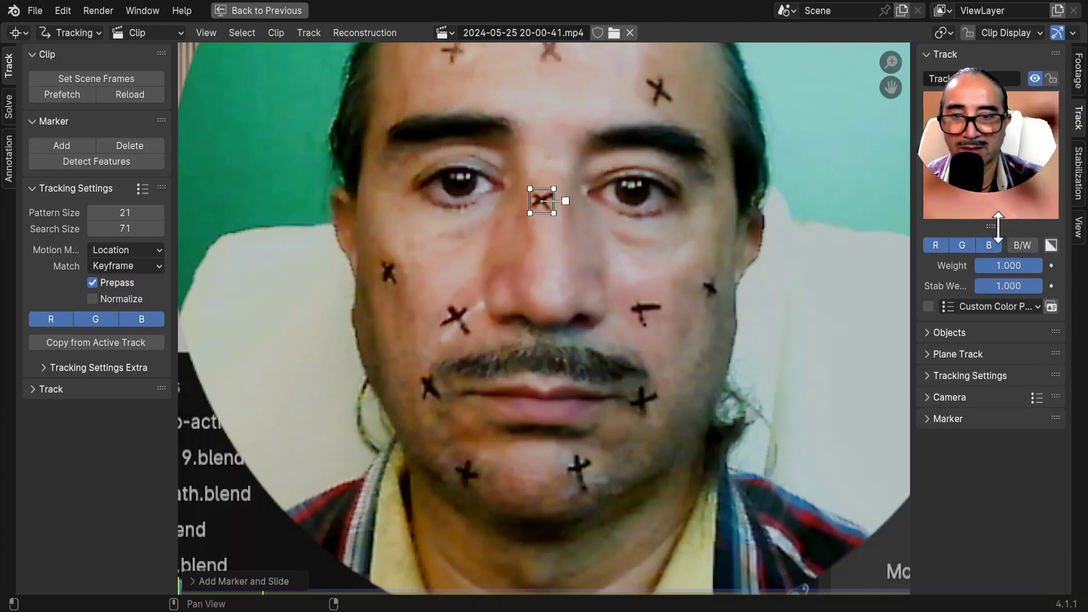
{"action": "scroll", "coordinate": [547, 182], "scroll_direction": "up", "scroll_amount": 2}
{"action": "scroll", "coordinate": [549, 179], "scroll_direction": "down", "scroll_amount": 8}
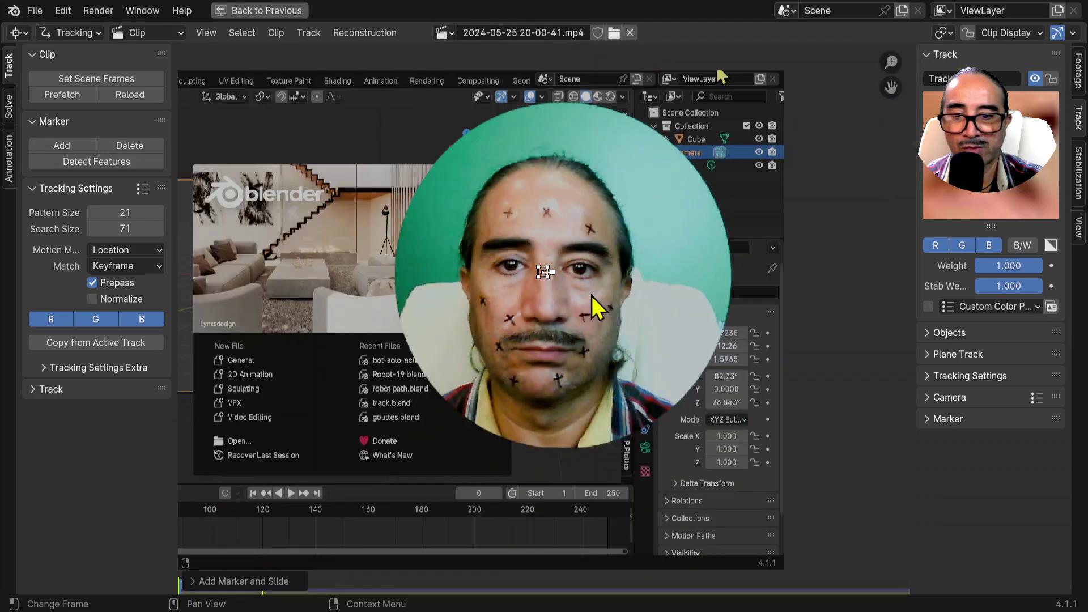
{"action": "scroll", "coordinate": [516, 288], "scroll_direction": "up", "scroll_amount": 2}
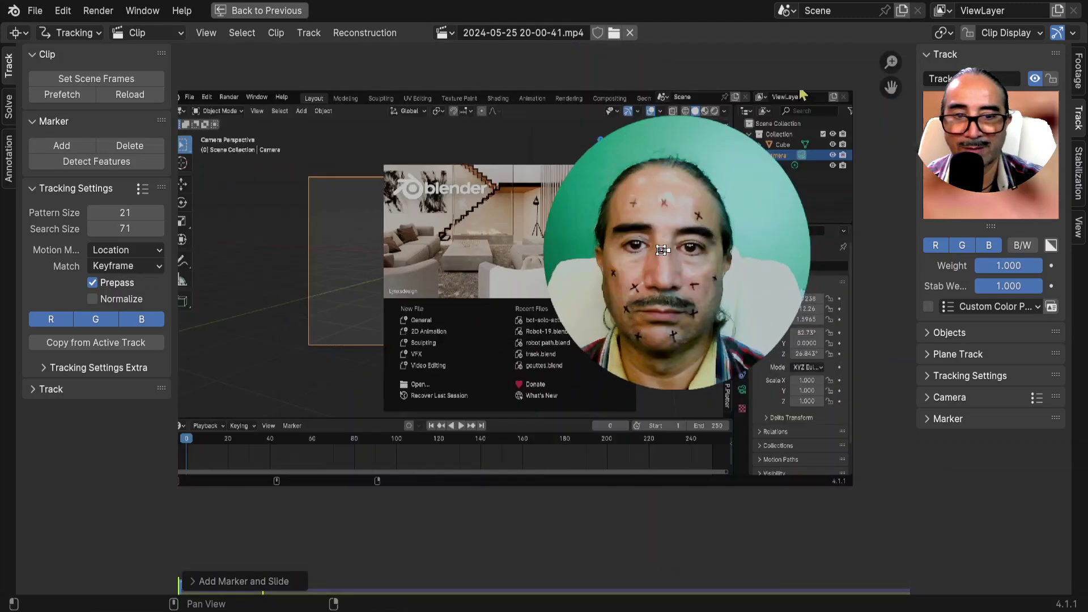
{"action": "scroll", "coordinate": [792, 285], "scroll_direction": "up", "scroll_amount": 3}
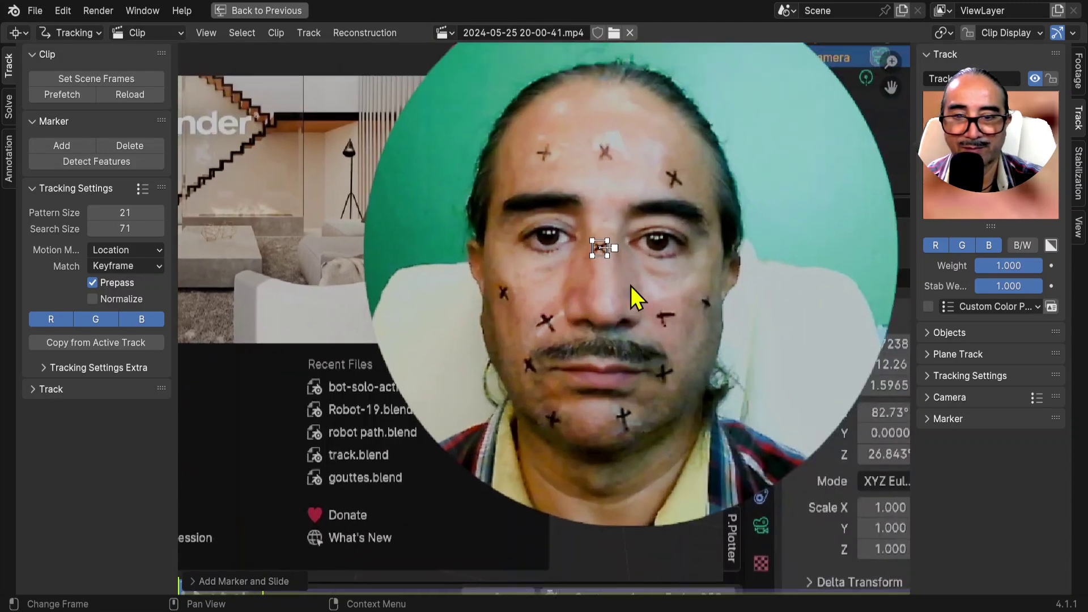
Step: Adjust the marker's position on the cross between the eyes and make the track preview slightly taller
{"action": "key", "text": "g"}
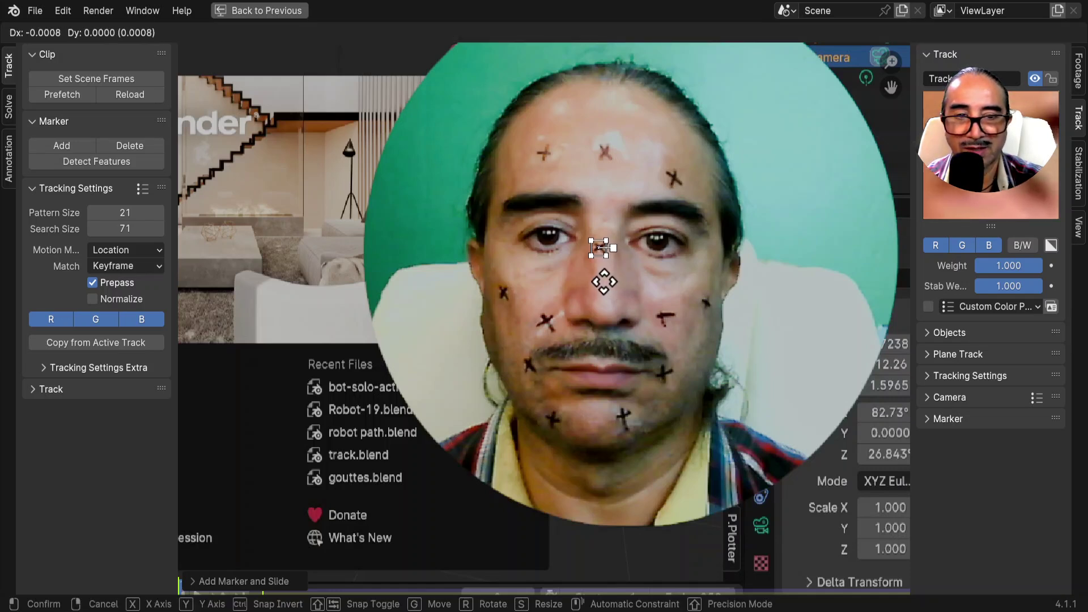
{"action": "left_click", "coordinate": [617, 280]}
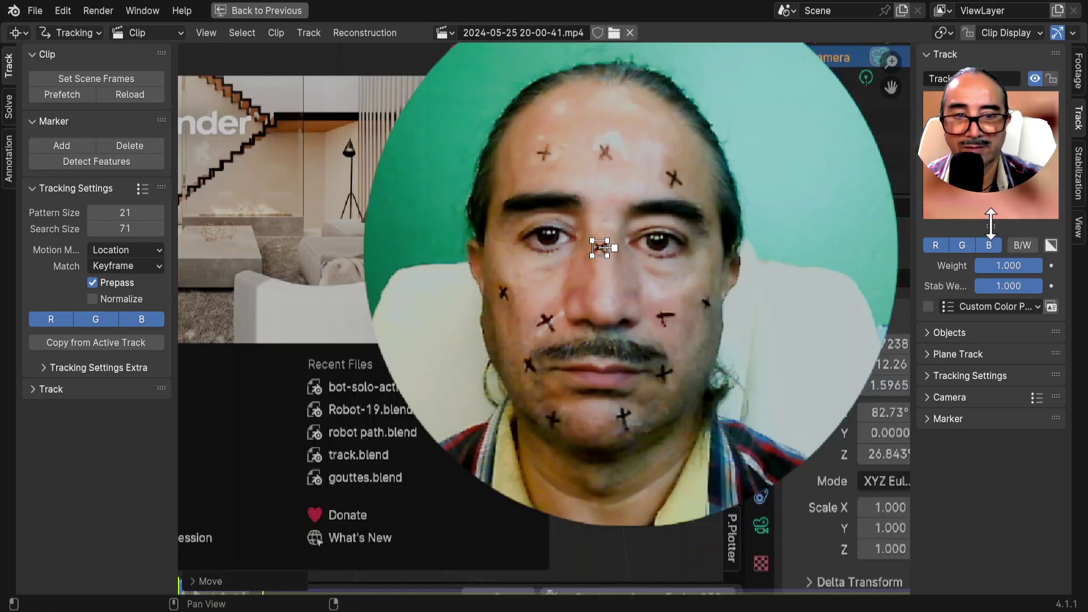
{"action": "left_click_drag", "start_coordinate": [997, 224], "coordinate": [998, 233]}
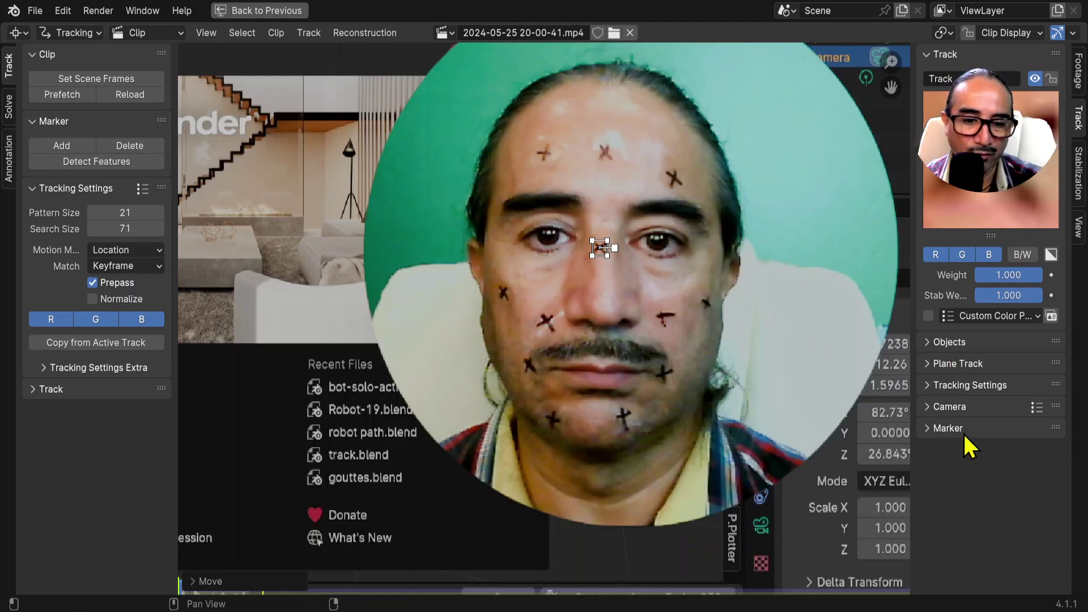
Step: Set the selected track's motion model to Location, Rotation & Scale
{"action": "left_click", "coordinate": [977, 387]}
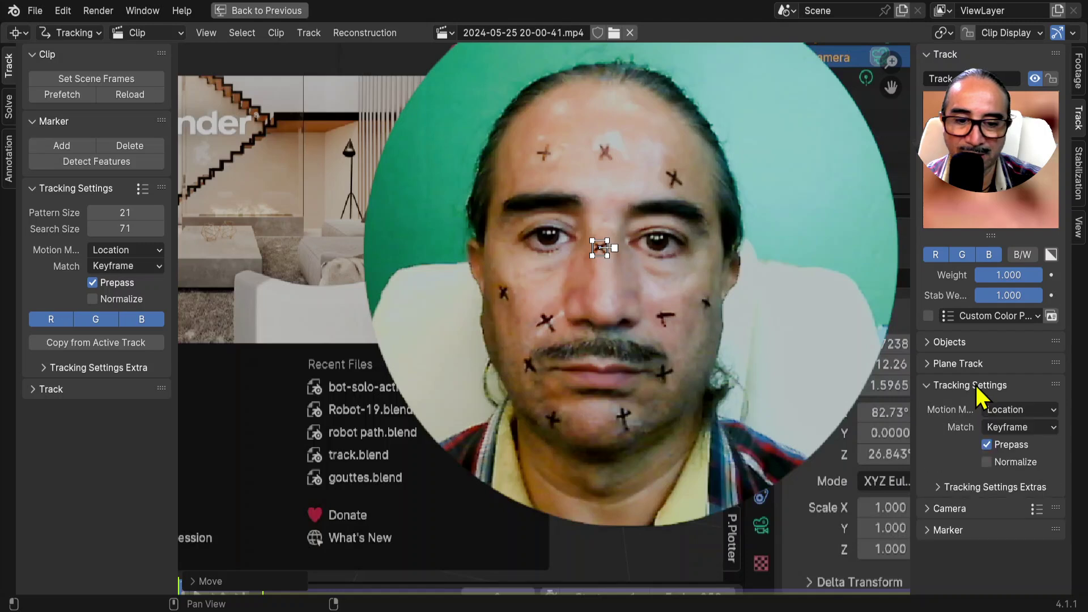
{"action": "left_click", "coordinate": [1019, 410]}
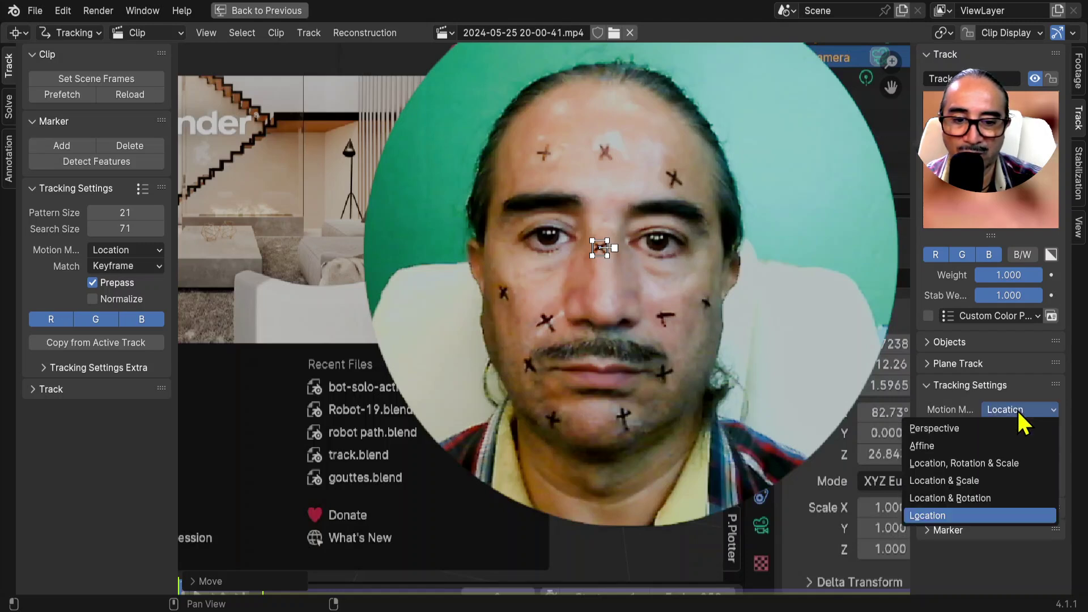
{"action": "left_click", "coordinate": [1007, 461]}
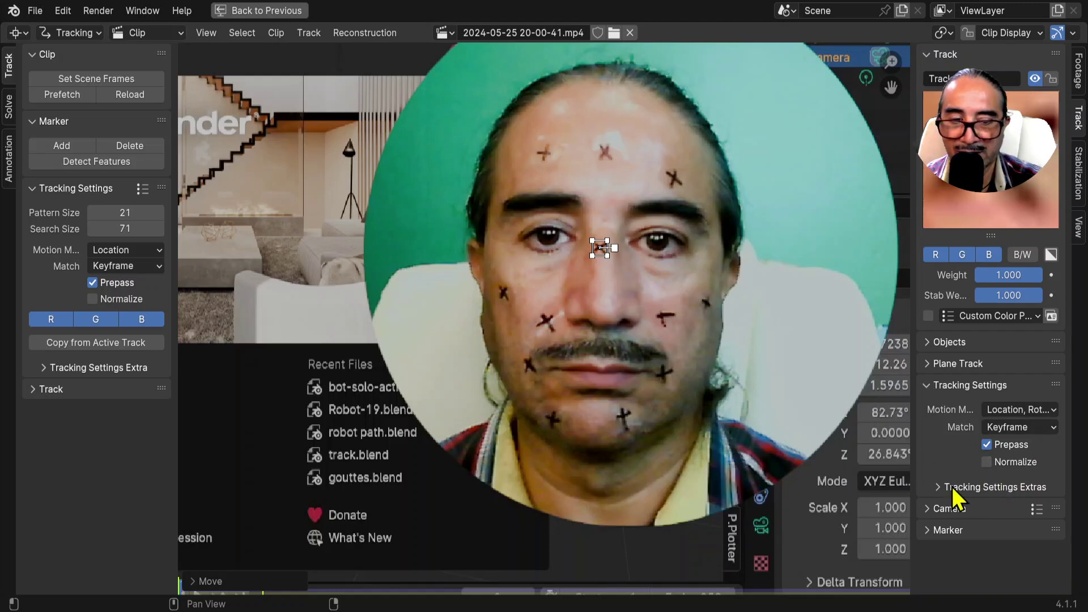
Step: Enlarge the track properties for readability, set the tracking speed to Realtime, and collapse the tracking settings
{"action": "left_click_drag", "start_coordinate": [909, 448], "coordinate": [821, 451]}
{"action": "middle_click_drag", "start_coordinate": [884, 458], "coordinate": [907, 124], "text": "ctrl"}
{"action": "scroll", "coordinate": [929, 357], "scroll_direction": "up", "scroll_amount": 1}
{"action": "left_click", "coordinate": [932, 553]}
{"action": "scroll", "coordinate": [907, 456], "scroll_direction": "down", "scroll_amount": 4}
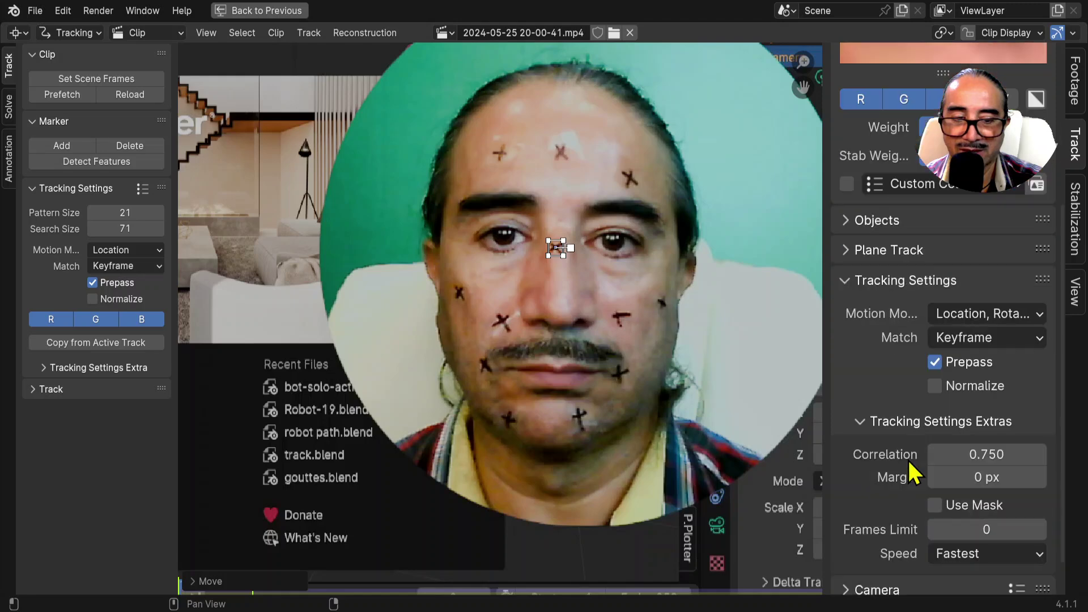
{"action": "scroll", "coordinate": [910, 471], "scroll_direction": "down", "scroll_amount": 2}
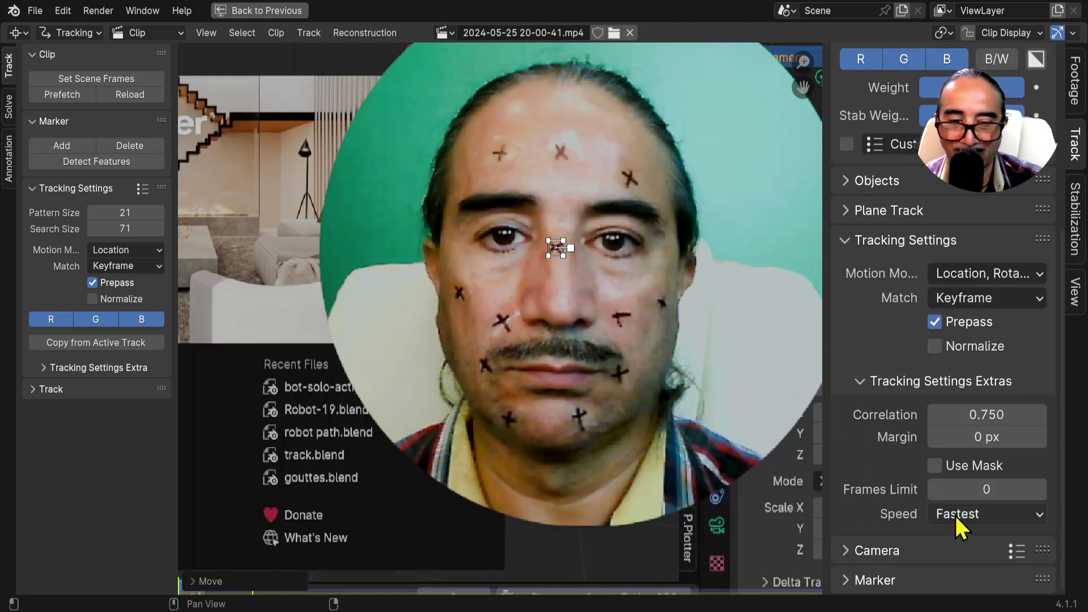
{"action": "left_click", "coordinate": [977, 516]}
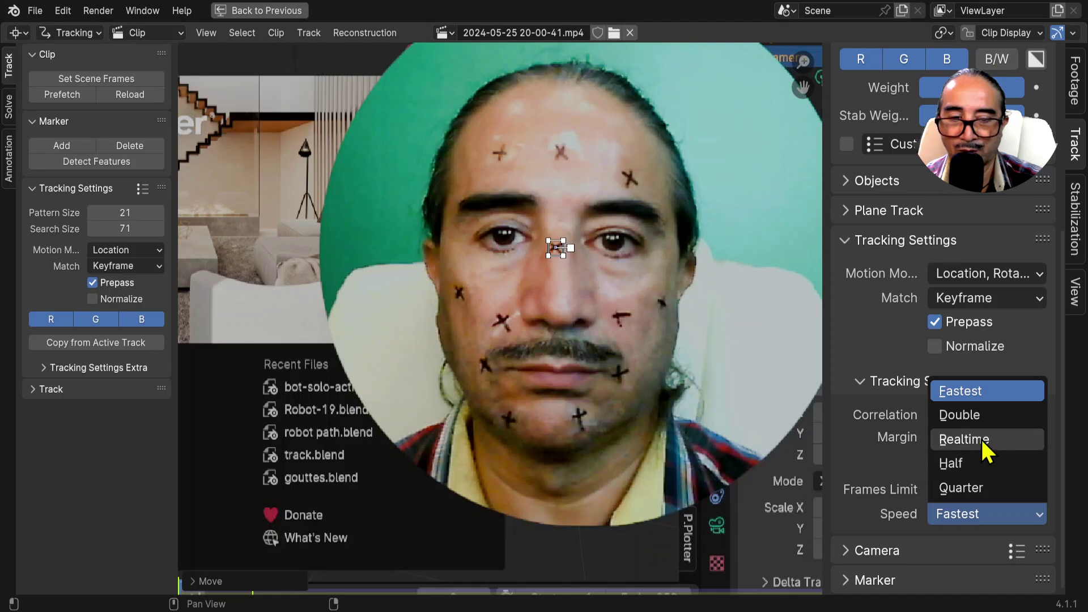
{"action": "left_click", "coordinate": [964, 440]}
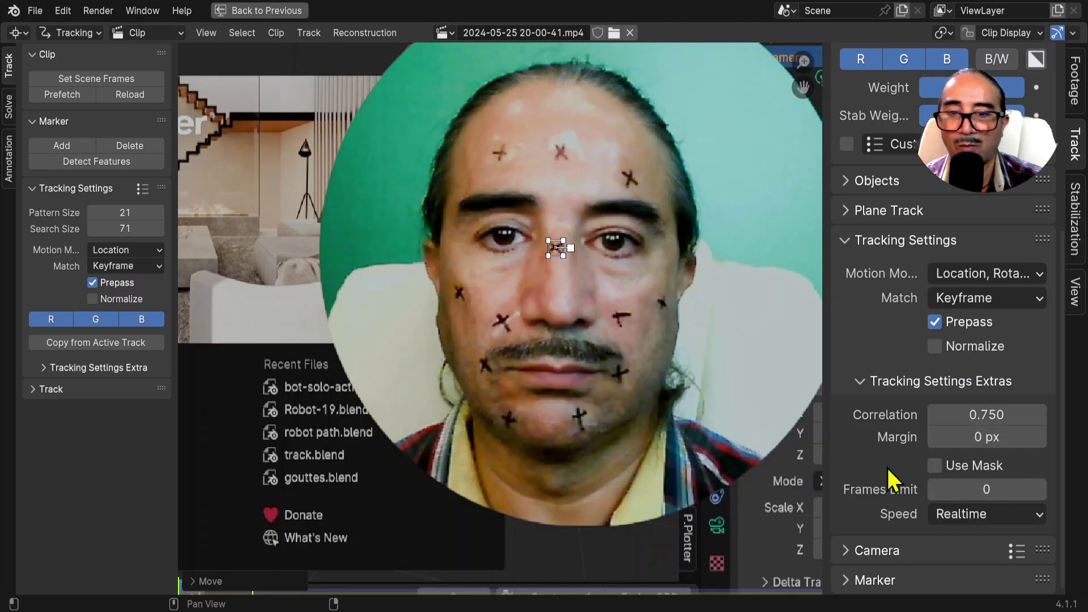
{"action": "left_click", "coordinate": [861, 239]}
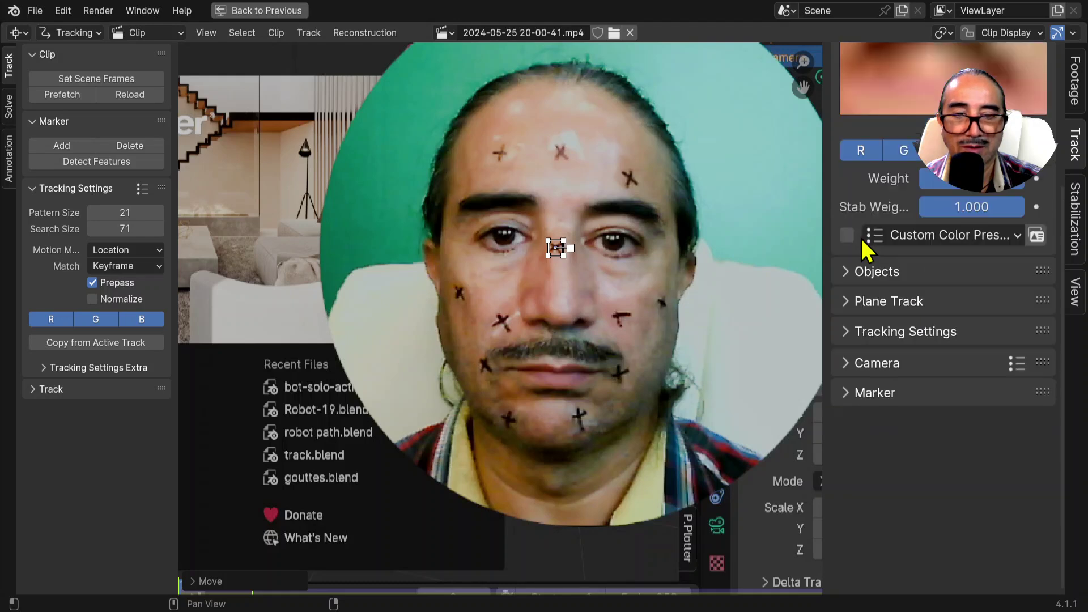
Step: Show the tracking objects list, make it taller, and add a new tracking object to it
{"action": "left_click", "coordinate": [844, 272]}
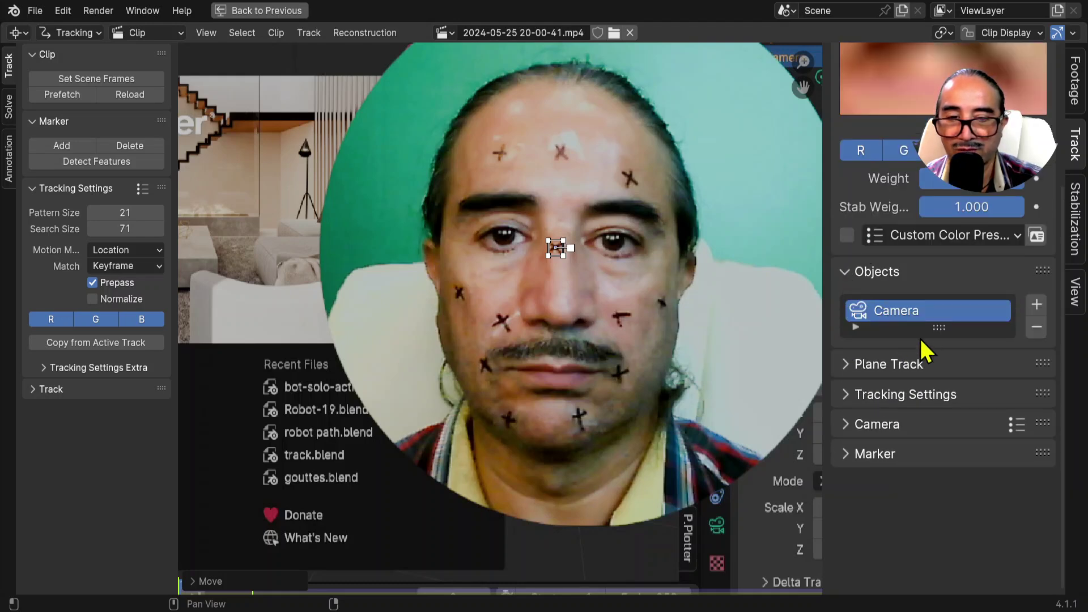
{"action": "left_click_drag", "start_coordinate": [939, 329], "coordinate": [953, 394]}
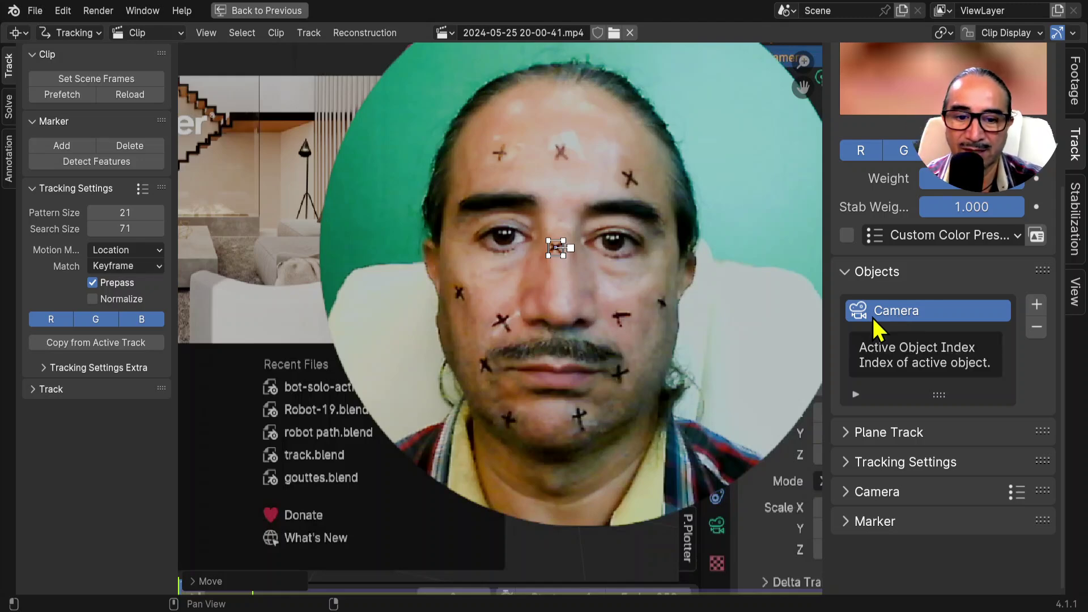
{"action": "scroll", "coordinate": [583, 289], "scroll_direction": "down", "scroll_amount": 3}
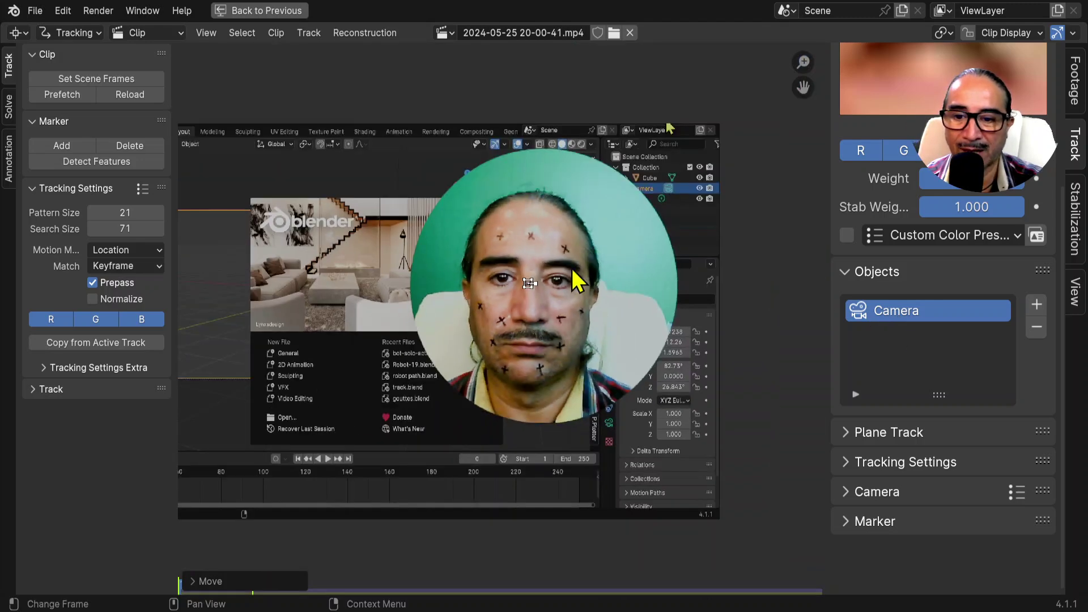
{"action": "left_click", "coordinate": [1035, 303]}
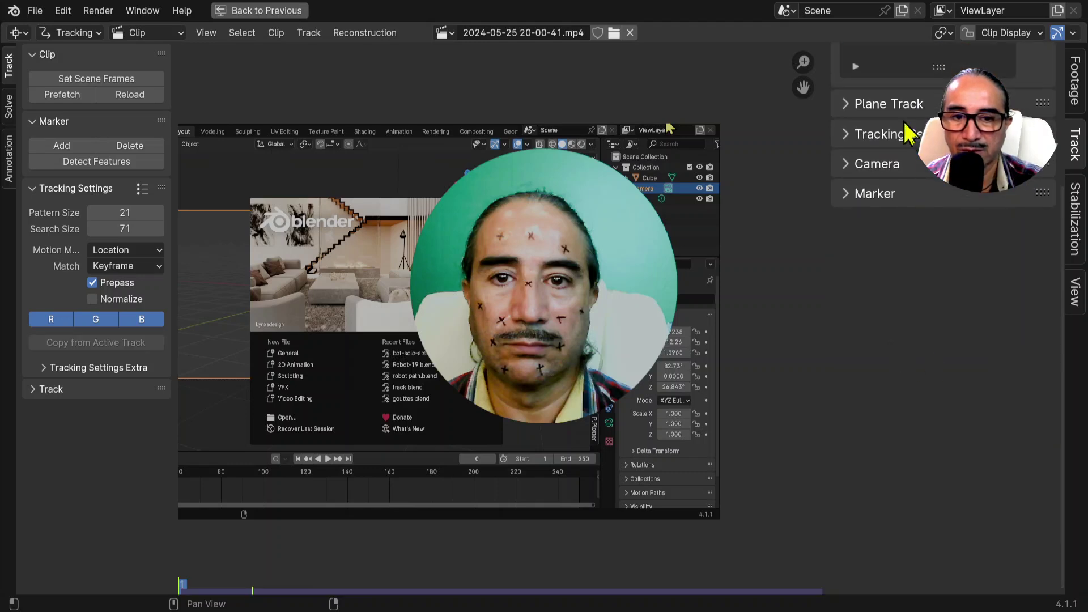
Step: Rename the new tracking object as face
{"action": "middle_click_drag", "start_coordinate": [907, 141], "coordinate": [929, 244]}
{"action": "middle_click_drag", "start_coordinate": [892, 159], "coordinate": [881, 245]}
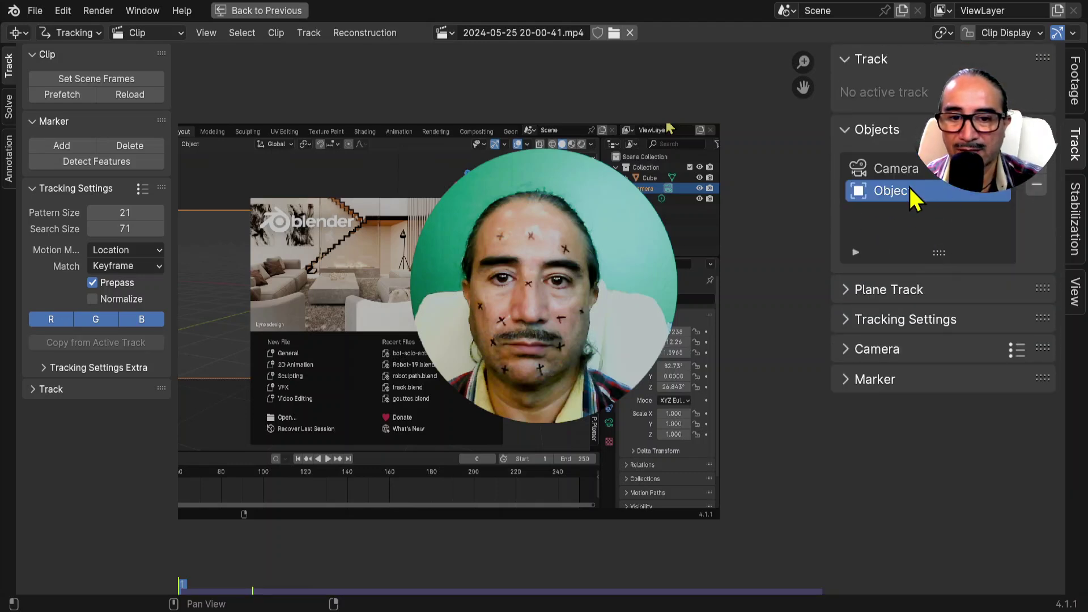
{"action": "double_click", "coordinate": [893, 193]}
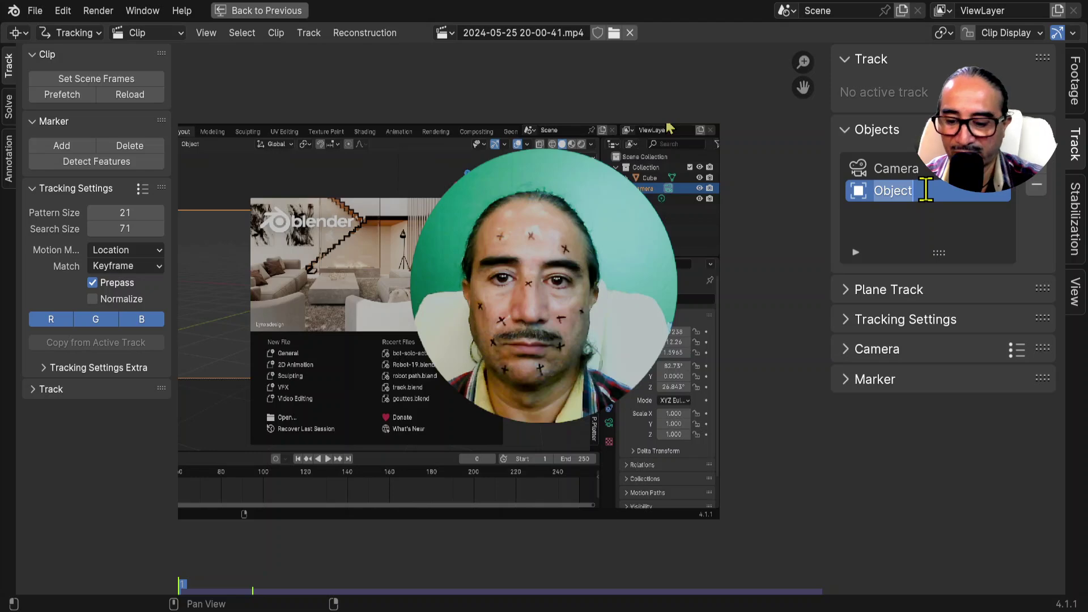
{"action": "type", "text": "face"}
{"action": "key", "text": "Return"}
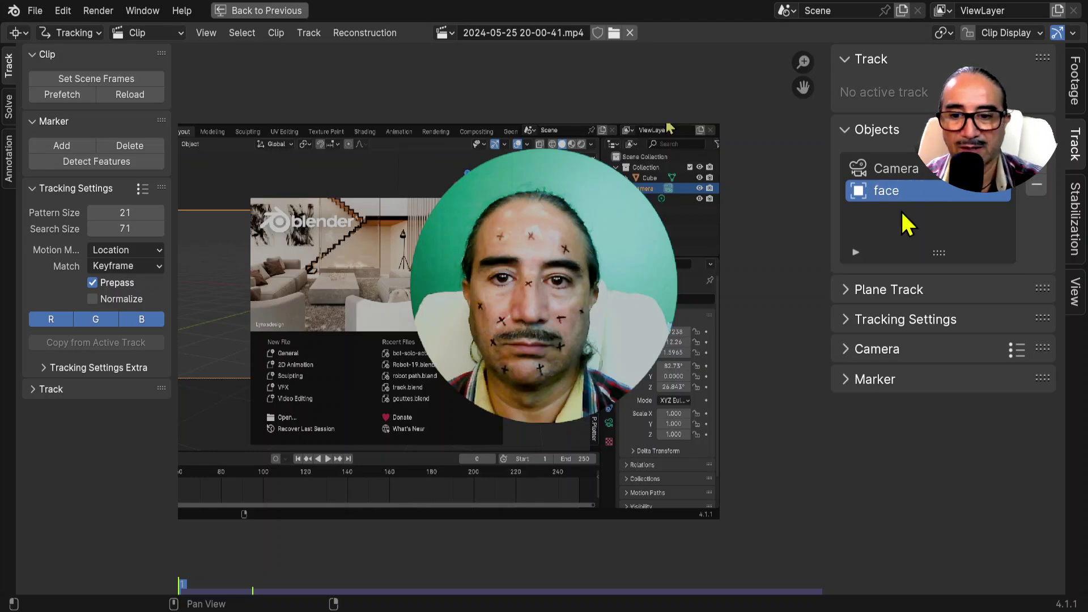
Step: Add a marker for the face object on the cross between the eyes and centre it on the cross
{"action": "scroll", "coordinate": [547, 340], "scroll_direction": "up", "scroll_amount": 3}
{"action": "scroll", "coordinate": [560, 249], "scroll_direction": "up", "scroll_amount": 3}
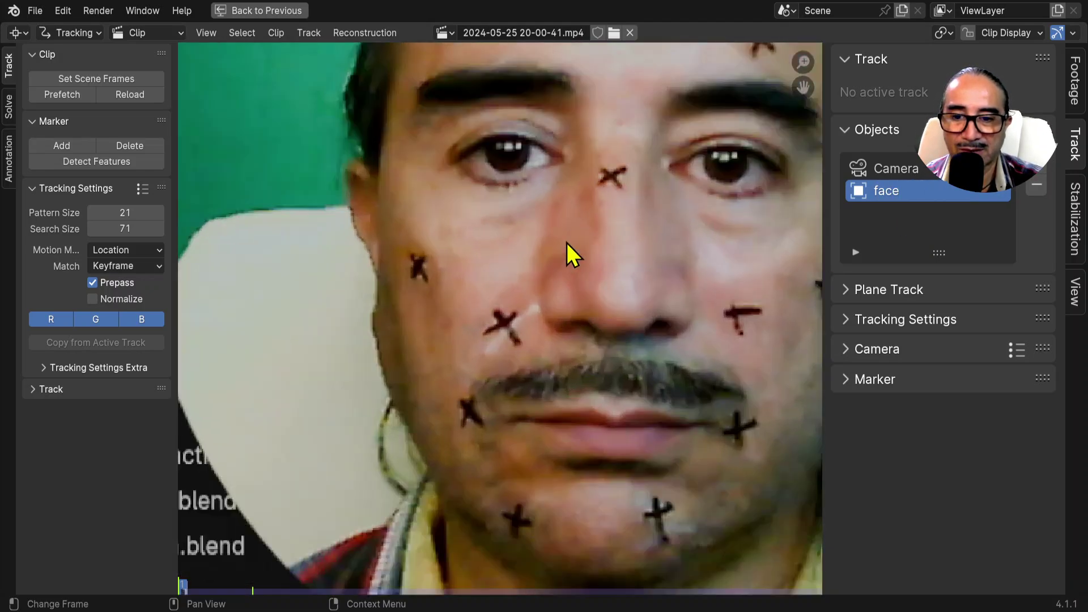
{"action": "left_click", "coordinate": [614, 177], "text": "ctrl"}
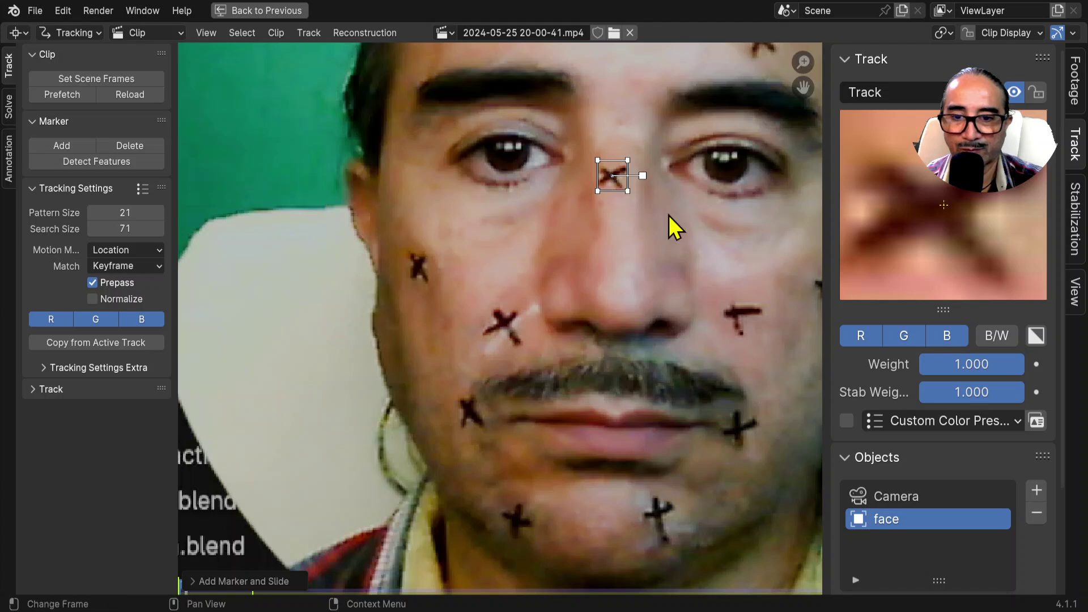
{"action": "key", "text": "g"}
{"action": "left_click", "coordinate": [647, 222]}
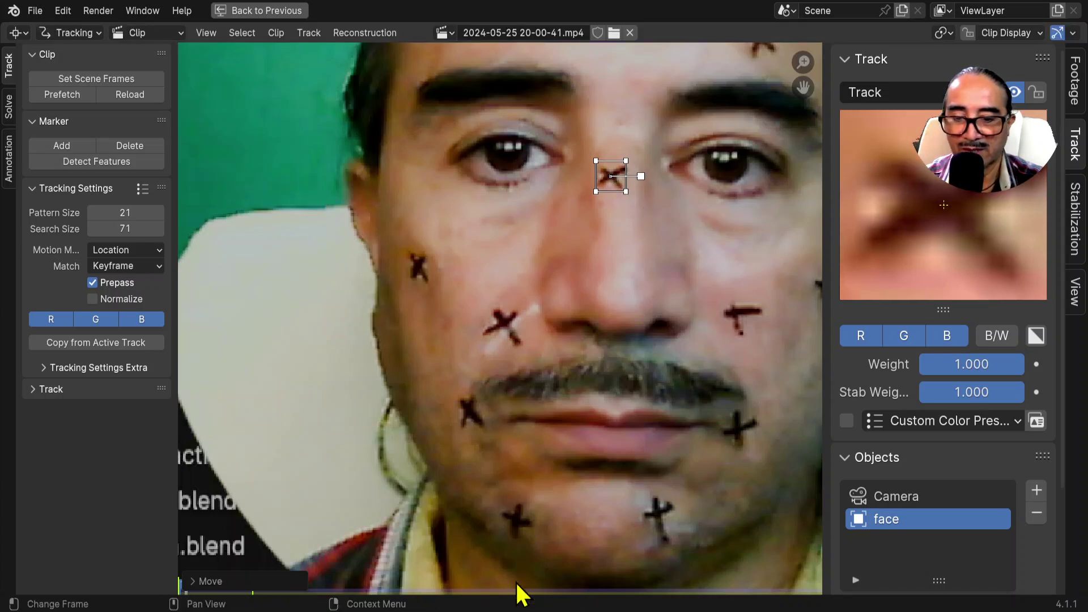
Step: Restore the full Motion Tracking layout and set the current frame to 0
{"action": "scroll", "coordinate": [515, 584], "scroll_direction": "down", "scroll_amount": 1}
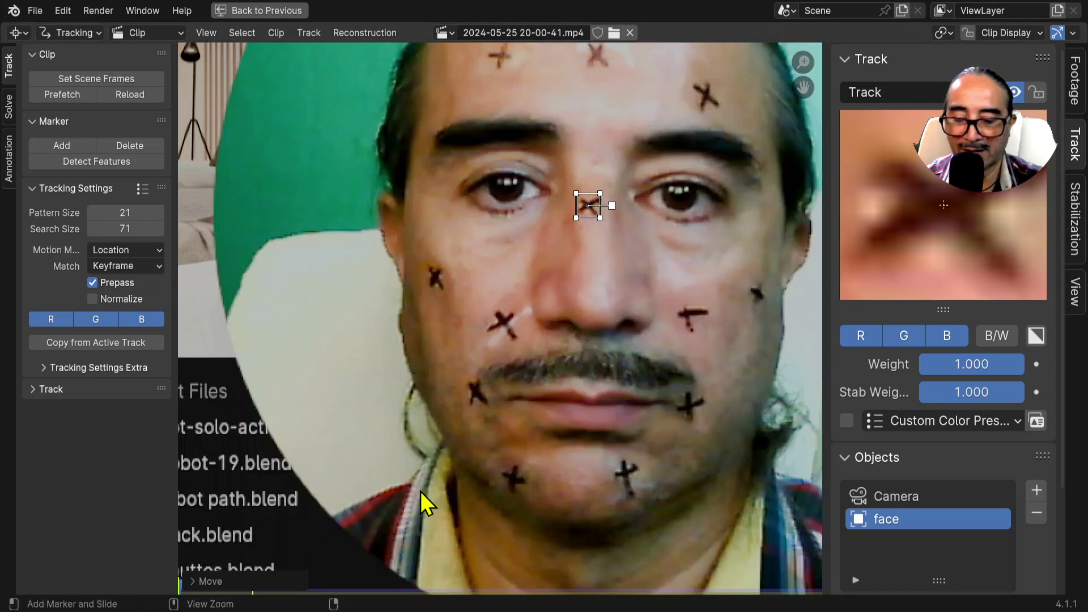
{"action": "key", "text": "ctrl+space"}
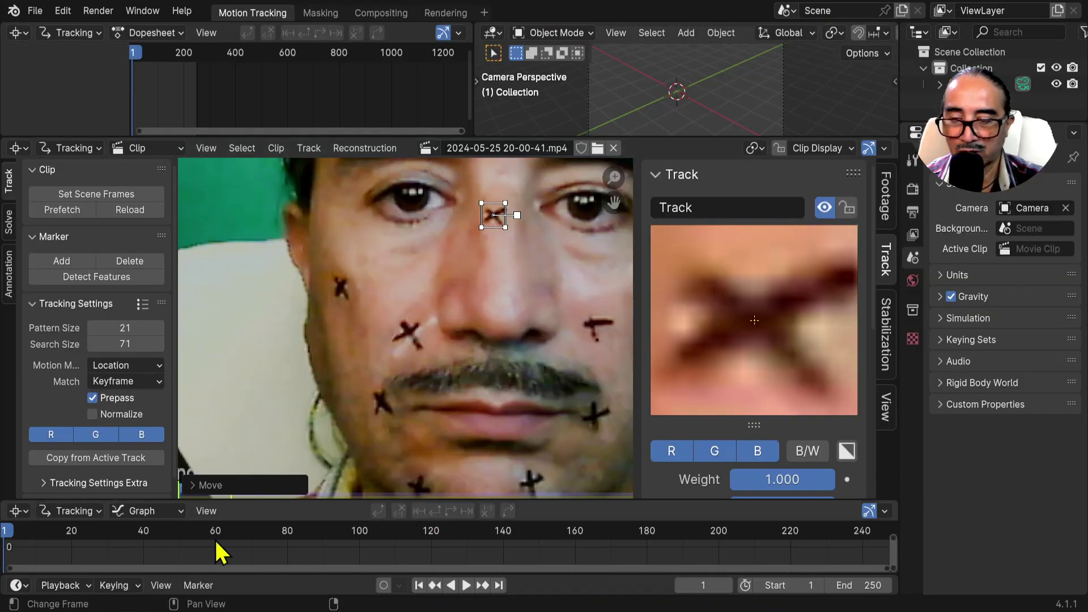
{"action": "scroll", "coordinate": [215, 549], "scroll_direction": "down", "scroll_amount": 2}
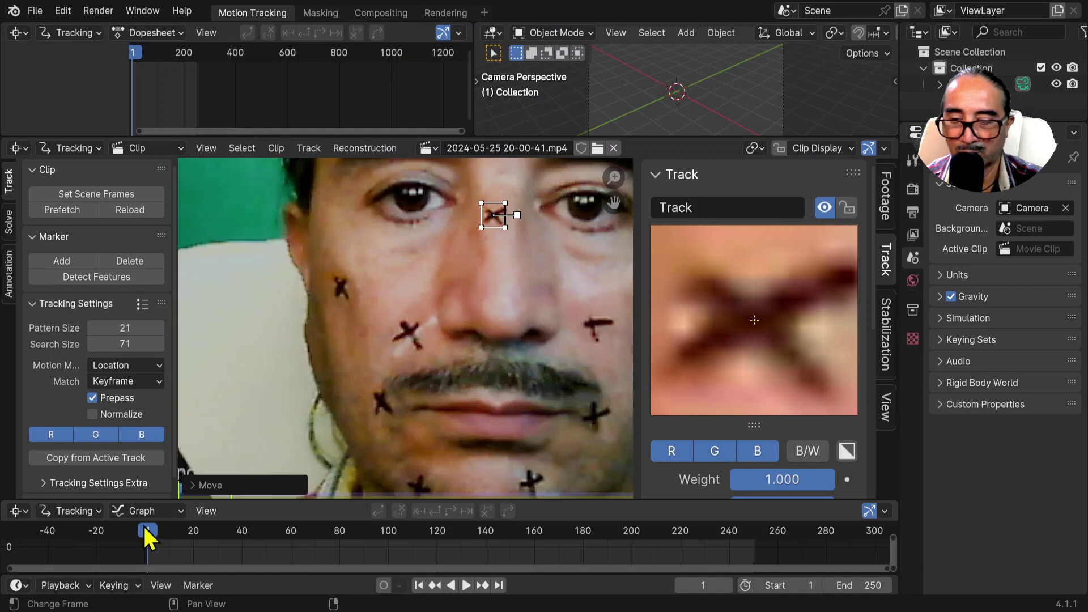
{"action": "left_click", "coordinate": [145, 530]}
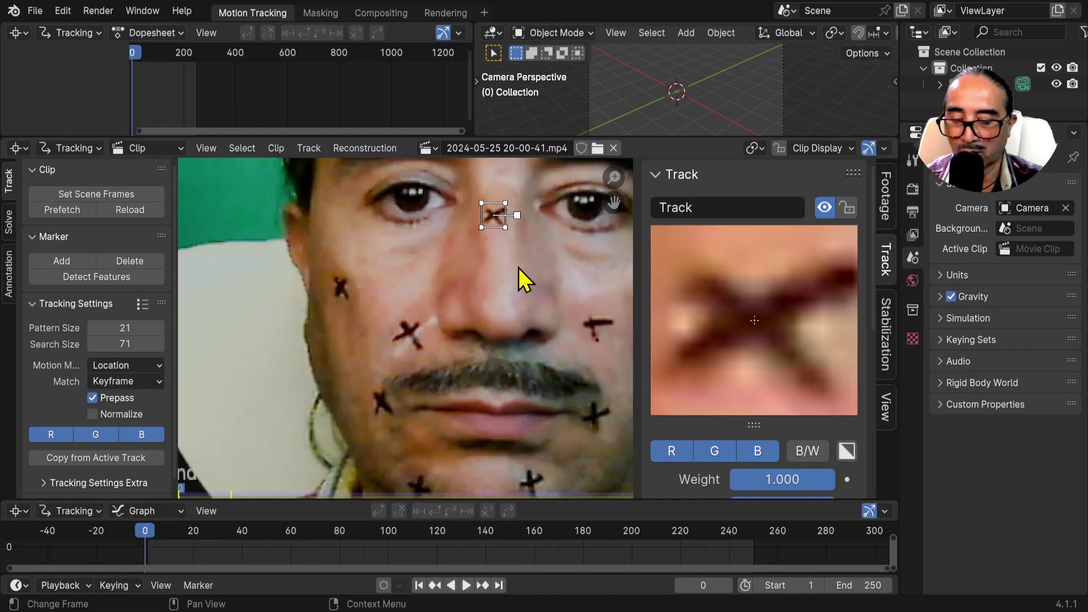
Step: Track the marker between the eyes forward from frame 0
{"action": "scroll", "coordinate": [531, 291], "scroll_direction": "down", "scroll_amount": 4}
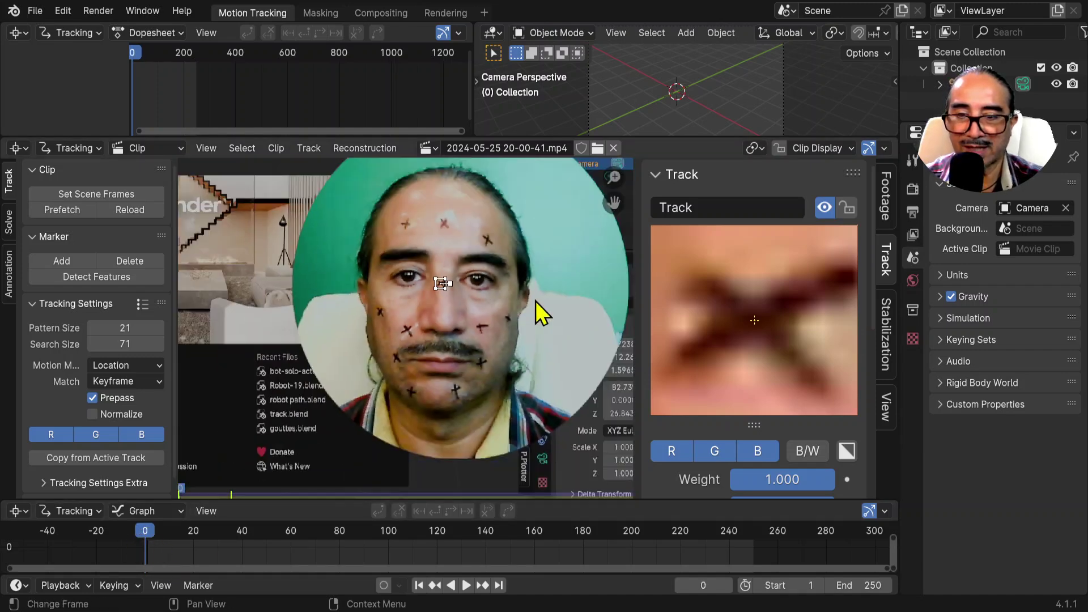
{"action": "middle_click_drag", "start_coordinate": [428, 323], "coordinate": [397, 316]}
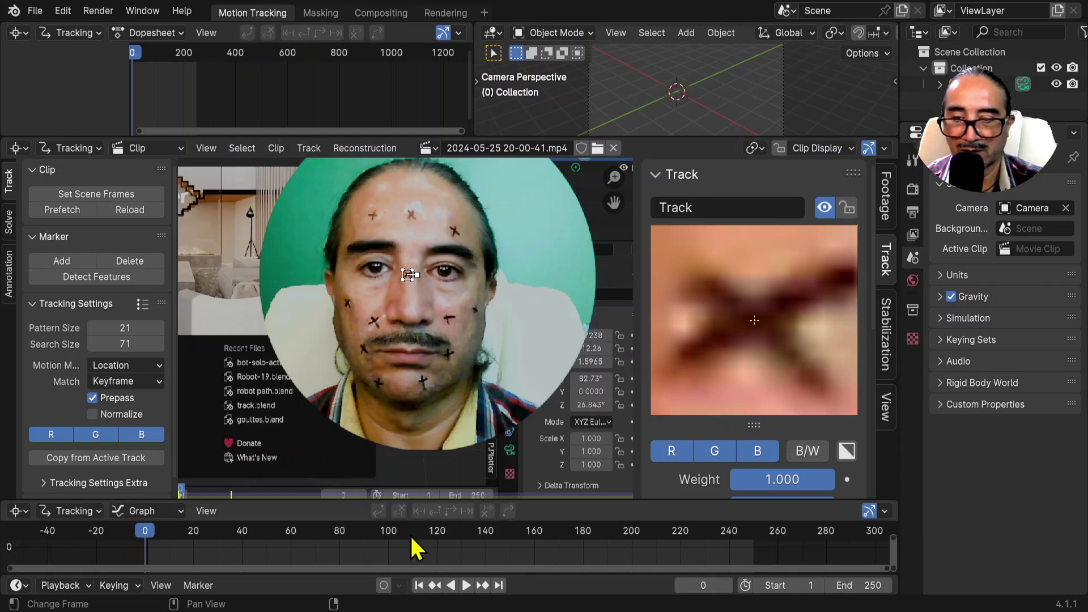
{"action": "key", "text": "ctrl+t"}
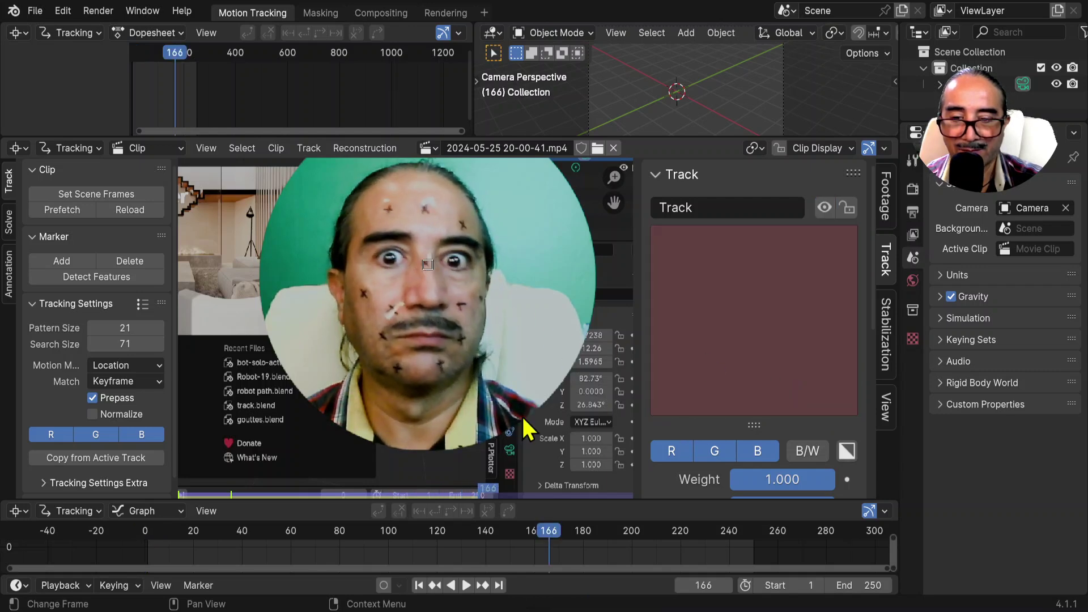
Step: Move the lost marker at frame 166 back onto the cross between the eyes
{"action": "scroll", "coordinate": [465, 290], "scroll_direction": "up", "scroll_amount": 6}
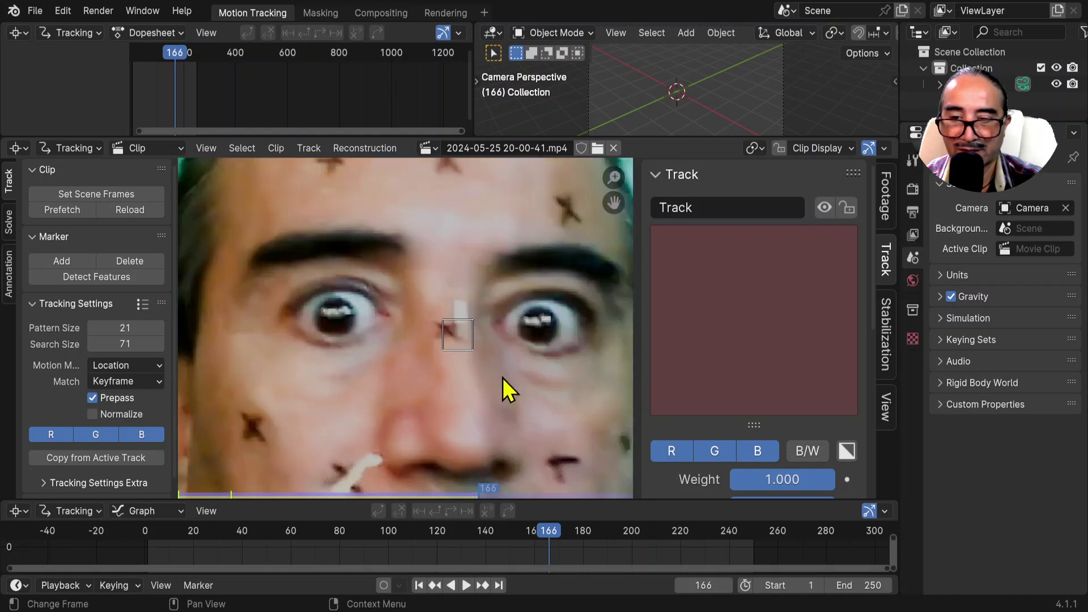
{"action": "key", "text": "g"}
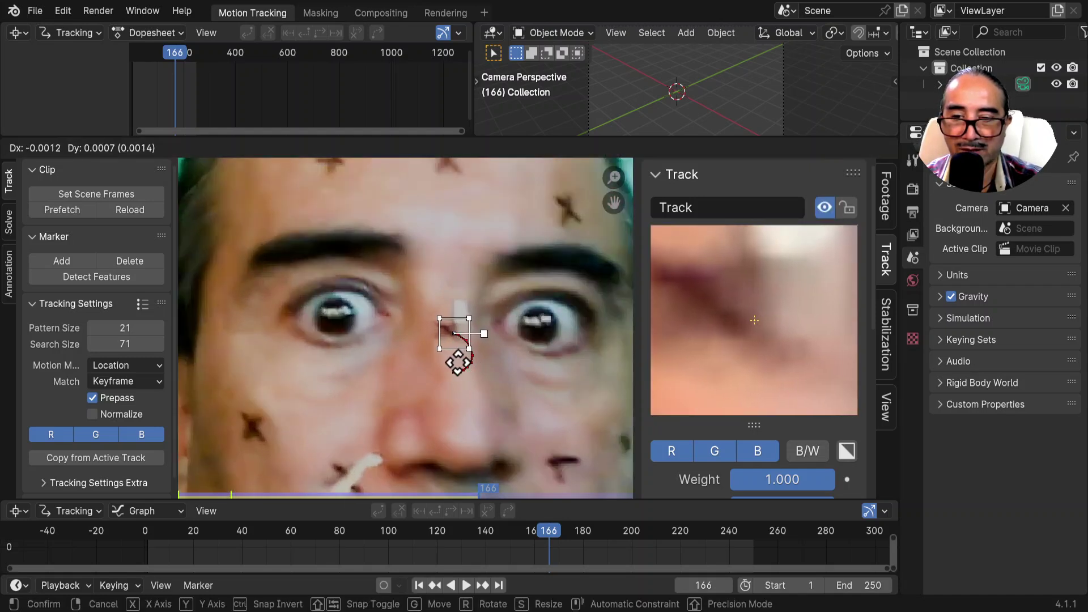
{"action": "left_click", "coordinate": [378, 318]}
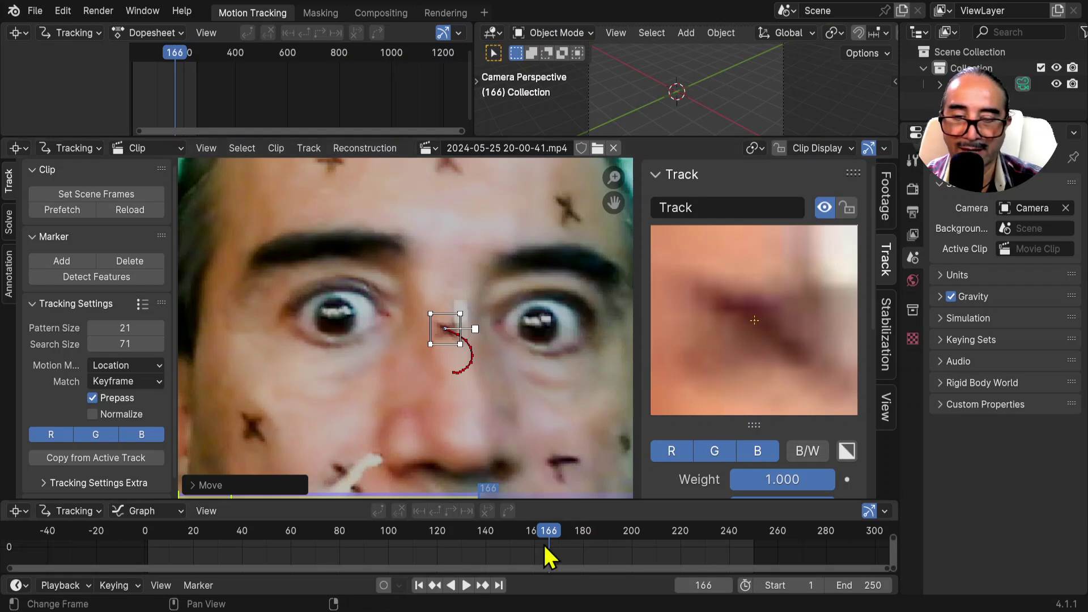
Step: Compare the marker's preview image at frames 165 and 166 to check its alignment on the cross
{"action": "key", "text": "Left"}
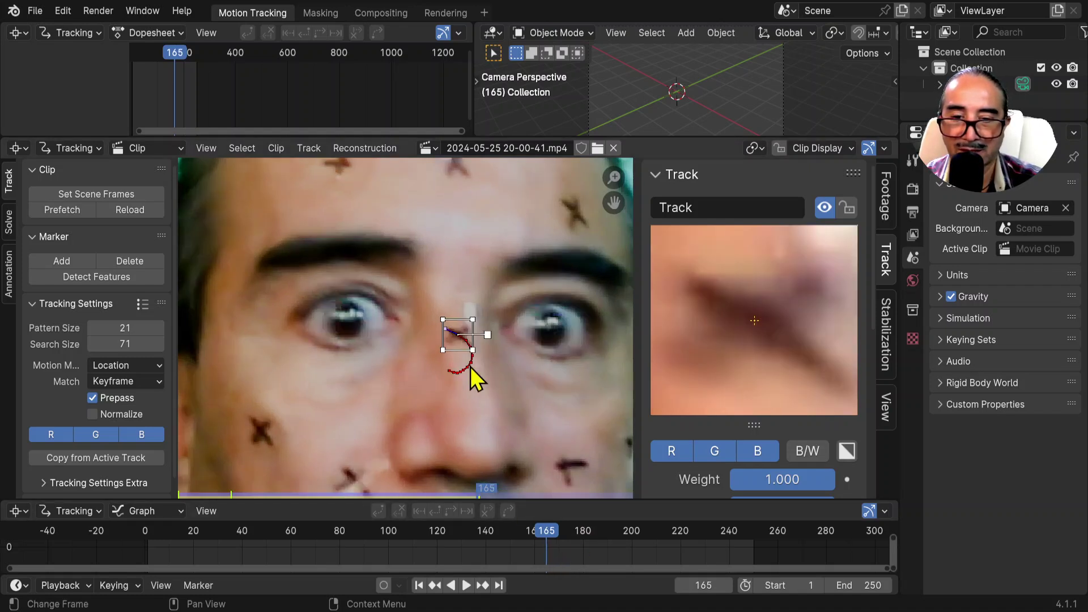
{"action": "key", "text": "Right"}
{"action": "key", "text": "Left"}
{"action": "key", "text": "Right"}
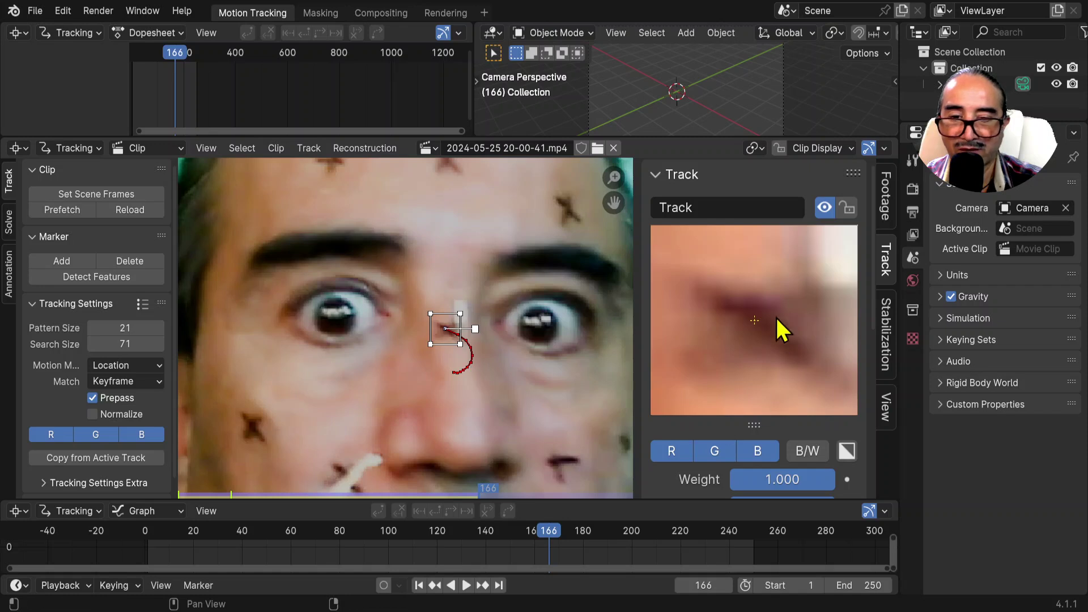
{"action": "key", "text": "Right"}
{"action": "key", "text": "Left"}
{"action": "key", "text": "Left"}
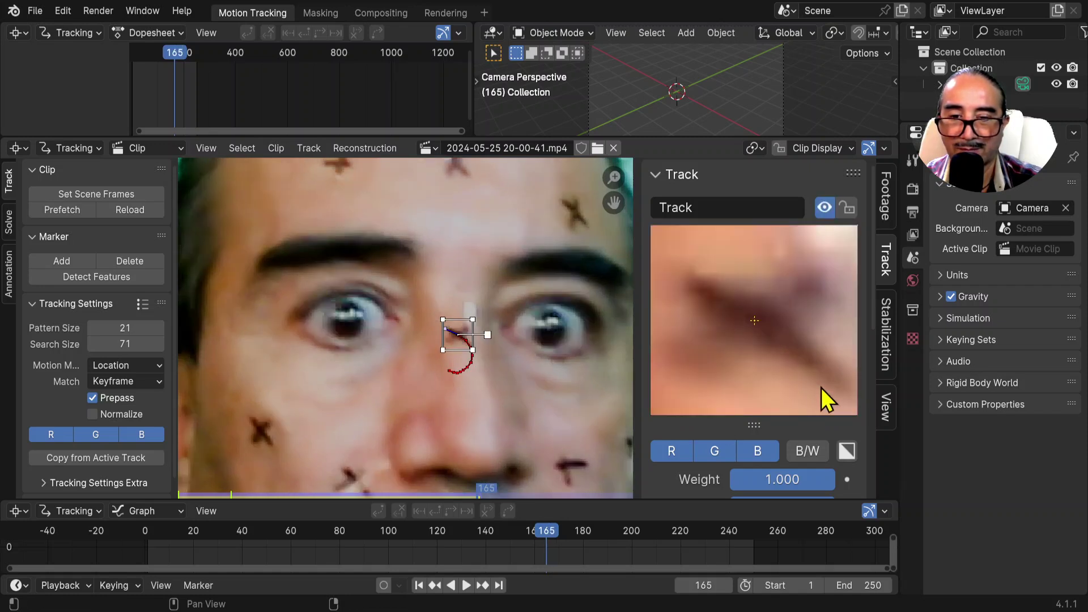
{"action": "key", "text": "Right"}
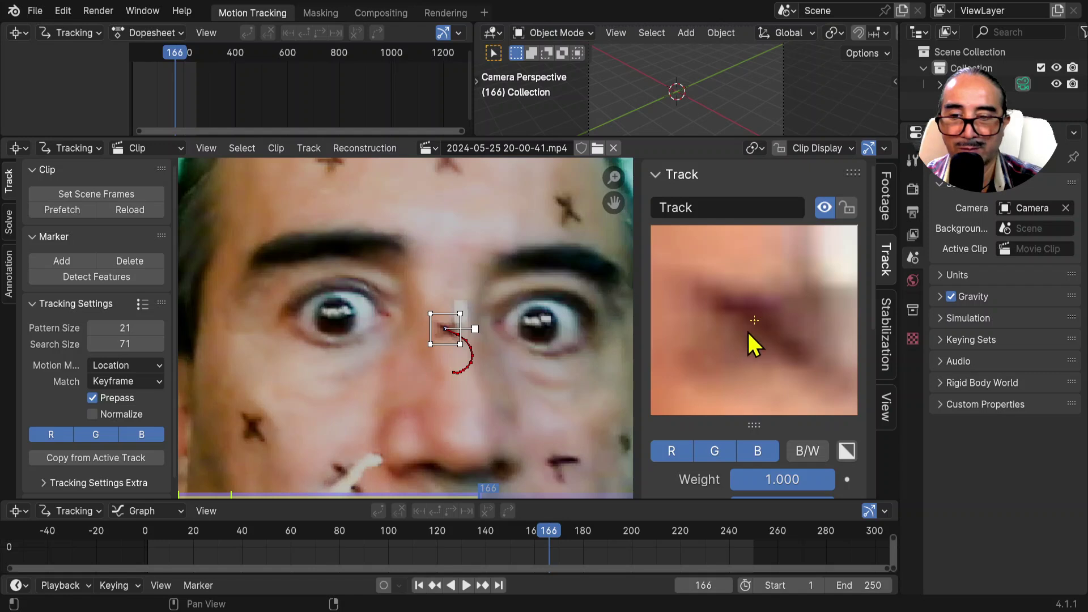
Step: Nudge the marker at frame 166 slightly down and to the right on the cross, comparing it with frame 165
{"action": "key", "text": "g"}
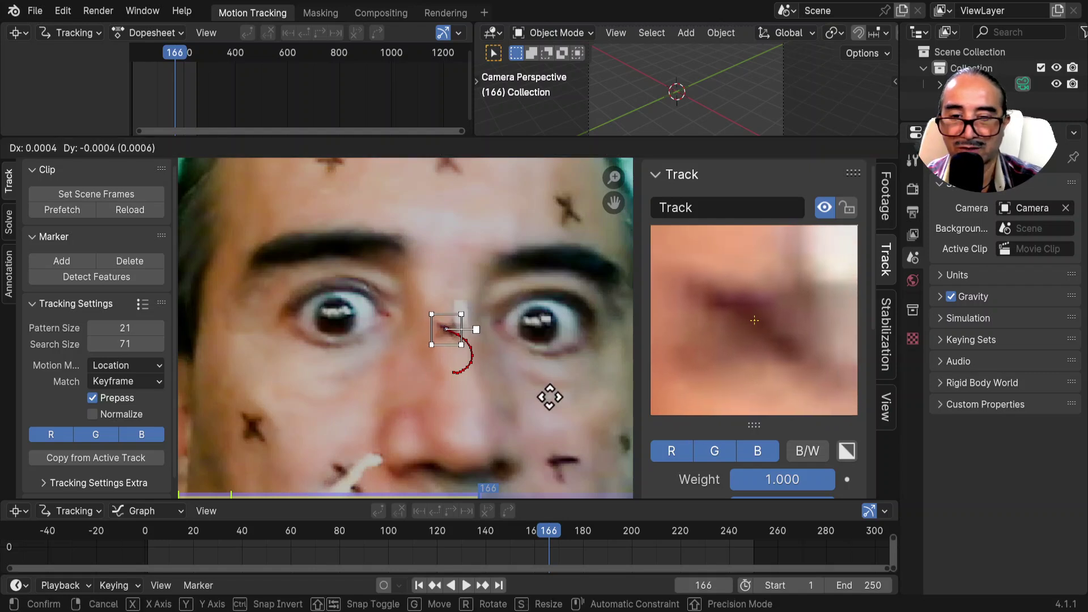
{"action": "left_click", "coordinate": [559, 412]}
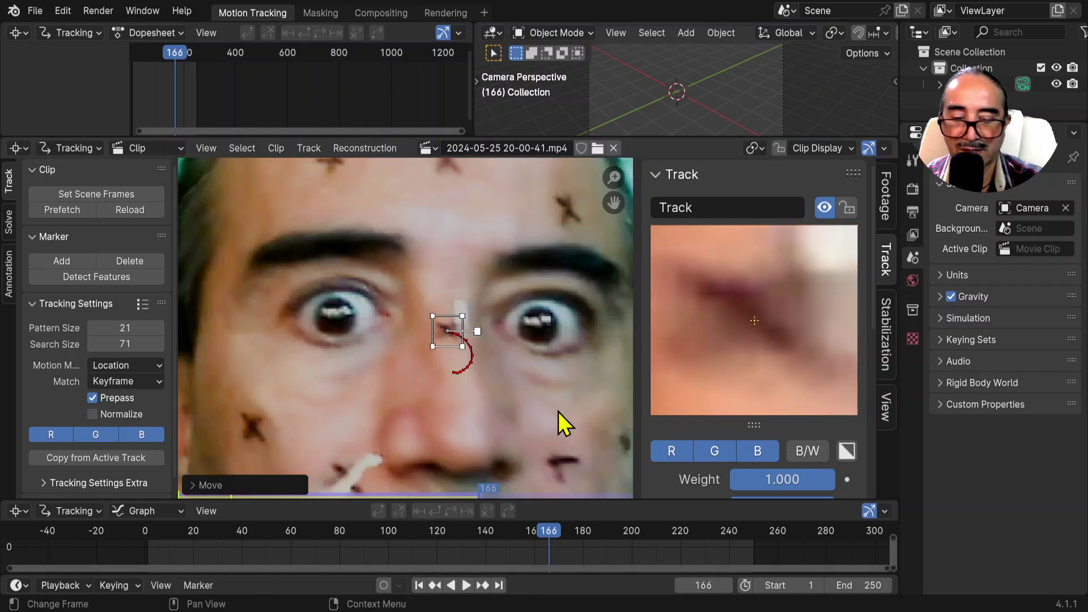
{"action": "key", "text": "Left"}
{"action": "key", "text": "Right"}
{"action": "key", "text": "Left"}
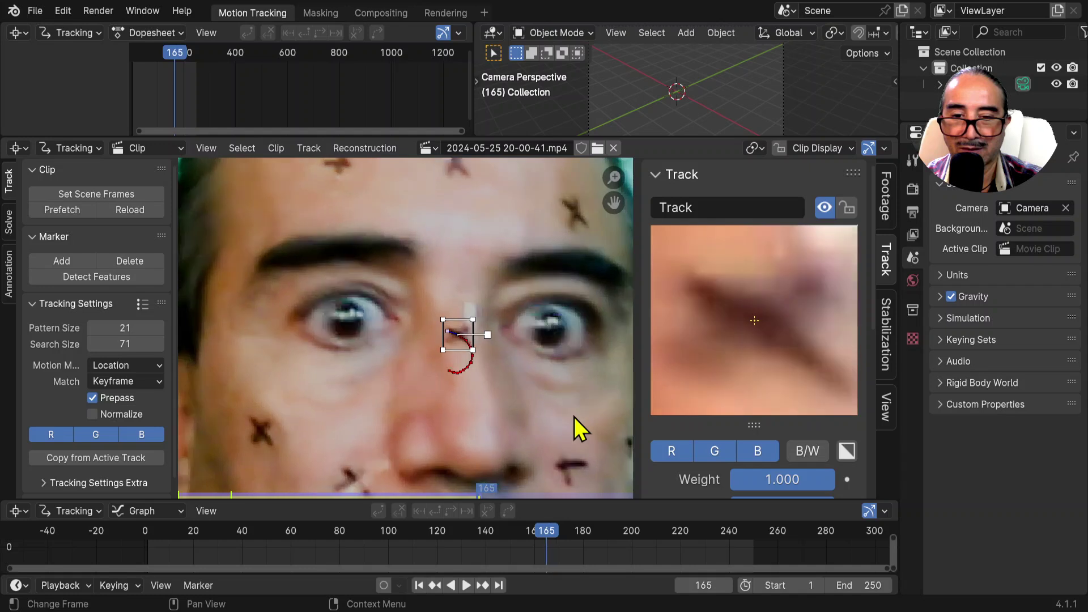
{"action": "key", "text": "Right"}
{"action": "key", "text": "g"}
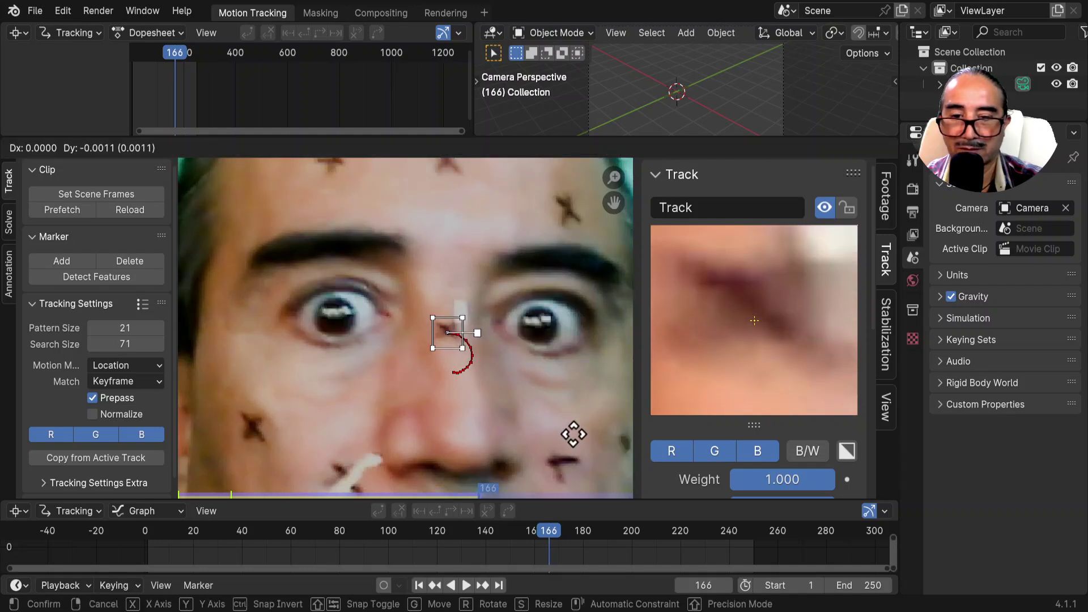
{"action": "left_click", "coordinate": [570, 406]}
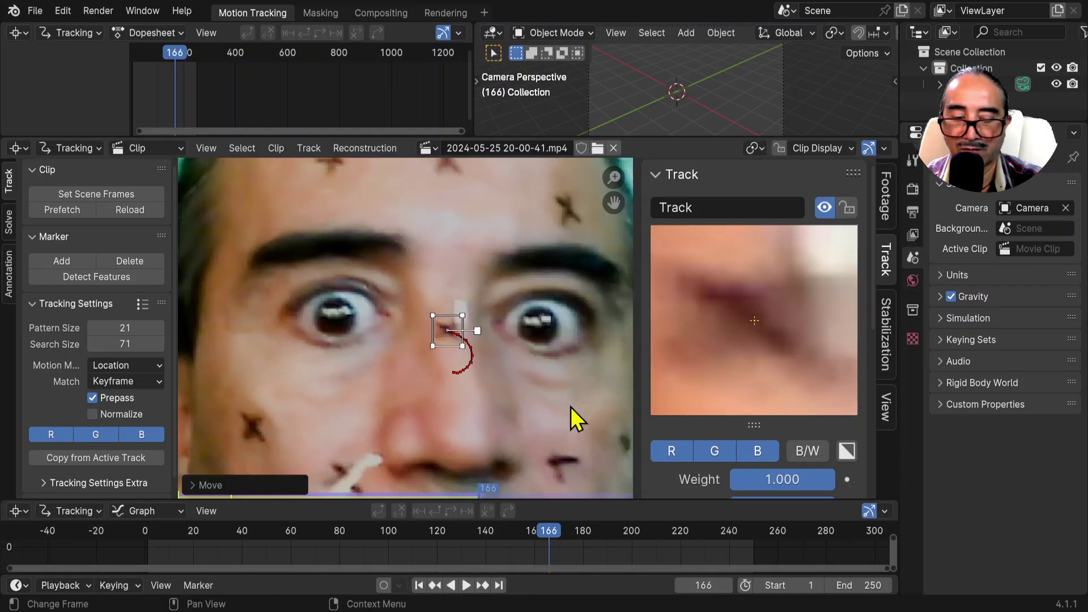
Step: Fine-tune the marker at frame 166 against its position in frame 165 and continue tracking it forward
{"action": "key", "text": "Left"}
{"action": "key", "text": "Right"}
{"action": "key", "text": "g"}
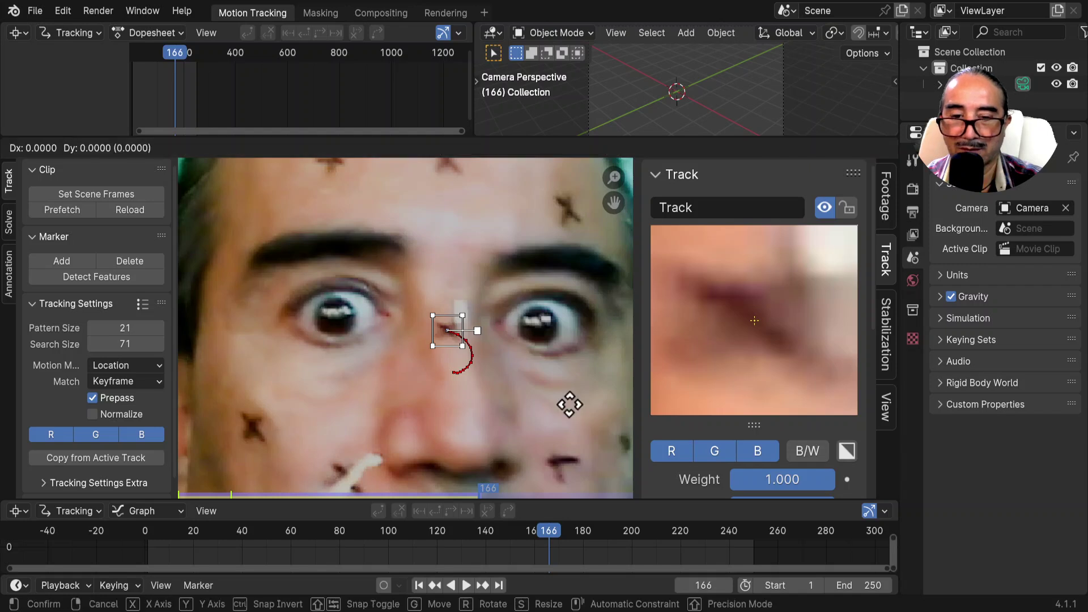
{"action": "left_click", "coordinate": [549, 394]}
{"action": "key", "text": "Left"}
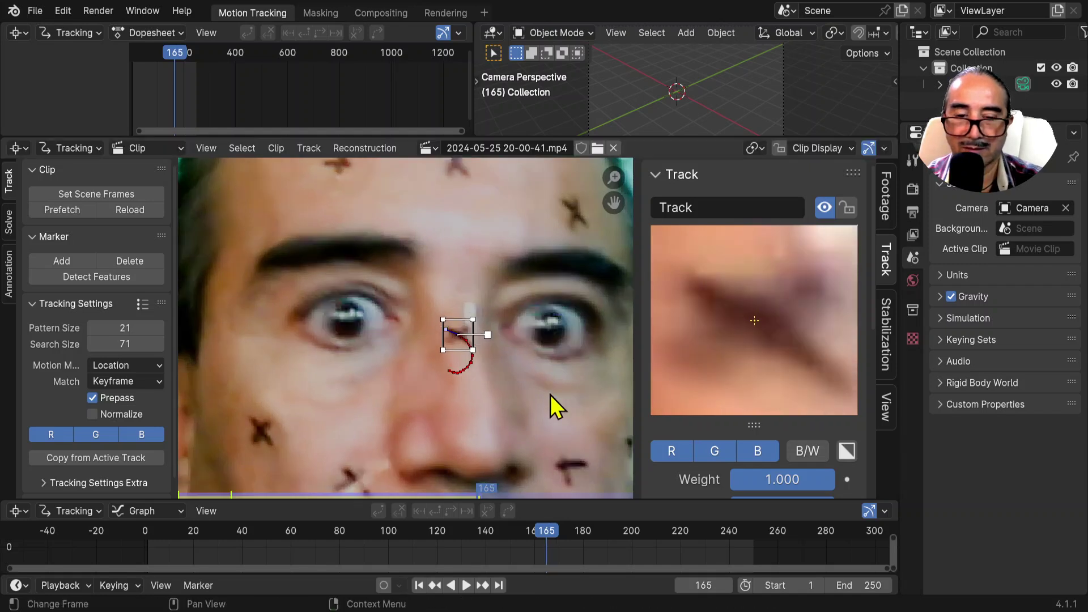
{"action": "key", "text": "Right"}
{"action": "key", "text": "Left"}
{"action": "key", "text": "Right"}
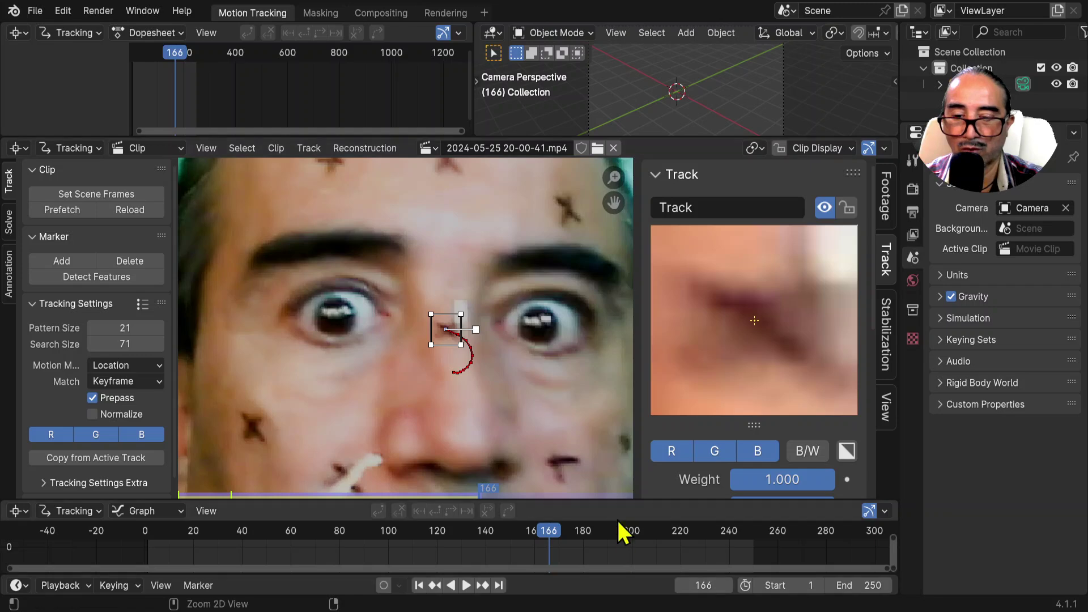
{"action": "key", "text": "ctrl+t"}
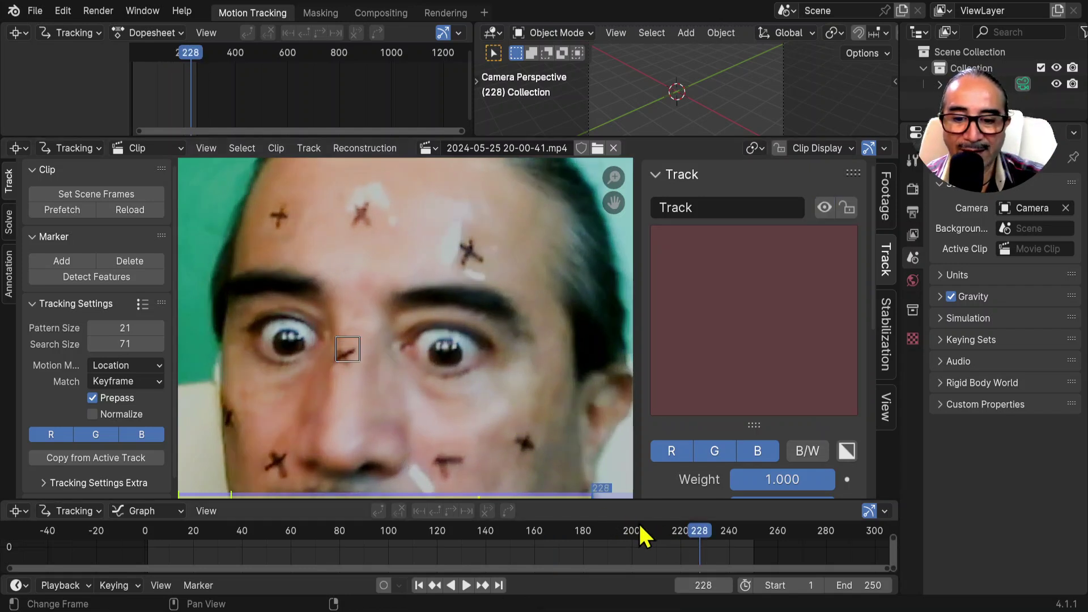
Step: Set the scene's end frame to 200
{"action": "left_click", "coordinate": [875, 590]}
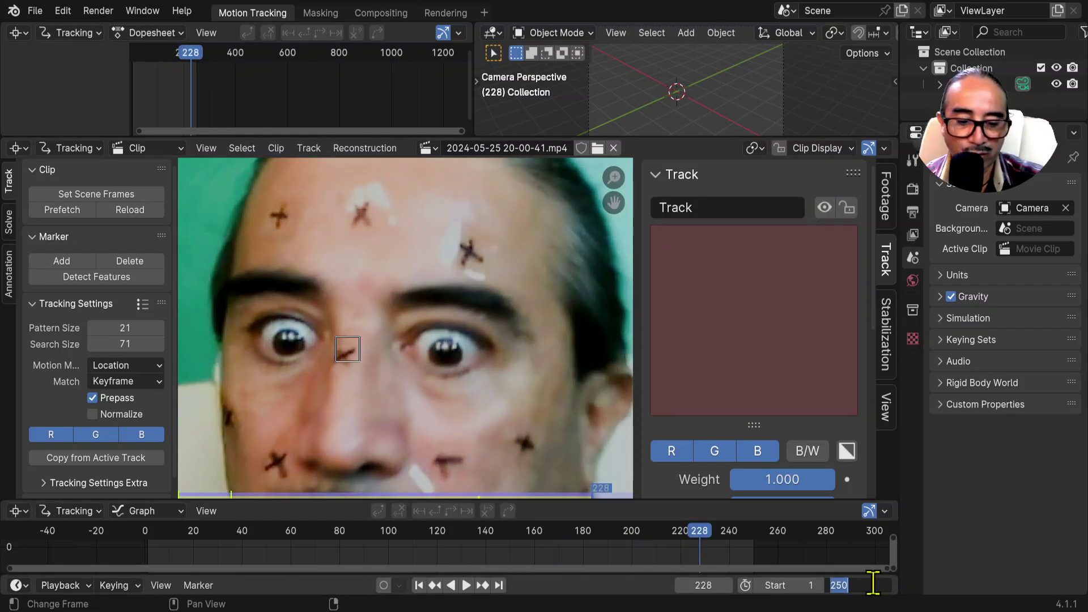
{"action": "key", "text": "Return"}
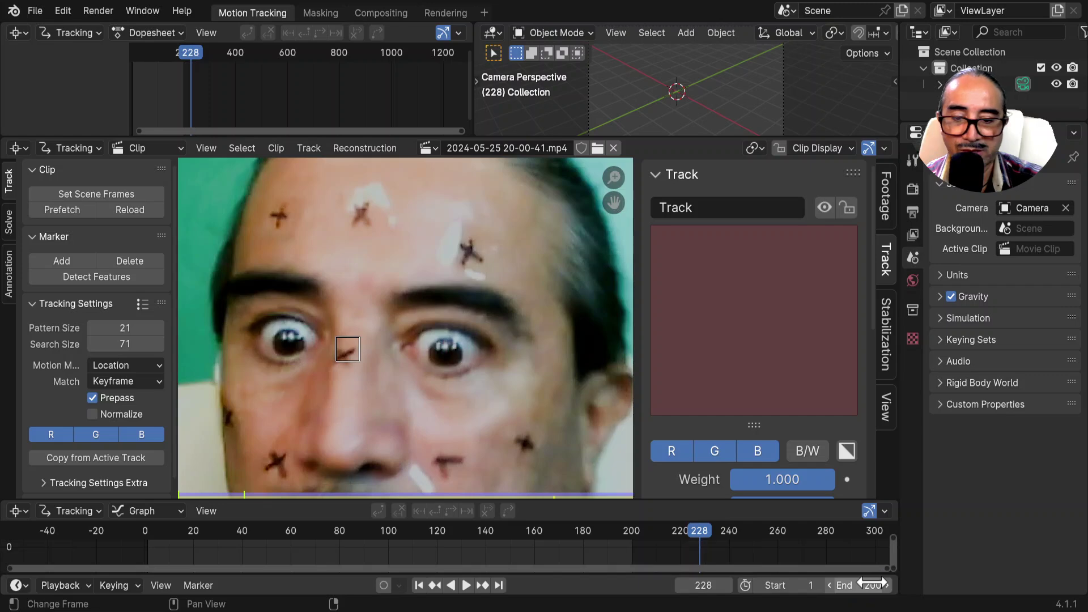
Step: Go back to about frame 21 and set the scene's start frame to 20
{"action": "left_click_drag", "start_coordinate": [623, 528], "coordinate": [198, 544]}
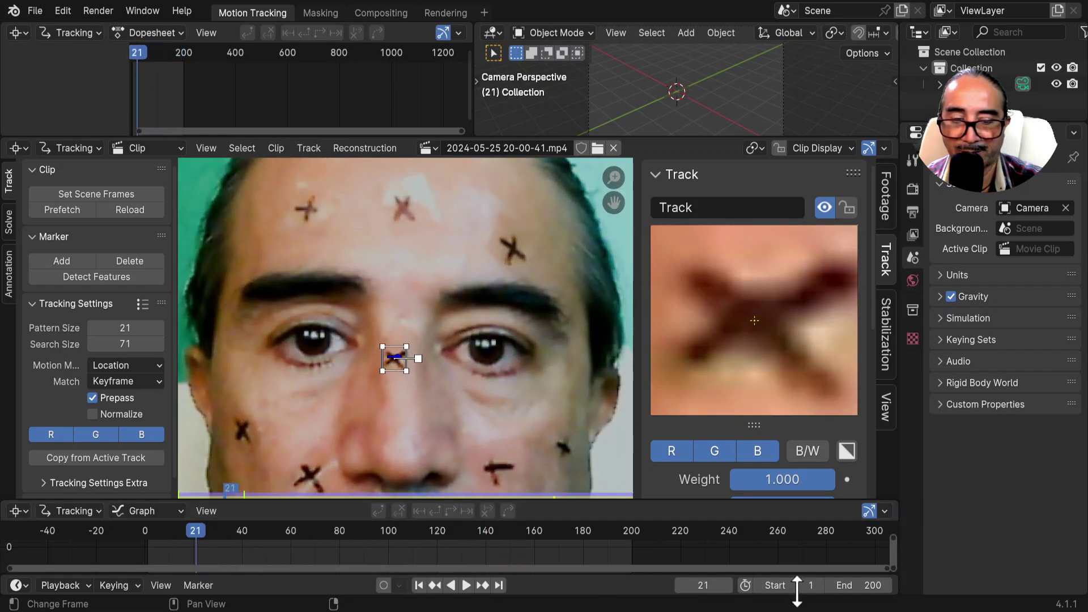
{"action": "type", "text": "20"}
{"action": "key", "text": "Return"}
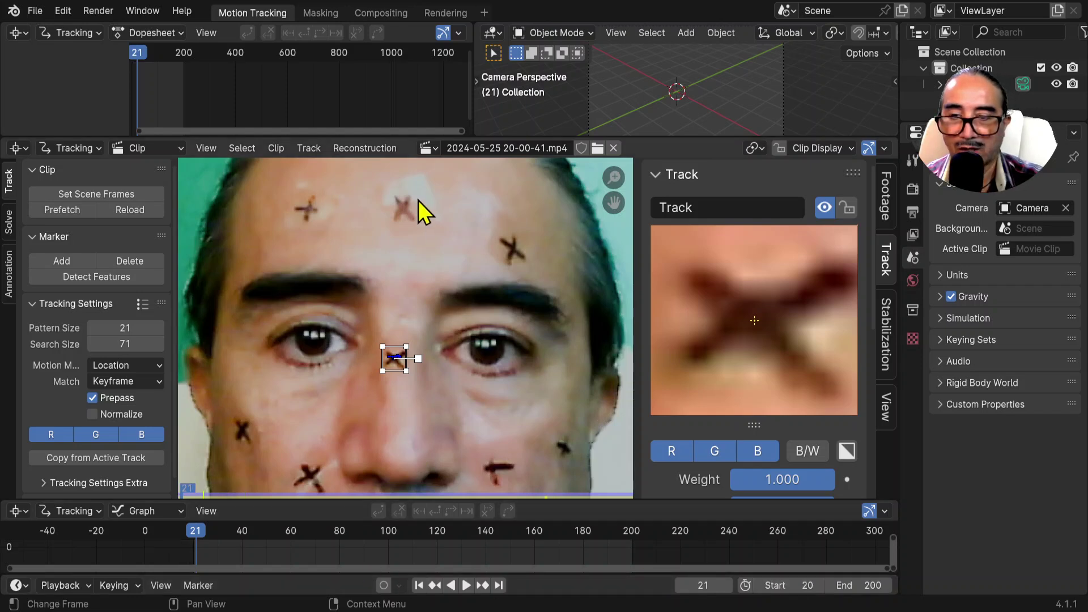
Step: Try tracking the forehead cross above the right-hand eyebrow in the footage from frame 21 with the current settings, and delete that track
{"action": "left_click", "coordinate": [512, 250], "text": "ctrl"}
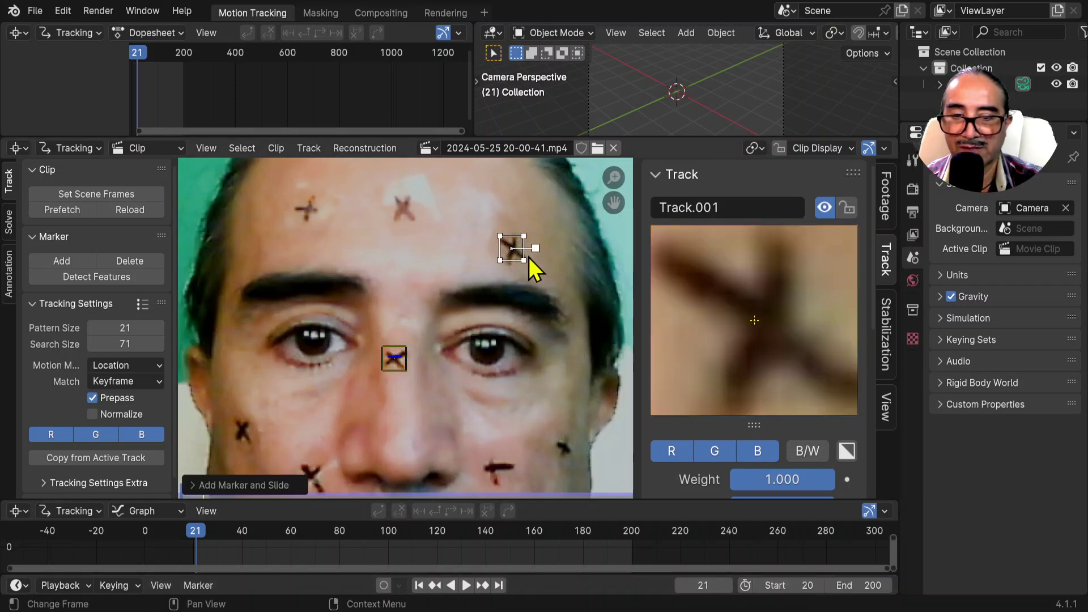
{"action": "key", "text": "ctrl+t"}
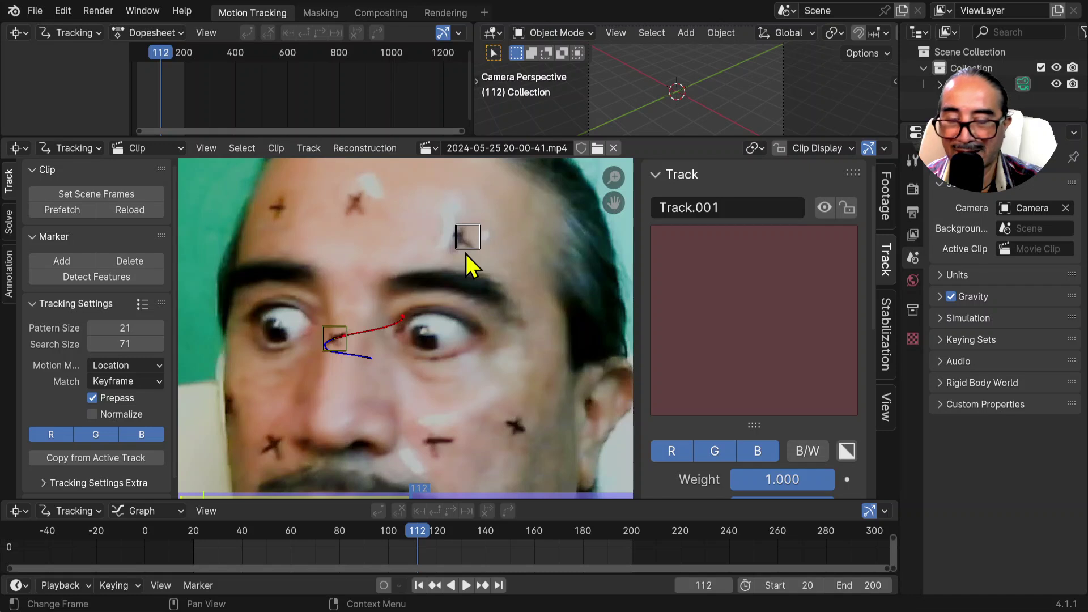
{"action": "key", "text": "Delete"}
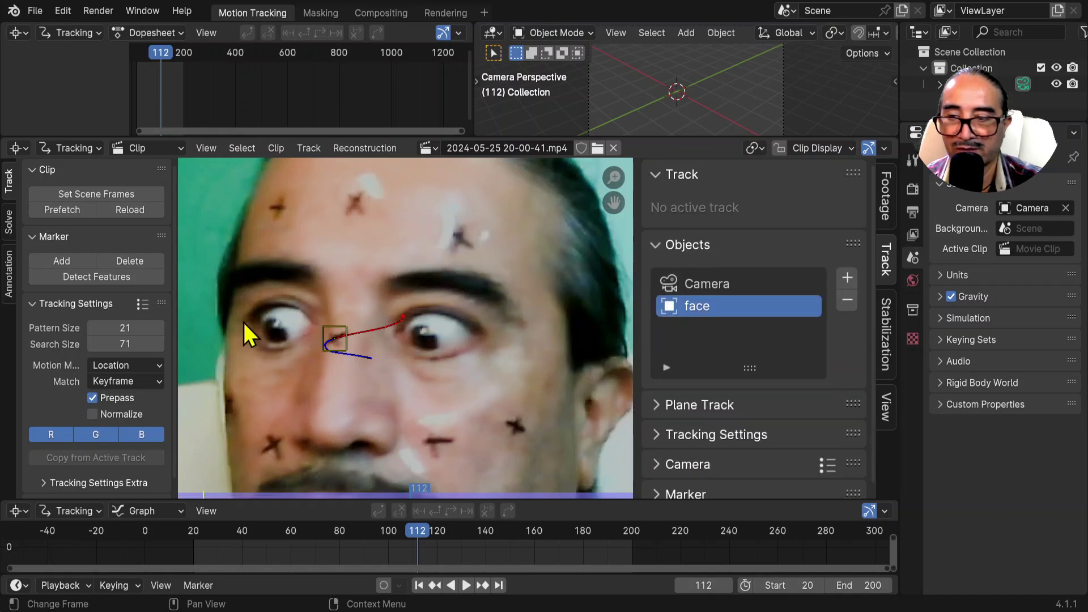
Step: Return to frame 20 and apply the Blurry Footage tracking preset
{"action": "left_click", "coordinate": [194, 542]}
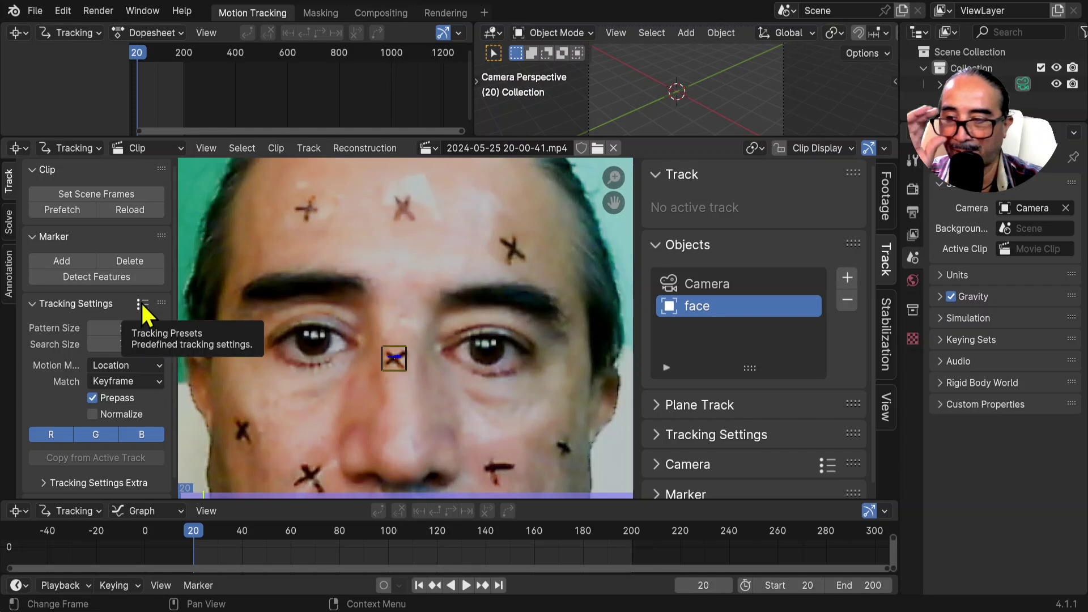
{"action": "left_click", "coordinate": [143, 308]}
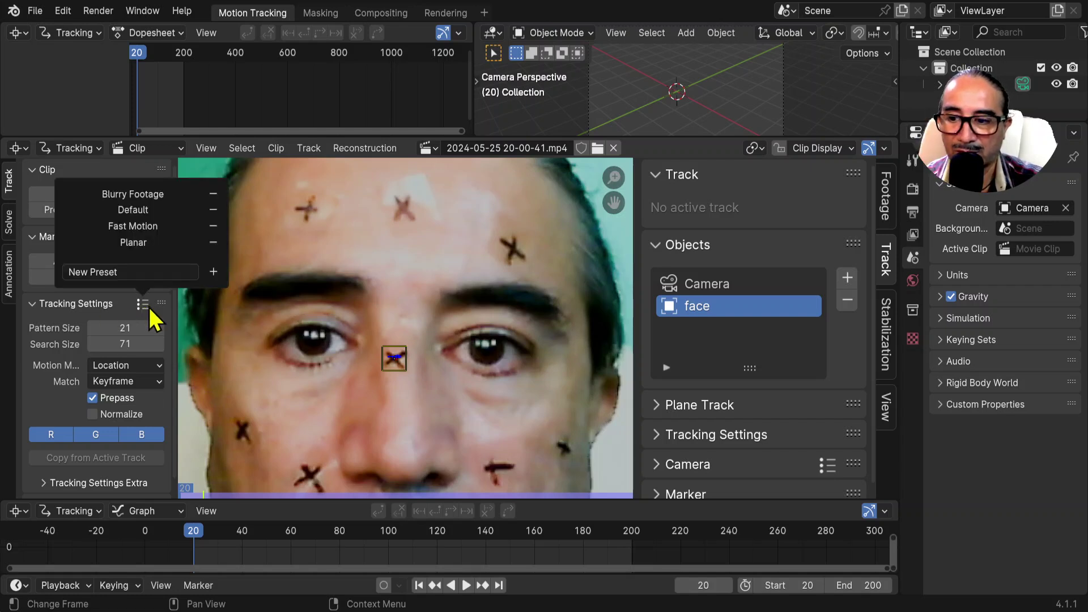
{"action": "left_click", "coordinate": [147, 305]}
{"action": "left_click", "coordinate": [147, 304]}
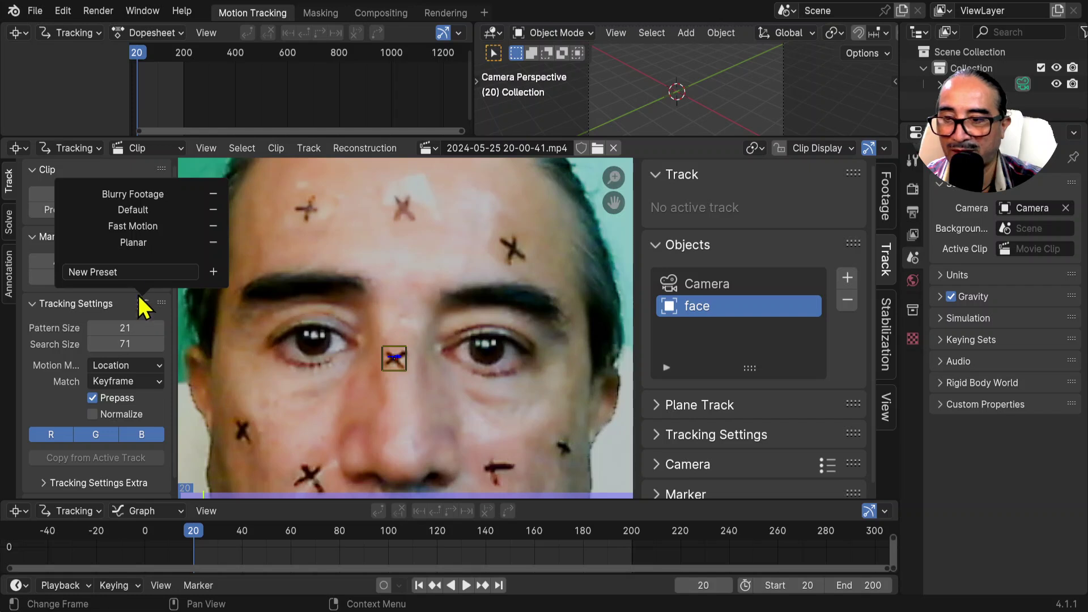
{"action": "left_click", "coordinate": [154, 194]}
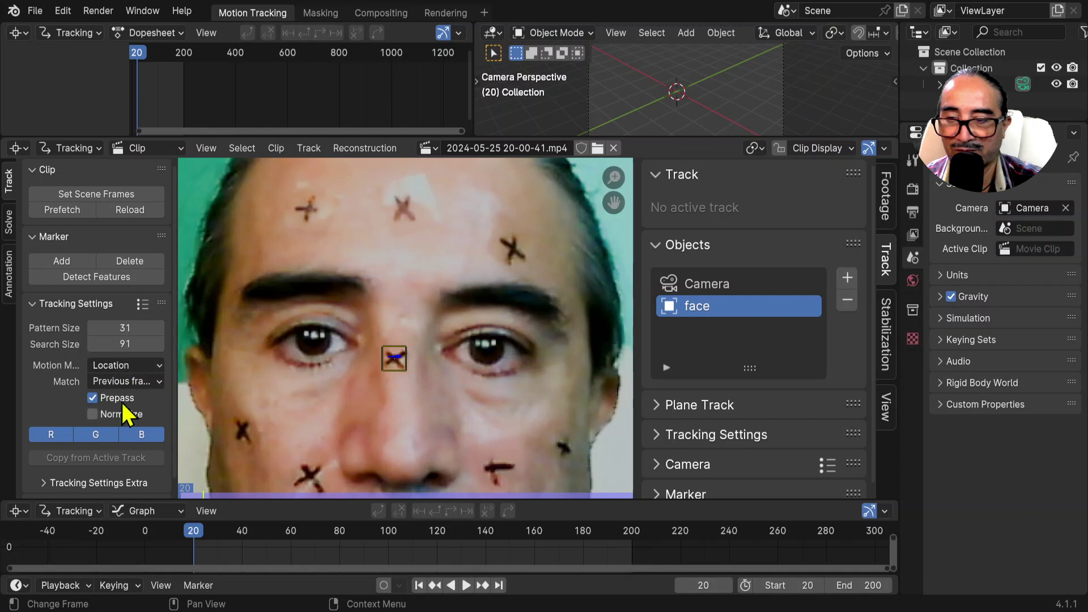
Step: Expand the track's tracking settings and add a marker at frame 20 on the forehead cross above the right-hand eyebrow in the footage
{"action": "scroll", "coordinate": [726, 453], "scroll_direction": "down", "scroll_amount": 1}
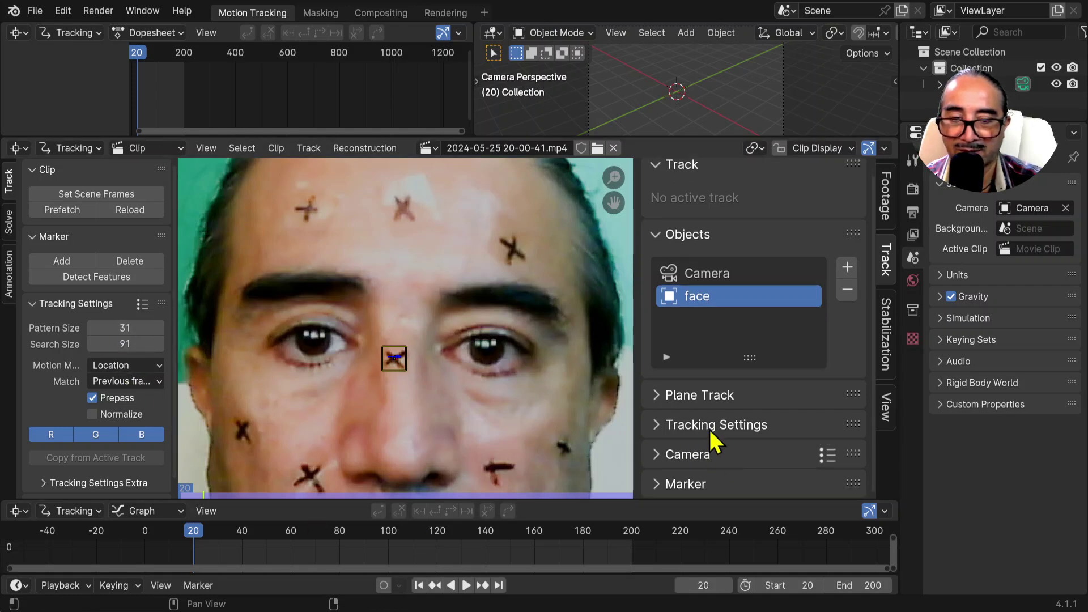
{"action": "left_click", "coordinate": [712, 434]}
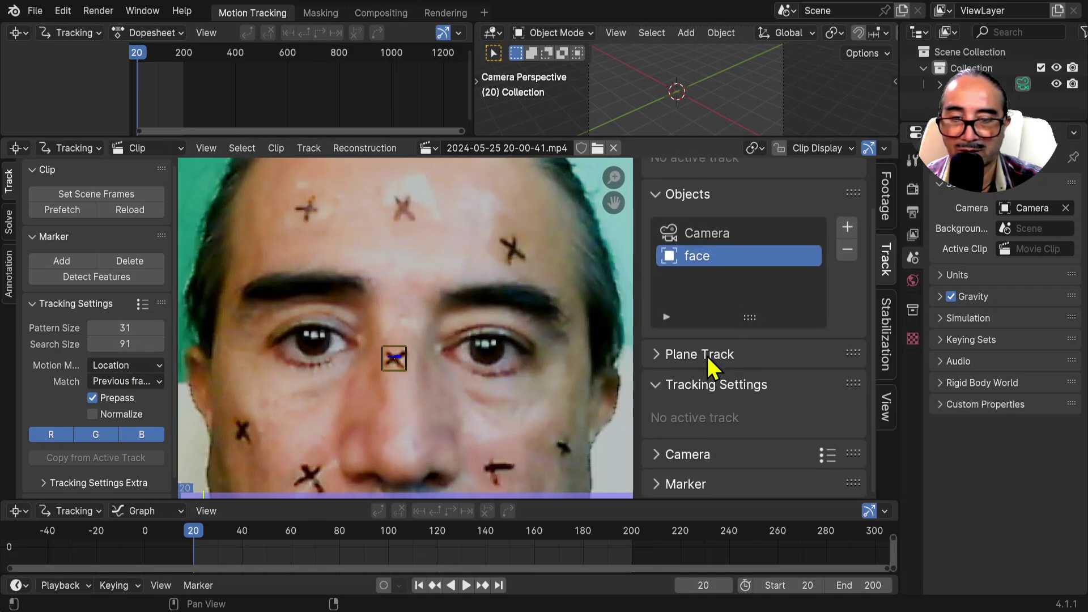
{"action": "left_click", "coordinate": [514, 249], "text": "ctrl"}
{"action": "scroll", "coordinate": [722, 362], "scroll_direction": "up", "scroll_amount": 6}
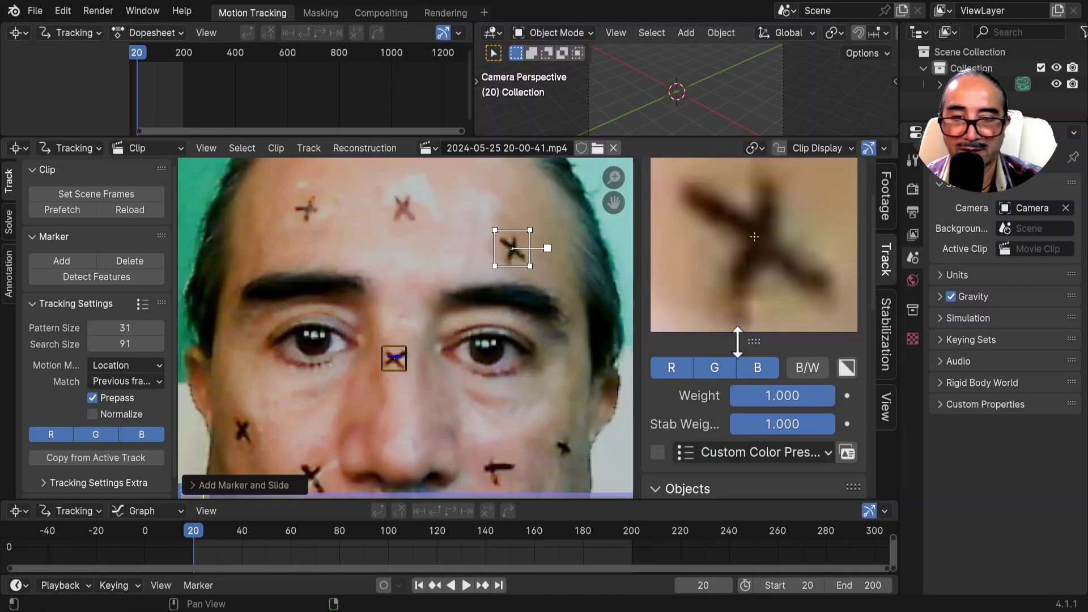
{"action": "scroll", "coordinate": [748, 363], "scroll_direction": "down", "scroll_amount": 2}
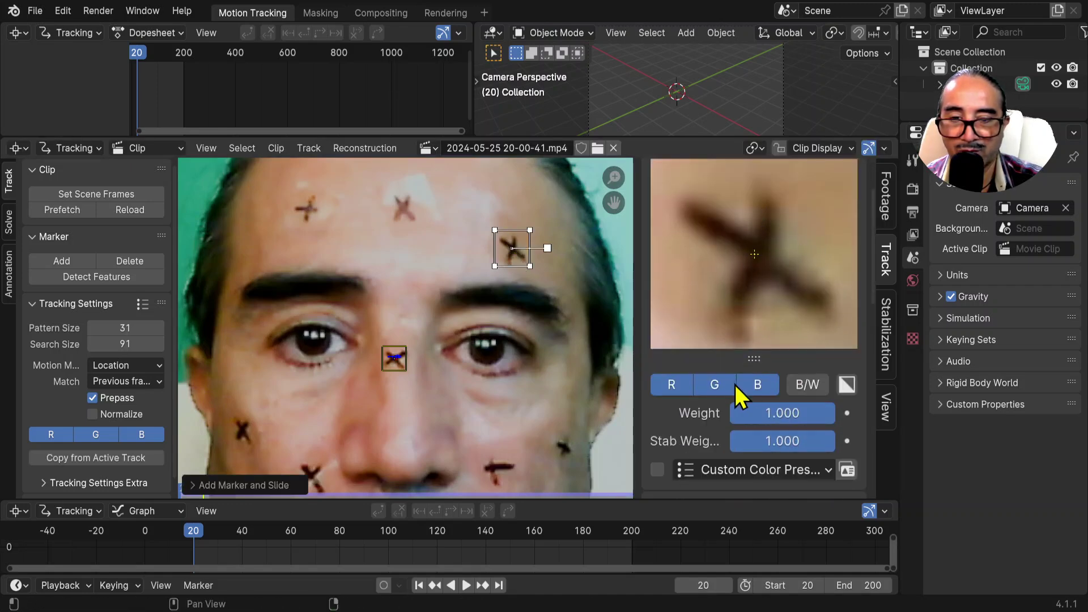
Step: Compare the marker's preview image in the green, red and blue channels, one channel at a time
{"action": "left_click", "coordinate": [753, 387]}
{"action": "left_click", "coordinate": [711, 391]}
{"action": "left_click", "coordinate": [673, 387]}
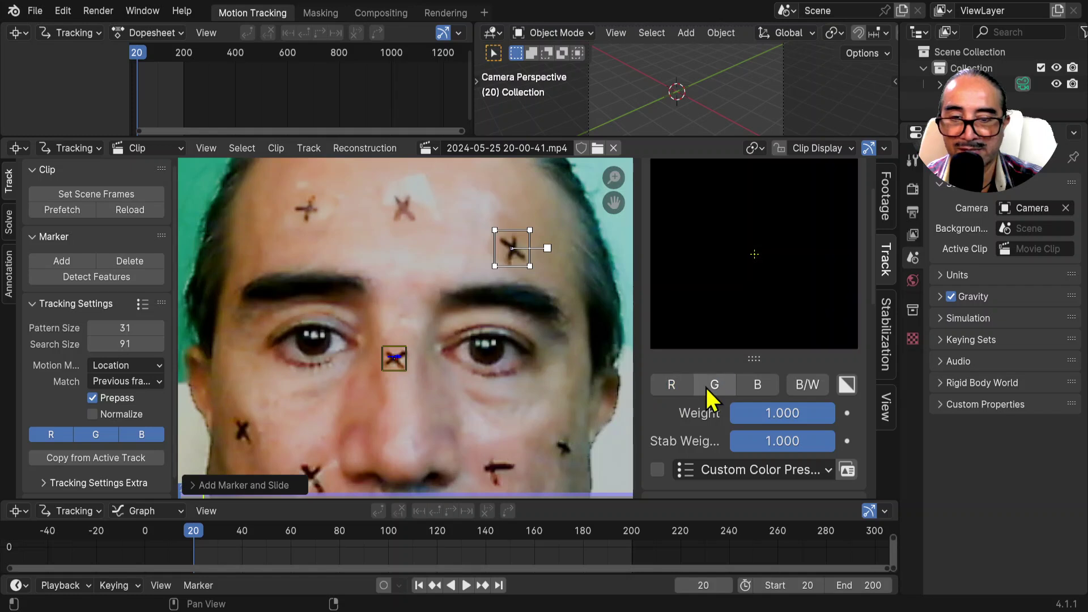
{"action": "left_click", "coordinate": [707, 386]}
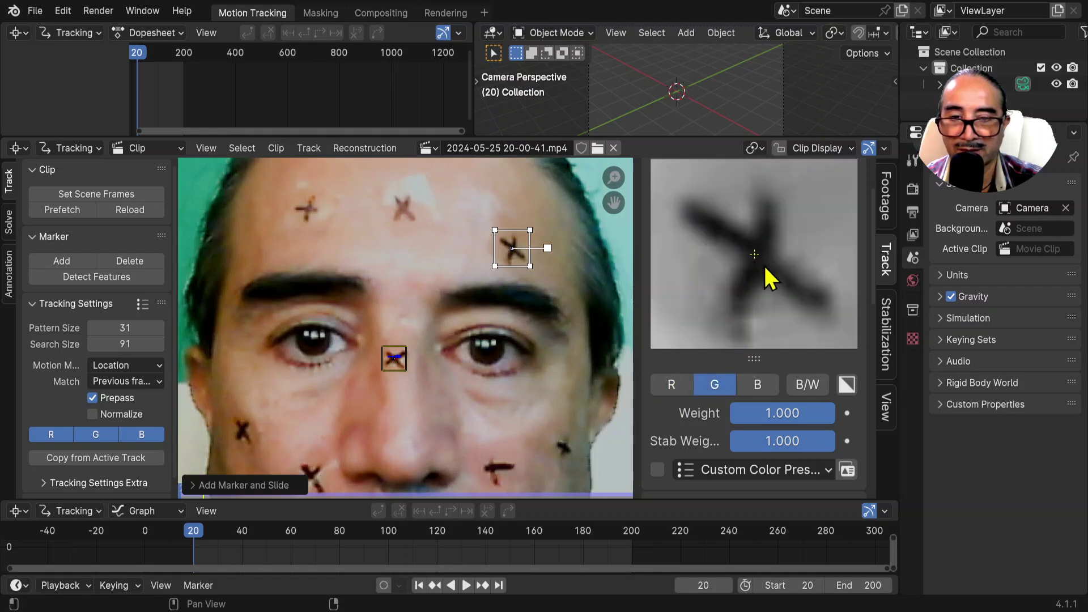
{"action": "left_click", "coordinate": [678, 388]}
{"action": "left_click", "coordinate": [711, 382]}
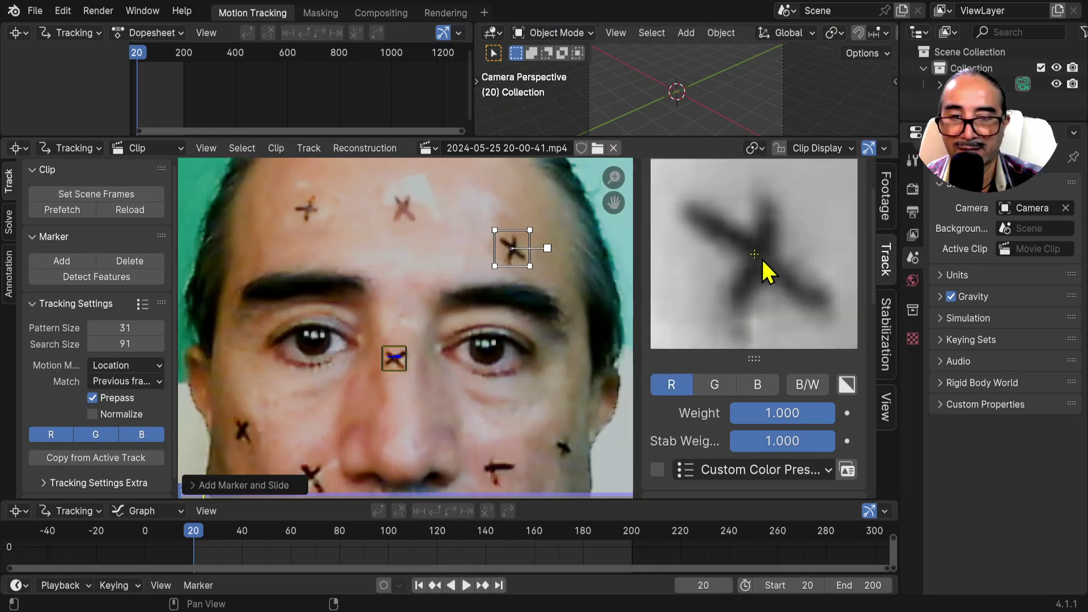
{"action": "left_click", "coordinate": [754, 389]}
{"action": "left_click", "coordinate": [679, 390]}
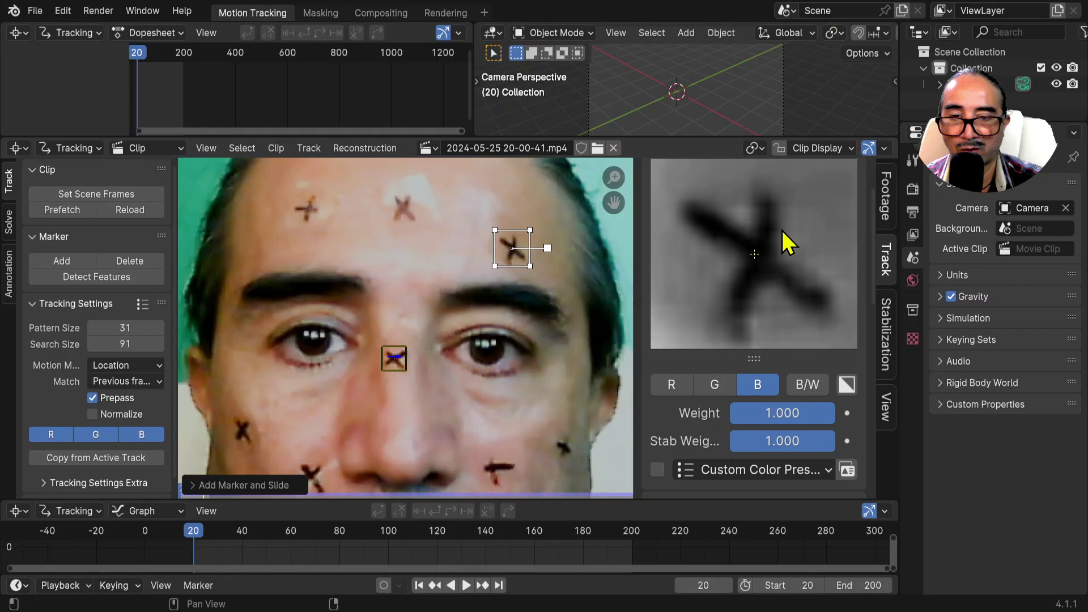
Step: Restrict both the marker and the default tracking settings to the red channel only
{"action": "left_click", "coordinate": [673, 390]}
{"action": "left_click", "coordinate": [755, 389]}
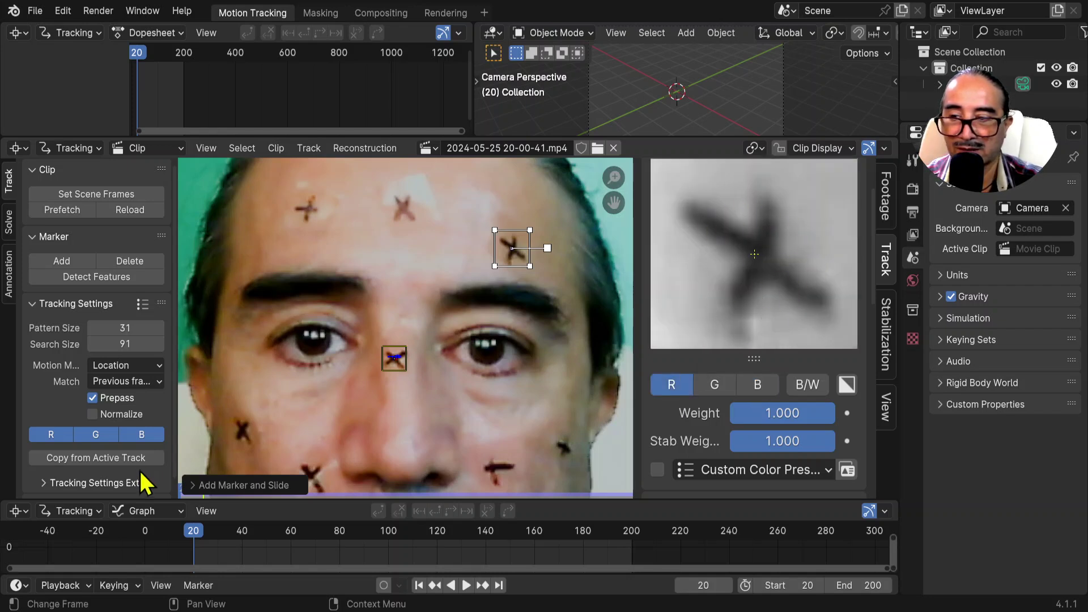
{"action": "left_click", "coordinate": [136, 437]}
{"action": "left_click", "coordinate": [105, 437]}
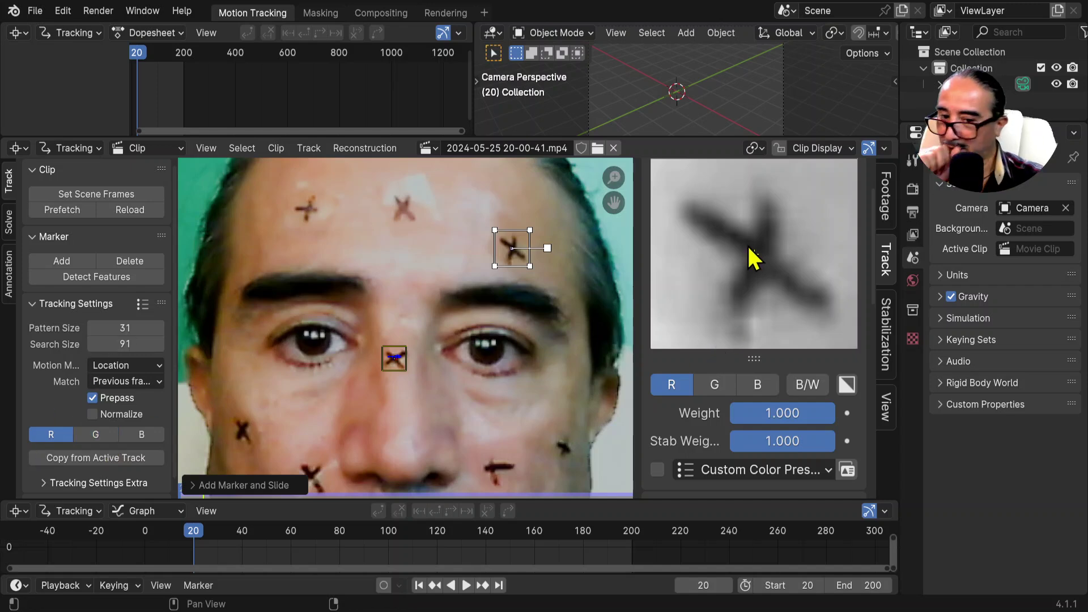
Step: Set the marker's motion model to Location, Rotation & Scale with Normalize enabled, and track it forward to frame 200
{"action": "scroll", "coordinate": [754, 258], "scroll_direction": "down", "scroll_amount": 5}
{"action": "scroll", "coordinate": [753, 257], "scroll_direction": "down", "scroll_amount": 10}
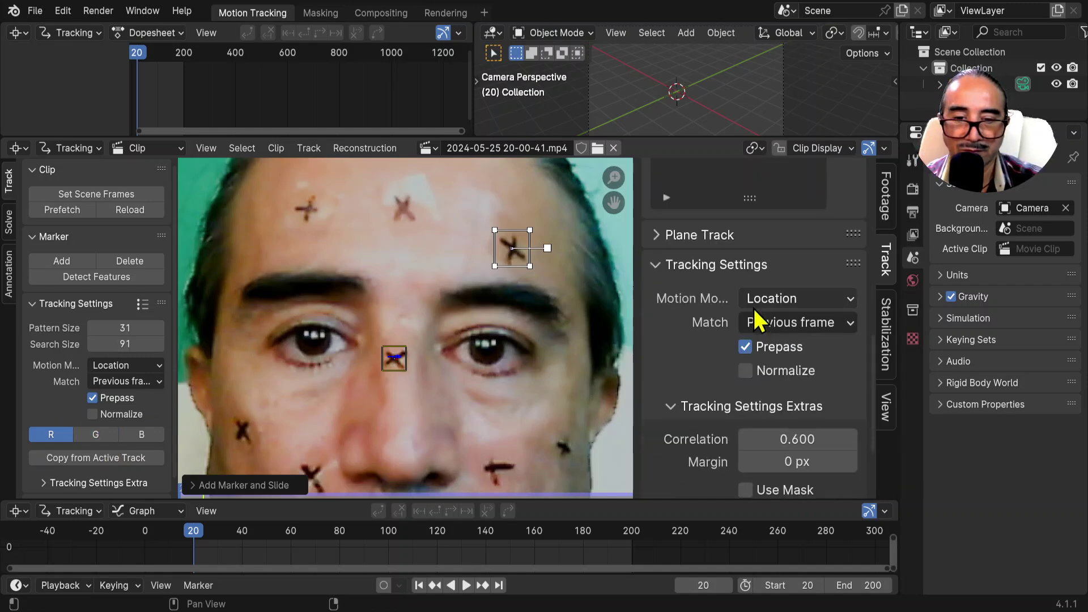
{"action": "left_click", "coordinate": [800, 301]}
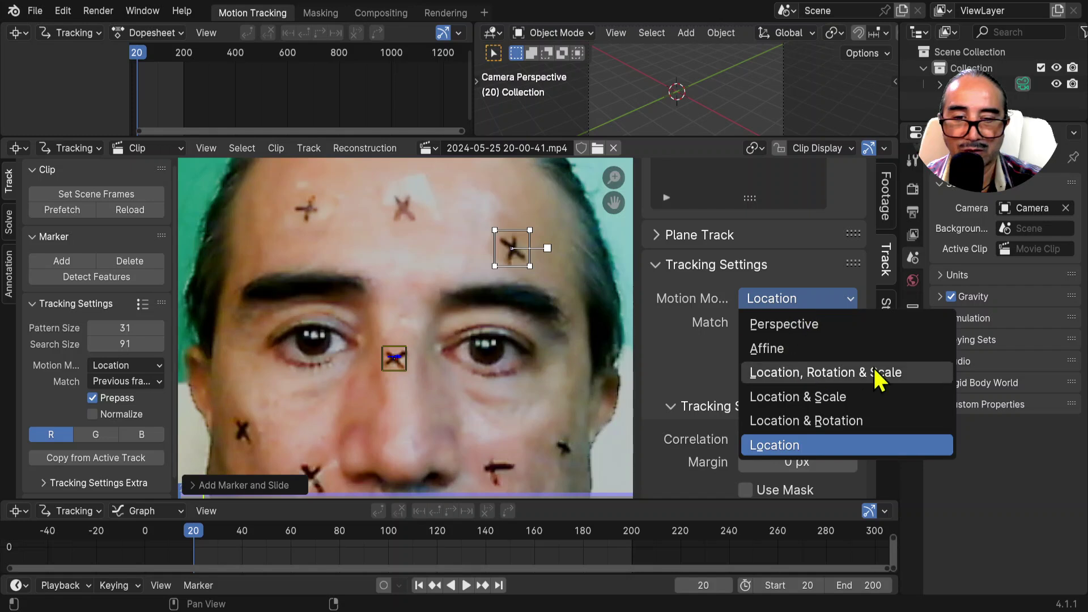
{"action": "left_click", "coordinate": [823, 378]}
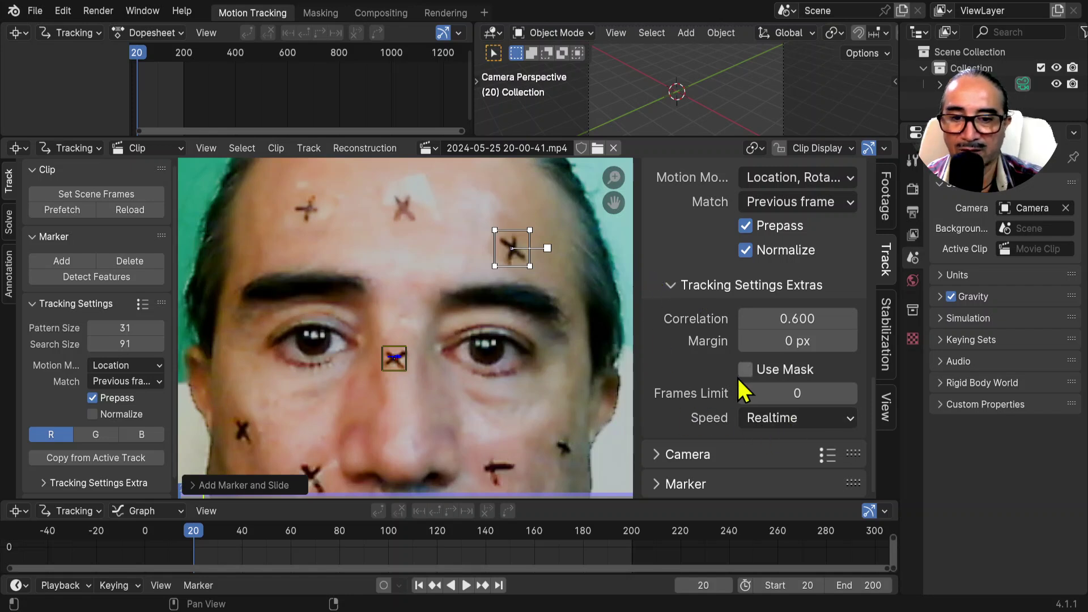
{"action": "scroll", "coordinate": [677, 389], "scroll_direction": "up", "scroll_amount": 6}
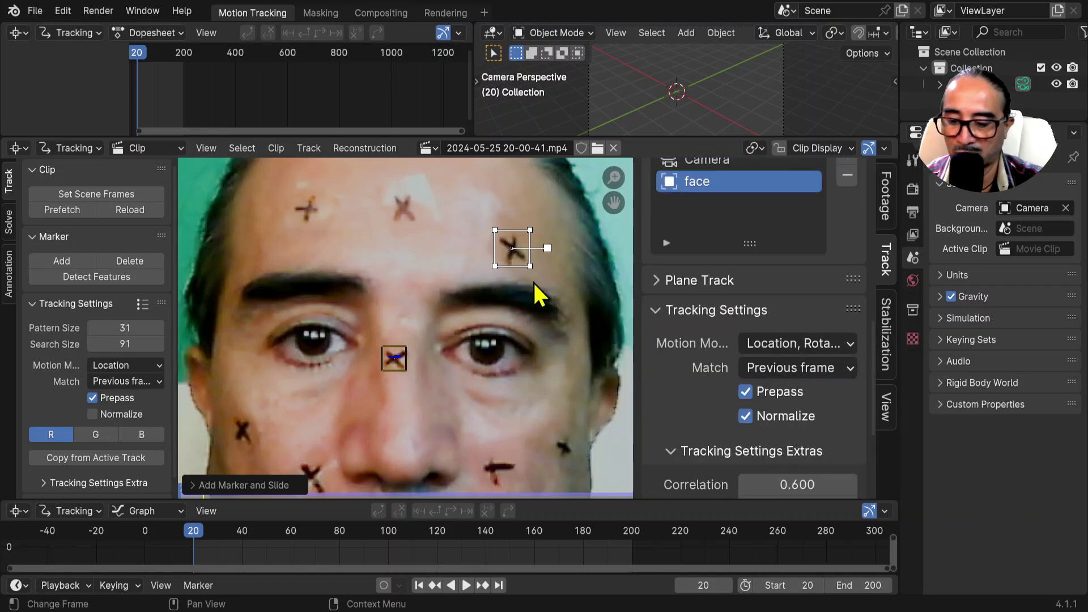
{"action": "key", "text": "ctrl+t"}
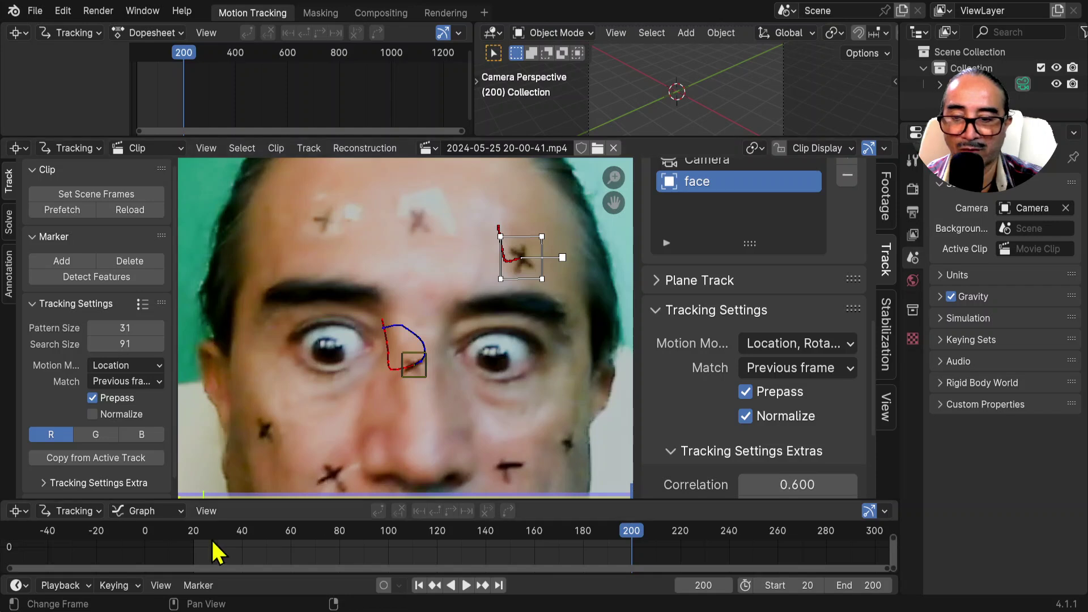
Step: Add a marker at frame 20 on the cross in the middle of the forehead and nudge it towards the cross centre
{"action": "left_click", "coordinate": [194, 532]}
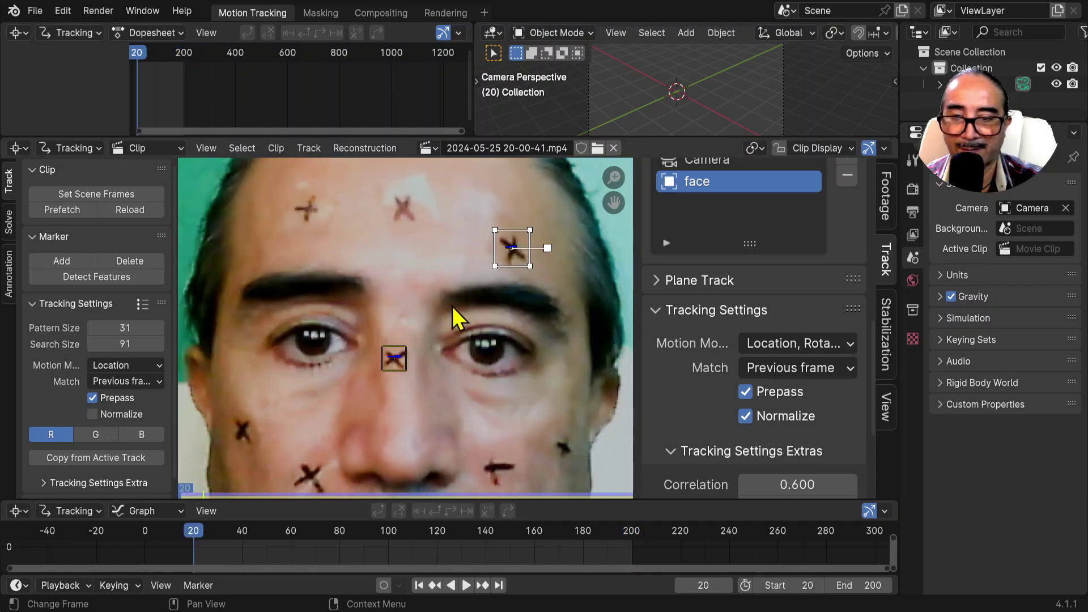
{"action": "left_click", "coordinate": [401, 208], "text": "ctrl"}
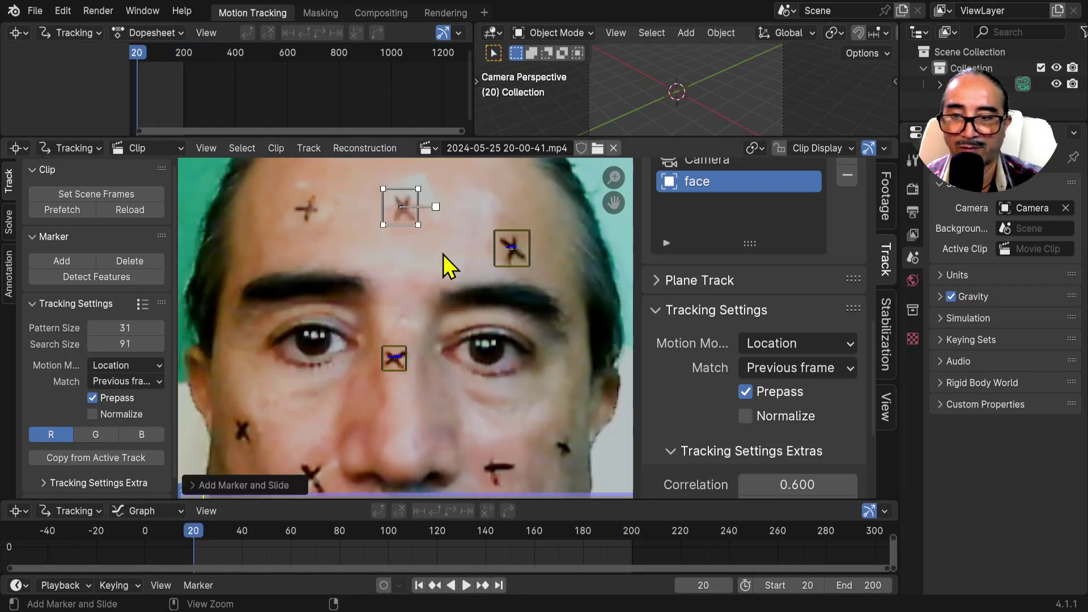
{"action": "key", "text": "g"}
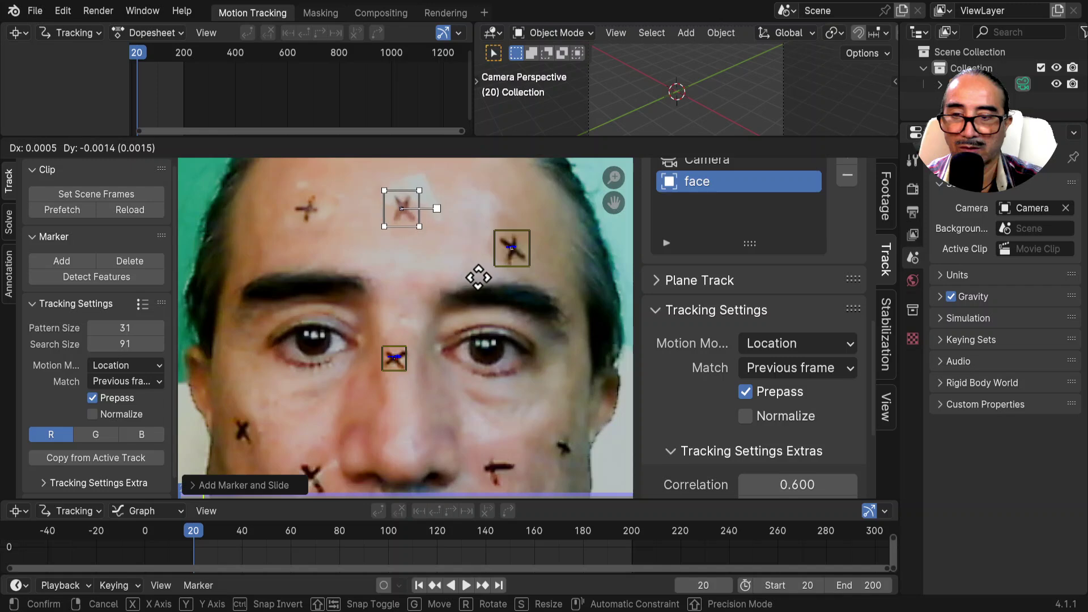
{"action": "left_click", "coordinate": [479, 278]}
Step: Enlarge the clip editor, fine-tune the middle forehead marker slightly to the right on its cross, and track it forward to frame 200
{"action": "scroll", "coordinate": [808, 243], "scroll_direction": "up", "scroll_amount": 15}
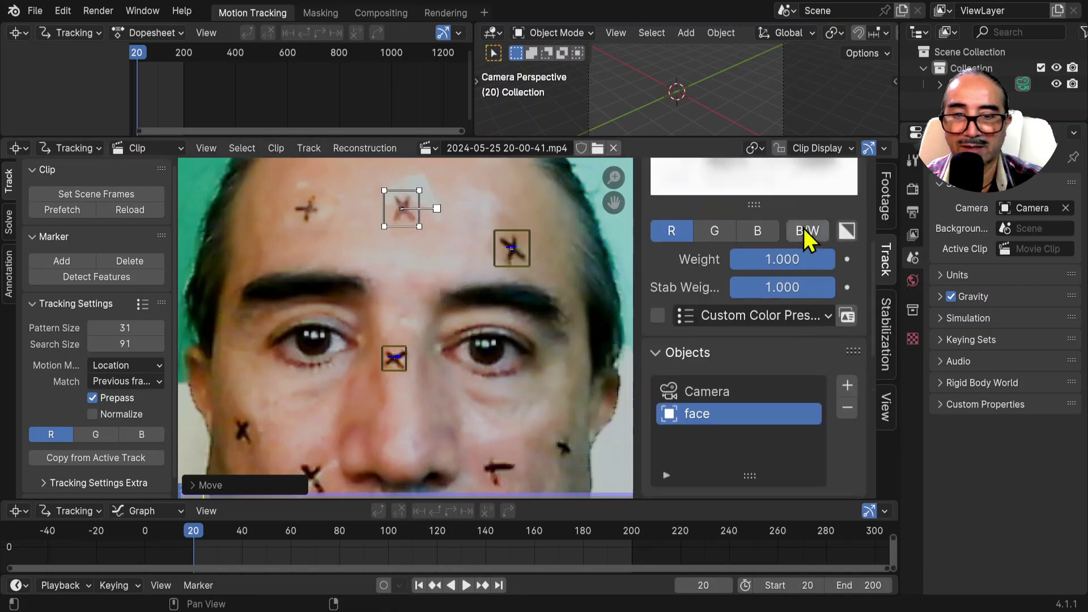
{"action": "scroll", "coordinate": [804, 230], "scroll_direction": "up", "scroll_amount": 1}
{"action": "scroll", "coordinate": [800, 270], "scroll_direction": "down", "scroll_amount": 1}
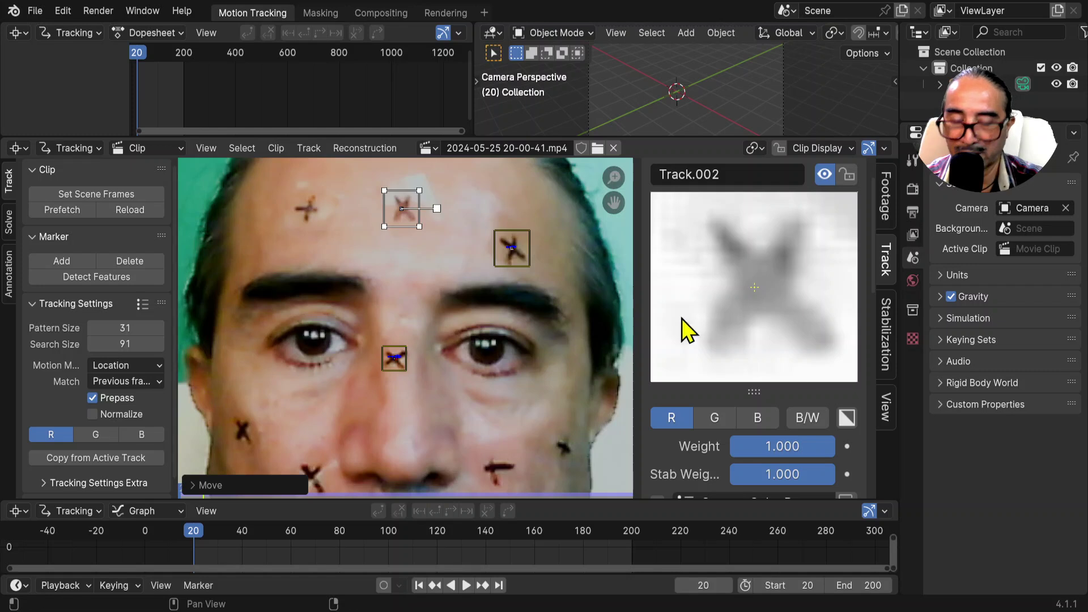
{"action": "left_click_drag", "start_coordinate": [759, 135], "coordinate": [759, 43]}
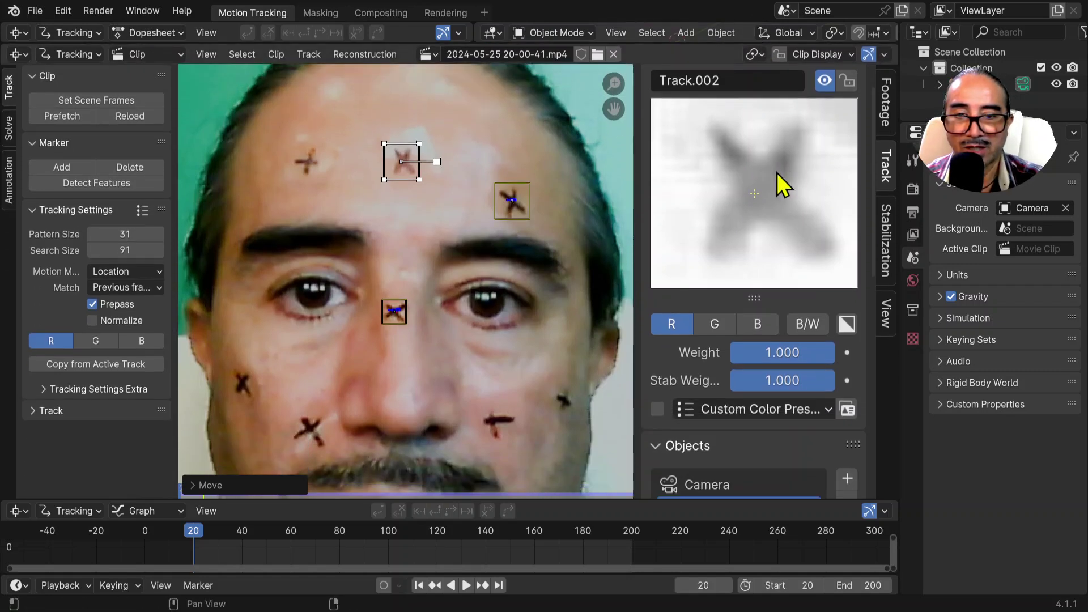
{"action": "key", "text": "g"}
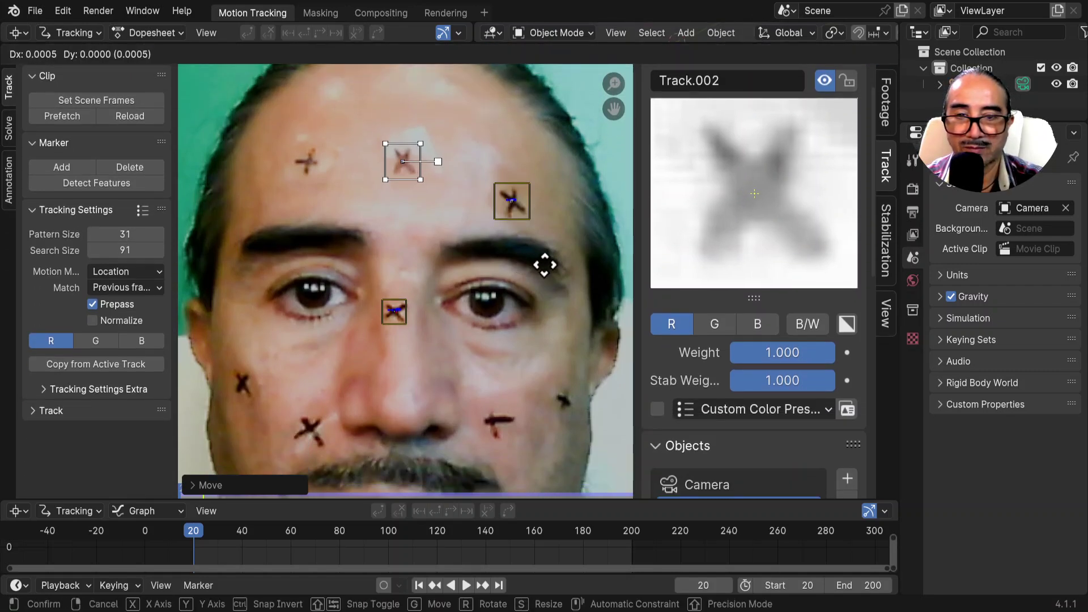
{"action": "left_click", "coordinate": [543, 262]}
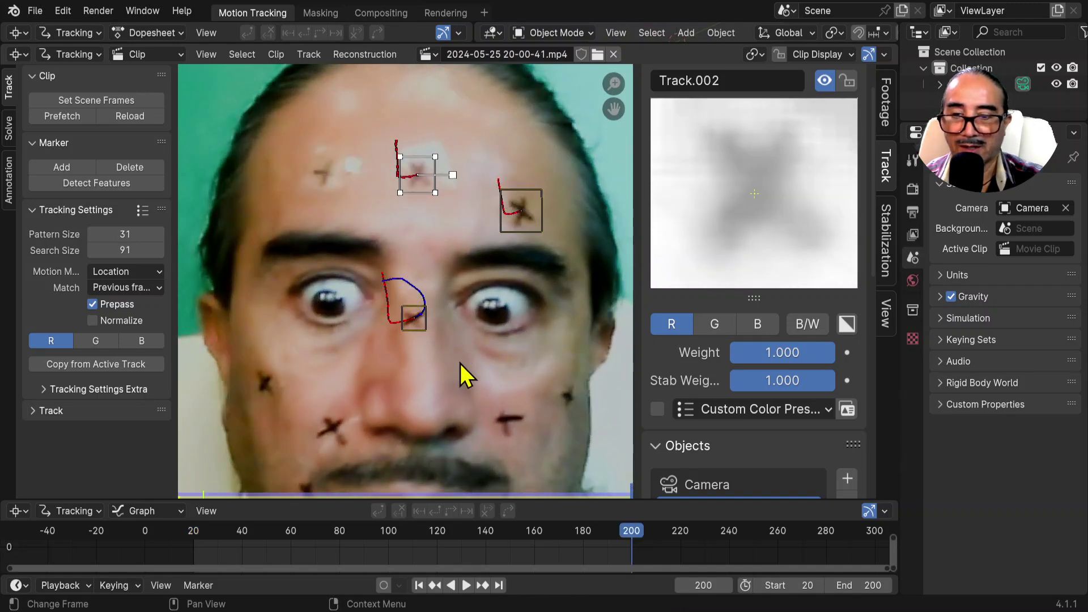
Step: Add a marker on the tip of the nose at frame 200 and track it backward to frame 20
{"action": "middle_click_drag", "start_coordinate": [462, 387], "coordinate": [454, 296]}
{"action": "left_click", "coordinate": [418, 331], "text": "ctrl"}
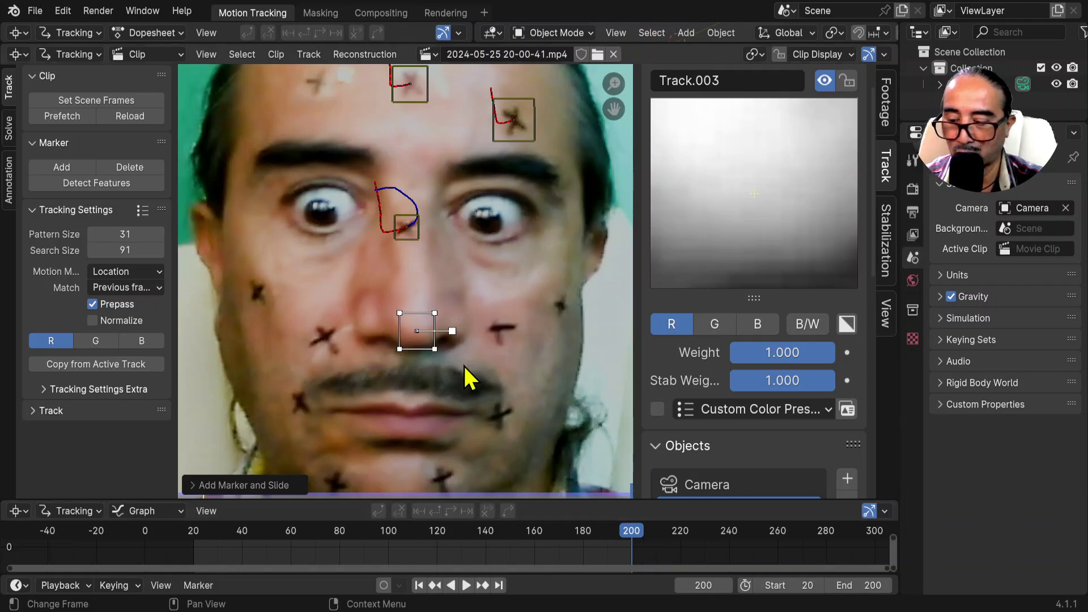
{"action": "key", "text": "shift+ctrl+t"}
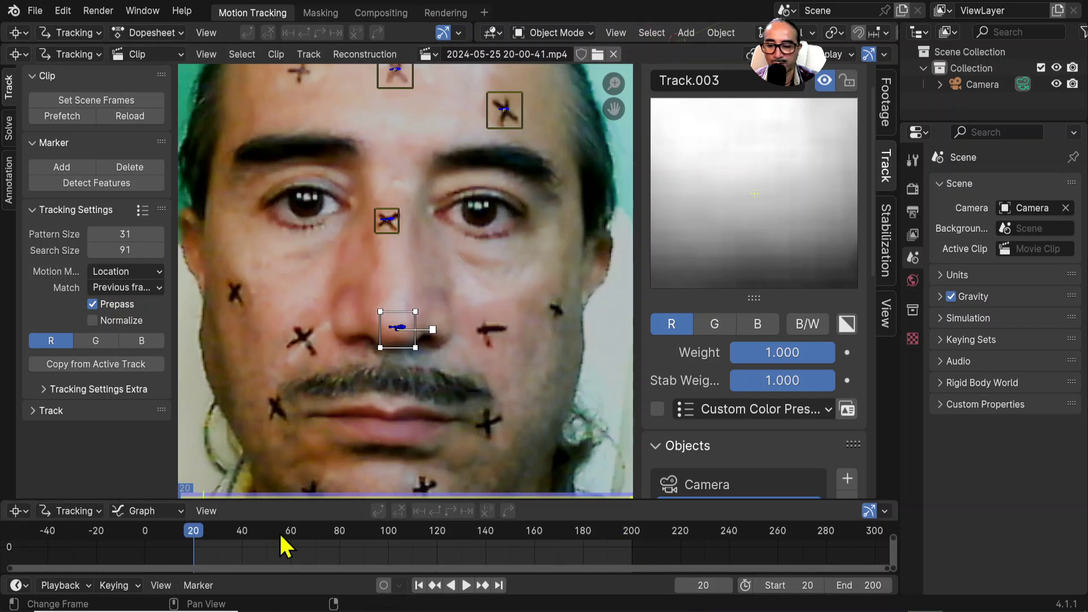
Step: Add a marker on the centre of the lips at frame 20 and track it forward to frame 200
{"action": "left_click", "coordinate": [390, 411], "text": "ctrl"}
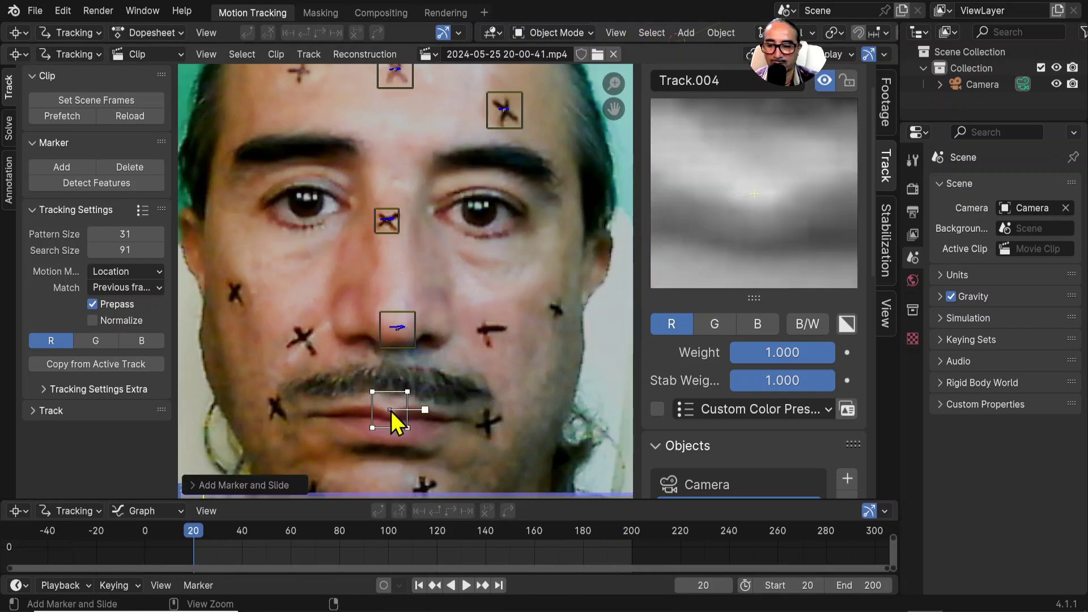
{"action": "scroll", "coordinate": [435, 423], "scroll_direction": "up", "scroll_amount": 1}
{"action": "scroll", "coordinate": [437, 421], "scroll_direction": "down", "scroll_amount": 1}
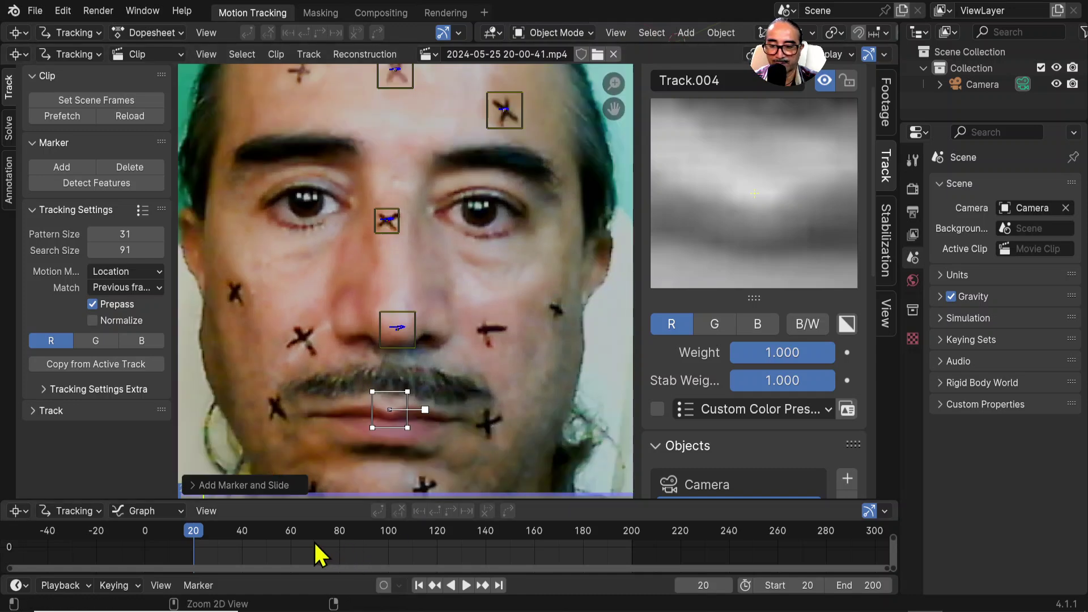
{"action": "key", "text": "ctrl+t"}
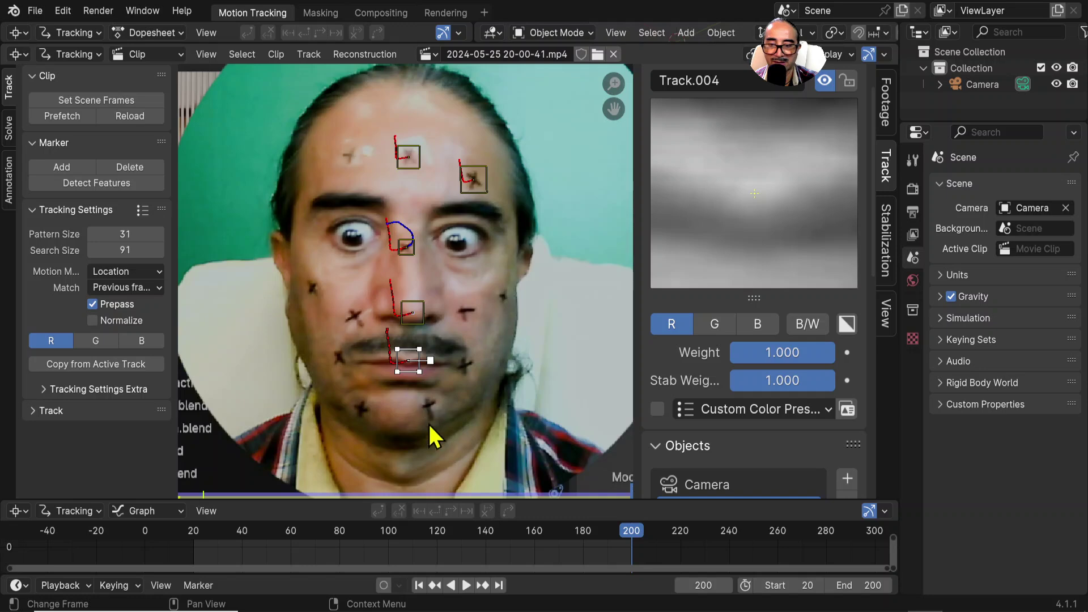
Step: Add a marker at frame 200 on the cross beside the mouth corner and track it backward to frame 20
{"action": "scroll", "coordinate": [485, 427], "scroll_direction": "up", "scroll_amount": 2}
{"action": "middle_click_drag", "start_coordinate": [505, 425], "coordinate": [460, 331], "text": "shift"}
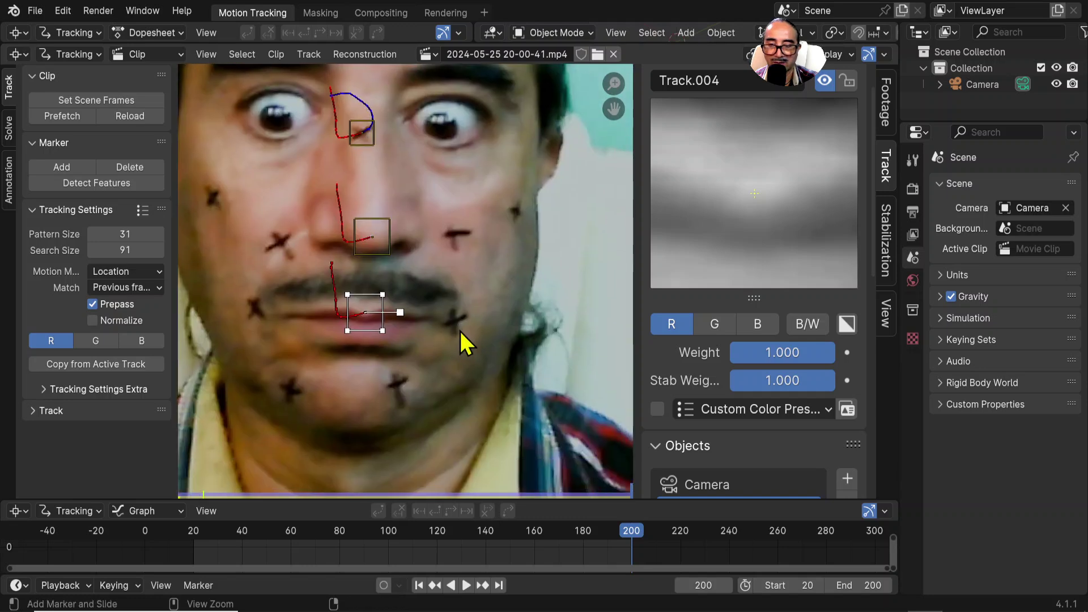
{"action": "left_click", "coordinate": [457, 322], "text": "ctrl"}
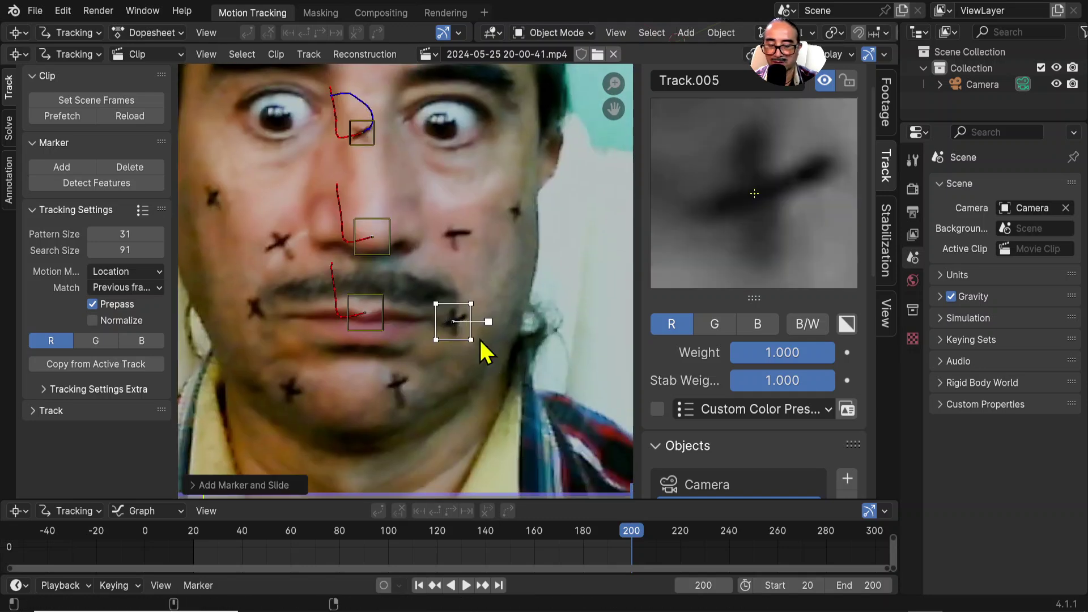
{"action": "key", "text": "shift+ctrl+t"}
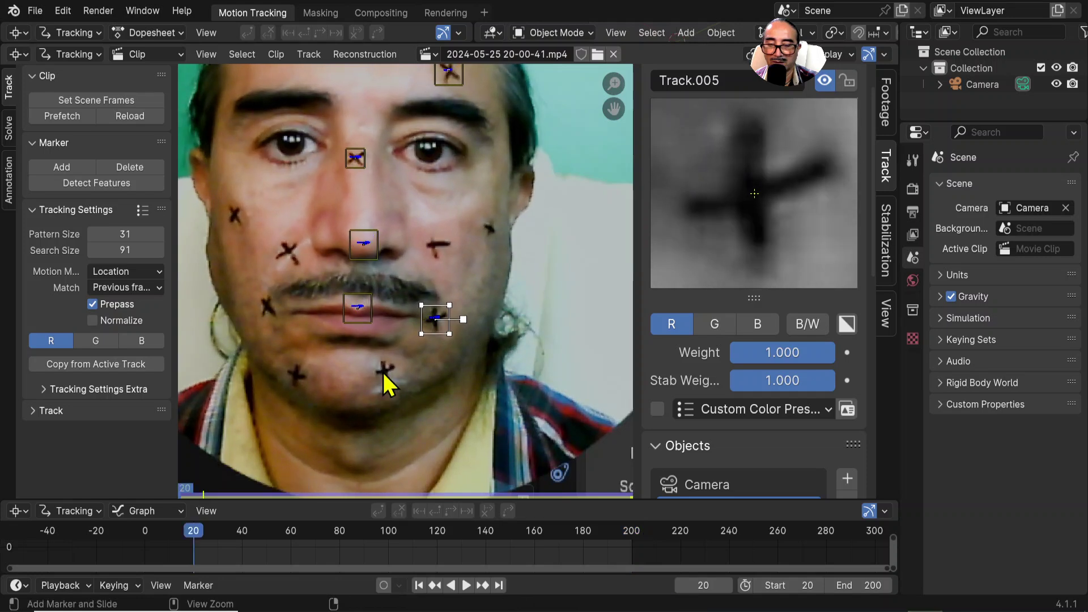
Step: Add markers at frame 20 on the chin cross and the cheek cross above it, and track both forward to frame 200
{"action": "left_click", "coordinate": [385, 371], "text": "ctrl"}
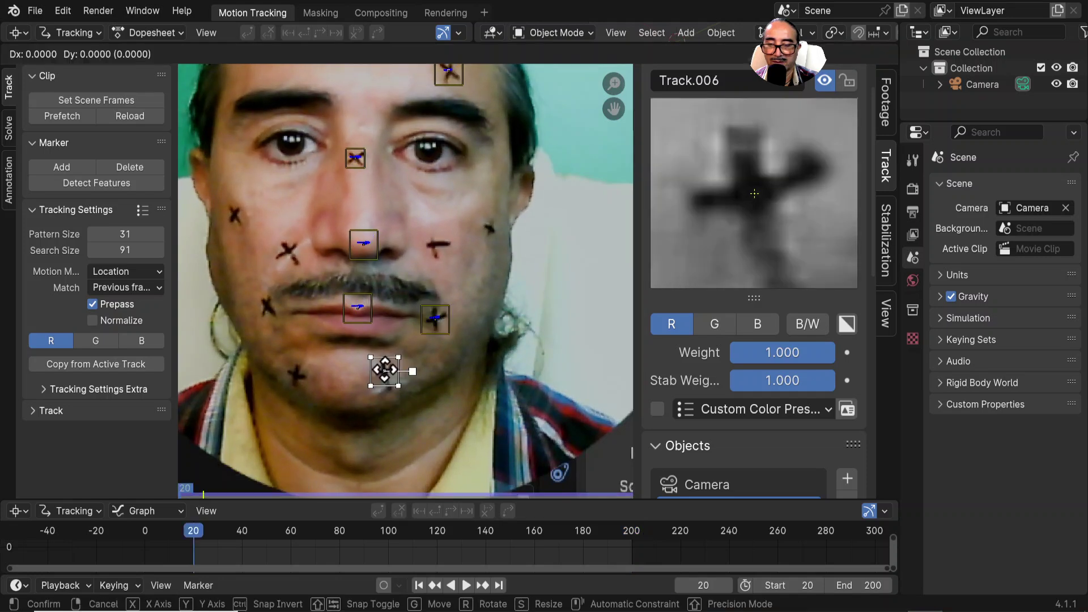
{"action": "left_click", "coordinate": [433, 244], "text": "ctrl"}
{"action": "left_click", "coordinate": [398, 376], "text": "shift"}
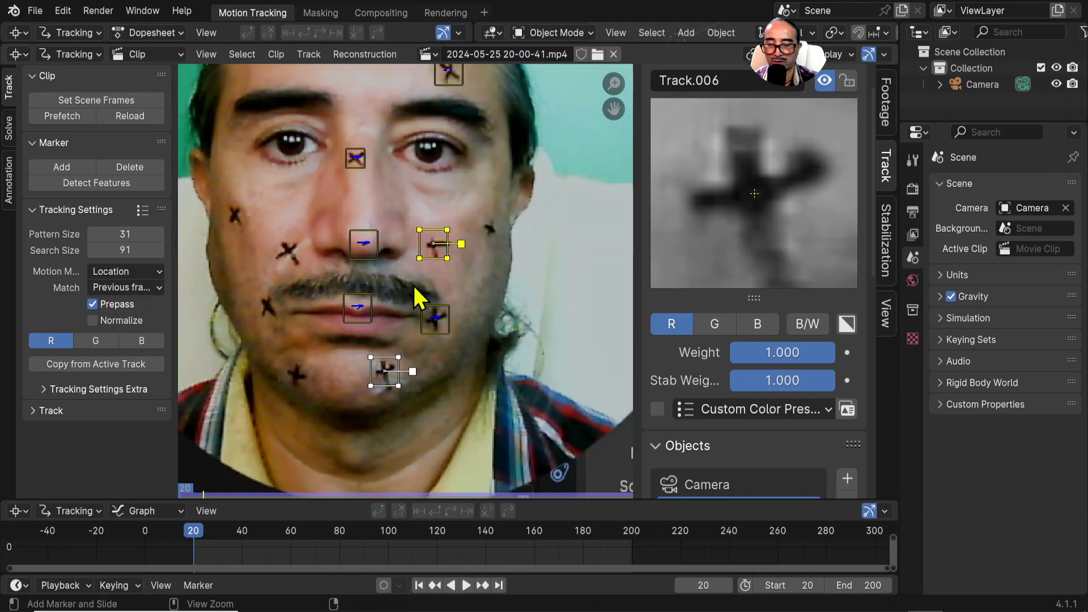
{"action": "key", "text": "ctrl+t"}
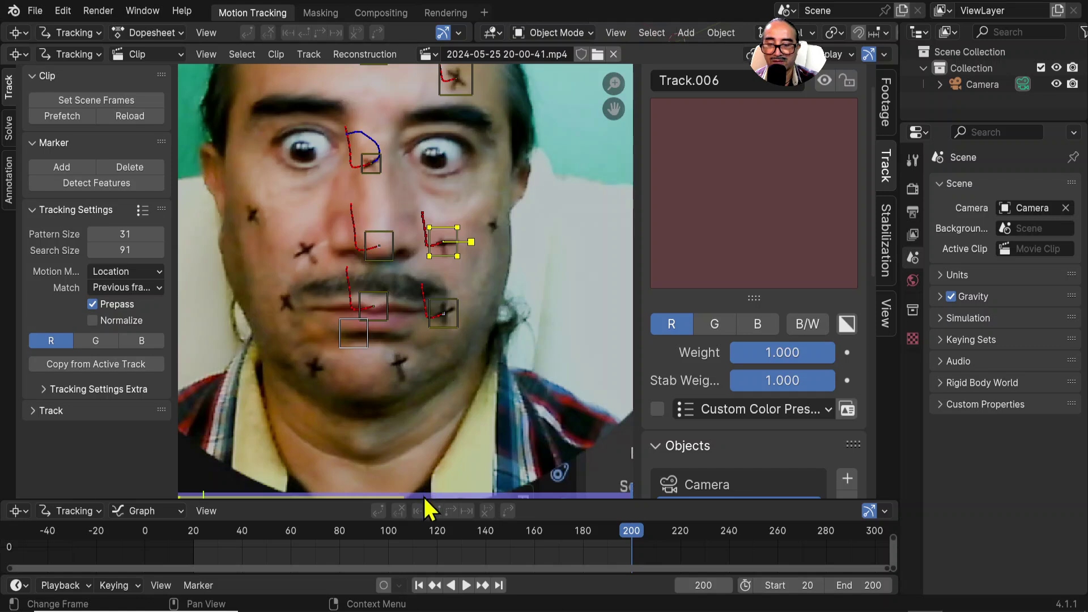
Step: Select the chin marker, go to frame 78, and set its motion model to Location, Rotation & Scale
{"action": "left_click_drag", "start_coordinate": [426, 497], "coordinate": [426, 407]}
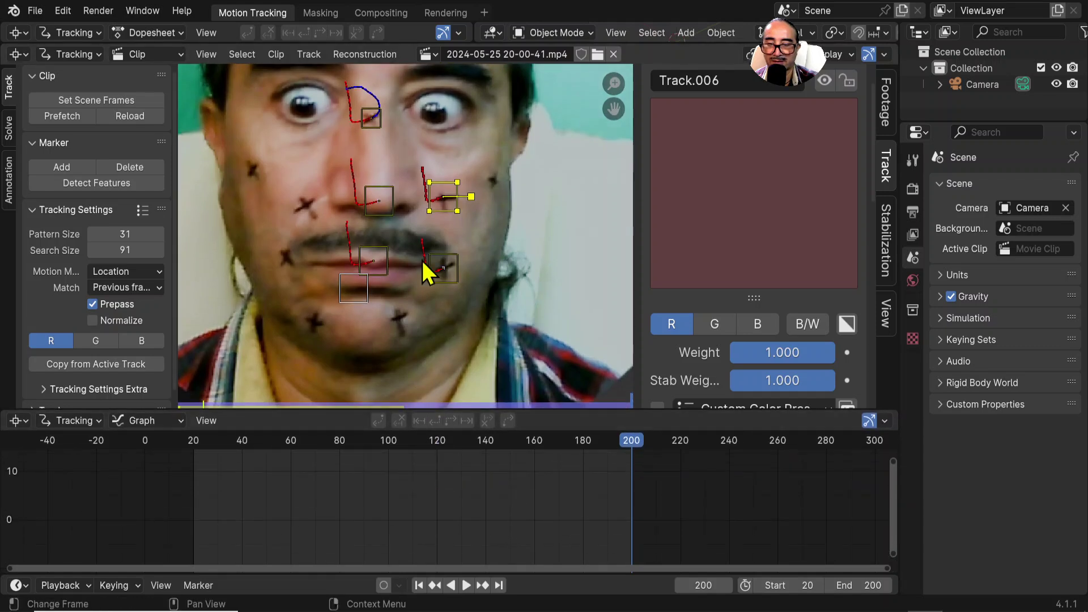
{"action": "left_click", "coordinate": [438, 211]}
{"action": "mouse_move", "coordinate": [446, 482]}
{"action": "middle_mouse_down"}
{"action": "mouse_move", "coordinate": [440, 503]}
{"action": "mouse_move", "coordinate": [406, 481]}
{"action": "mouse_move", "coordinate": [388, 491]}
{"action": "mouse_move", "coordinate": [446, 492]}
{"action": "middle_mouse_up"}
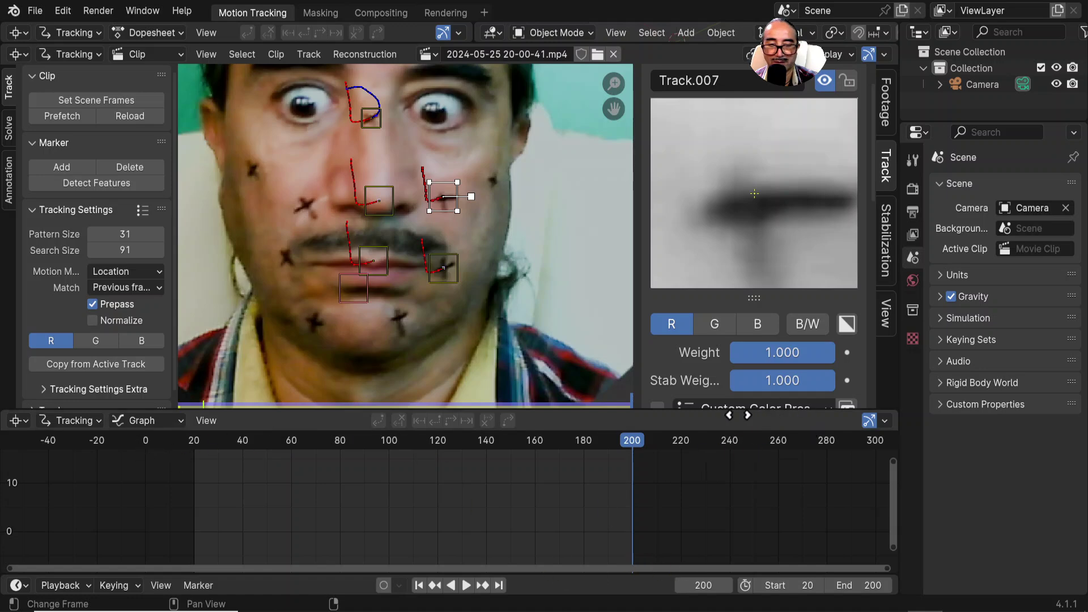
{"action": "left_click", "coordinate": [362, 297]}
{"action": "mouse_move", "coordinate": [568, 435]}
{"action": "left_mouse_down"}
{"action": "mouse_move", "coordinate": [315, 444]}
{"action": "mouse_move", "coordinate": [336, 446]}
{"action": "left_mouse_up"}
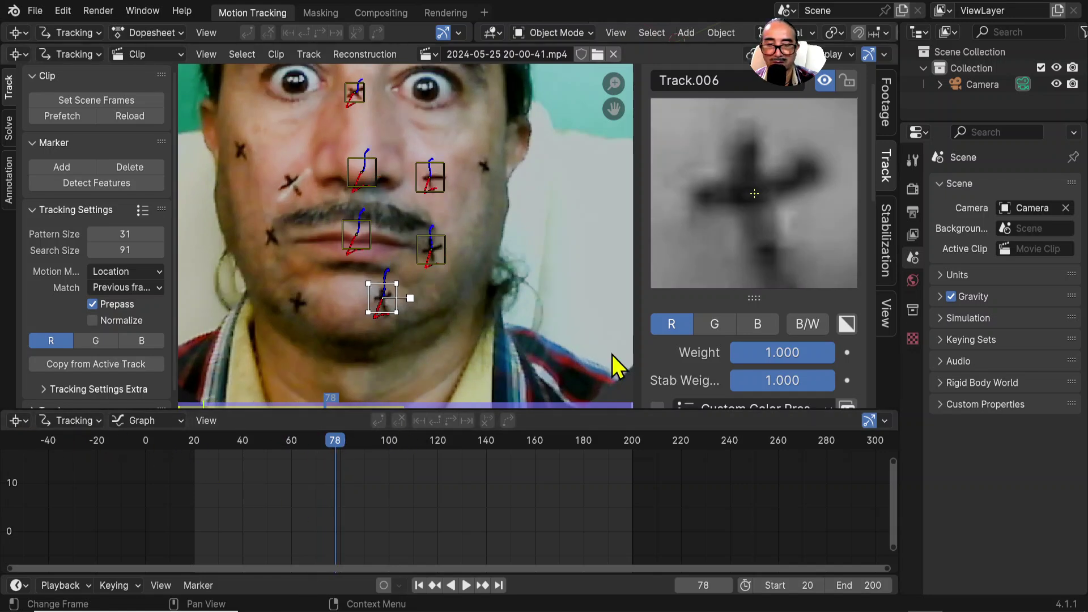
{"action": "left_click_drag", "start_coordinate": [767, 409], "coordinate": [767, 429]}
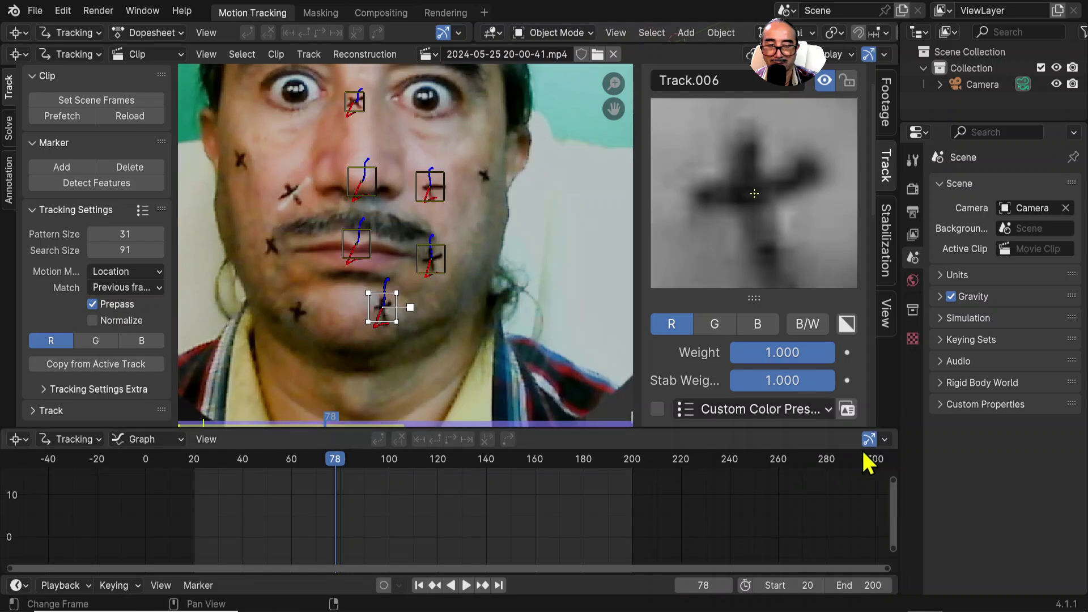
{"action": "left_click", "coordinate": [887, 440]}
{"action": "left_click", "coordinate": [887, 439]}
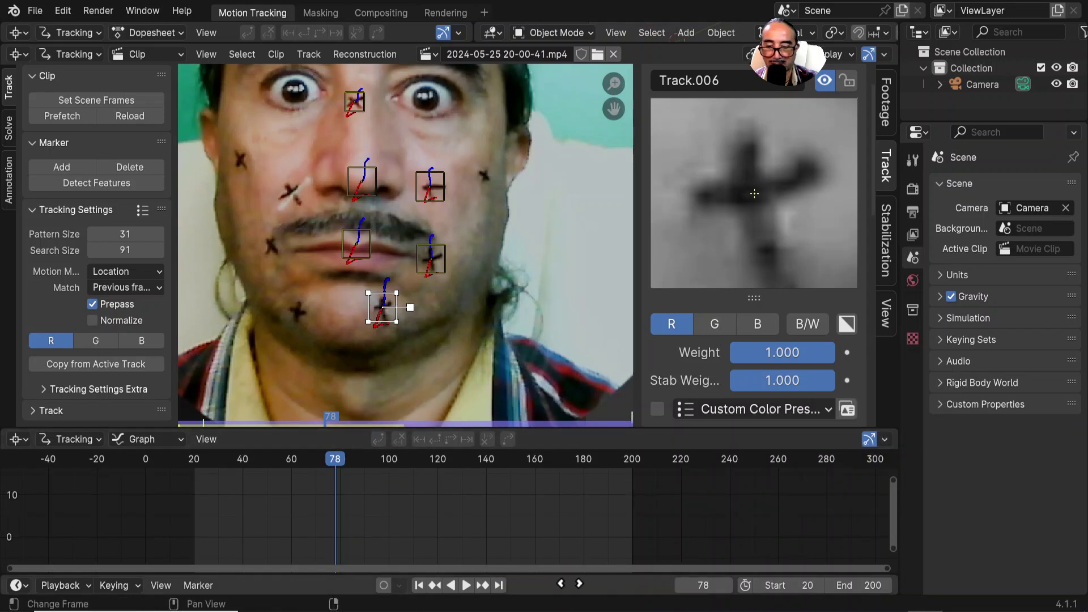
{"action": "left_click_drag", "start_coordinate": [526, 428], "coordinate": [528, 517]}
{"action": "middle_click_drag", "start_coordinate": [702, 415], "coordinate": [692, 250]}
{"action": "left_click", "coordinate": [794, 205]}
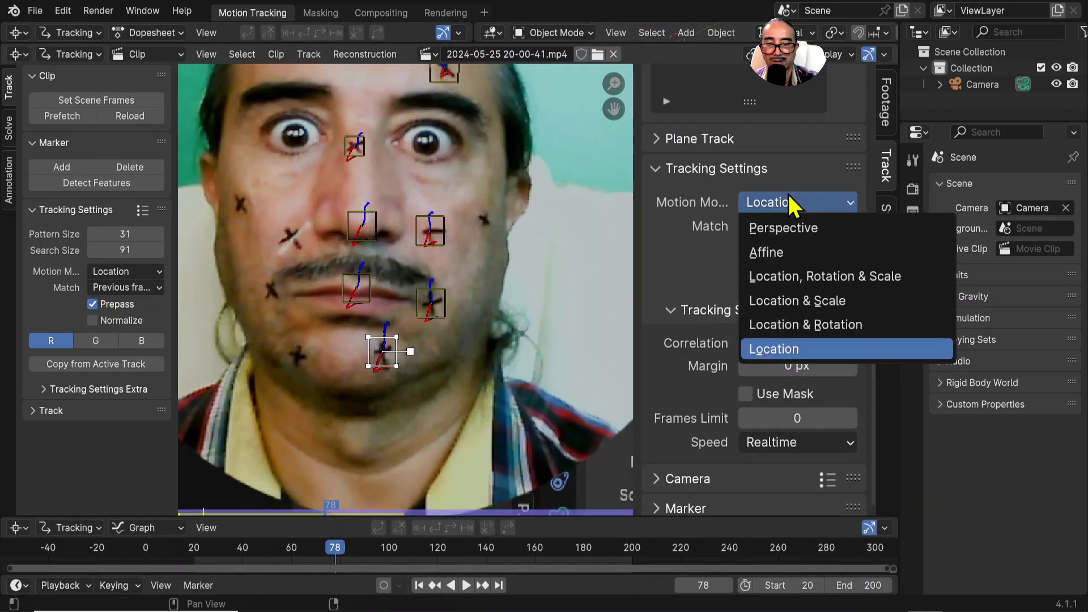
{"action": "left_click", "coordinate": [835, 278]}
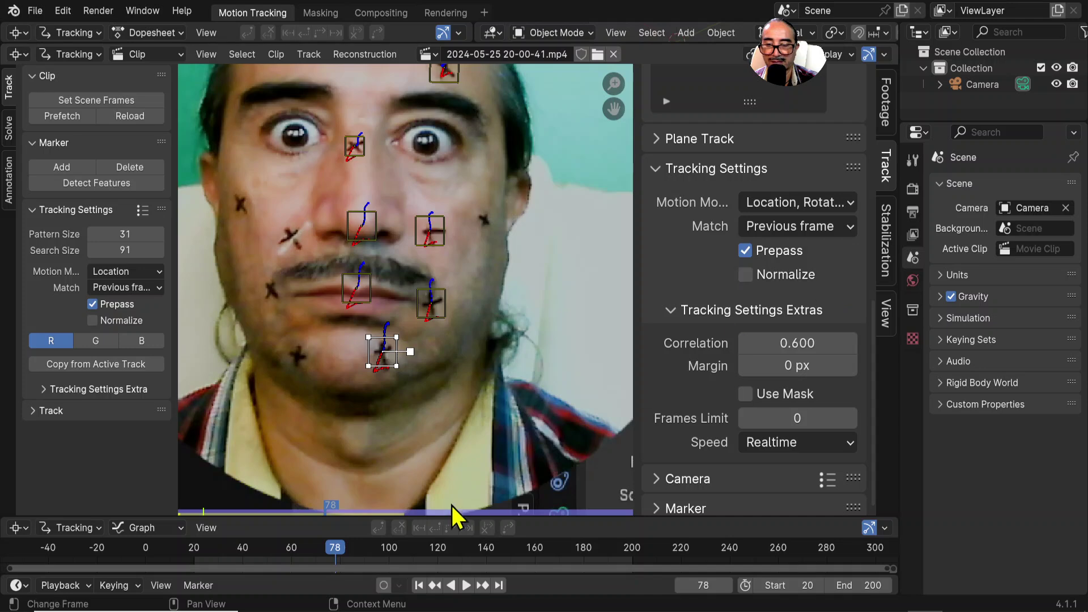
Step: Move the chin marker back onto its cross at frame 110 and track it forward to frame 200
{"action": "left_click_drag", "start_coordinate": [374, 515], "coordinate": [352, 487]}
{"action": "scroll", "coordinate": [760, 199], "scroll_direction": "up", "scroll_amount": 10}
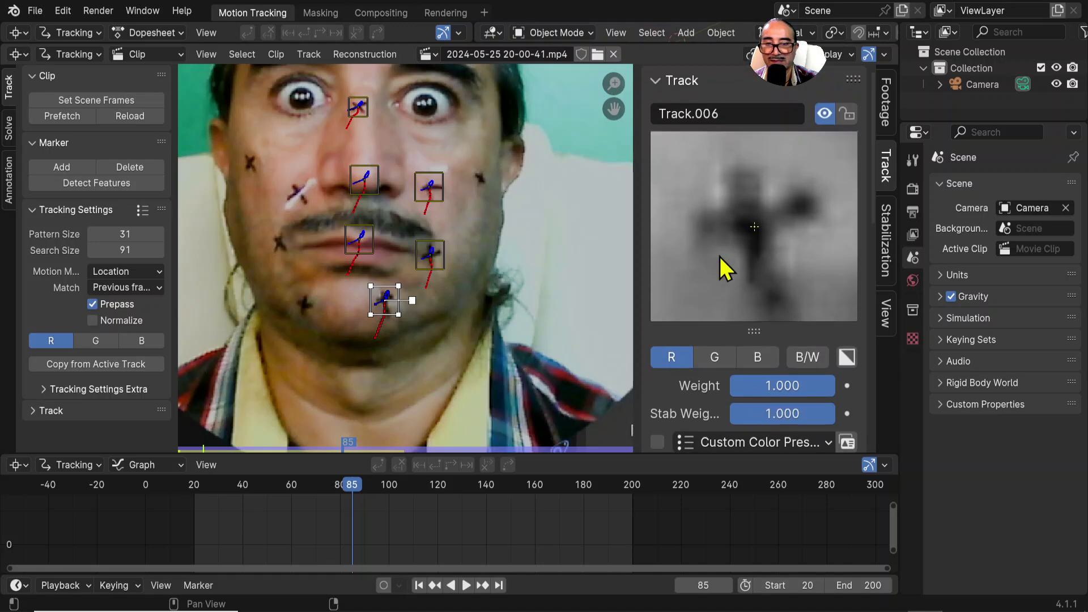
{"action": "left_click_drag", "start_coordinate": [350, 485], "coordinate": [415, 501]}
{"action": "key", "text": "Left"}
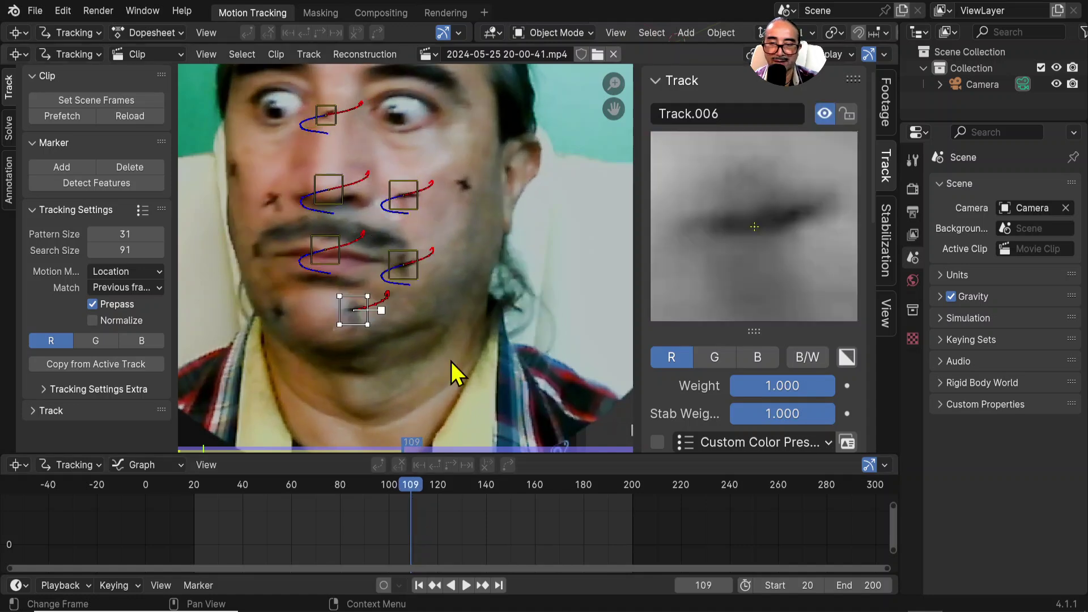
{"action": "key", "text": "Right"}
{"action": "scroll", "coordinate": [461, 318], "scroll_direction": "up", "scroll_amount": 2}
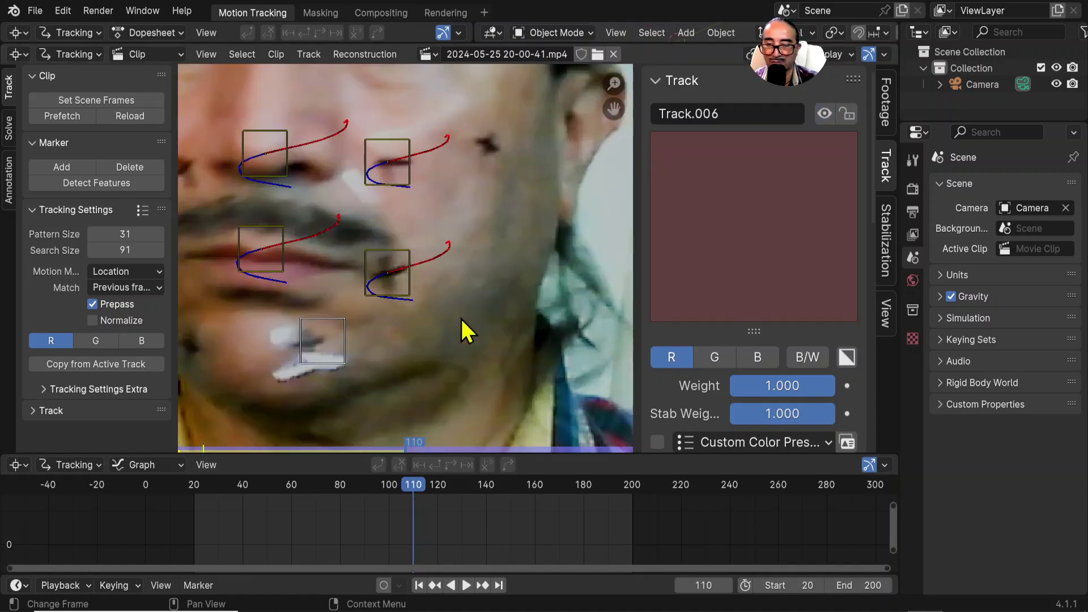
{"action": "key", "text": "Left"}
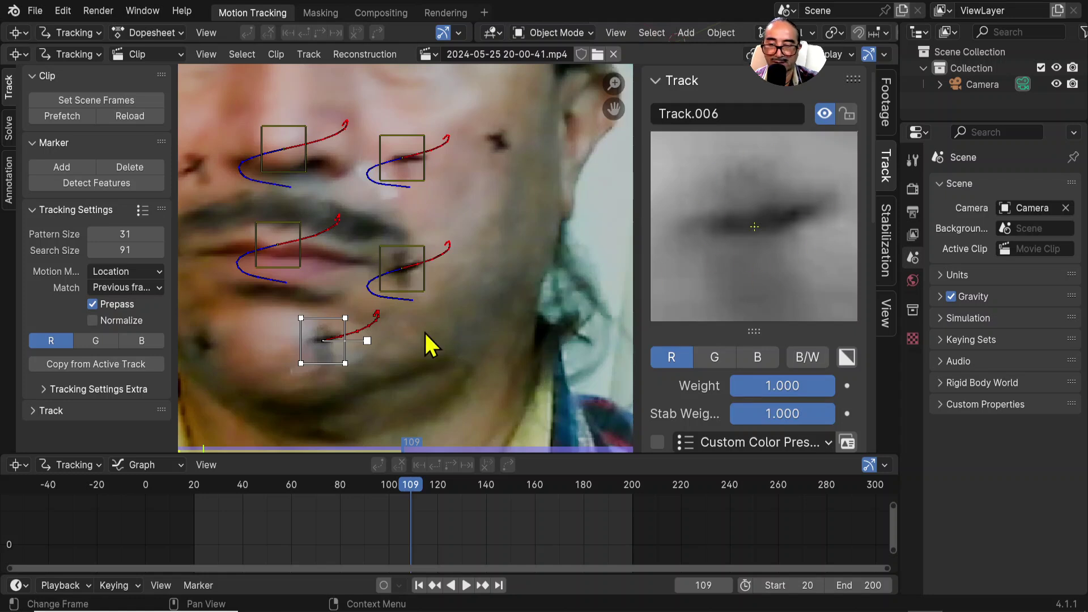
{"action": "key", "text": "Right"}
{"action": "key", "text": "g"}
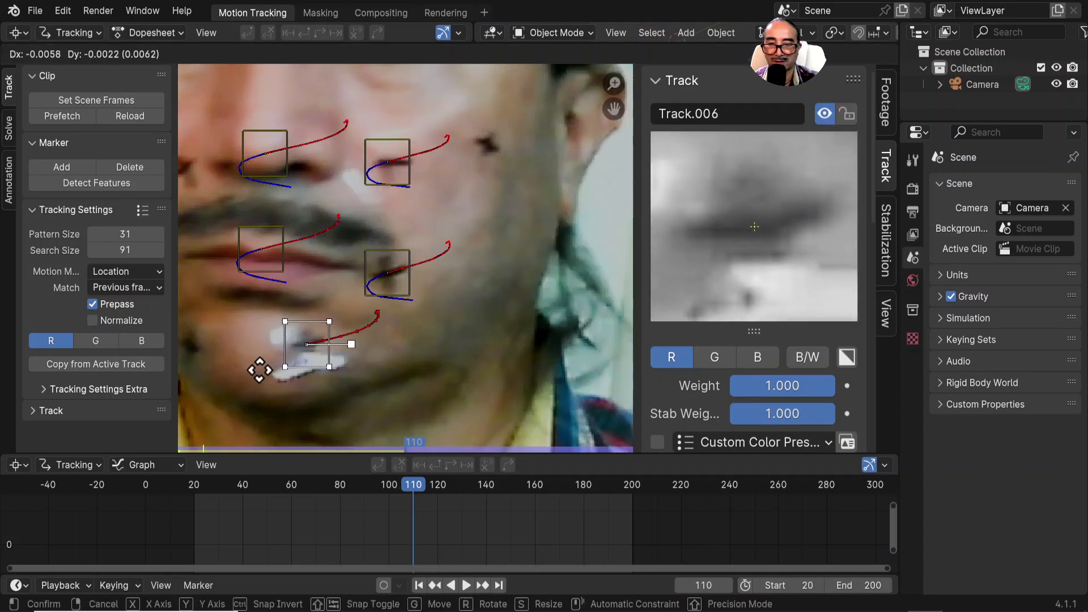
{"action": "left_click", "coordinate": [261, 390]}
{"action": "key", "text": "ctrl+t"}
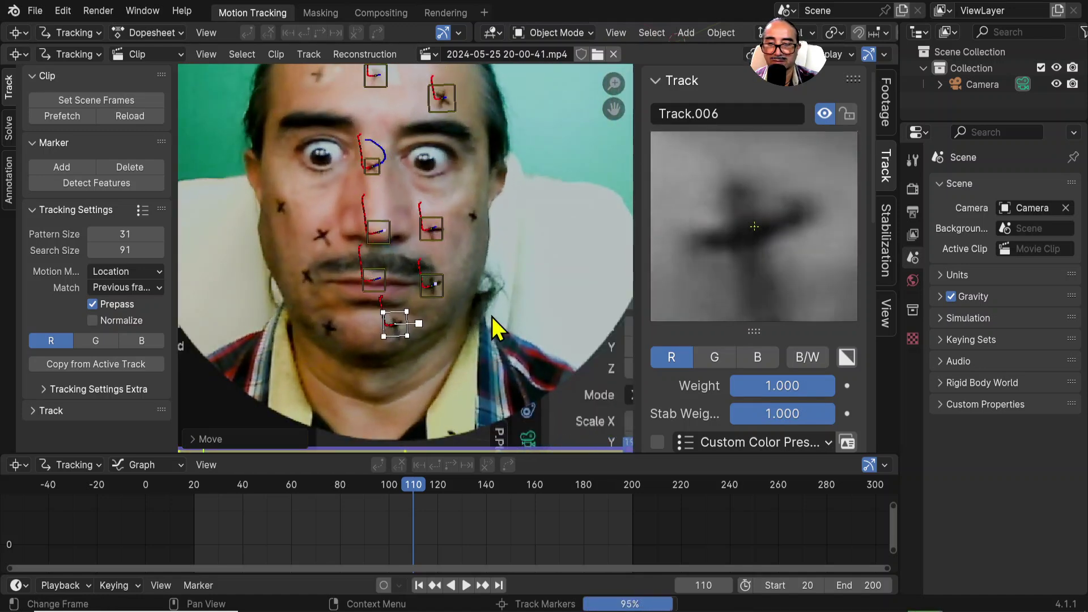
Step: Try to solve the face object's motion with all markers selected
{"action": "scroll", "coordinate": [481, 216], "scroll_direction": "down", "scroll_amount": 2}
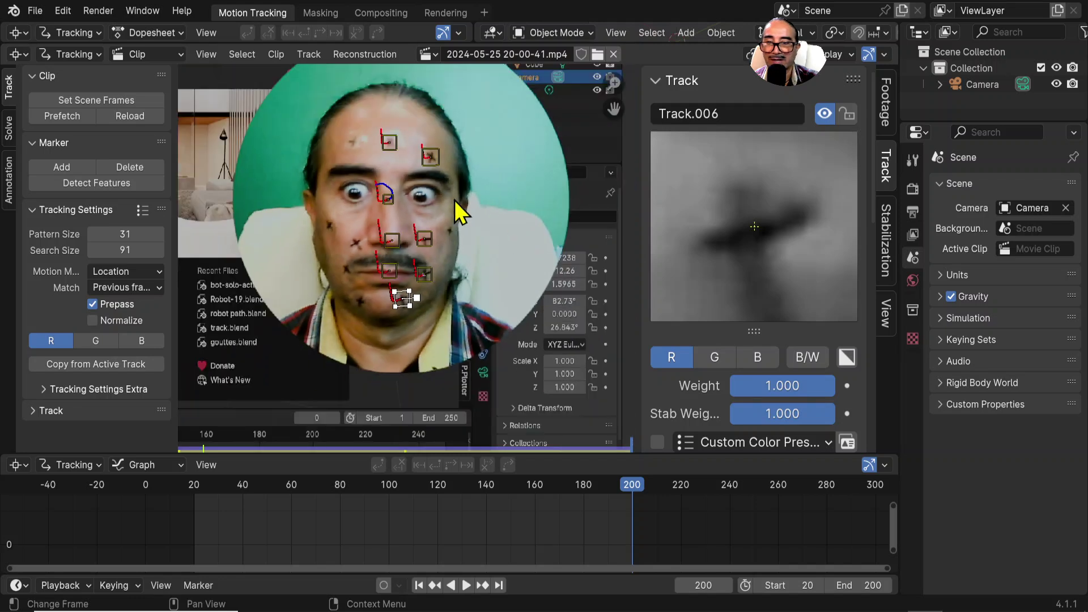
{"action": "key", "text": "a"}
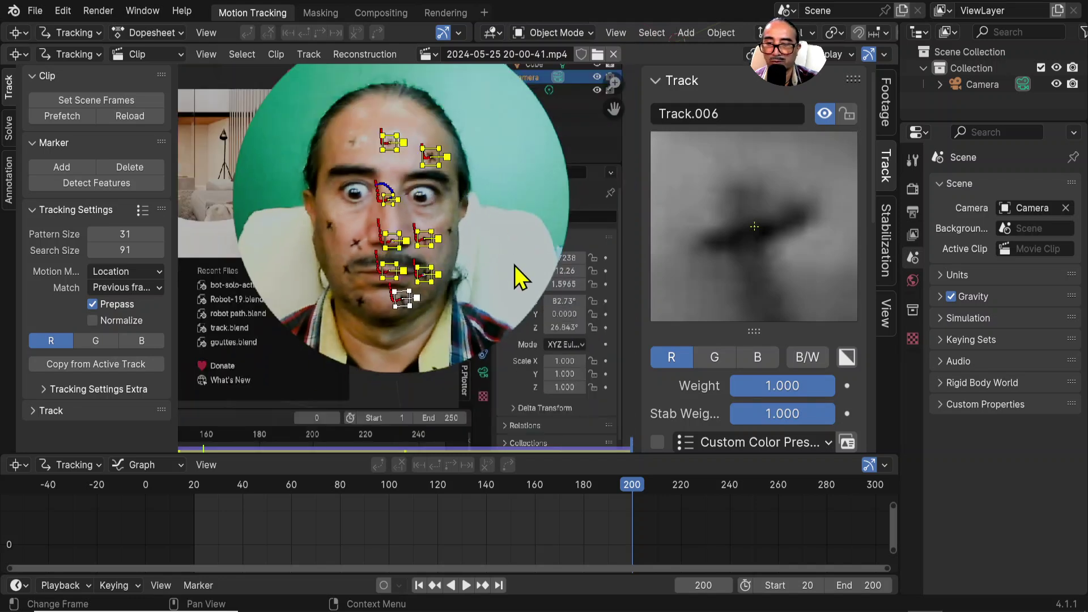
{"action": "scroll", "coordinate": [432, 142], "scroll_direction": "up", "scroll_amount": 1}
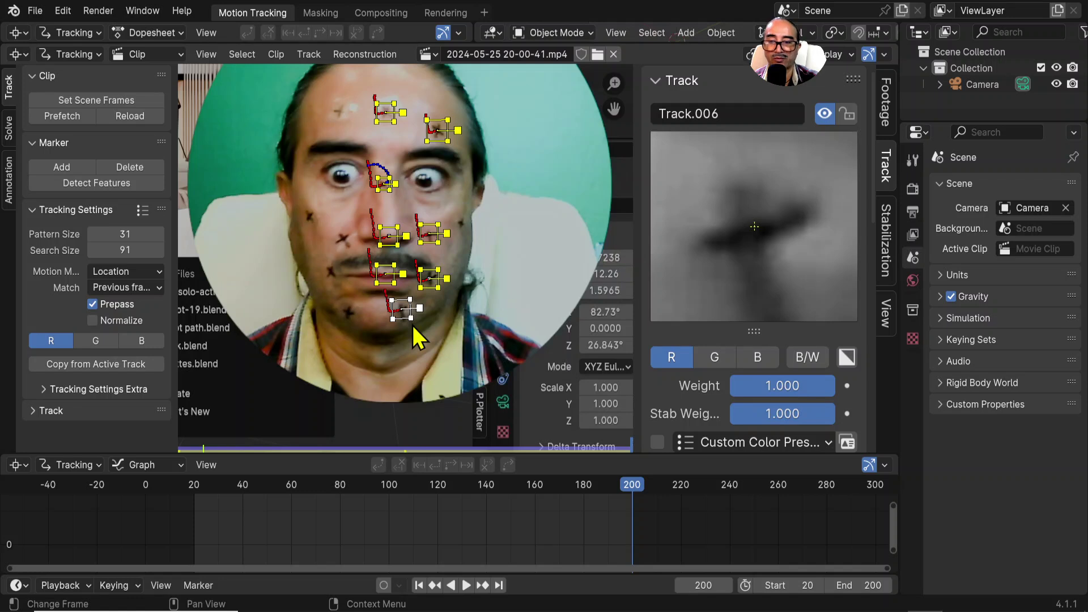
{"action": "left_click", "coordinate": [8, 130]}
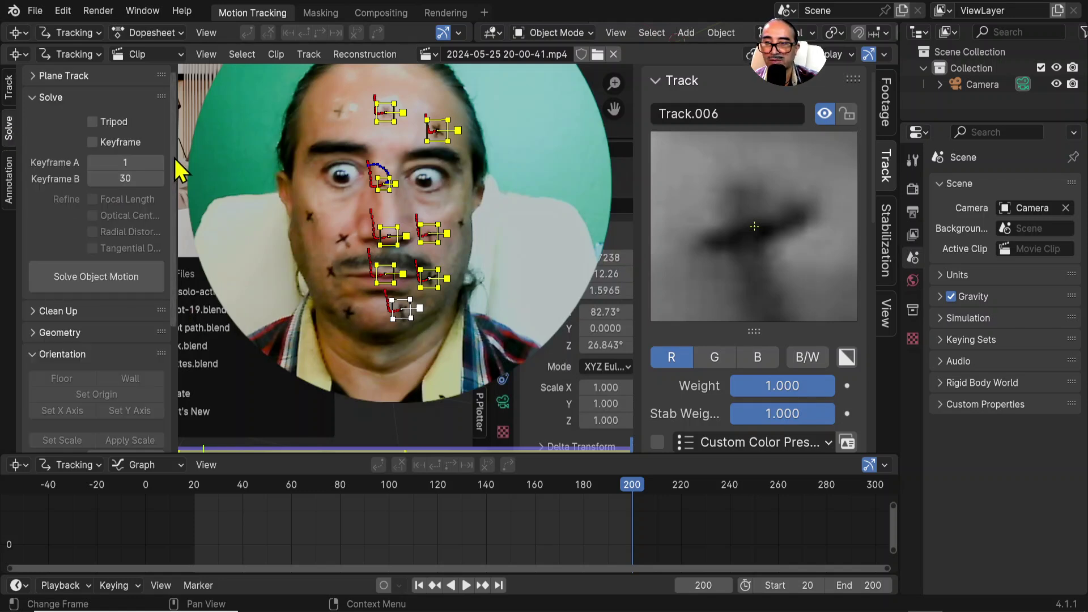
{"action": "left_click_drag", "start_coordinate": [176, 152], "coordinate": [217, 155]}
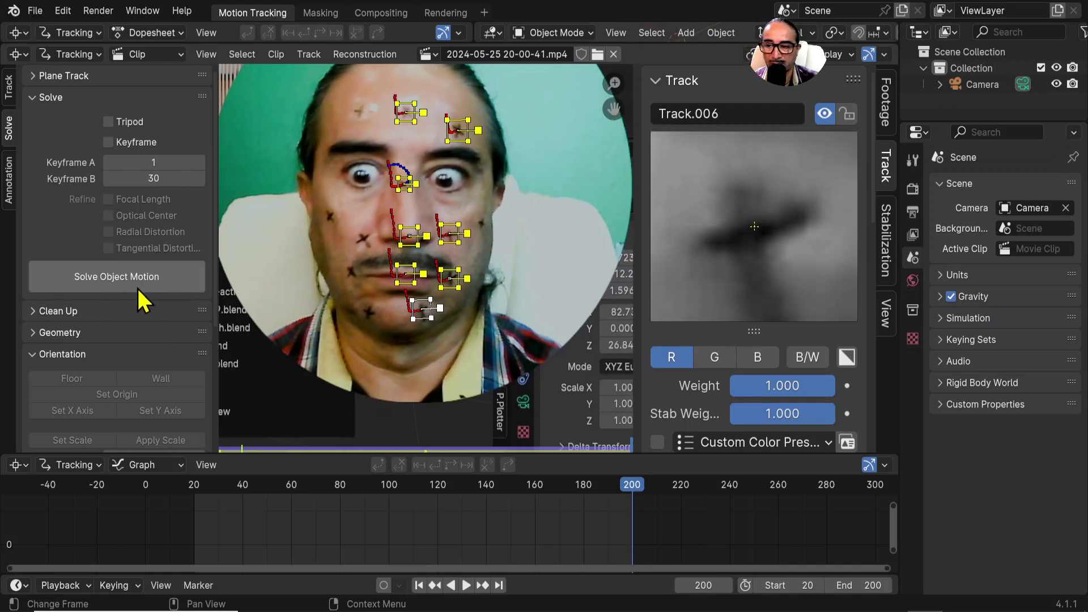
{"action": "scroll", "coordinate": [109, 311], "scroll_direction": "down", "scroll_amount": 5}
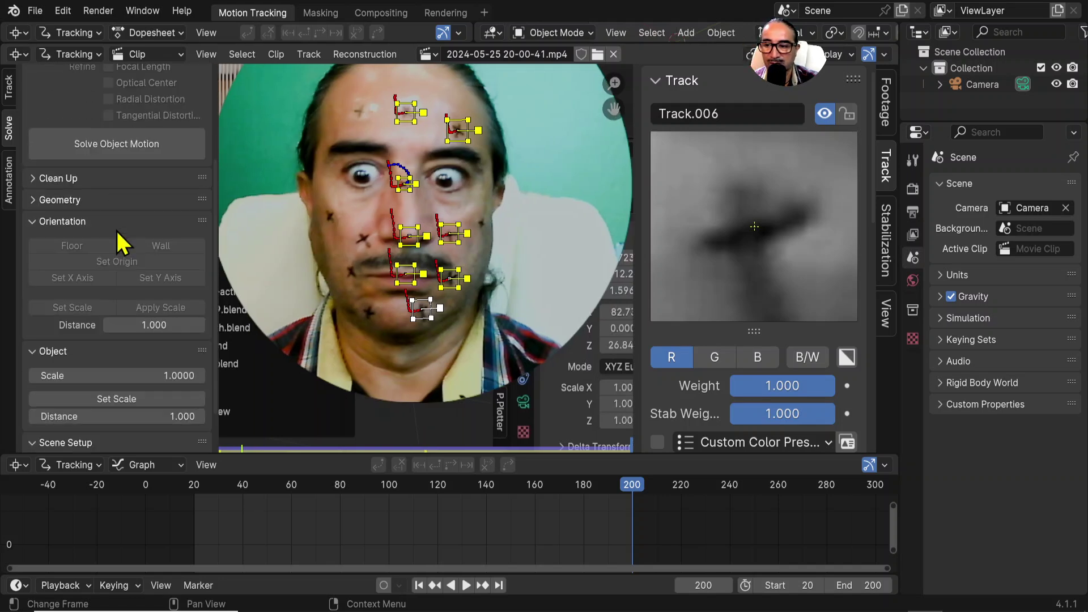
{"action": "left_click", "coordinate": [104, 145]}
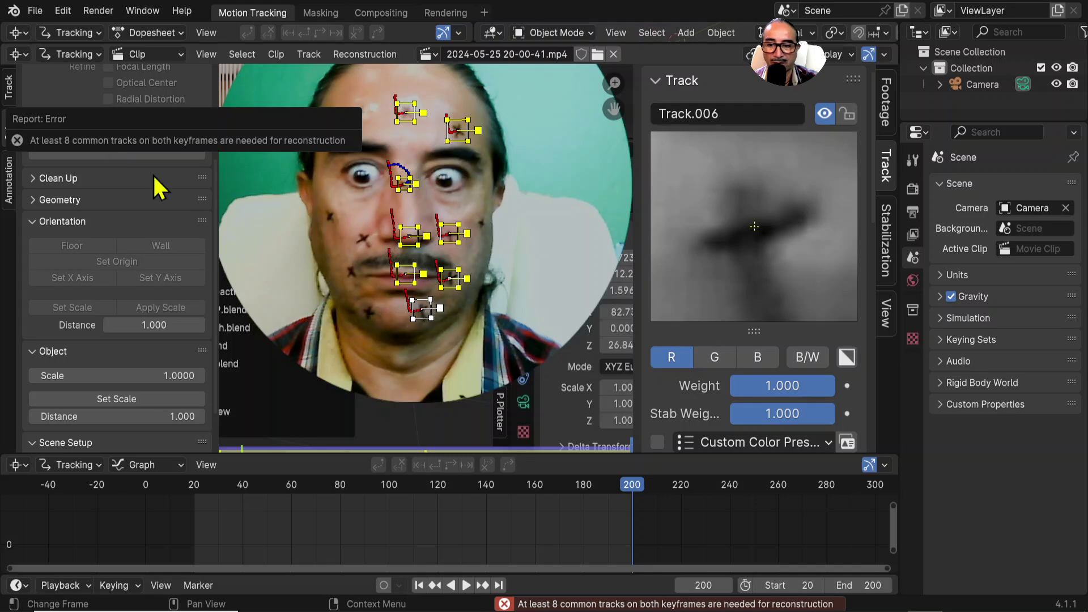
Step: Delete the nose tip marker and add a new marker on the tip of the nose at frame 200
{"action": "left_click", "coordinate": [411, 237]}
{"action": "scroll", "coordinate": [748, 286], "scroll_direction": "down", "scroll_amount": 7}
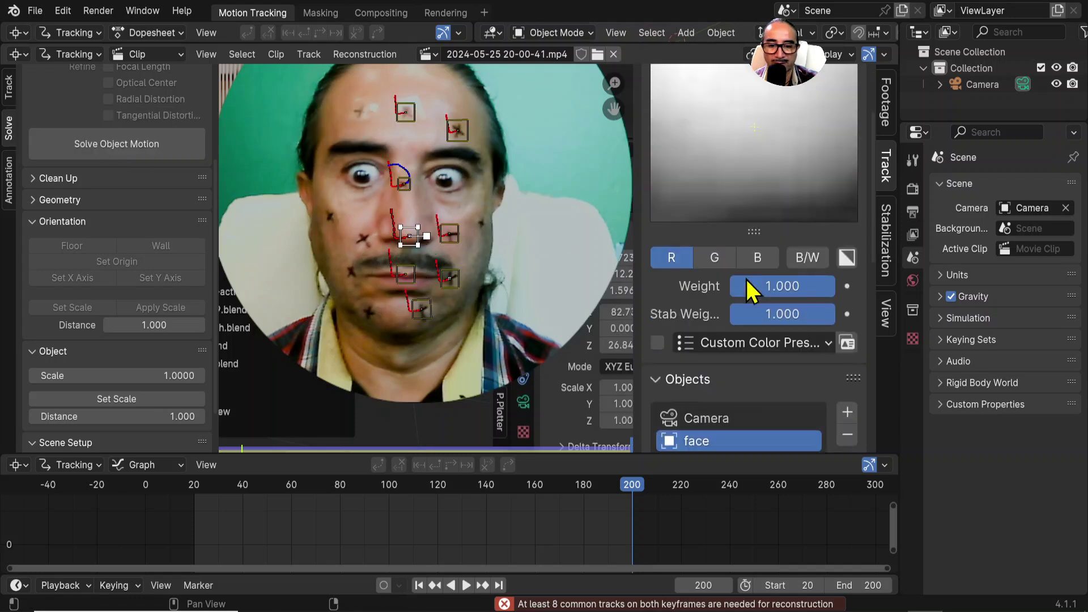
{"action": "scroll", "coordinate": [728, 284], "scroll_direction": "down", "scroll_amount": 4}
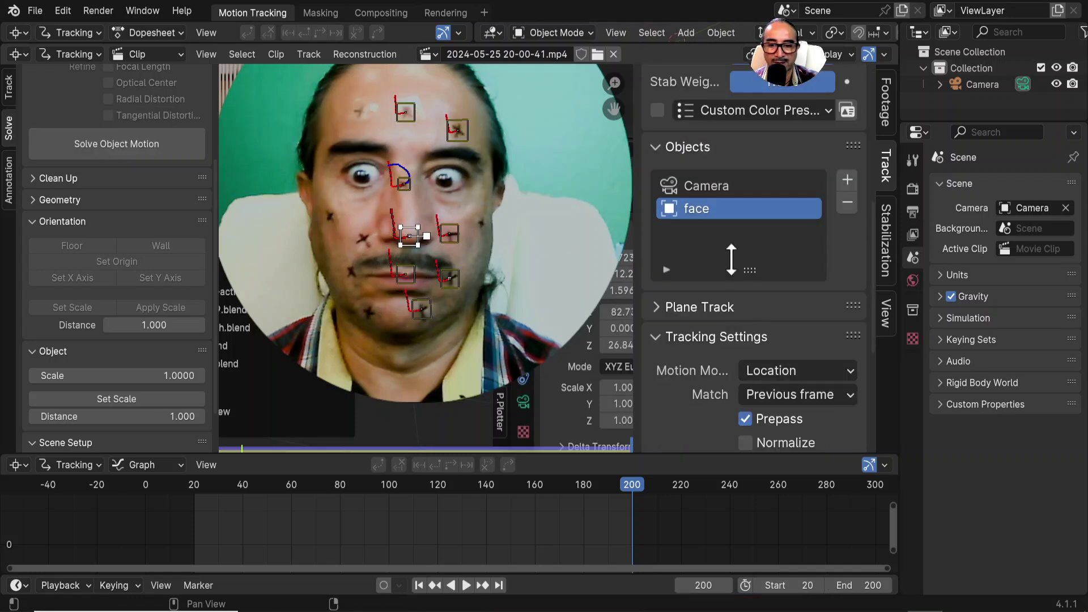
{"action": "key", "text": "x"}
{"action": "left_click", "coordinate": [413, 246]}
{"action": "left_click", "coordinate": [408, 236], "text": "ctrl"}
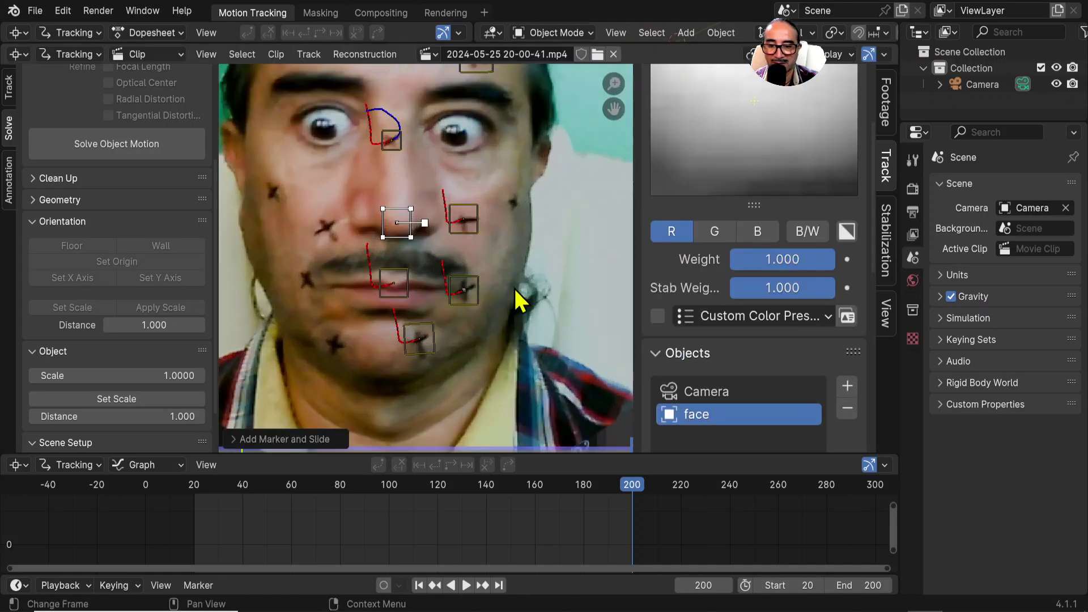
Step: Give the nose tip marker the Location, Rotation & Scale motion model with Normalize enabled, and track it backward to frame 20
{"action": "scroll", "coordinate": [782, 374], "scroll_direction": "down", "scroll_amount": 8}
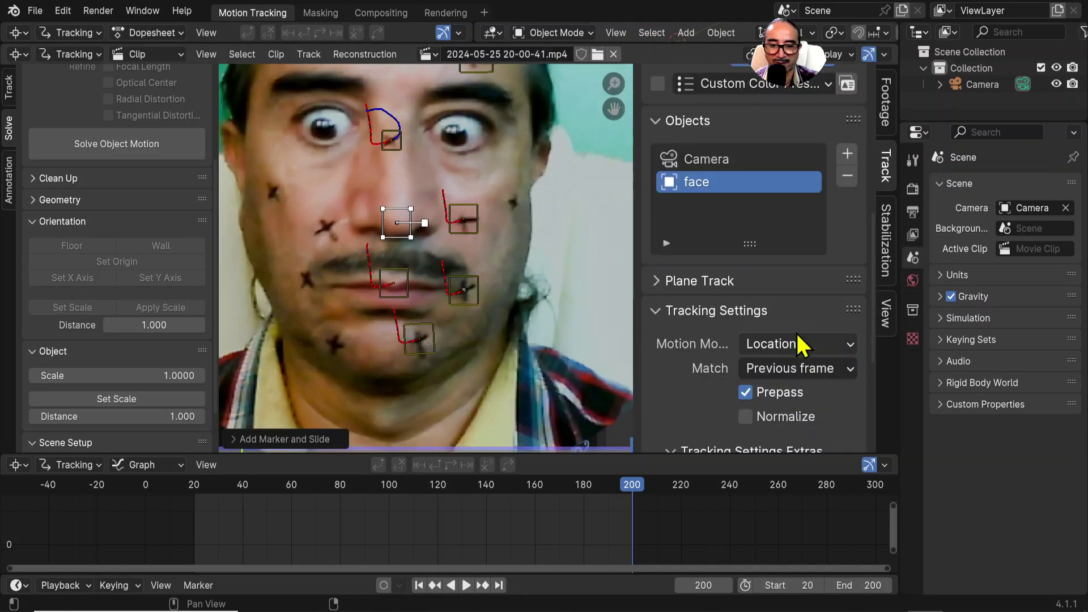
{"action": "left_click", "coordinate": [799, 343]}
{"action": "left_click", "coordinate": [867, 416]}
{"action": "scroll", "coordinate": [705, 365], "scroll_direction": "down", "scroll_amount": 4}
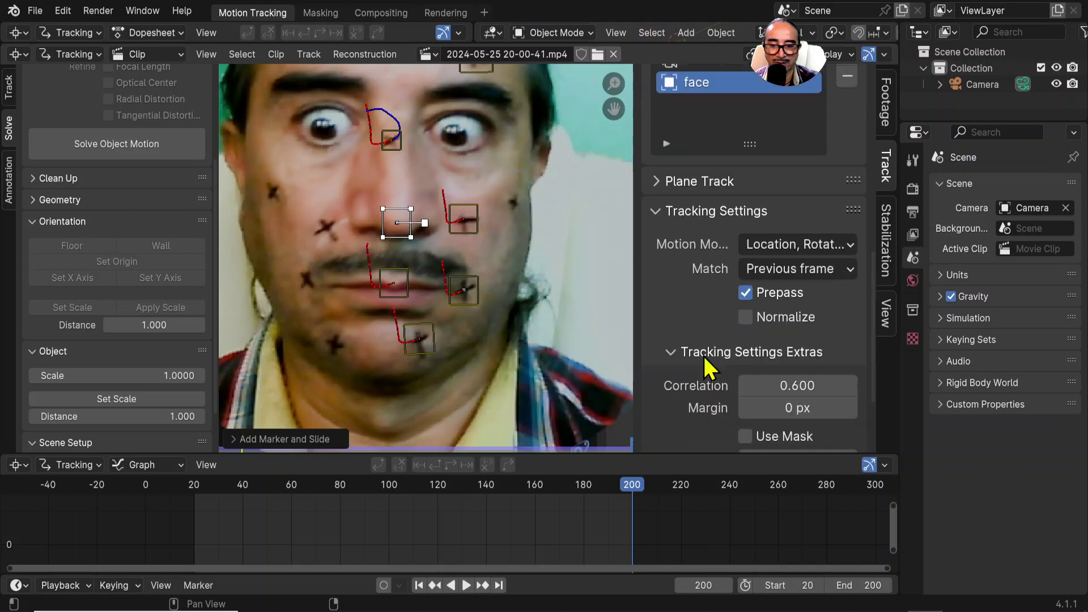
{"action": "scroll", "coordinate": [705, 366], "scroll_direction": "down", "scroll_amount": 3}
{"action": "scroll", "coordinate": [793, 258], "scroll_direction": "up", "scroll_amount": 1}
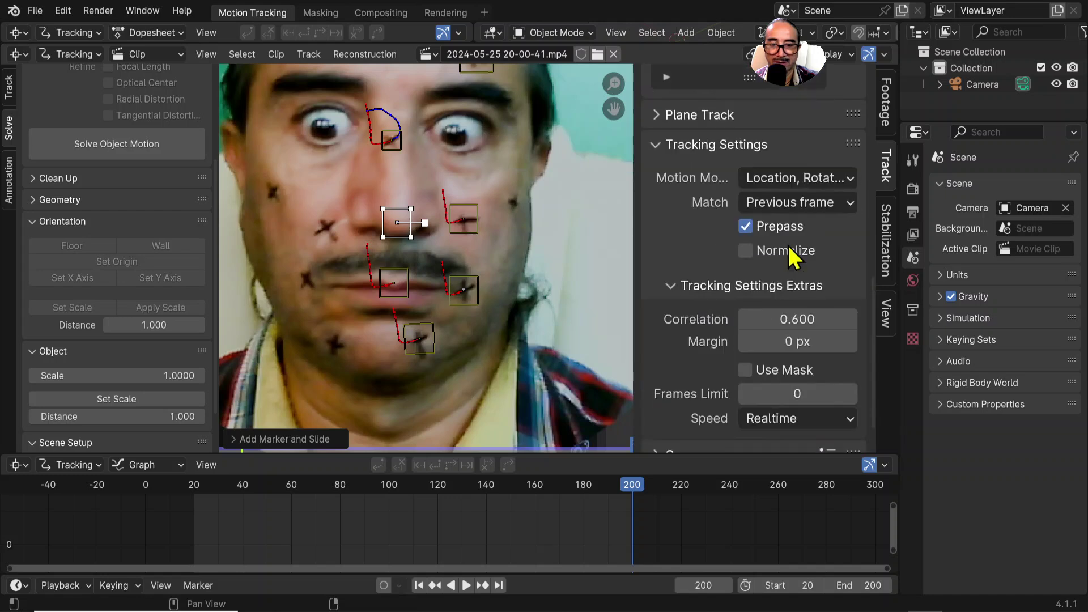
{"action": "scroll", "coordinate": [793, 258], "scroll_direction": "up", "scroll_amount": 4}
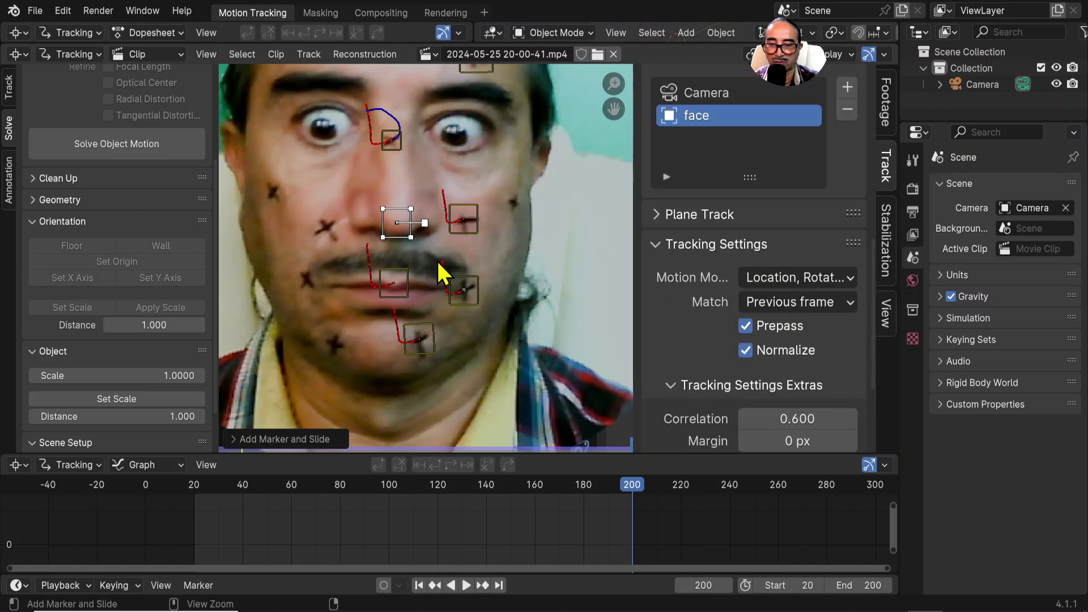
{"action": "key", "text": "ctrl+t"}
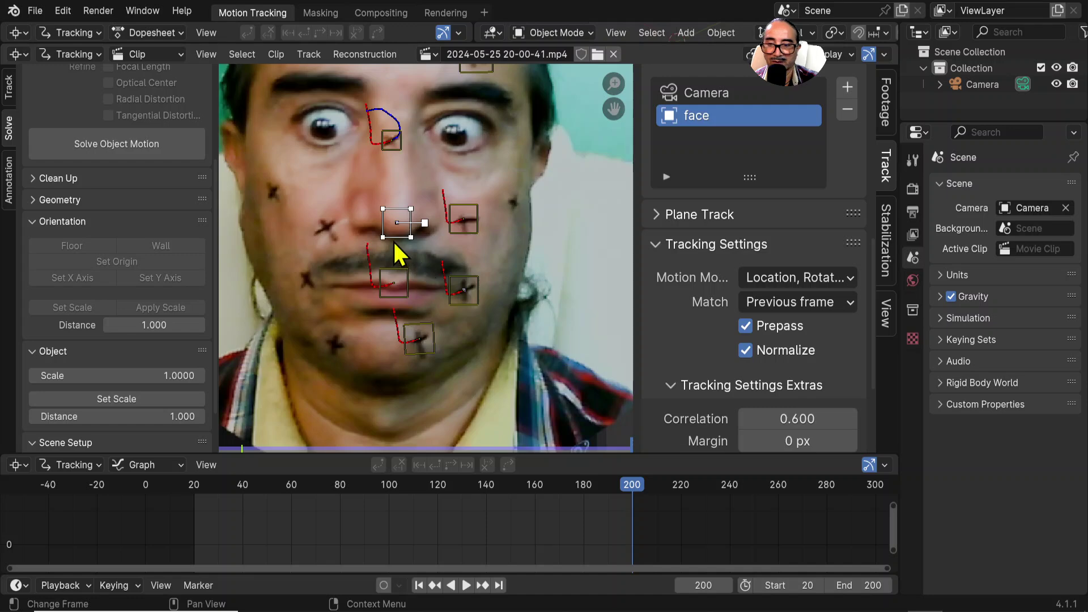
{"action": "key", "text": "ctrl+shift+t"}
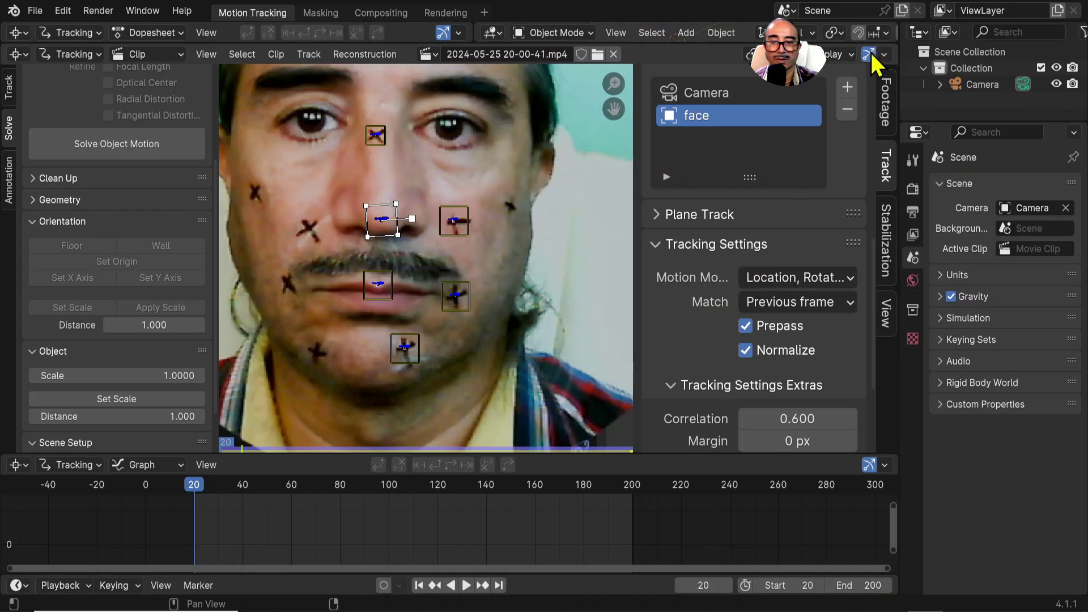
Step: Delete the existing marker on the cheek cross beside the nose
{"action": "left_click", "coordinate": [462, 243]}
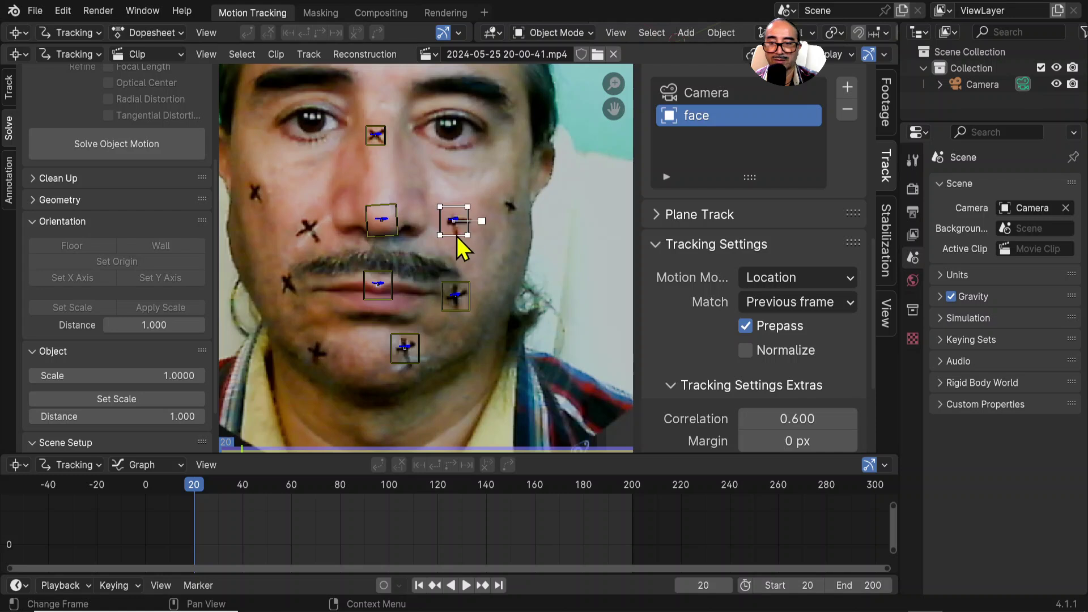
{"action": "key", "text": "x"}
{"action": "left_click", "coordinate": [469, 228]}
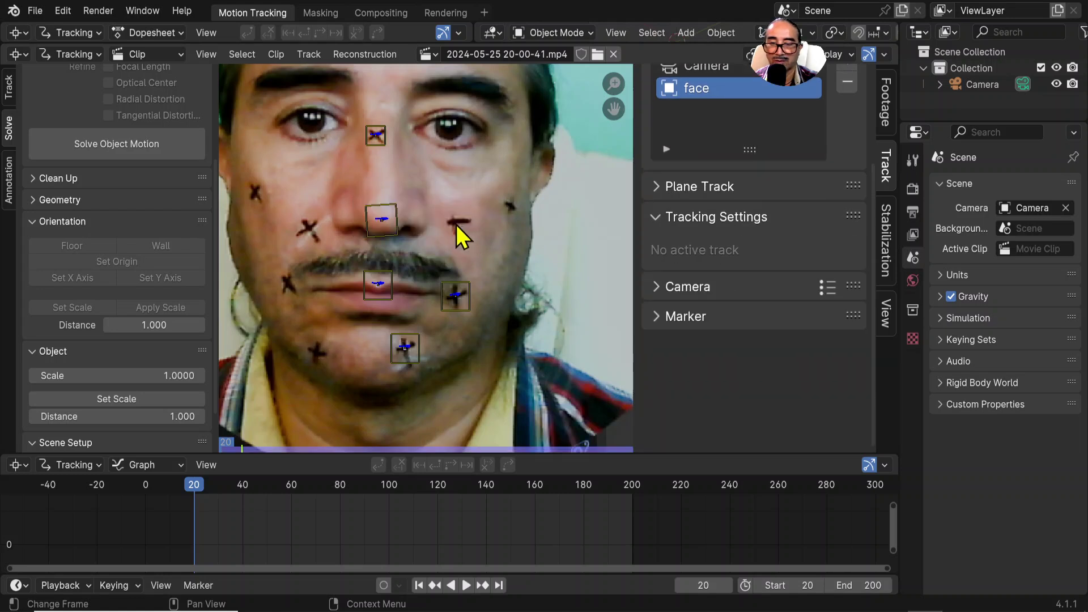
Step: Add a Location, Rotation & Scale marker on the cheek cross beside the nose at frame 20 and track it forward to frame 200
{"action": "left_click", "coordinate": [454, 221], "text": "ctrl"}
{"action": "scroll", "coordinate": [736, 366], "scroll_direction": "down", "scroll_amount": 8}
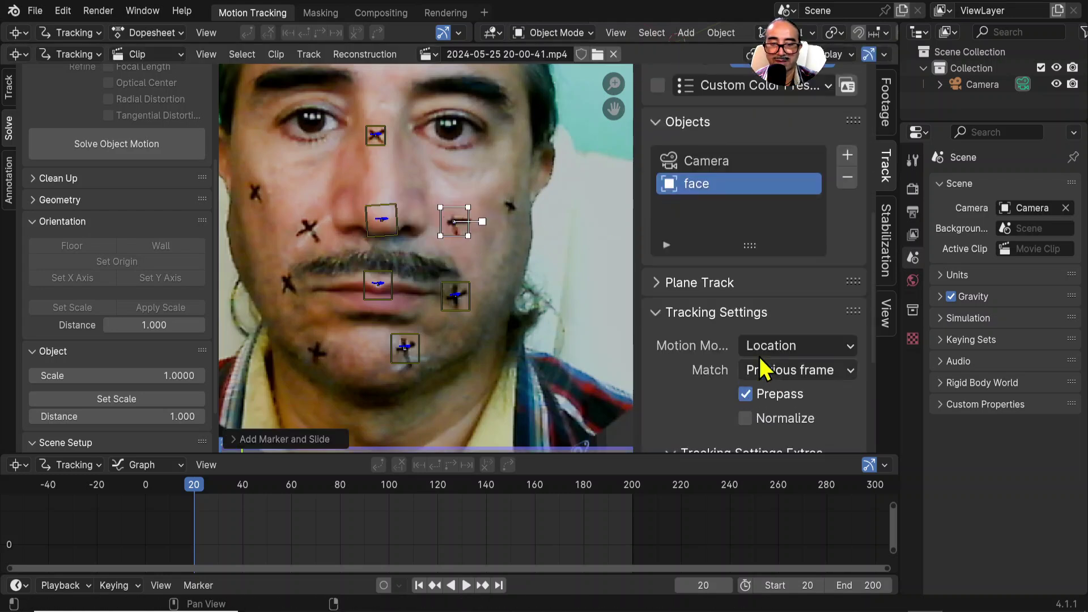
{"action": "left_click", "coordinate": [782, 345]}
{"action": "left_click", "coordinate": [805, 419]}
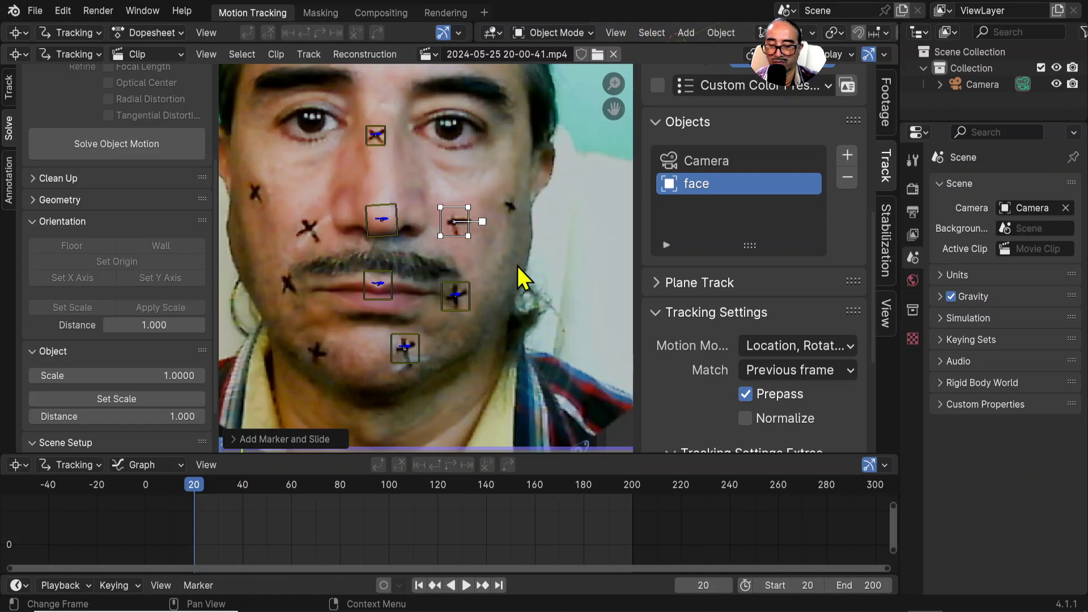
{"action": "key", "text": "ctrl+t"}
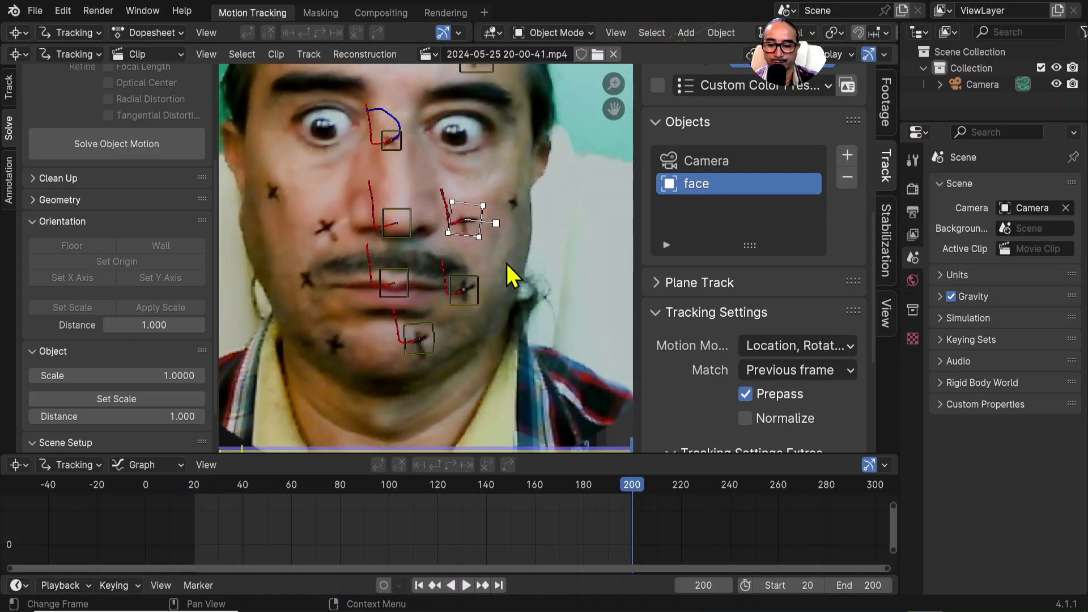
Step: Go to frame 29, select all markers, and try to solve the face object's motion
{"action": "mouse_move", "coordinate": [204, 486]}
{"action": "left_mouse_down"}
{"action": "mouse_move", "coordinate": [431, 493]}
{"action": "mouse_move", "coordinate": [218, 492]}
{"action": "left_mouse_up"}
{"action": "key", "text": "a"}
{"action": "scroll", "coordinate": [484, 278], "scroll_direction": "down", "scroll_amount": 2}
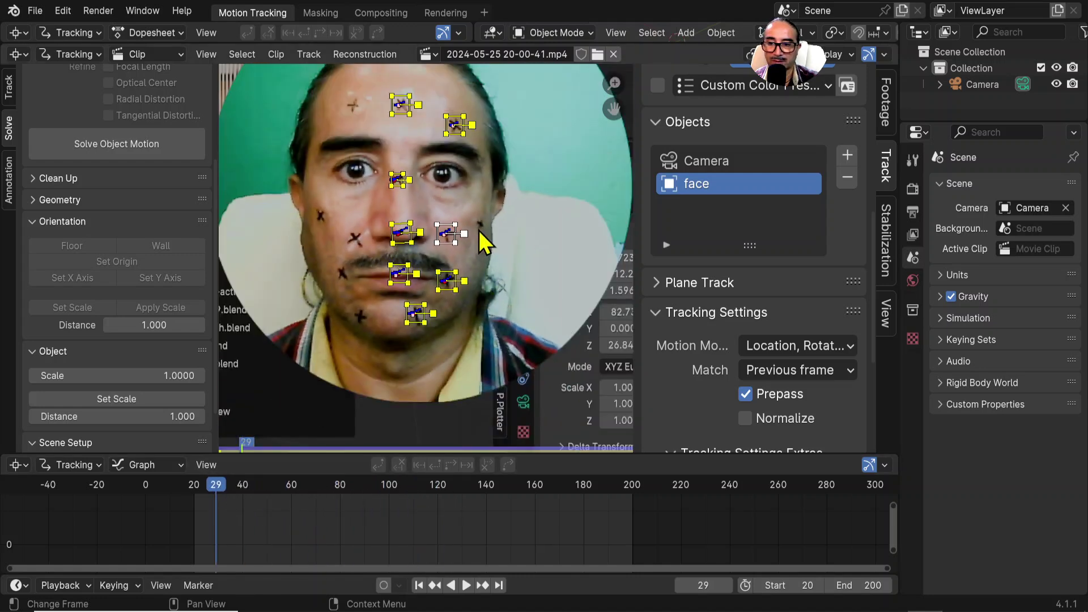
{"action": "left_click", "coordinate": [121, 151]}
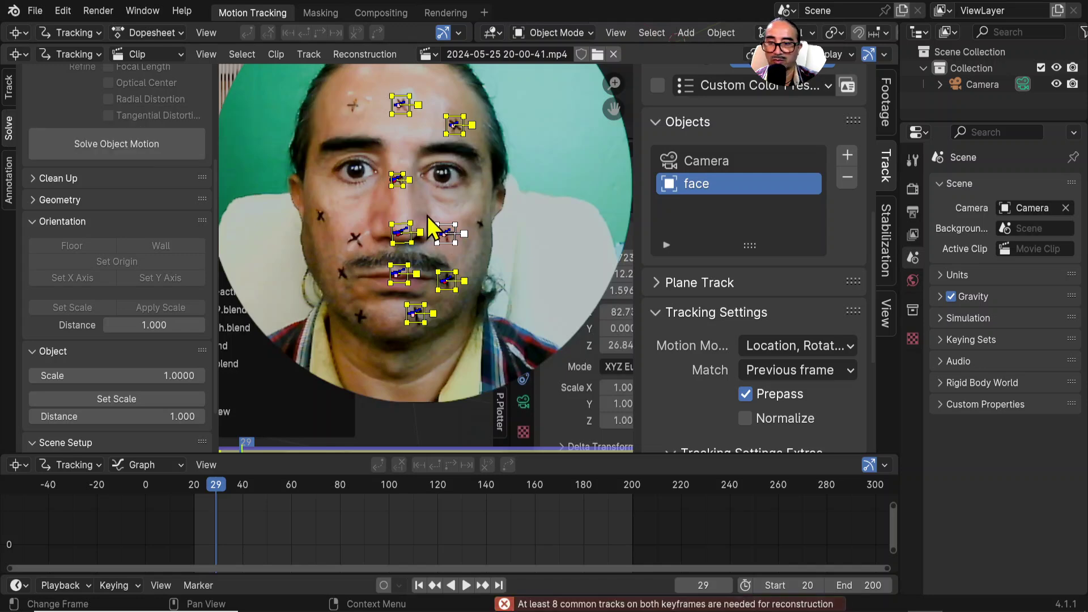
Step: Add a marker on the outer cheek cross near the ear at frame 18, with motion model Location, Rotation & Scale
{"action": "scroll", "coordinate": [450, 189], "scroll_direction": "up", "scroll_amount": 4}
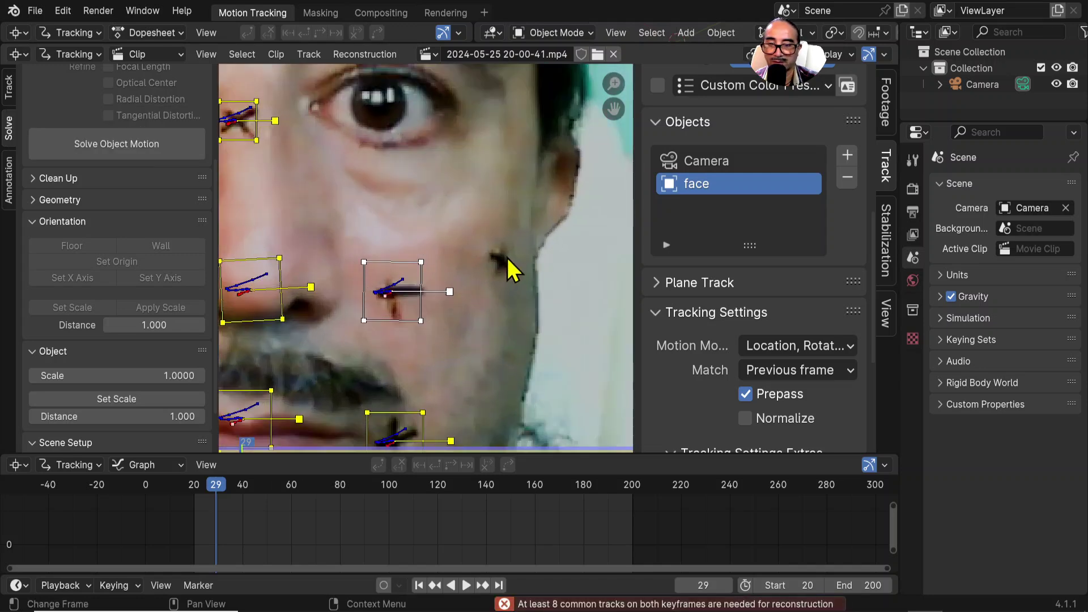
{"action": "left_click_drag", "start_coordinate": [197, 488], "coordinate": [194, 489]}
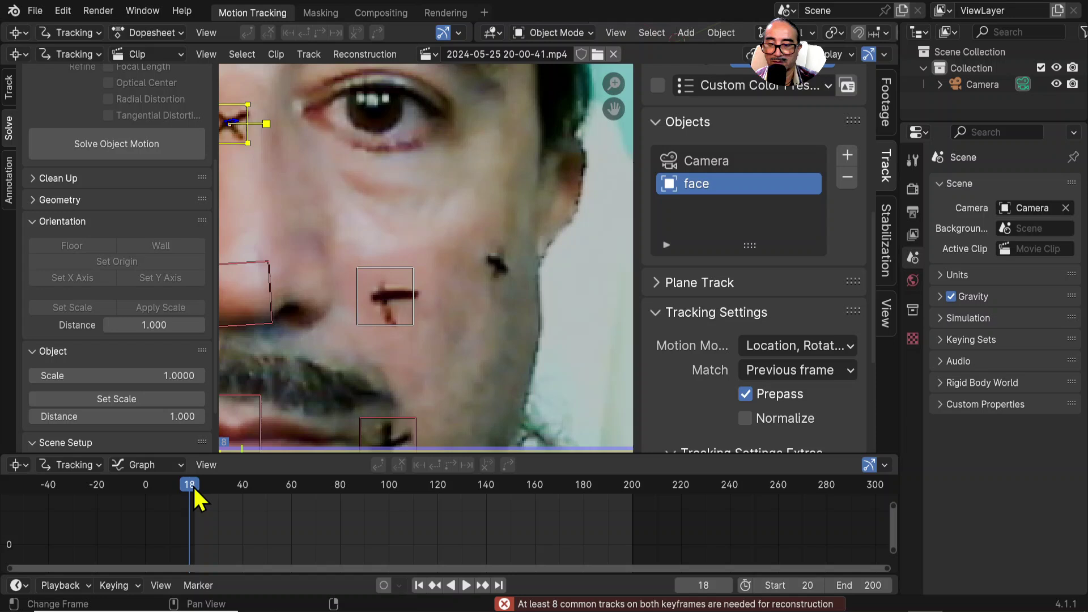
{"action": "left_click", "coordinate": [499, 264], "text": "ctrl"}
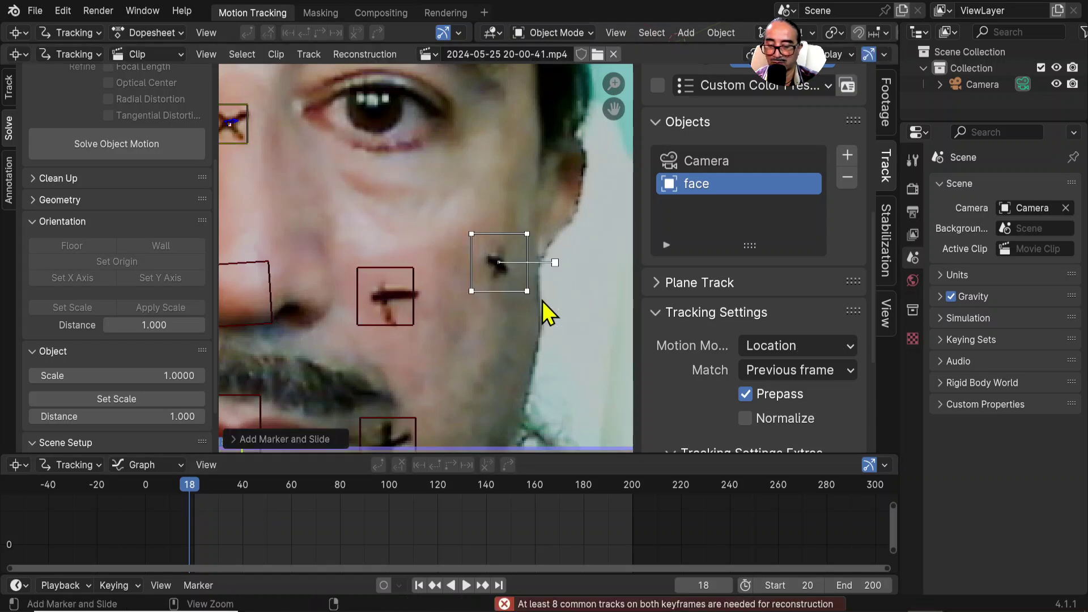
{"action": "left_click", "coordinate": [786, 347]}
{"action": "left_click", "coordinate": [842, 417]}
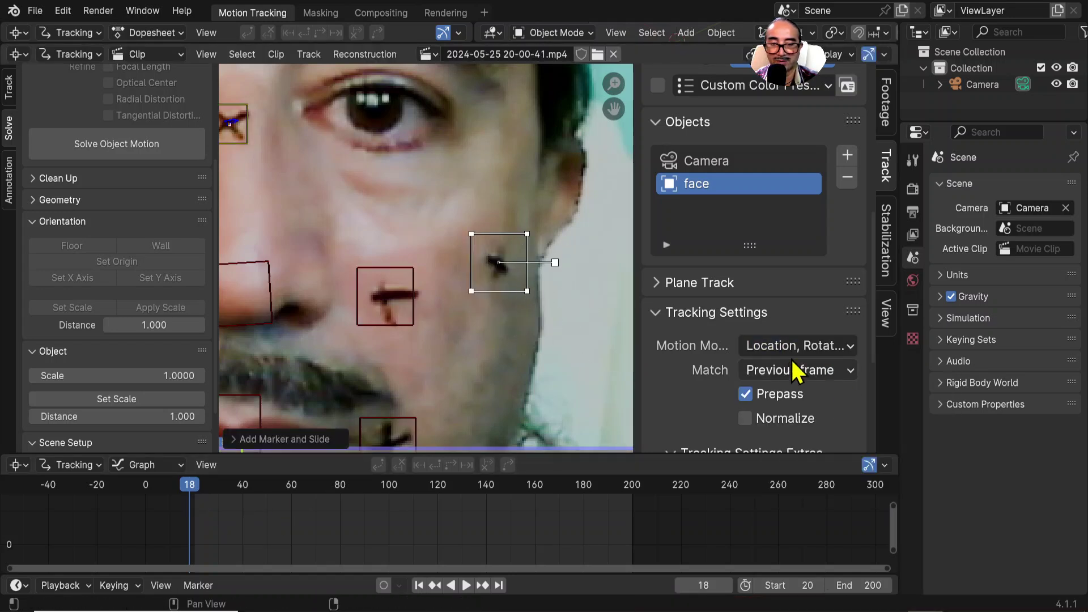
Step: Track the outer cheek marker forward from frame 18
{"action": "scroll", "coordinate": [113, 226], "scroll_direction": "down", "scroll_amount": 2}
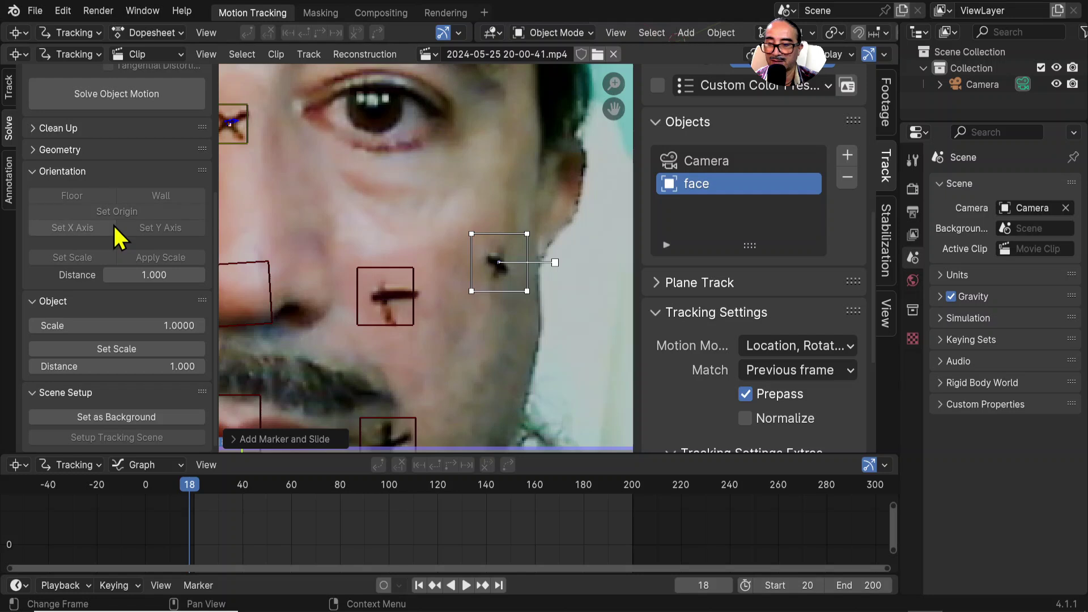
{"action": "scroll", "coordinate": [799, 334], "scroll_direction": "down", "scroll_amount": 2}
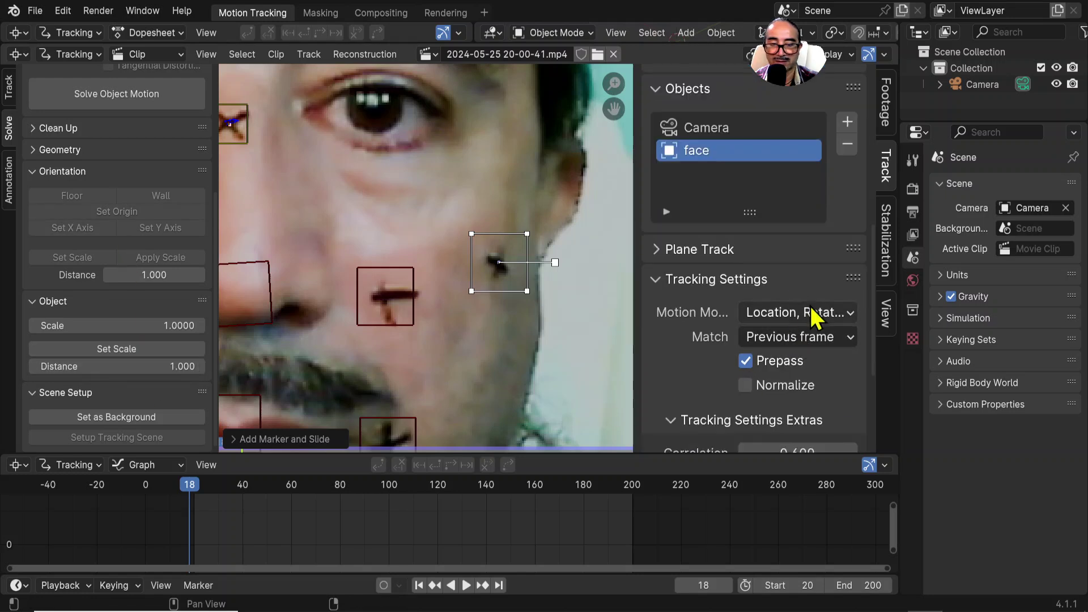
{"action": "scroll", "coordinate": [802, 380], "scroll_direction": "down", "scroll_amount": 2}
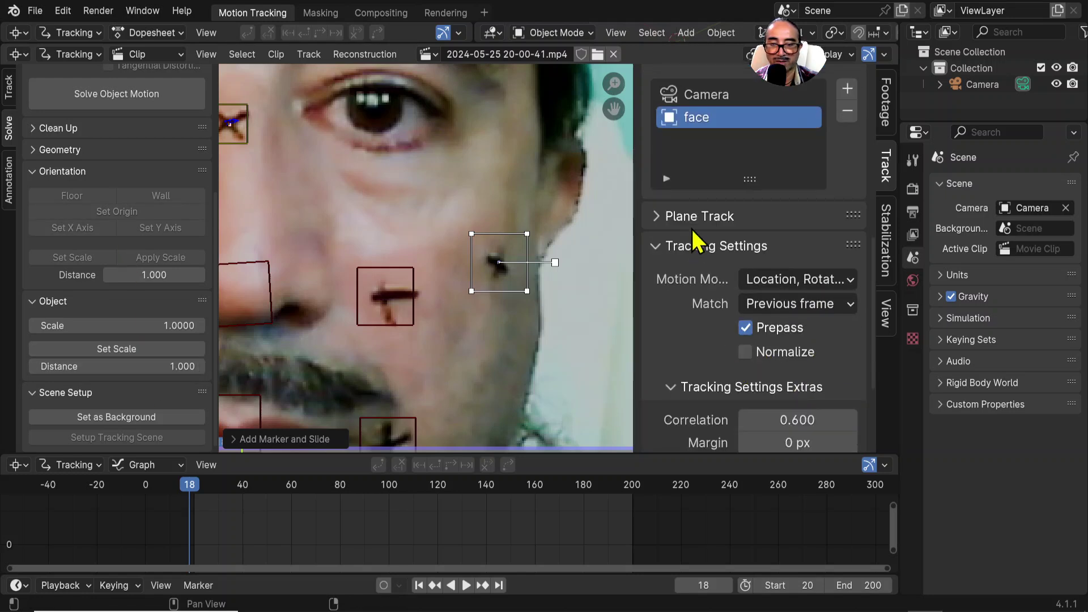
{"action": "scroll", "coordinate": [687, 318], "scroll_direction": "down", "scroll_amount": 8}
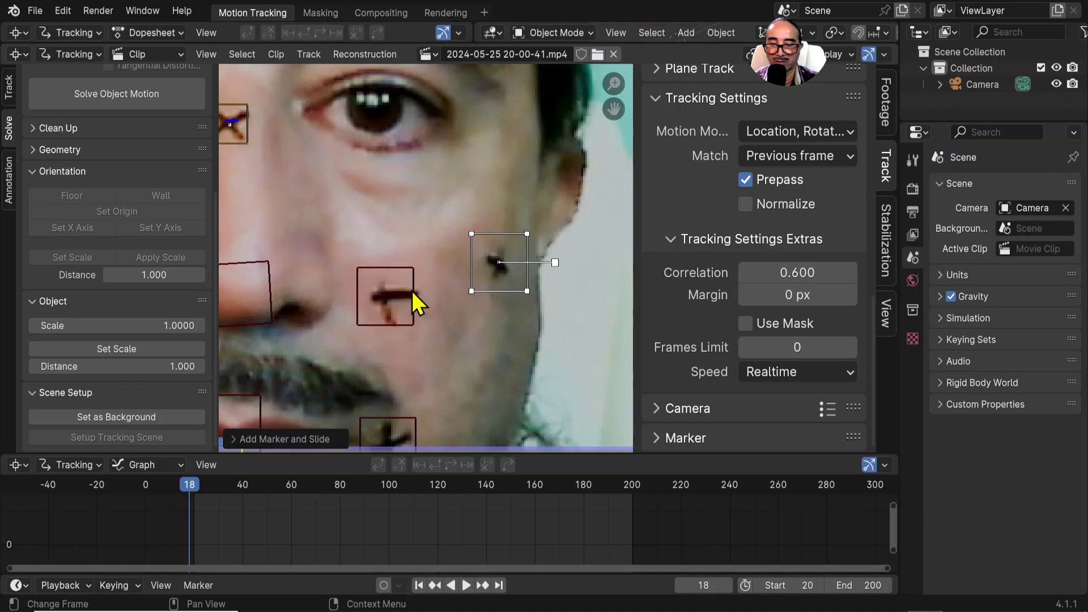
{"action": "key", "text": "ctrl+t"}
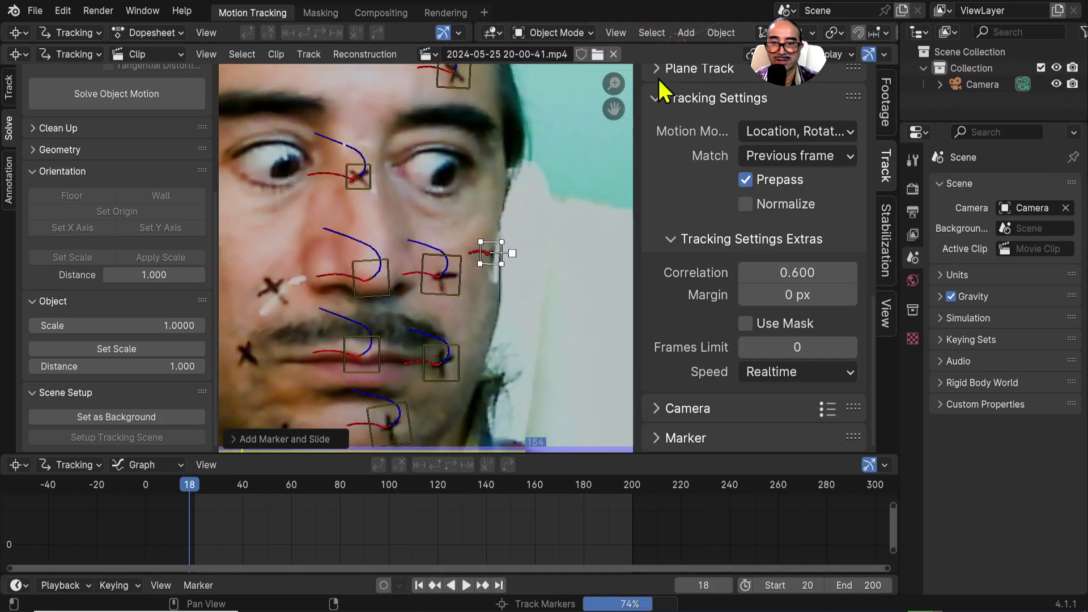
{"action": "left_click", "coordinate": [893, 170]}
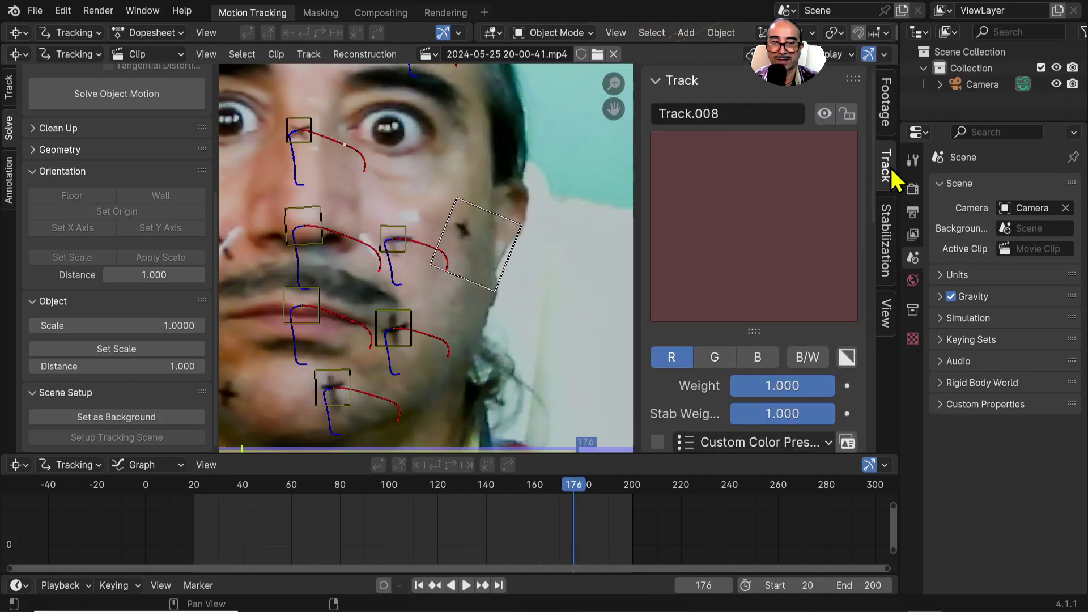
Step: Step back to frame 168, move the outer cheek marker closer to its cross, and track it forward again
{"action": "left_click", "coordinate": [573, 484]}
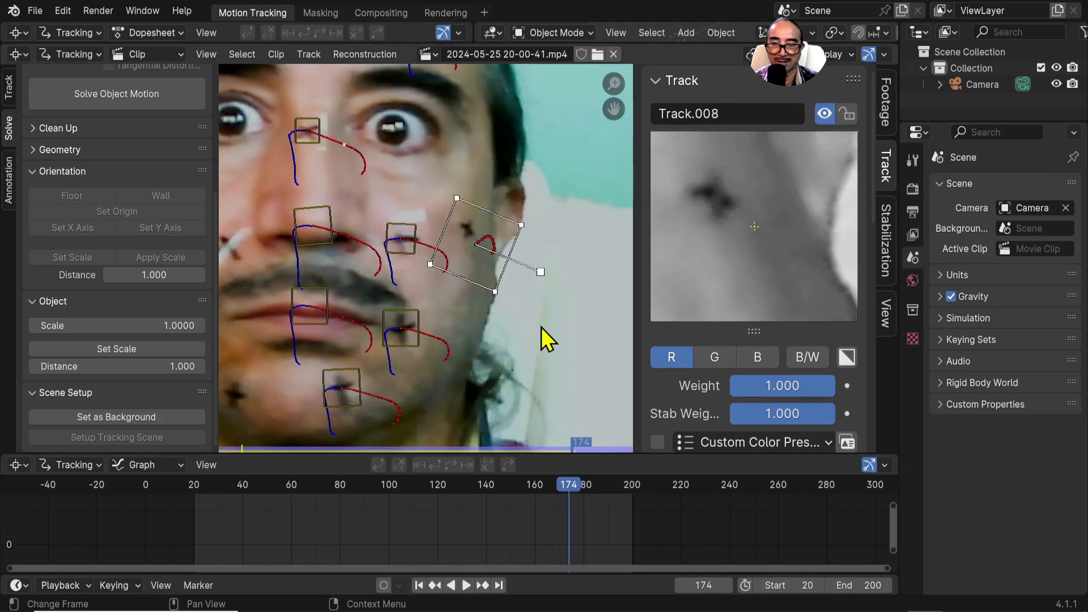
{"action": "key", "text": "Left"}
{"action": "key", "text": "Left"}
{"action": "key", "text": "Left"}
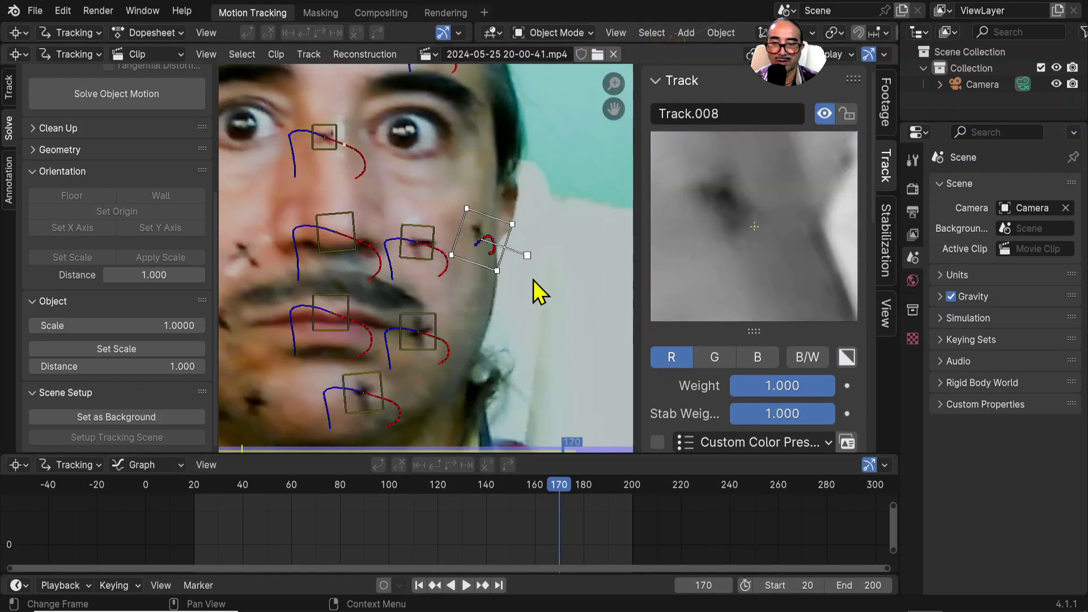
{"action": "key", "text": "Left"}
{"action": "key", "text": "Left"}
{"action": "scroll", "coordinate": [518, 257], "scroll_direction": "up", "scroll_amount": 3}
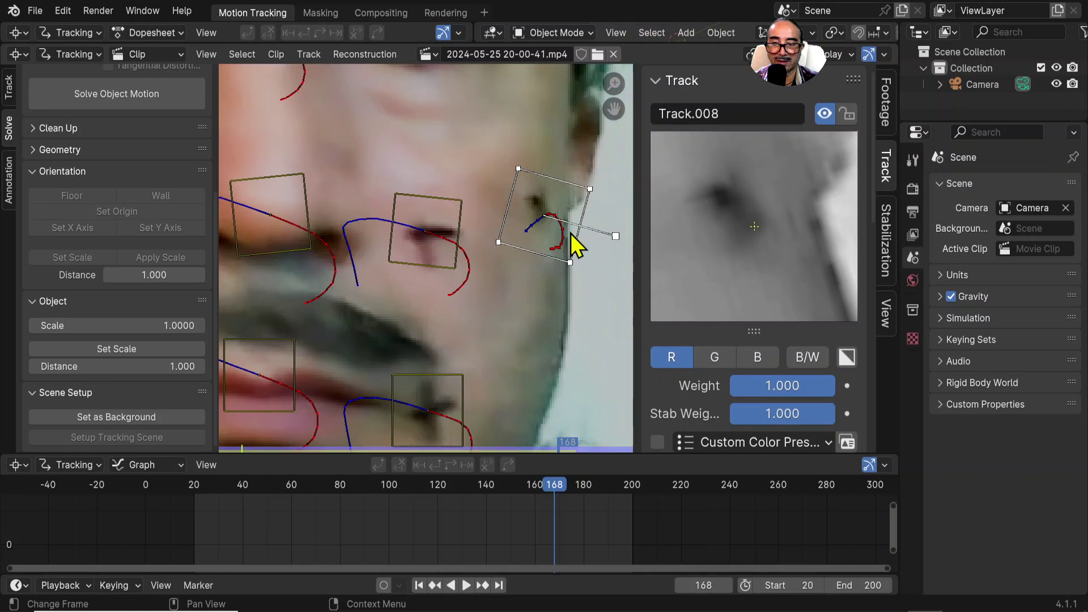
{"action": "key", "text": "Left"}
{"action": "key", "text": "Left"}
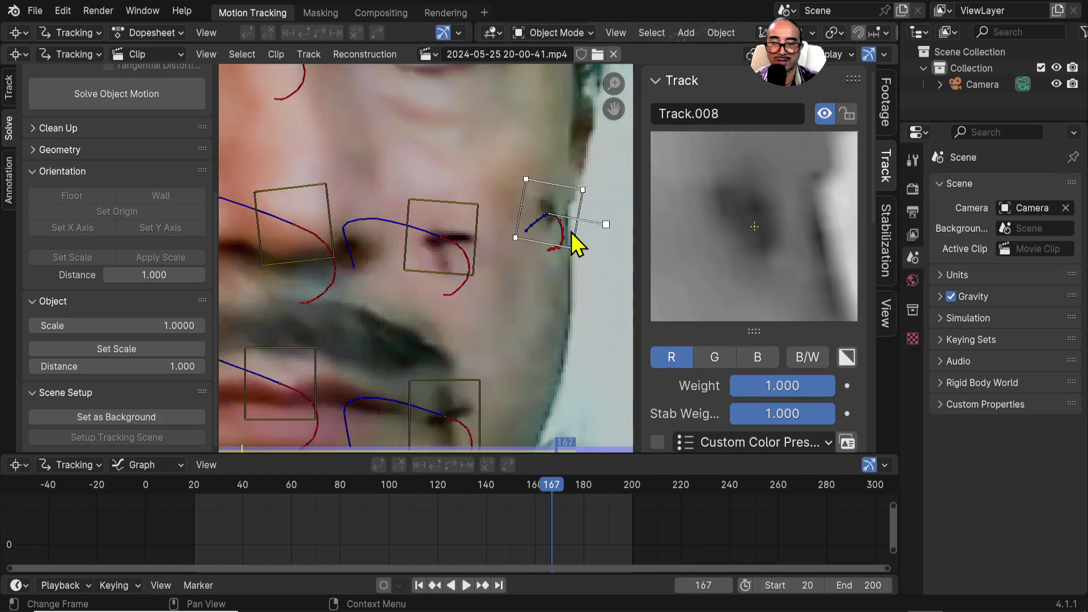
{"action": "key", "text": "Right"}
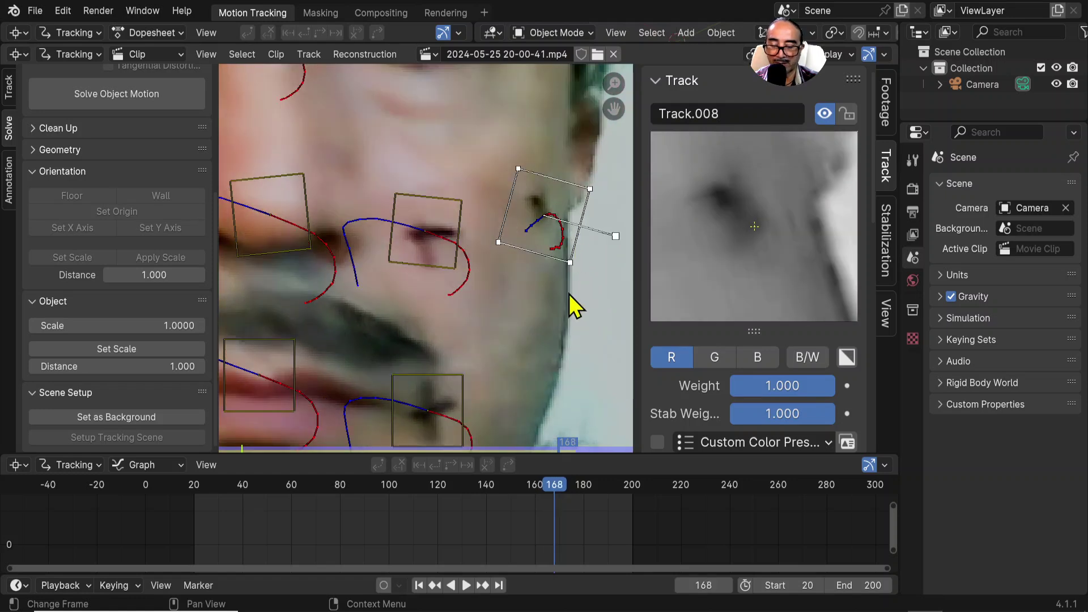
{"action": "key", "text": "g"}
{"action": "left_click", "coordinate": [533, 214]}
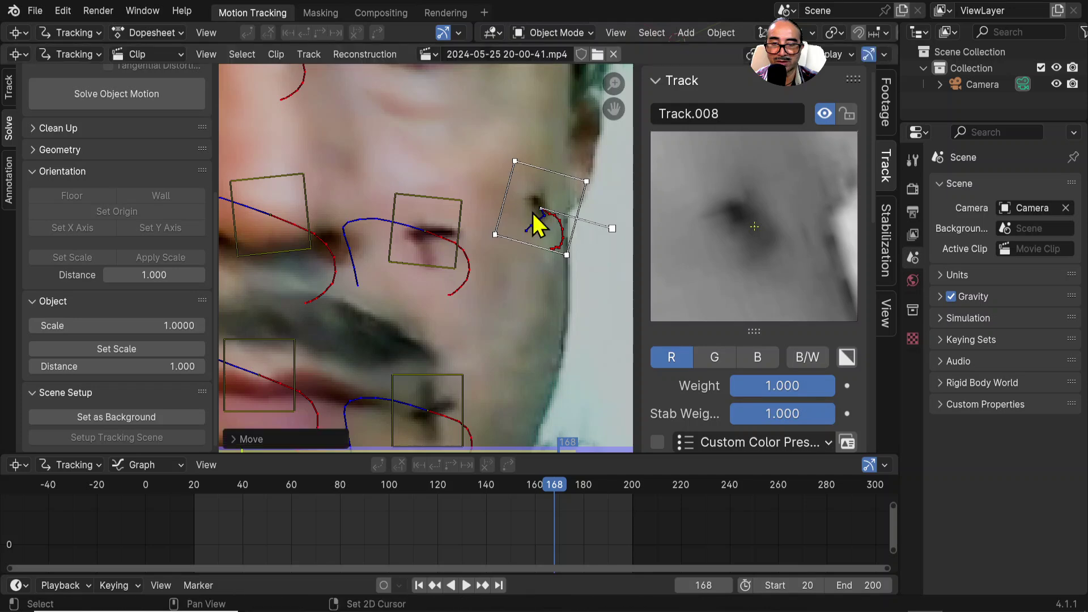
{"action": "key", "text": "ctrl+t"}
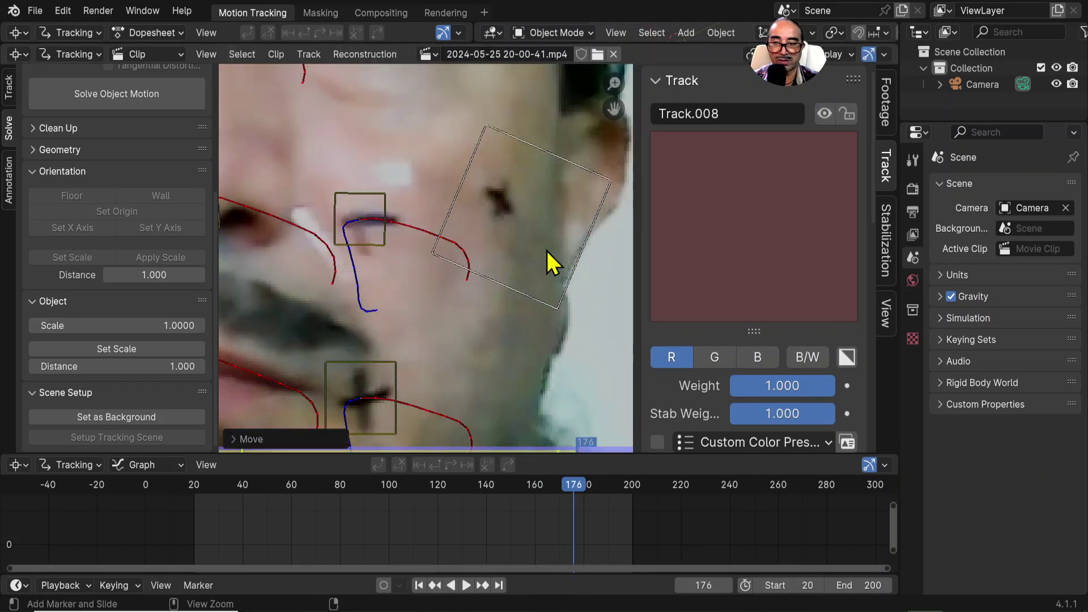
Step: Step through frames 163 to 170 and shift the outer cheek marker closer to its cross at frame 170
{"action": "left_click_drag", "start_coordinate": [573, 486], "coordinate": [543, 486]}
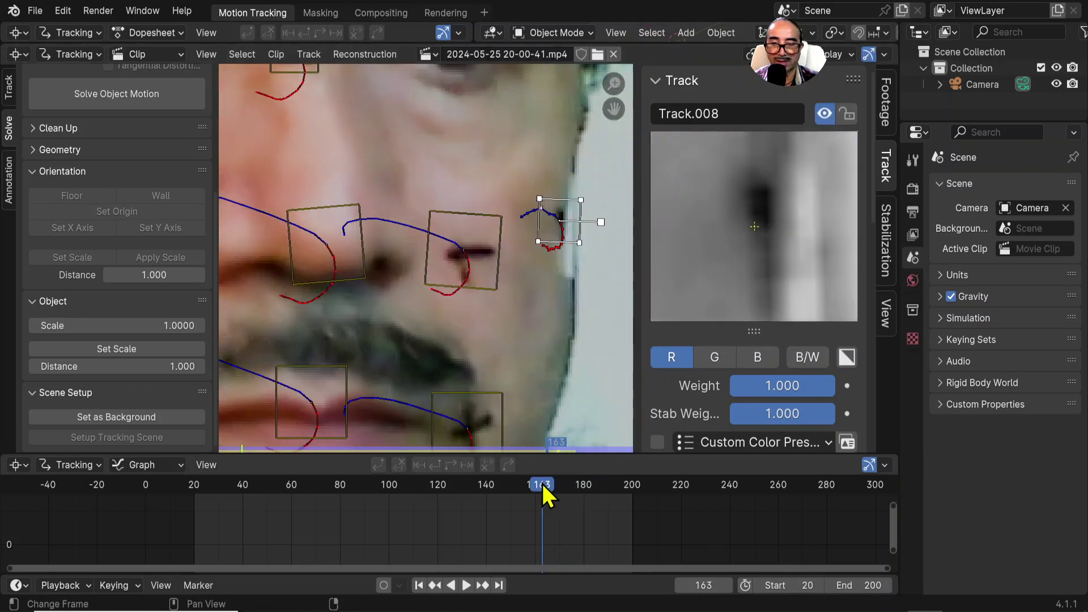
{"action": "key", "text": "Right"}
{"action": "key", "text": "Right"}
{"action": "key", "text": "Right"}
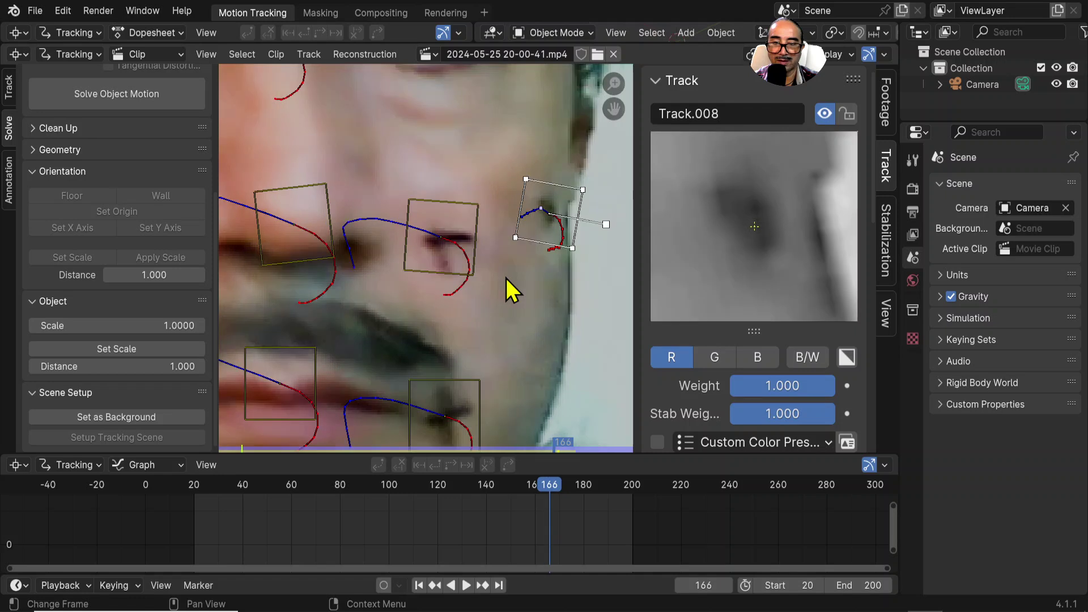
{"action": "key", "text": "Right"}
{"action": "key", "text": "Right"}
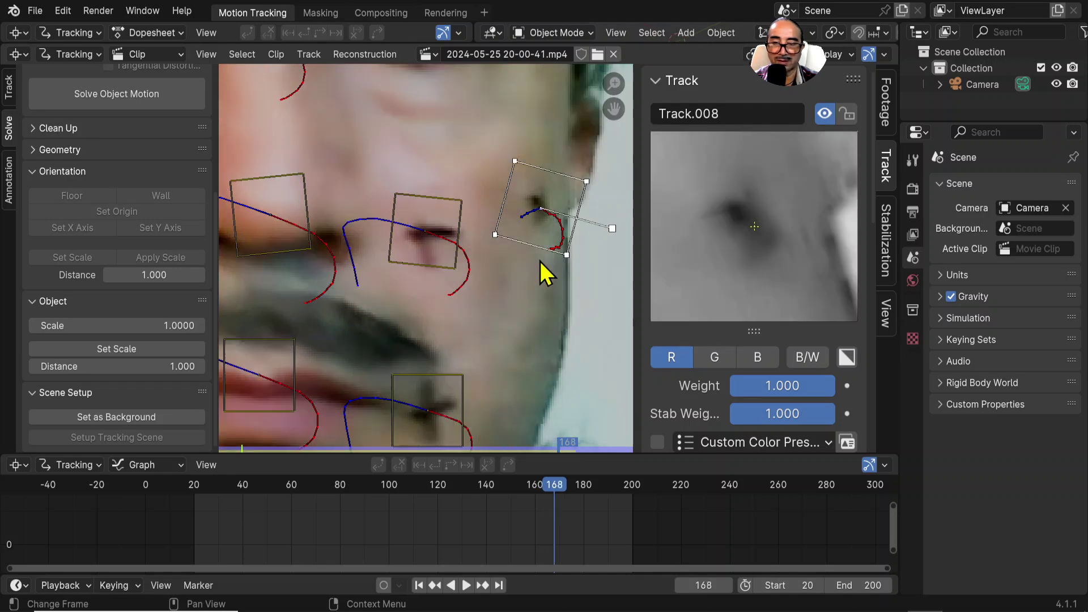
{"action": "key", "text": "Right"}
{"action": "key", "text": "Right"}
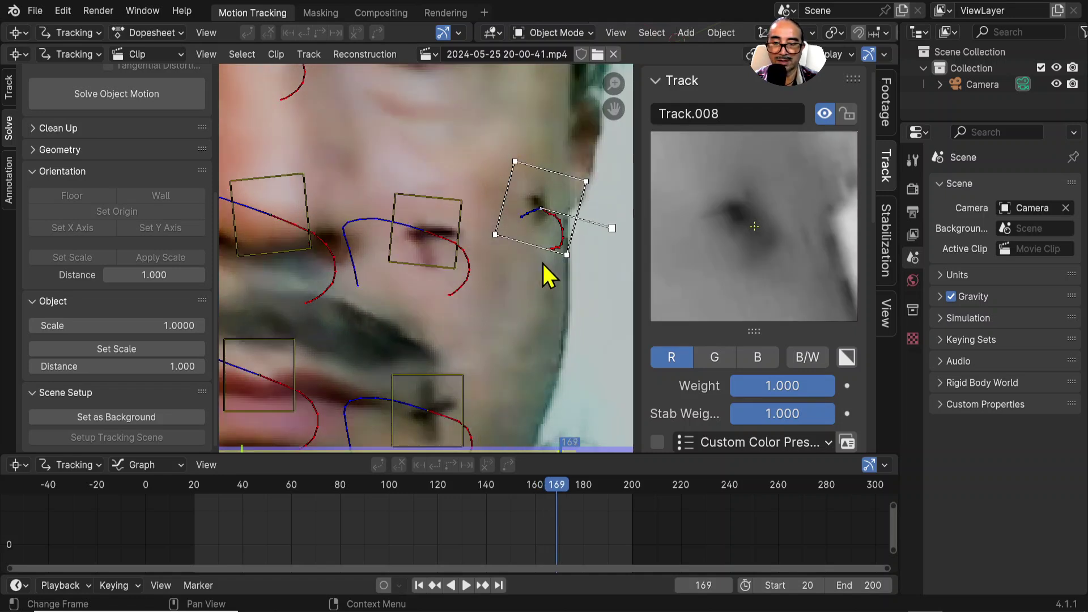
{"action": "key", "text": "g"}
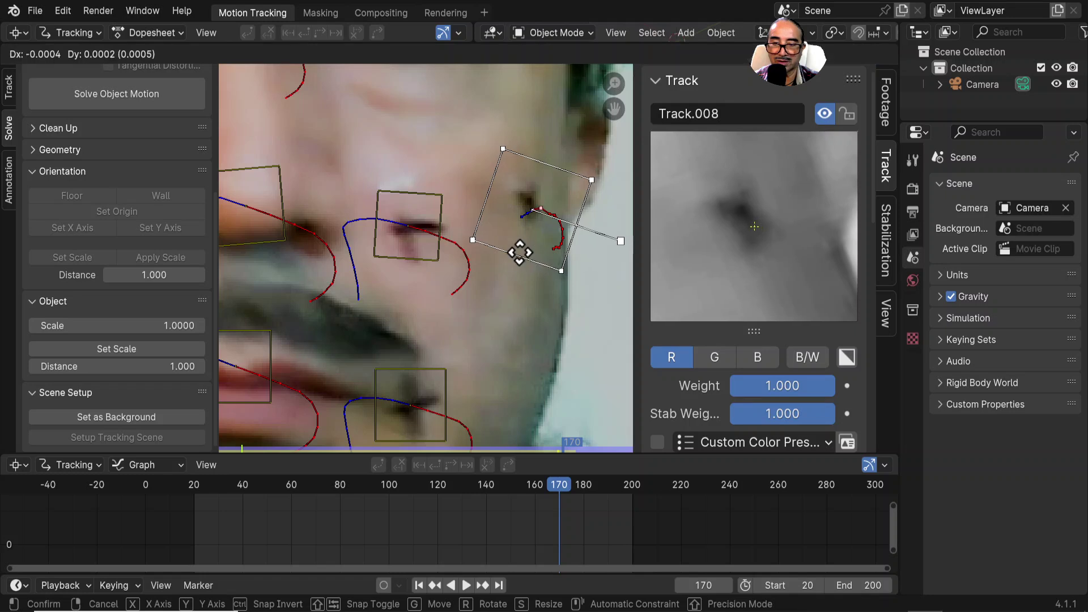
{"action": "left_click", "coordinate": [497, 217], "text": "shift"}
Step: Reposition the outer cheek marker onto its cross at frame 171
{"action": "key", "text": "Right"}
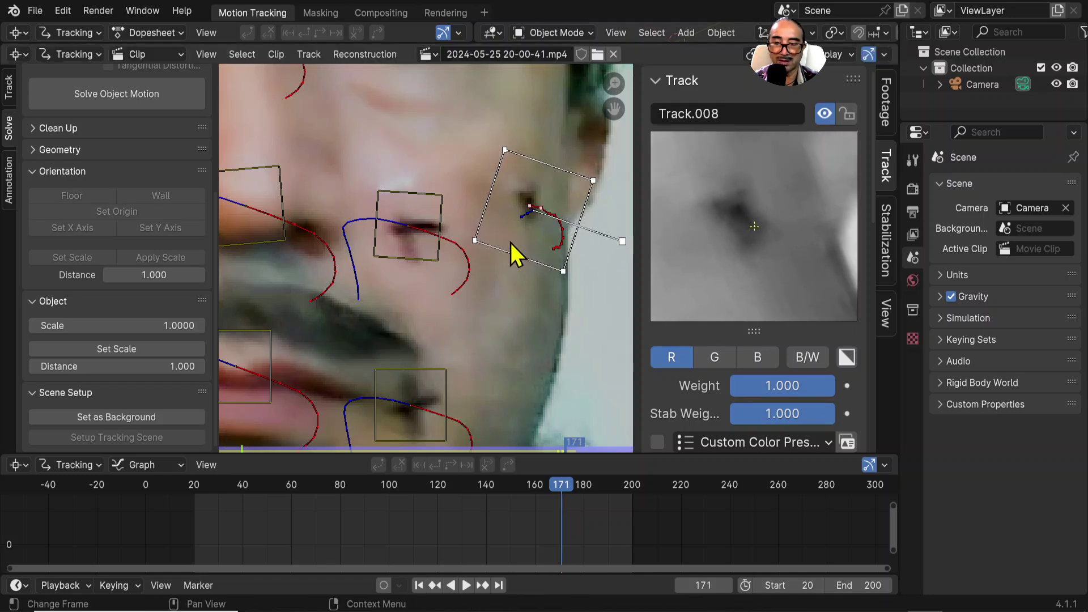
{"action": "key", "text": "Right"}
{"action": "key", "text": "Left"}
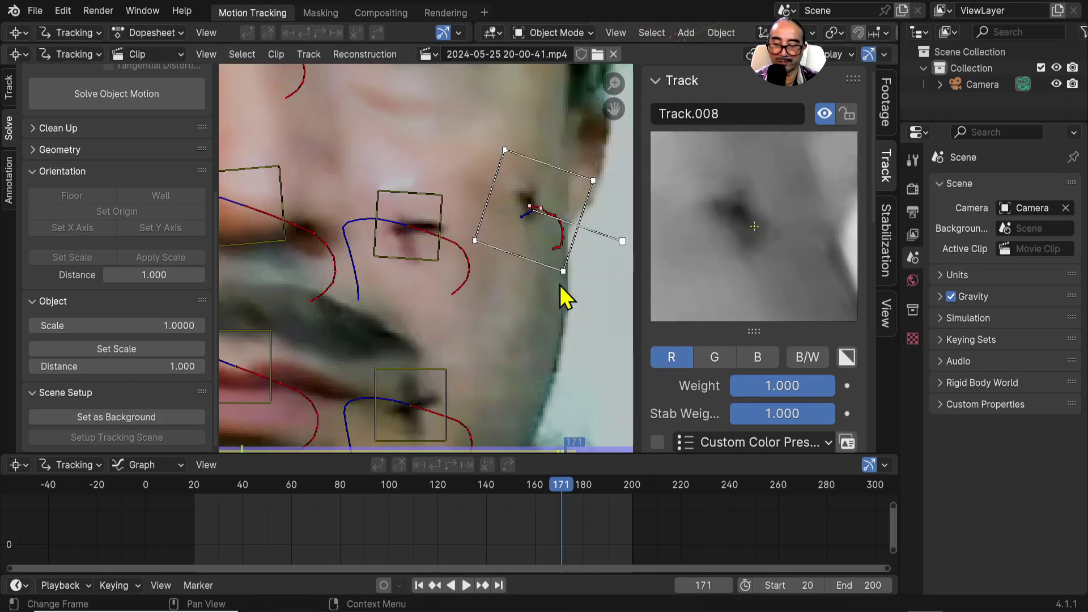
{"action": "key", "text": "g"}
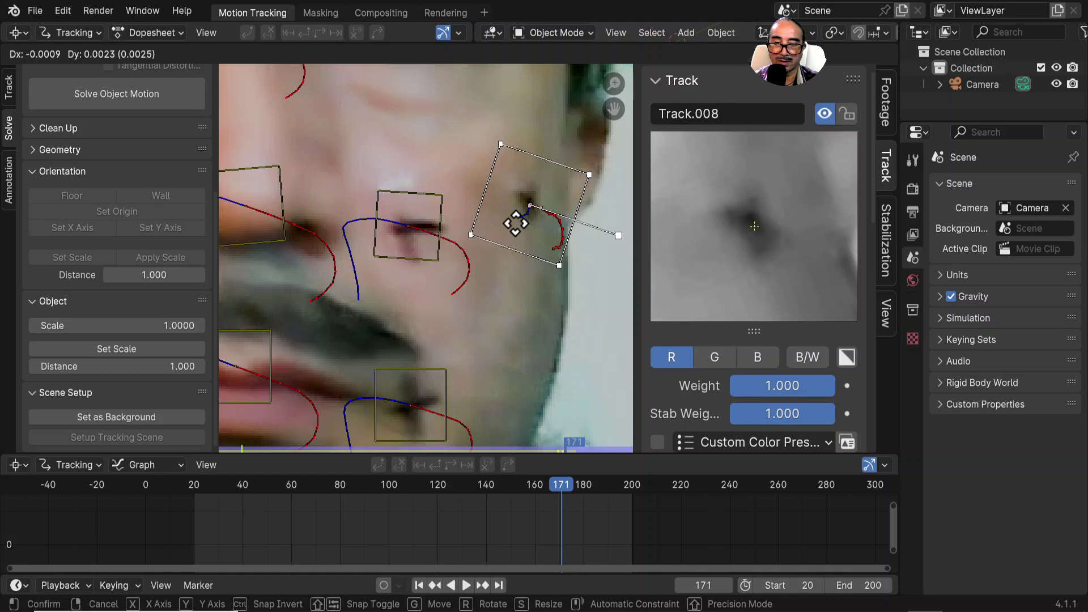
{"action": "left_click", "coordinate": [515, 224]}
Step: Move the outer cheek marker onto its cross at frame 172 and track it forward from there
{"action": "key", "text": "Right"}
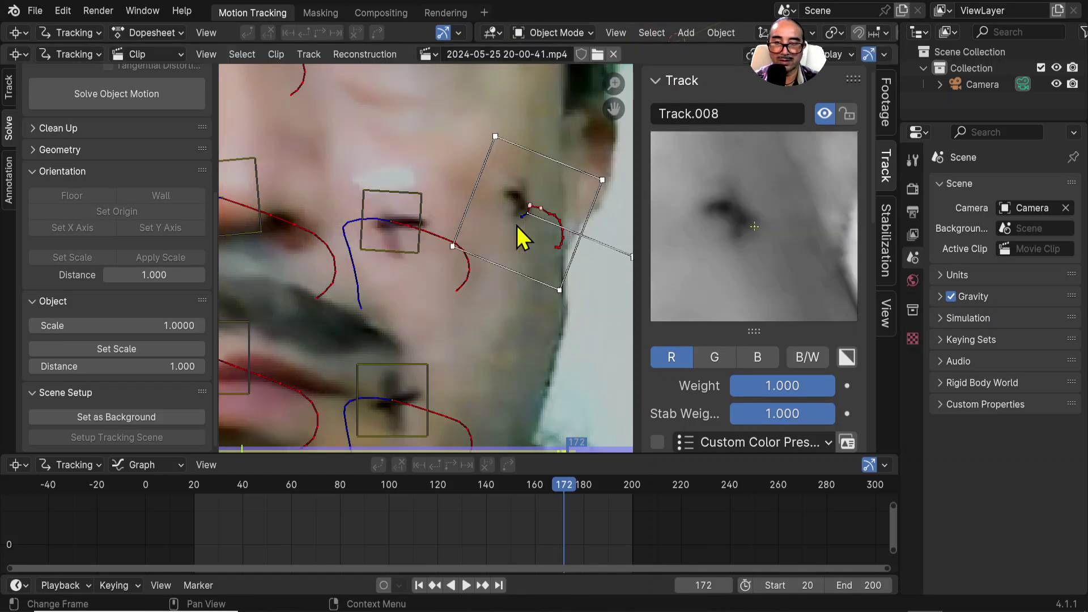
{"action": "key", "text": "g"}
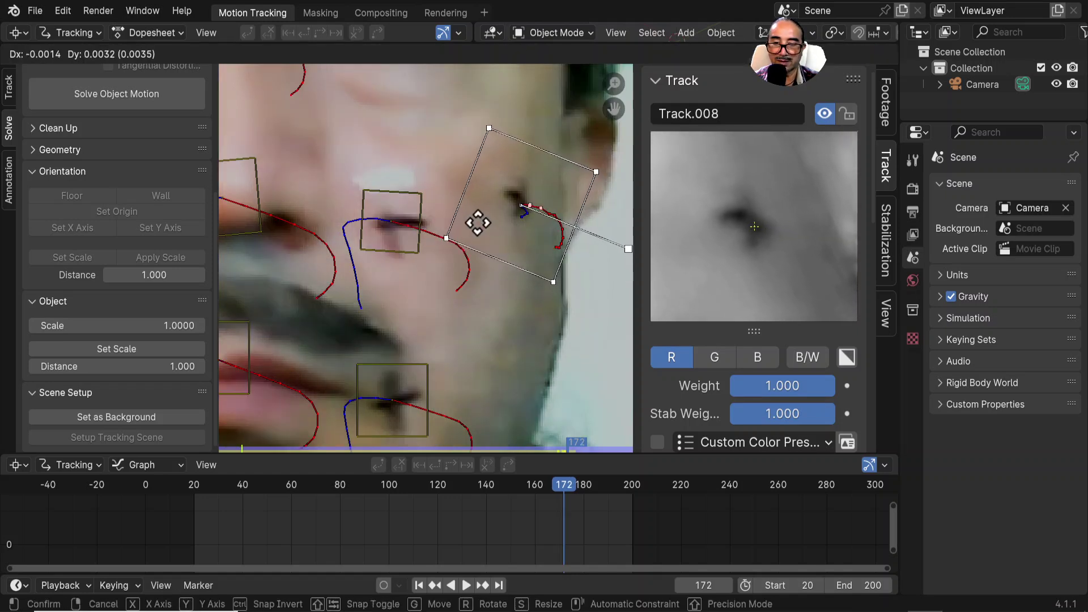
{"action": "left_click", "coordinate": [469, 205]}
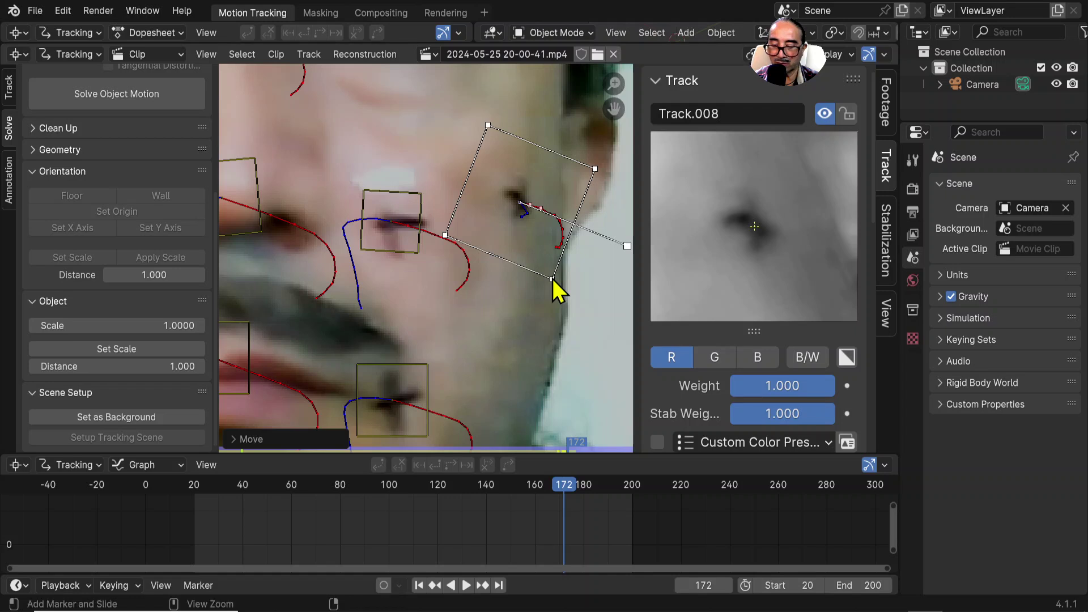
{"action": "key", "text": "ctrl+t"}
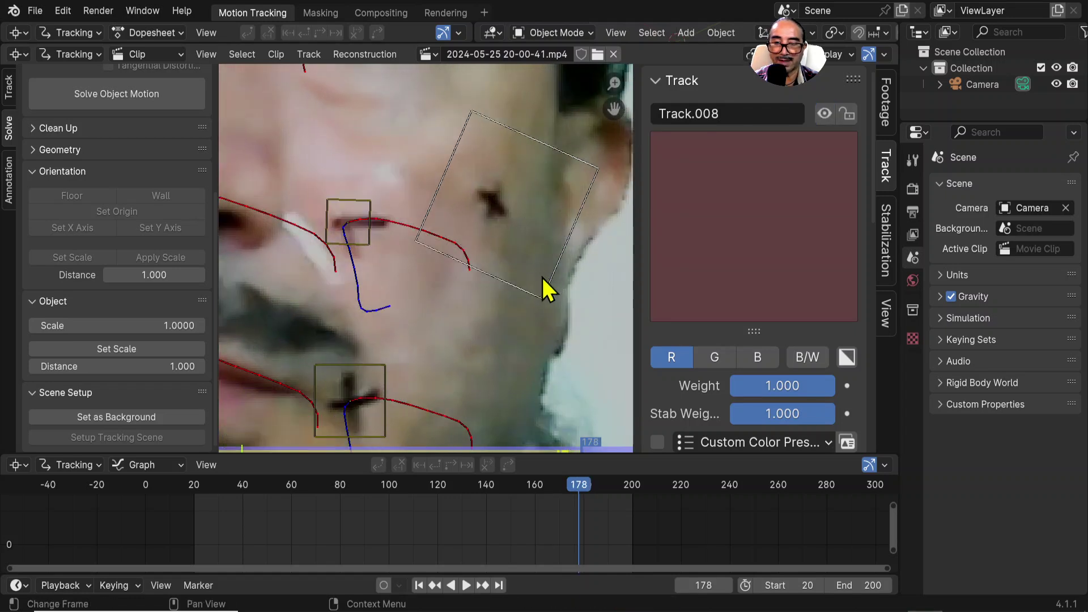
Step: Reposition the outer cheek marker near its cross at frames 177 and 178, and track it forward to frame 200
{"action": "key", "text": "Left"}
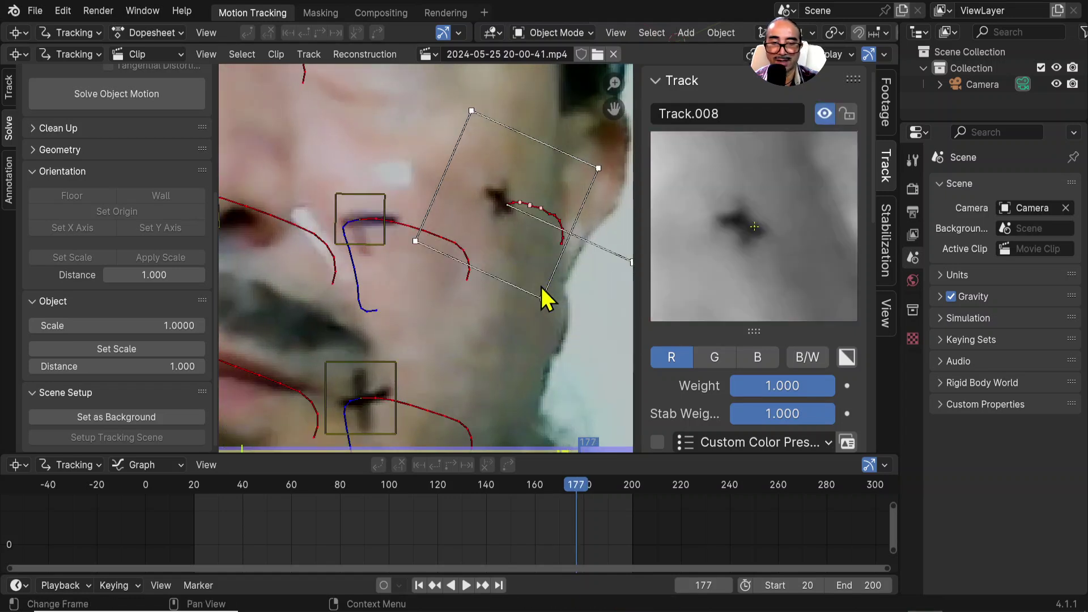
{"action": "key", "text": "g"}
{"action": "left_click", "coordinate": [565, 265]}
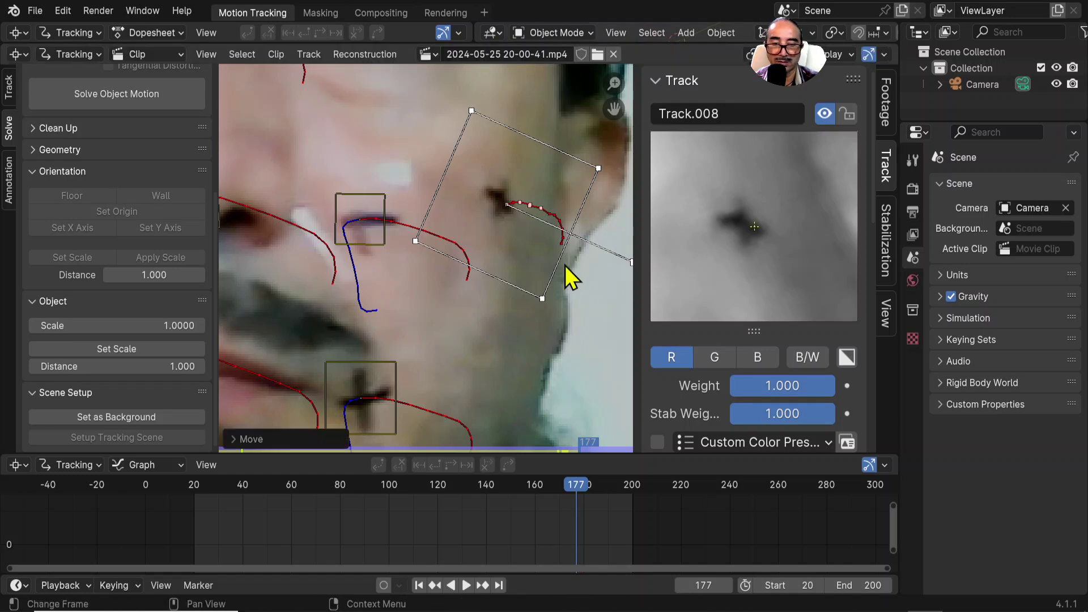
{"action": "key", "text": "Right"}
{"action": "key", "text": "g"}
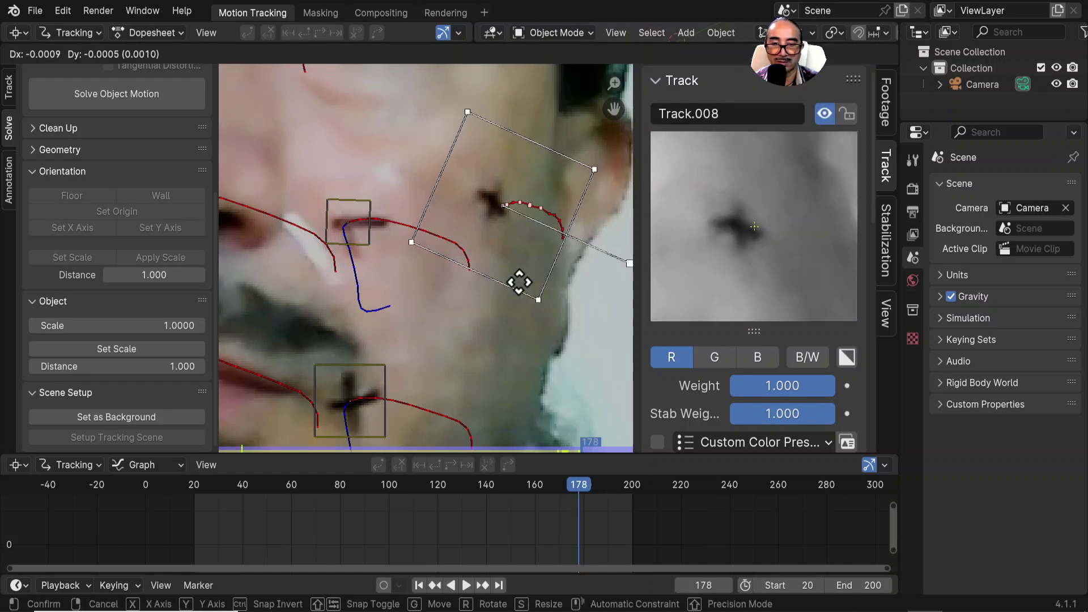
{"action": "left_click", "coordinate": [491, 288]}
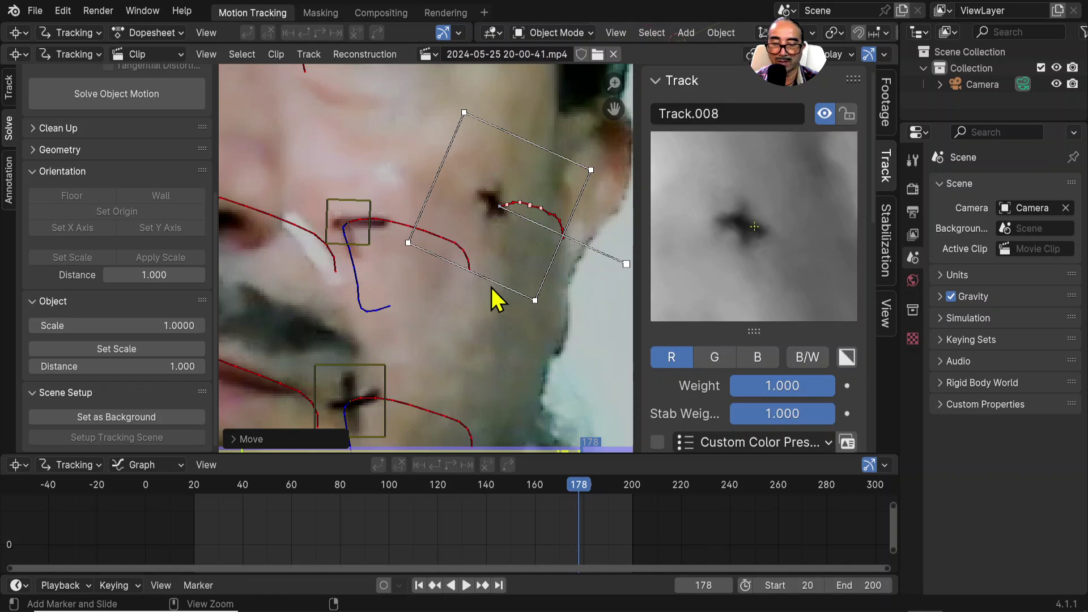
{"action": "key", "text": "ctrl+t"}
Step: Scrub back to frame 146, select all markers, and try to solve the face object's motion
{"action": "scroll", "coordinate": [508, 332], "scroll_direction": "down", "scroll_amount": 2}
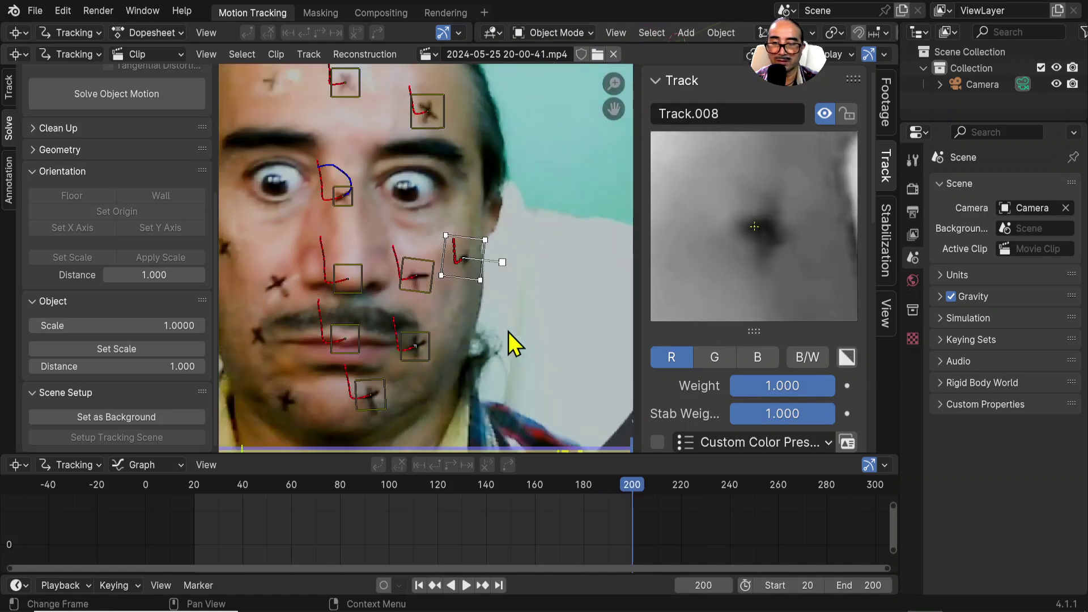
{"action": "left_click_drag", "start_coordinate": [624, 479], "coordinate": [506, 403]}
{"action": "scroll", "coordinate": [508, 325], "scroll_direction": "down", "scroll_amount": 3}
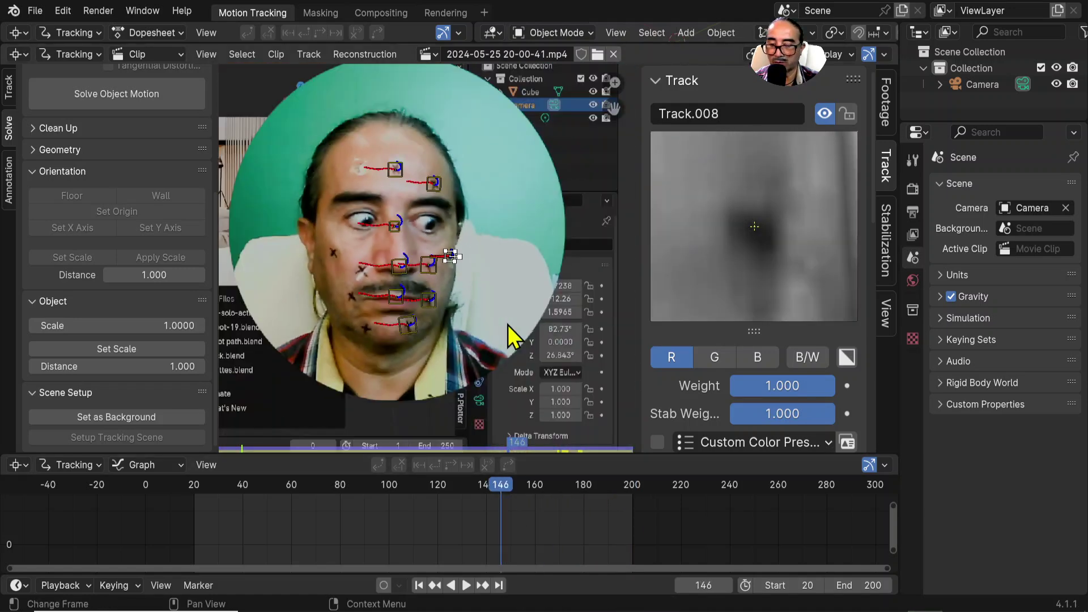
{"action": "key", "text": "a"}
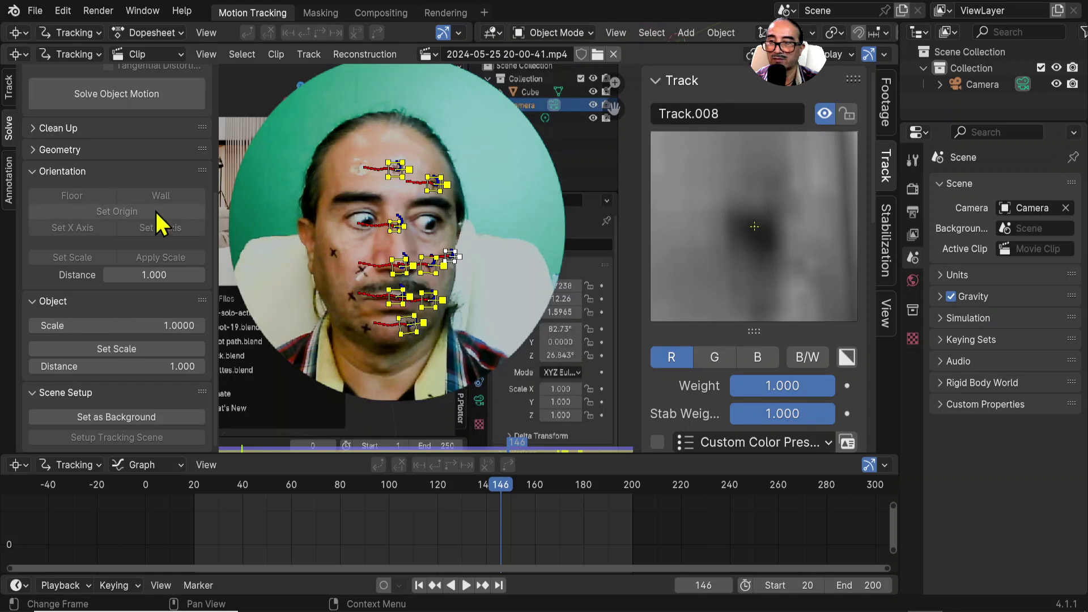
{"action": "scroll", "coordinate": [164, 221], "scroll_direction": "up", "scroll_amount": 4}
{"action": "scroll", "coordinate": [12, 134], "scroll_direction": "up", "scroll_amount": 3}
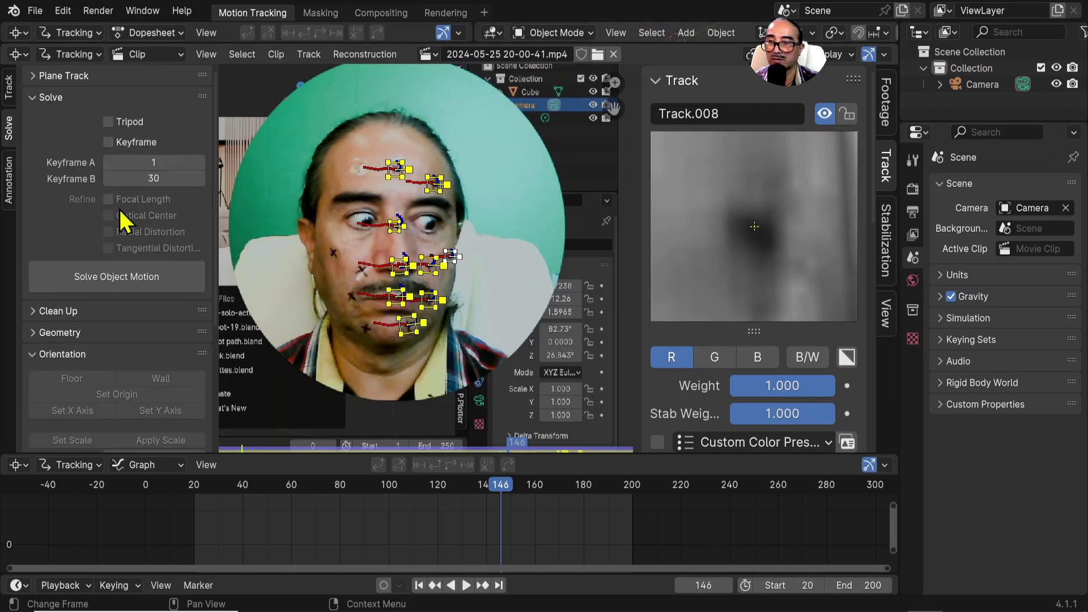
{"action": "left_click", "coordinate": [121, 284]}
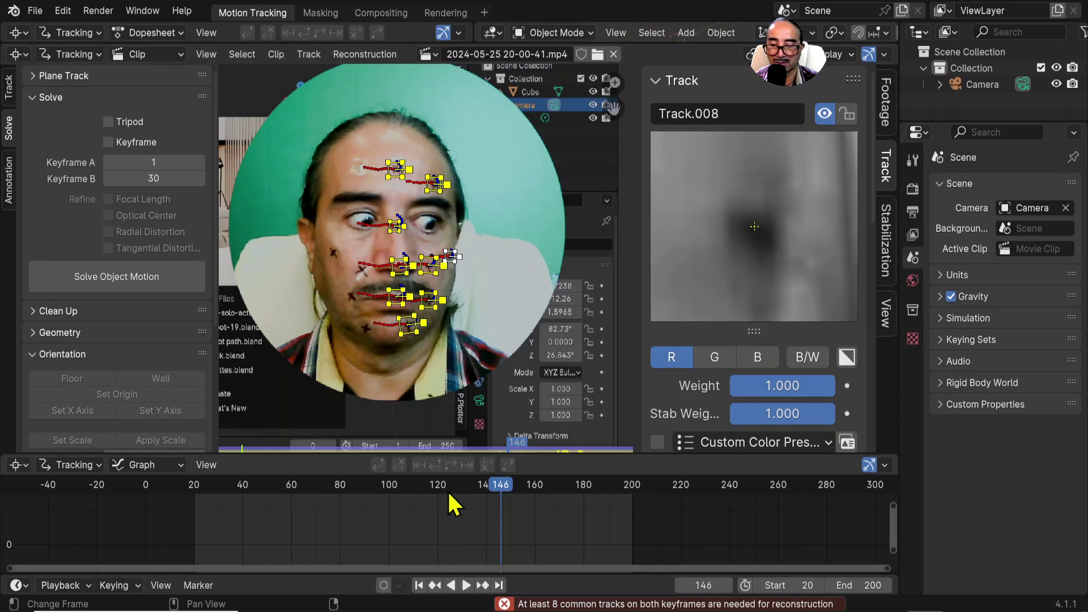
Step: Scrub through the clip to frame 98 and set the solve's Keyframe A to 98
{"action": "left_click_drag", "start_coordinate": [450, 504], "coordinate": [246, 473]}
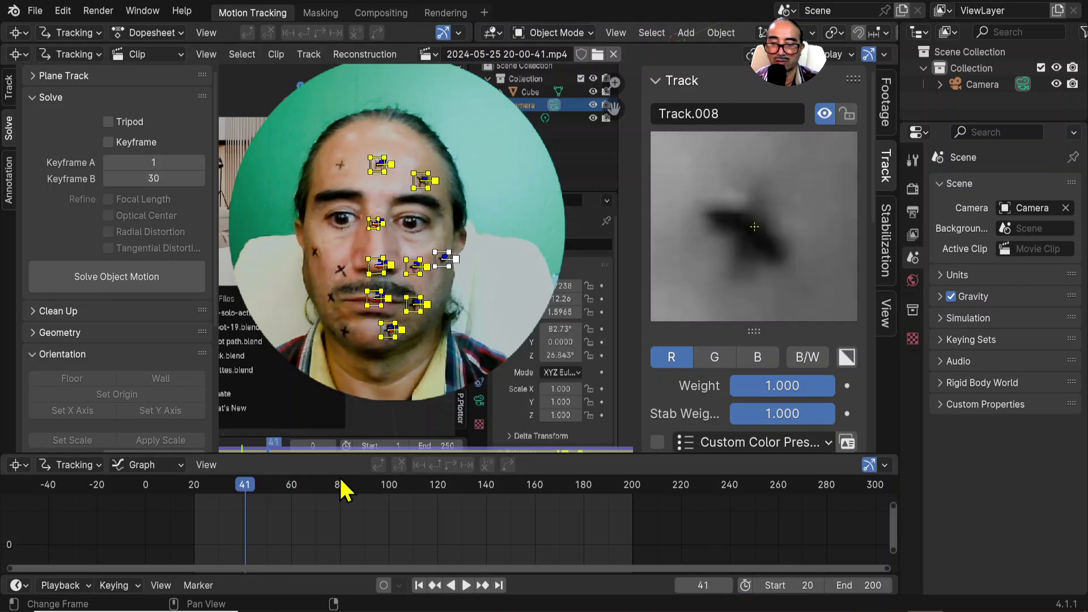
{"action": "left_click_drag", "start_coordinate": [341, 482], "coordinate": [388, 501]}
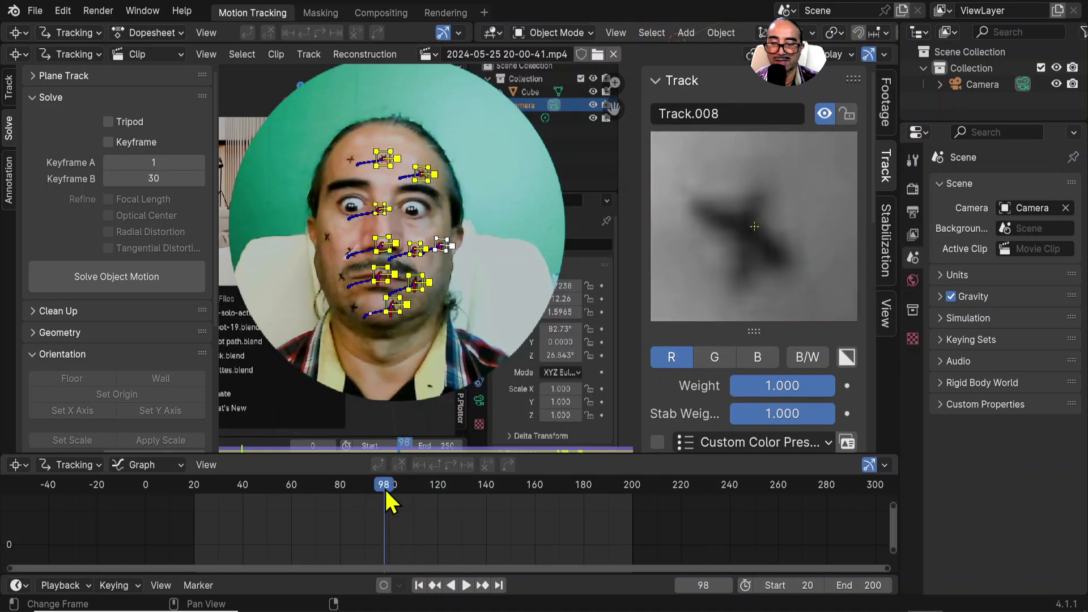
{"action": "left_click", "coordinate": [143, 163]}
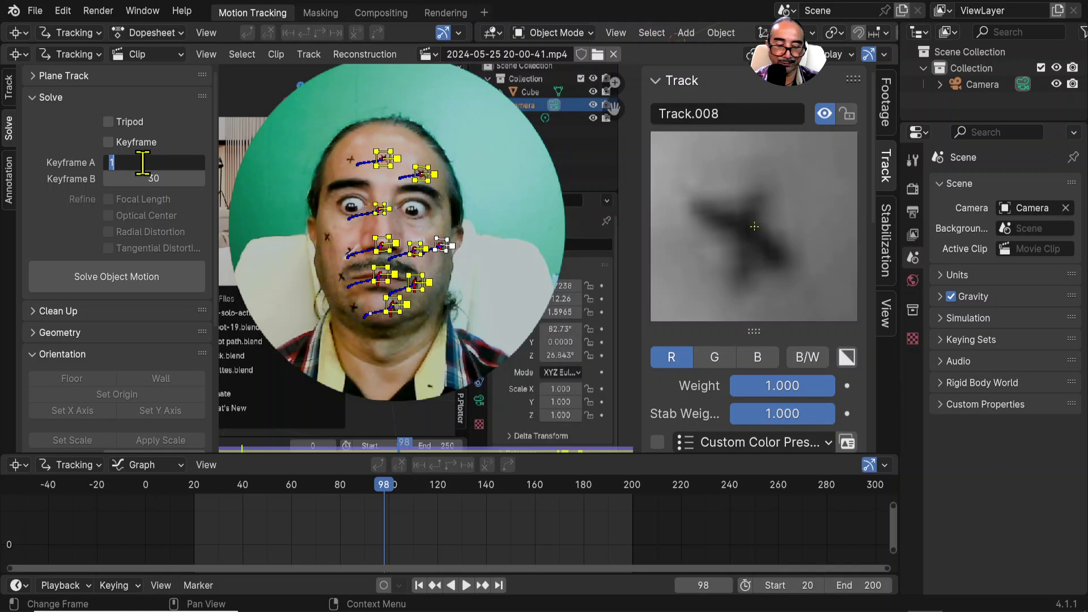
{"action": "type", "text": "98"}
{"action": "key", "text": "Return"}
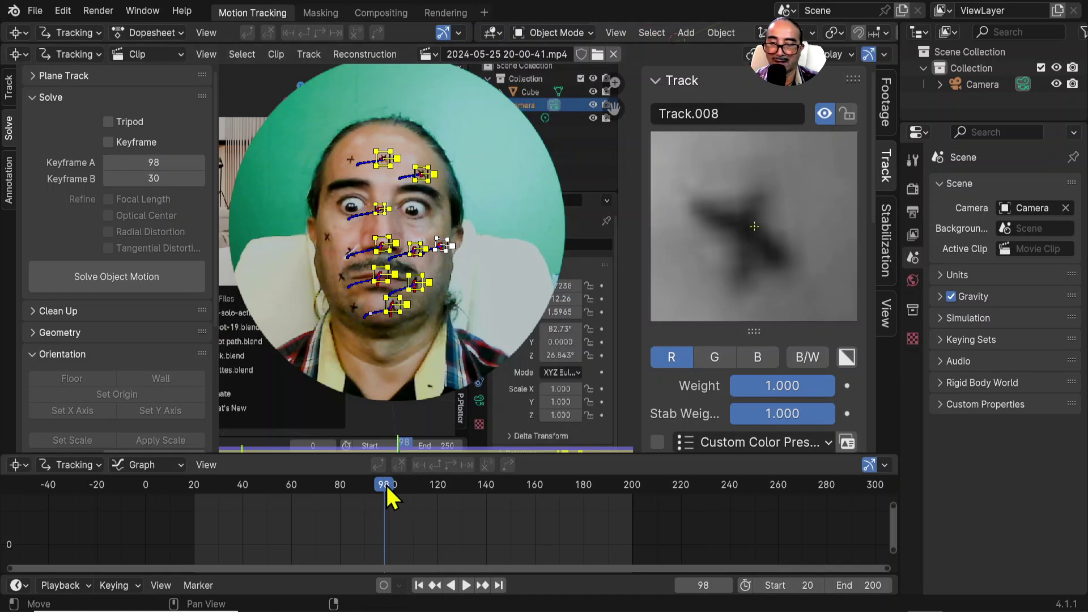
Step: Go to frame 122, set the solve's Keyframe B to 122, and solve the object motion
{"action": "left_click_drag", "start_coordinate": [387, 488], "coordinate": [443, 492]}
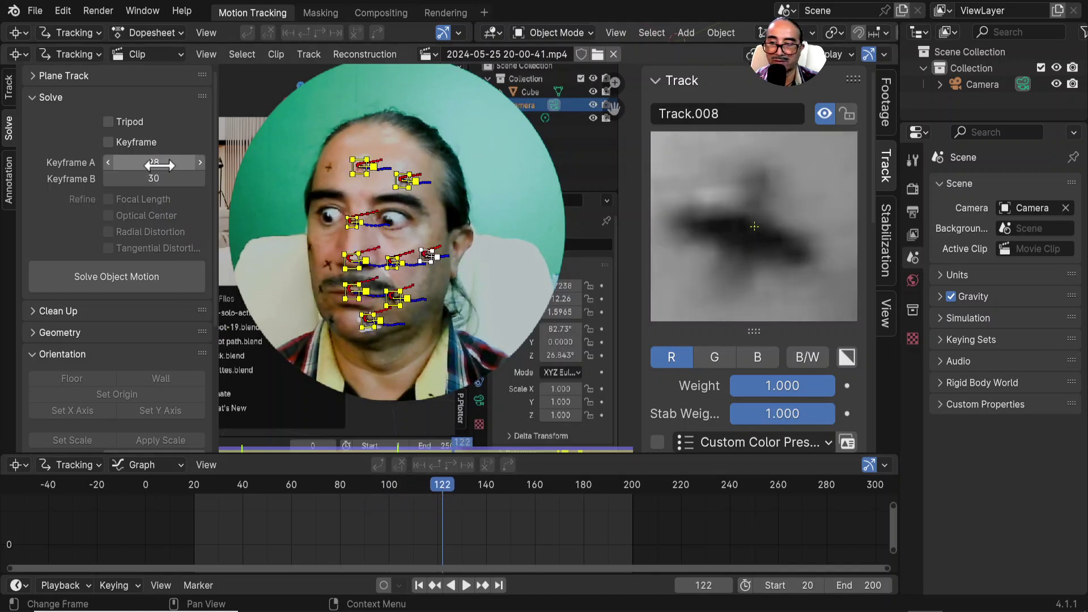
{"action": "left_click", "coordinate": [154, 178]}
{"action": "type", "text": "122"}
{"action": "key", "text": "Return"}
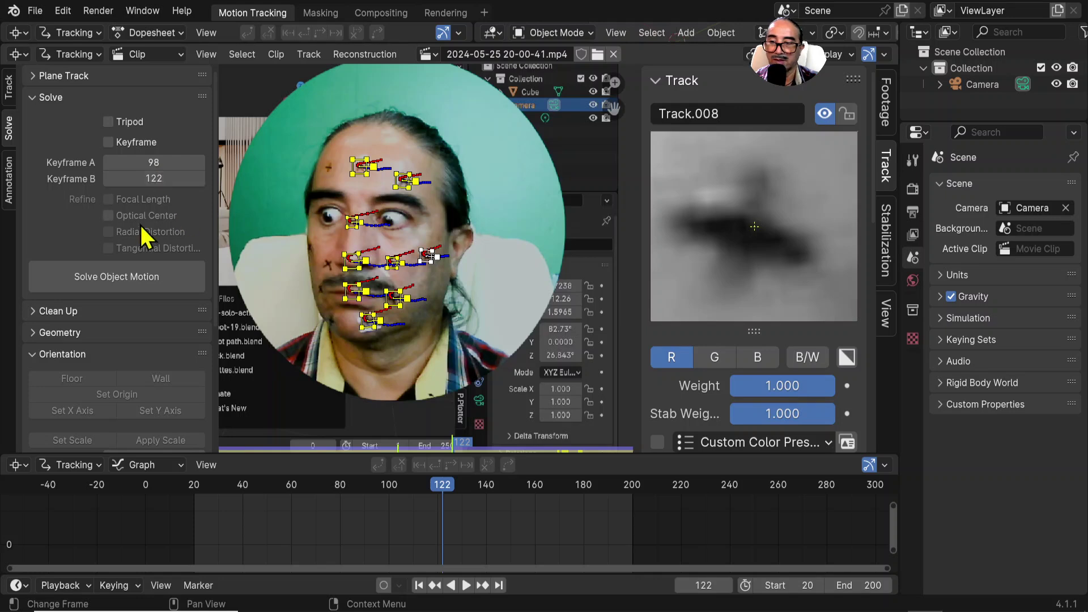
{"action": "left_click", "coordinate": [115, 284]}
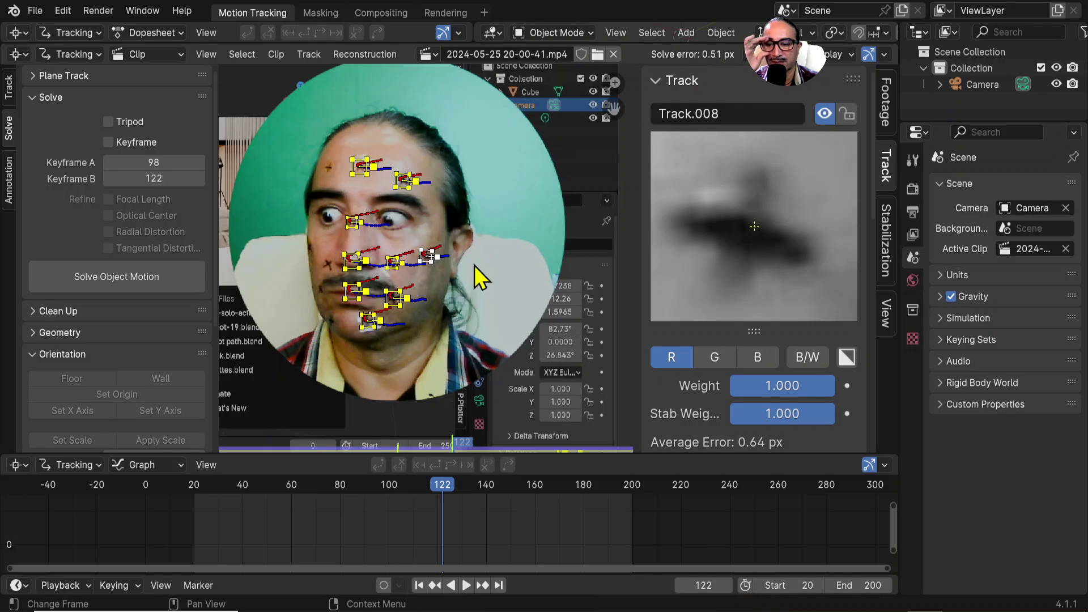
Step: Set the object scale using a distance of 0.1 between the nose and outer cheek markers, and set the Orientation distance to 0.6
{"action": "scroll", "coordinate": [134, 236], "scroll_direction": "down", "scroll_amount": 6}
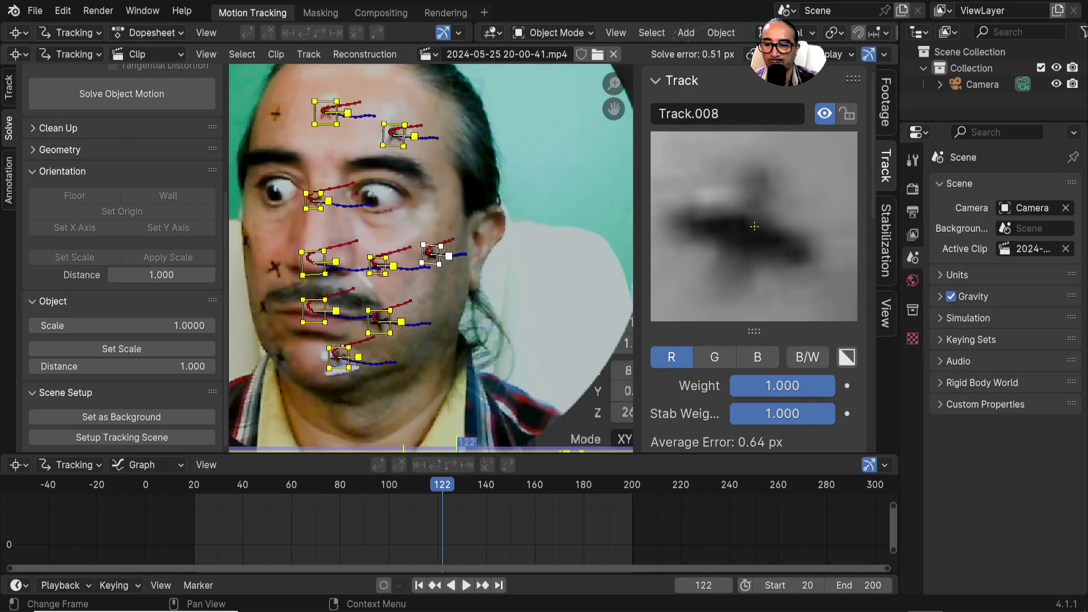
{"action": "left_click", "coordinate": [323, 269]}
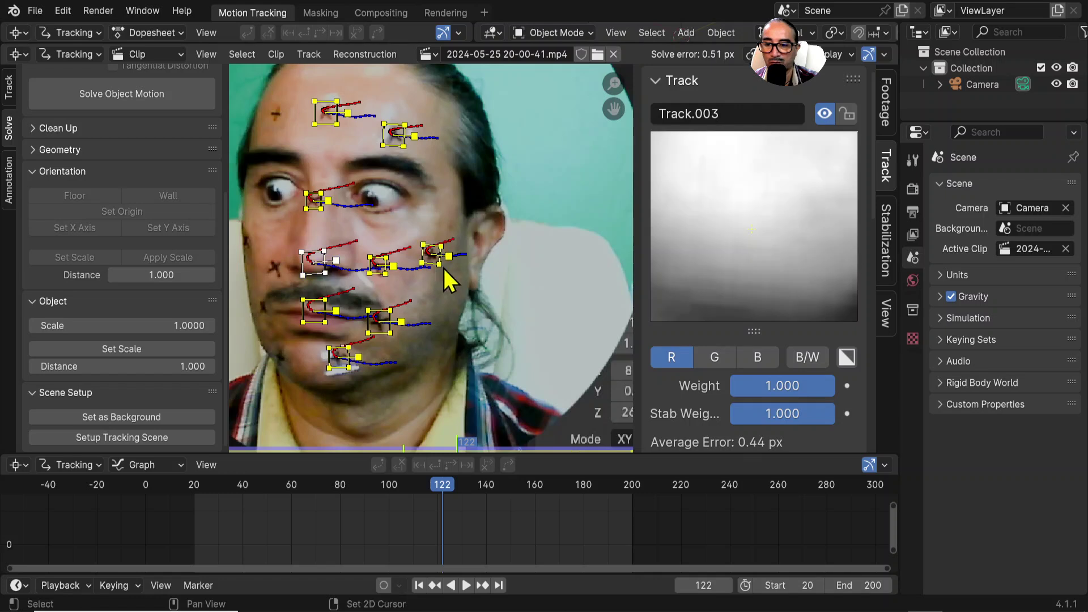
{"action": "left_click", "coordinate": [330, 281]}
{"action": "left_click", "coordinate": [323, 268]}
{"action": "left_click", "coordinate": [442, 258], "text": "shift"}
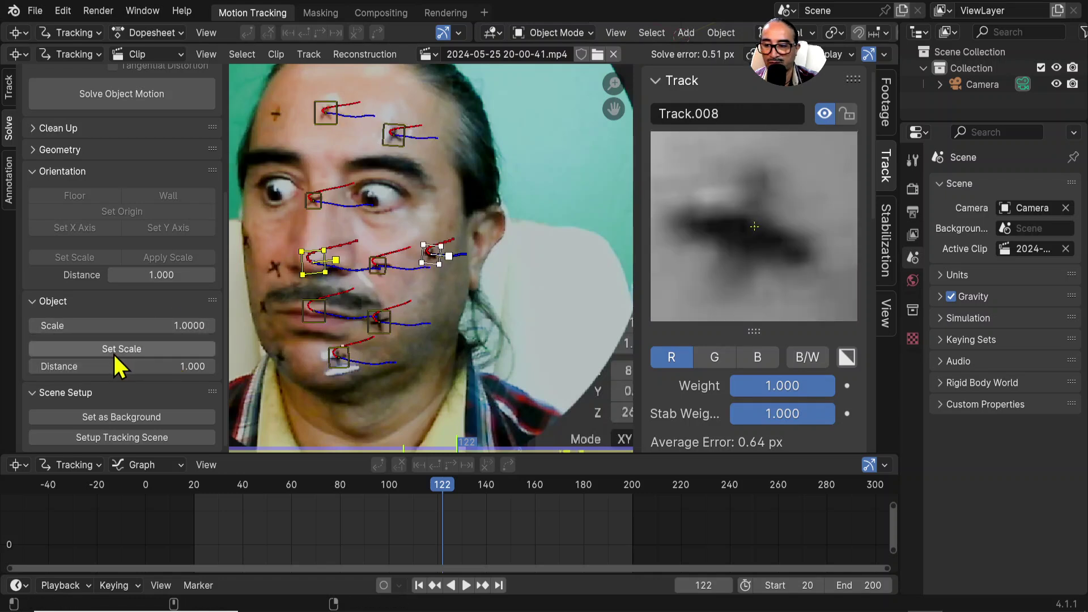
{"action": "left_click", "coordinate": [197, 366]}
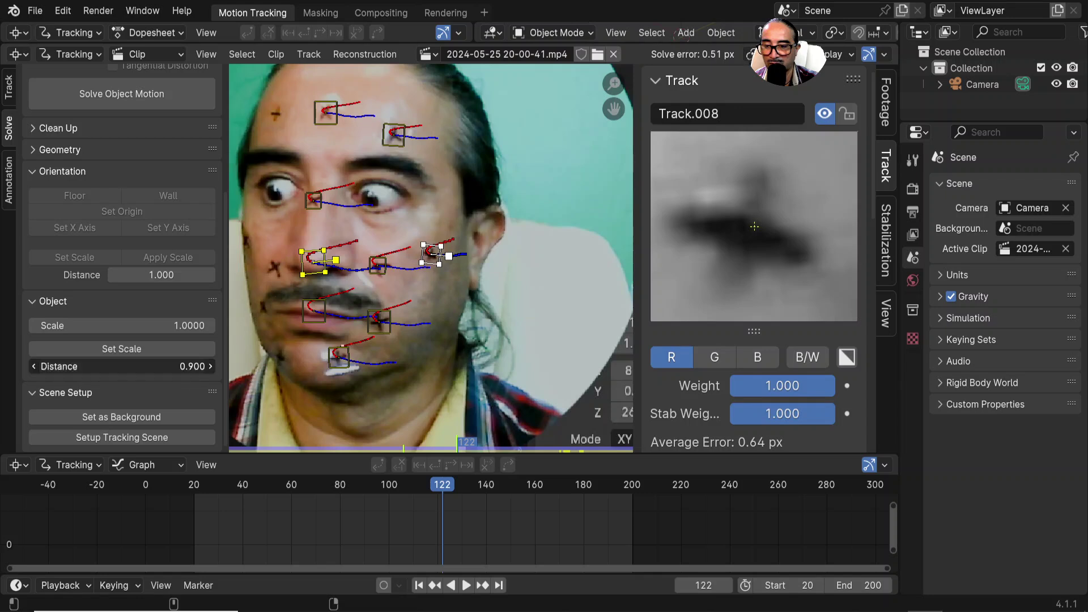
{"action": "key", "text": "Return"}
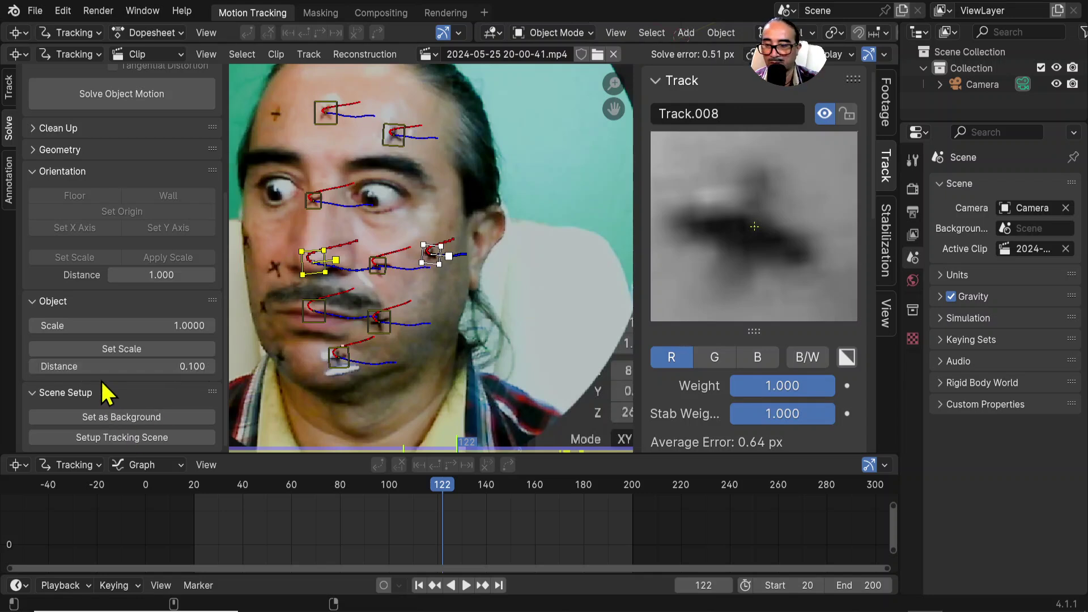
{"action": "left_click", "coordinate": [127, 350]}
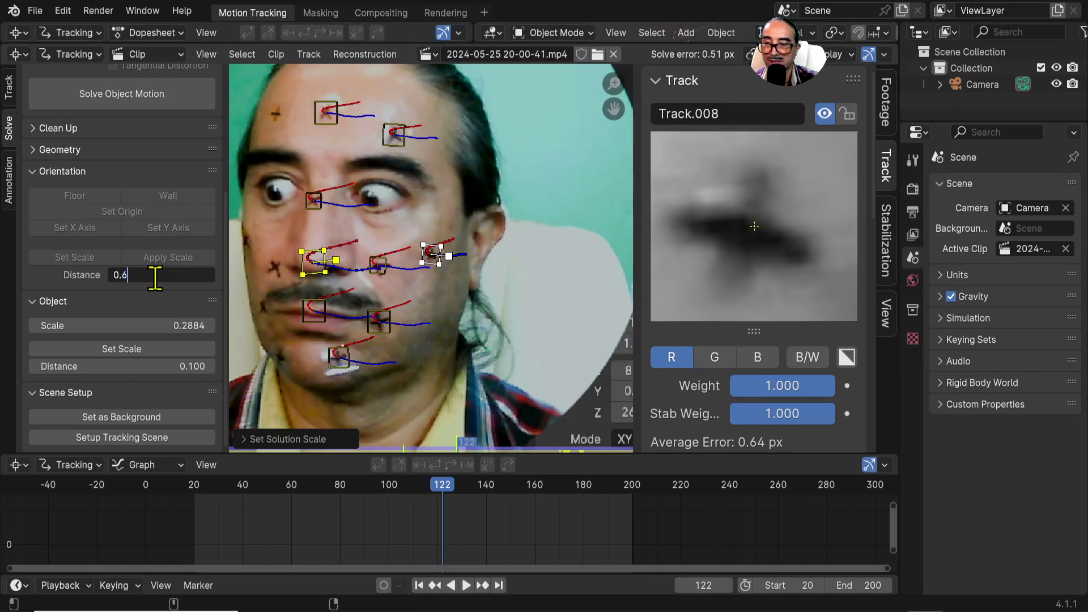
{"action": "key", "text": "Return"}
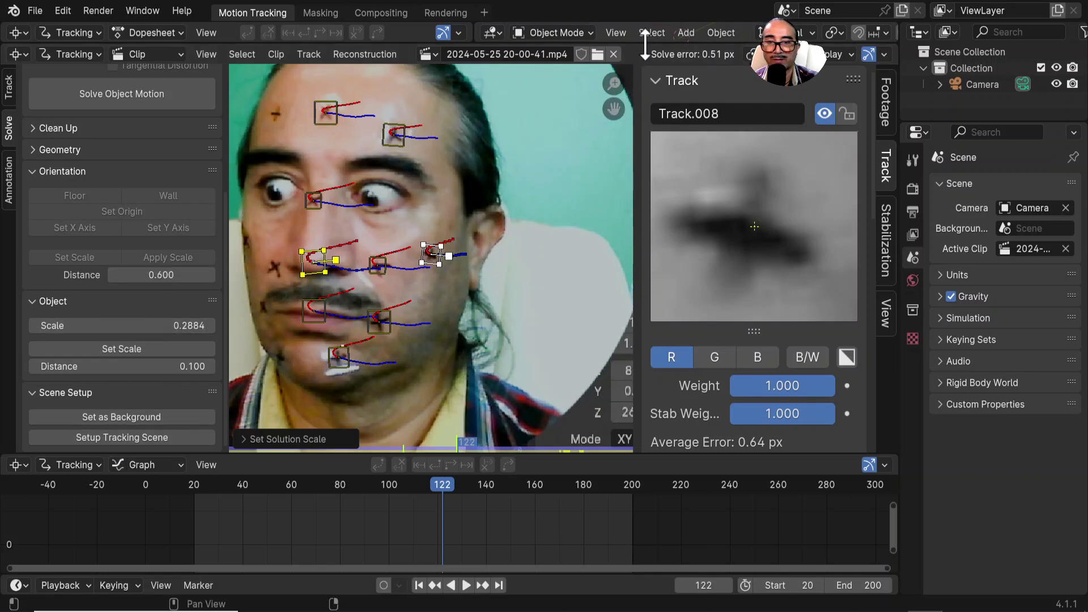
Step: Select the camera in the 3D viewport and set up the tracking scene from the solved clip
{"action": "left_click_drag", "start_coordinate": [644, 44], "coordinate": [646, 288]}
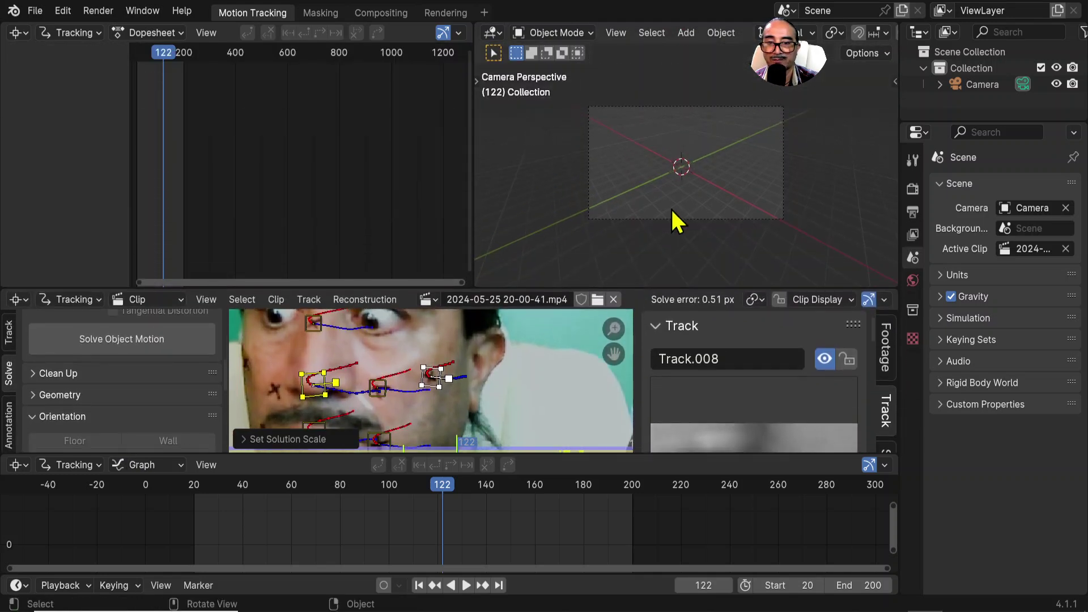
{"action": "left_click", "coordinate": [706, 133]}
{"action": "middle_click_drag", "start_coordinate": [756, 186], "coordinate": [676, 195]}
{"action": "scroll", "coordinate": [641, 178], "scroll_direction": "down", "scroll_amount": 7}
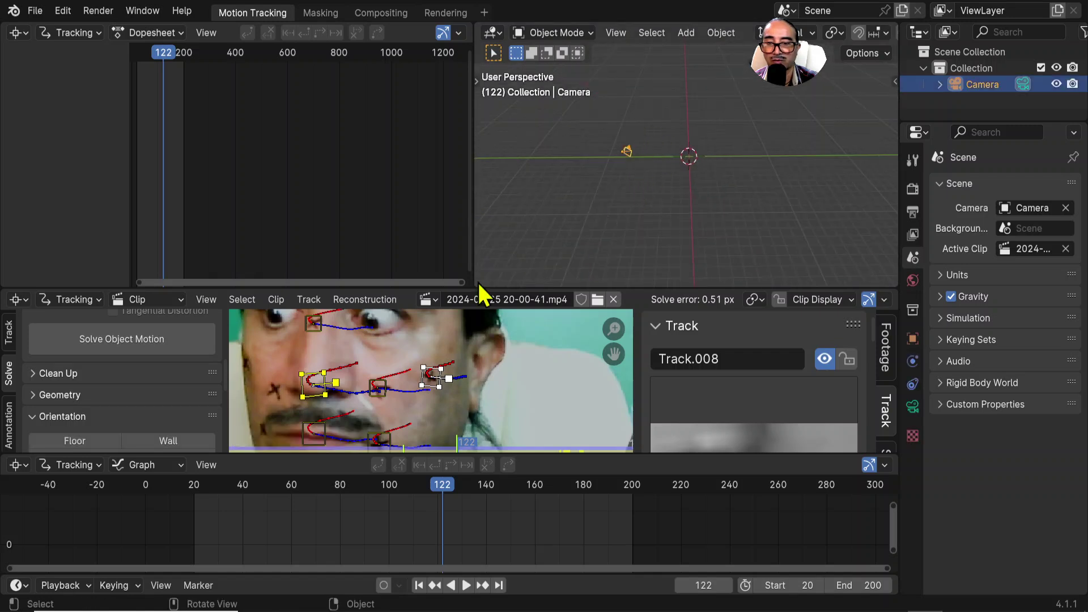
{"action": "left_click_drag", "start_coordinate": [345, 287], "coordinate": [330, 80]}
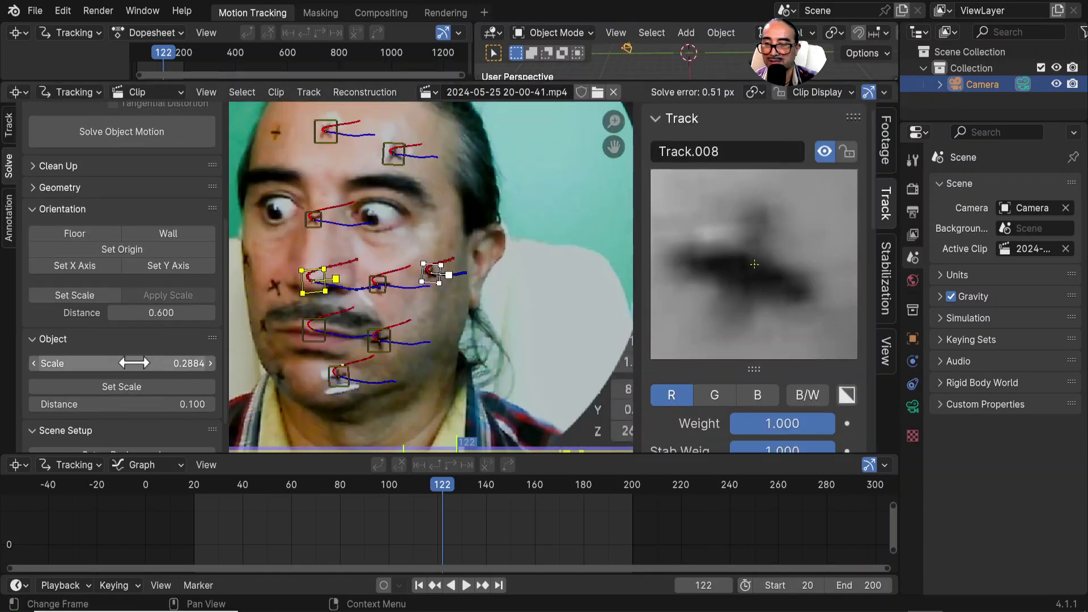
{"action": "scroll", "coordinate": [134, 363], "scroll_direction": "down", "scroll_amount": 2}
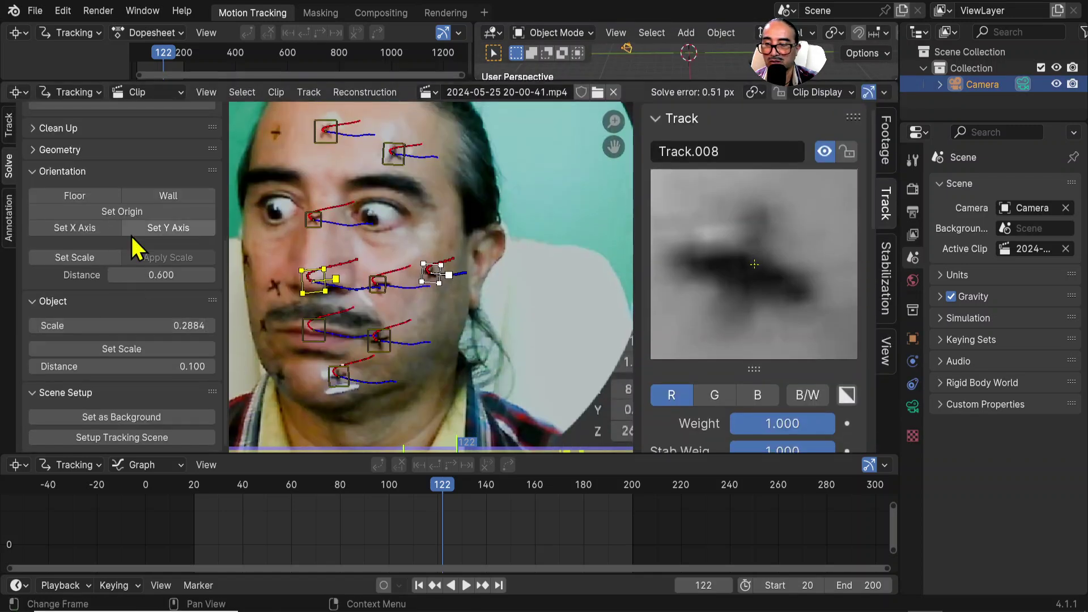
{"action": "left_click", "coordinate": [114, 436]}
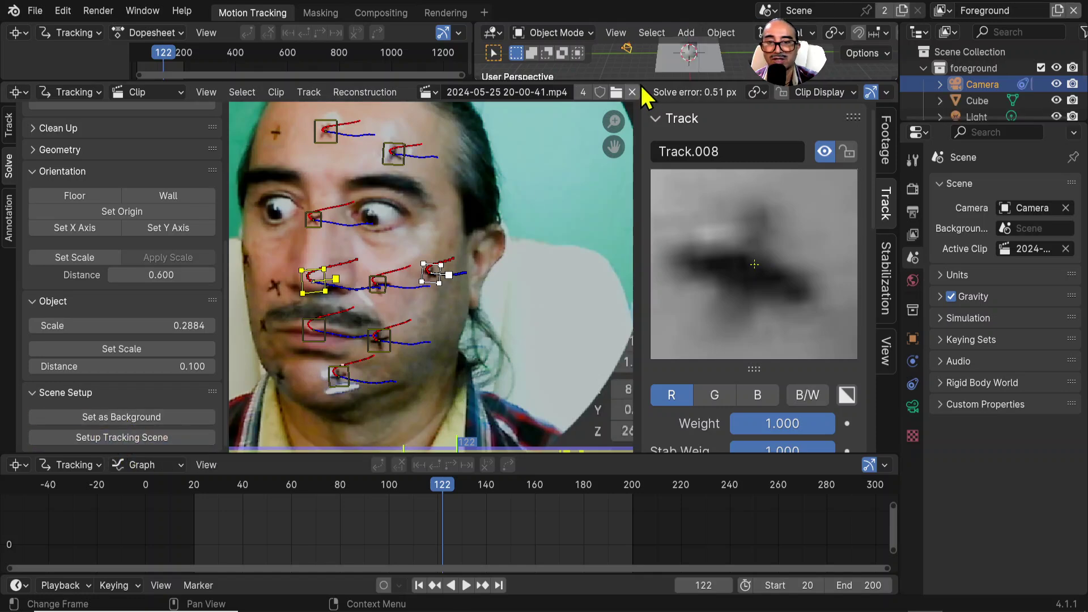
Step: View the scene through the camera and delete the ground plane and the cube
{"action": "left_click_drag", "start_coordinate": [655, 81], "coordinate": [660, 240]}
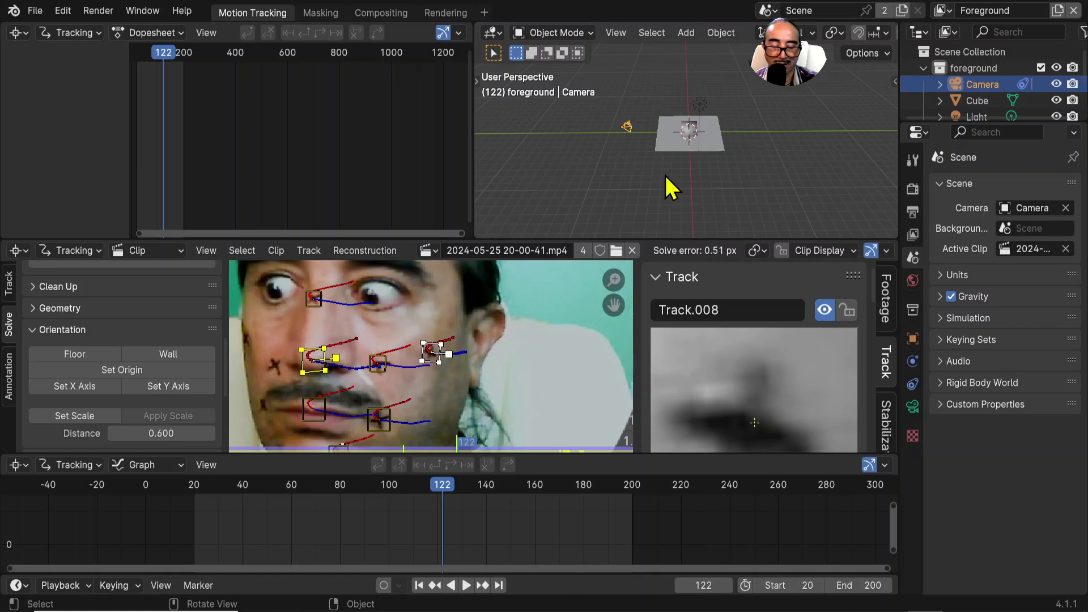
{"action": "key", "text": "KP_0"}
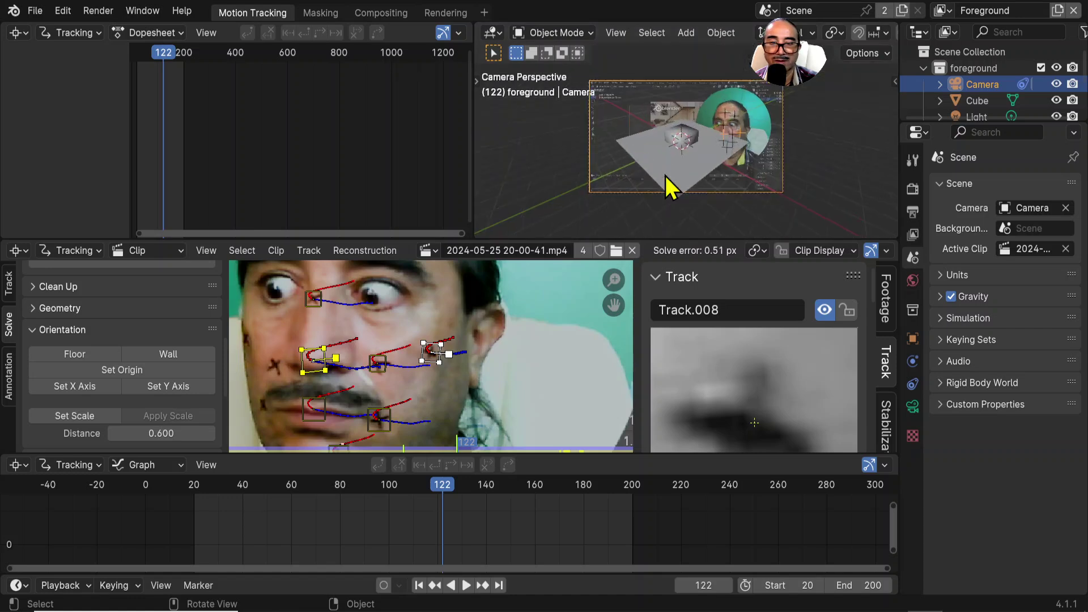
{"action": "key", "text": "Home"}
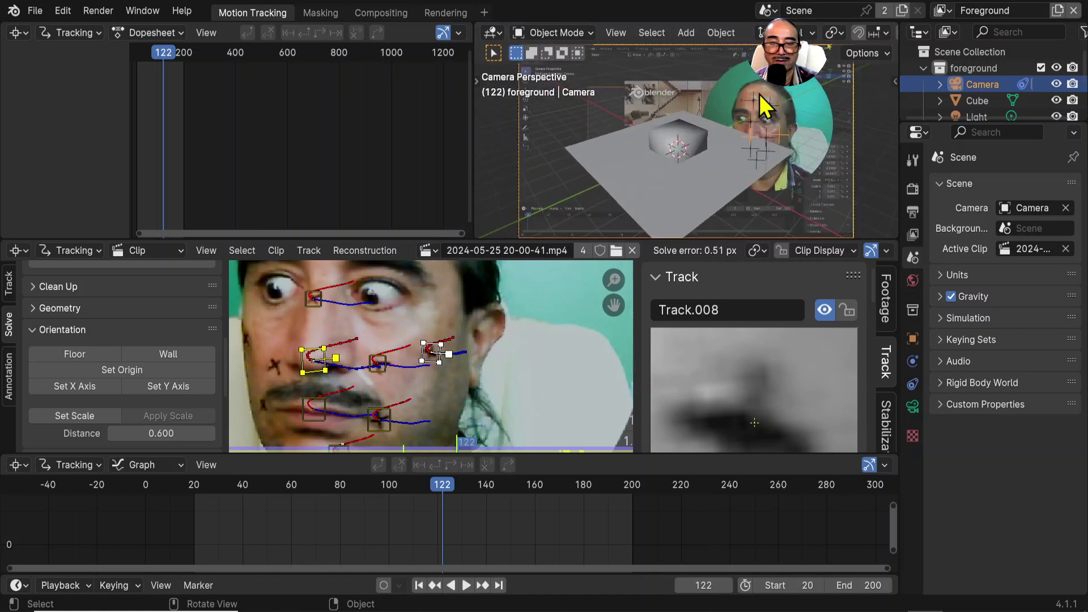
{"action": "left_click", "coordinate": [686, 144]}
{"action": "key", "text": "g"}
{"action": "left_click", "coordinate": [660, 167]}
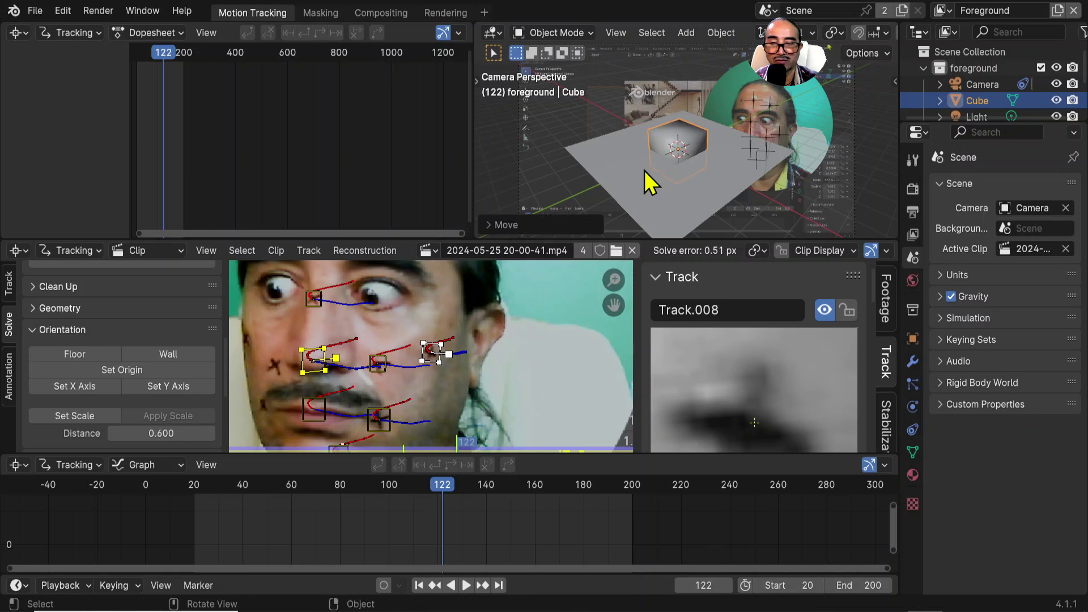
{"action": "left_click", "coordinate": [644, 171]}
{"action": "key", "text": "x"}
{"action": "left_click", "coordinate": [645, 170]}
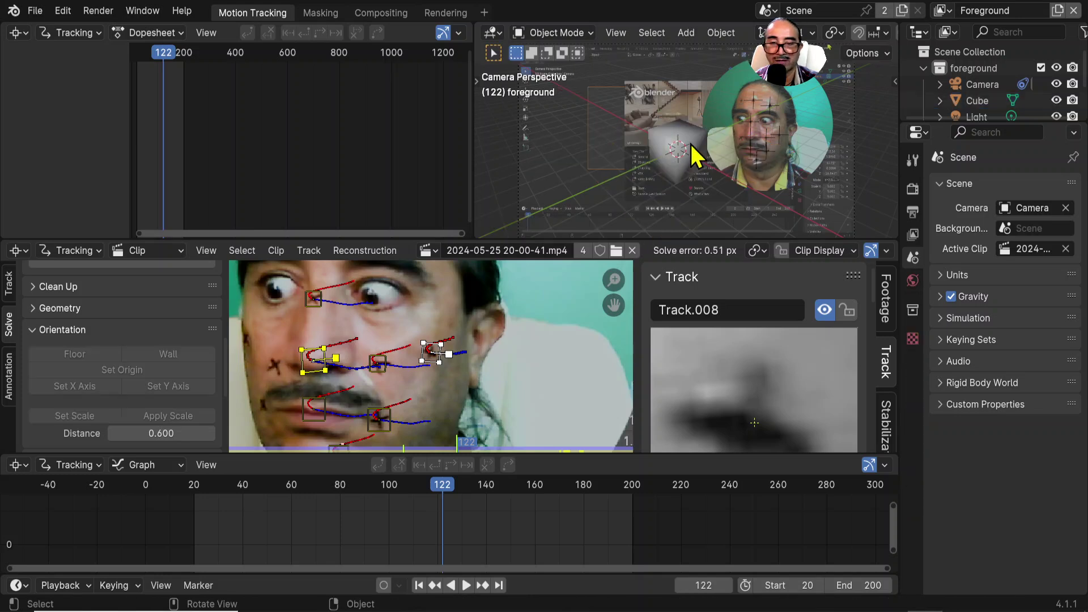
{"action": "key", "text": "x"}
{"action": "left_click", "coordinate": [695, 149]}
Step: Maximize the 3D viewport on the face and play the clip to check that the tracked empties follow the face markers
{"action": "scroll", "coordinate": [790, 154], "scroll_direction": "up", "scroll_amount": 2}
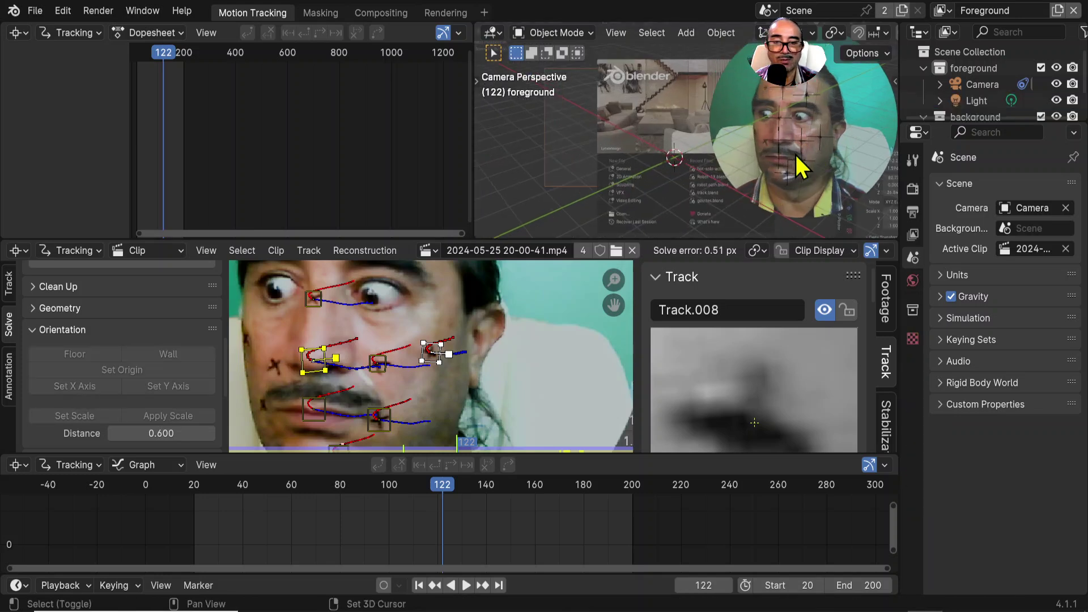
{"action": "middle_click_drag", "start_coordinate": [790, 154], "coordinate": [676, 149], "text": "shift"}
{"action": "scroll", "coordinate": [668, 150], "scroll_direction": "up", "scroll_amount": 3}
{"action": "left_click", "coordinate": [634, 152]}
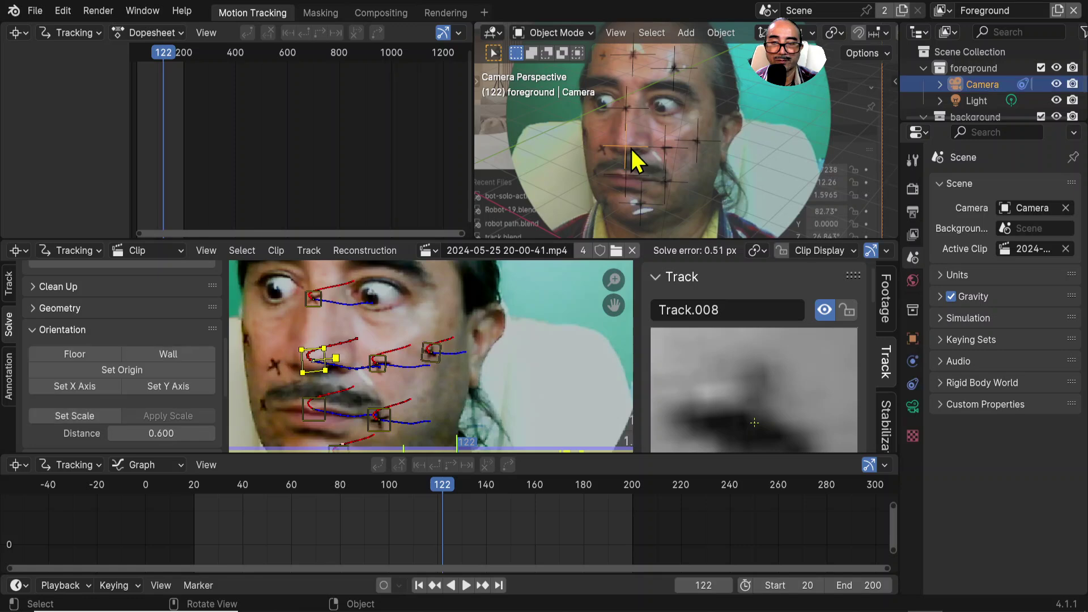
{"action": "key", "text": "ctrl+space"}
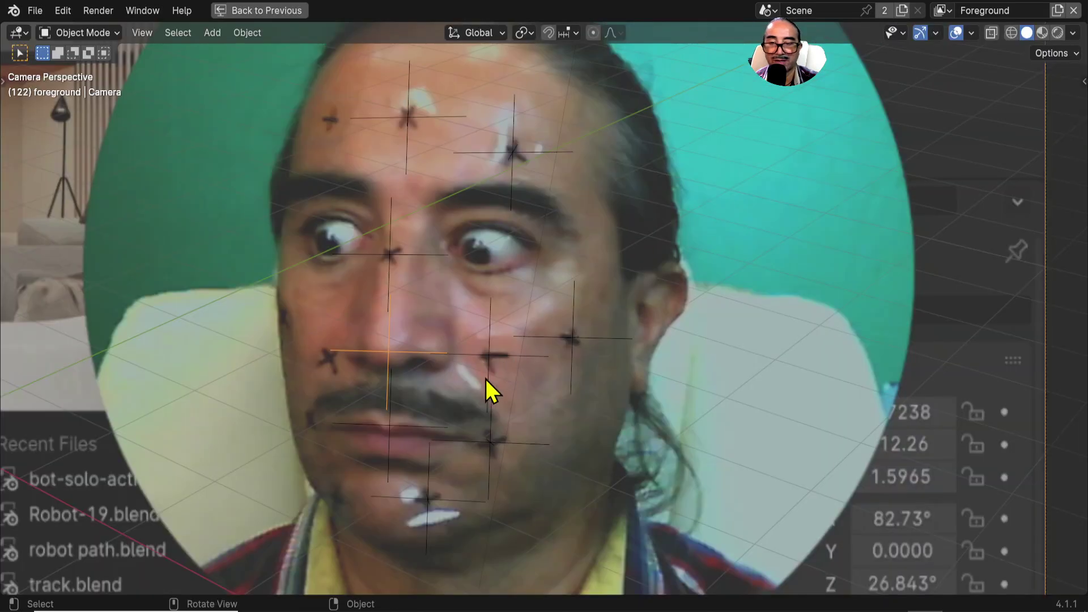
{"action": "middle_click_drag", "start_coordinate": [499, 381], "coordinate": [552, 353], "text": "shift"}
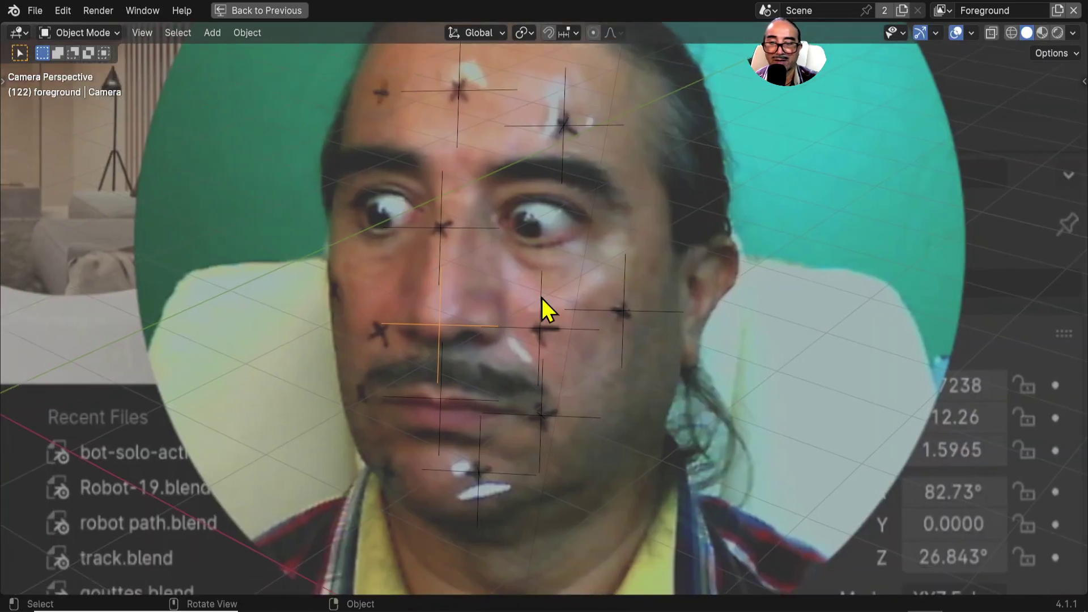
{"action": "key", "text": "space"}
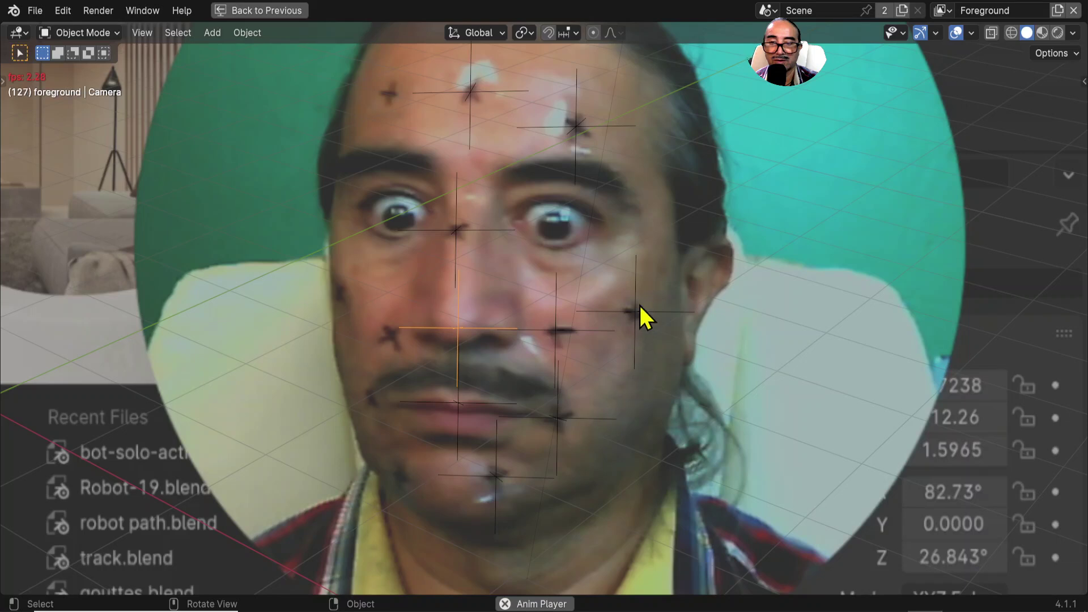
{"action": "key", "text": "space"}
Step: Examine where the camera and the tracked face empties sit in the scene from outside the camera view
{"action": "scroll", "coordinate": [701, 305], "scroll_direction": "down", "scroll_amount": 2}
{"action": "middle_click_drag", "start_coordinate": [701, 305], "coordinate": [578, 314]}
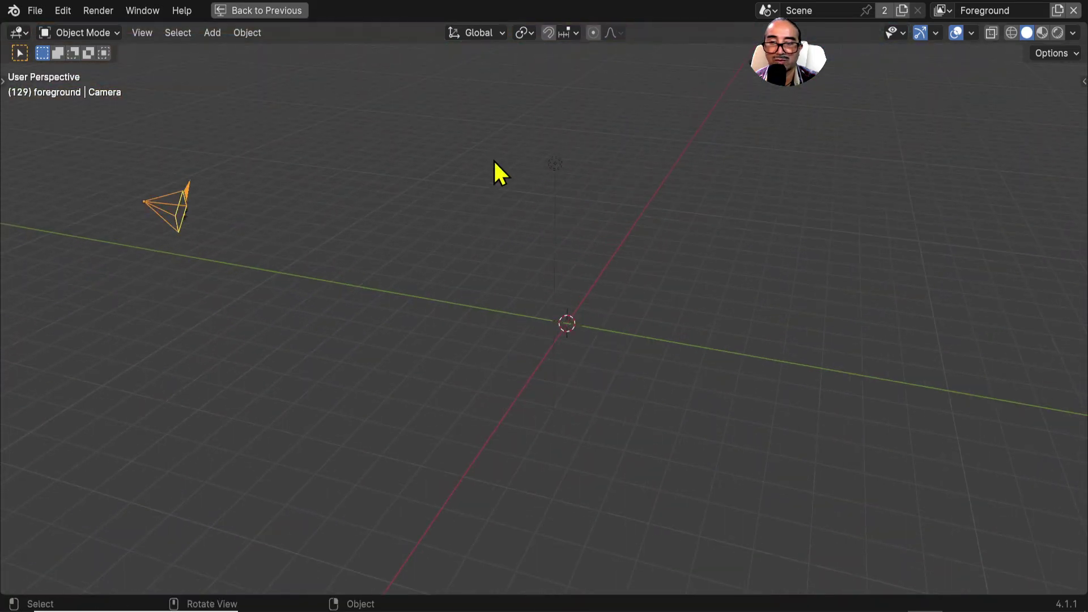
{"action": "left_click_drag", "start_coordinate": [388, 114], "coordinate": [486, 379]}
{"action": "key", "text": "a"}
{"action": "middle_click_drag", "start_coordinate": [487, 379], "coordinate": [610, 386]}
{"action": "scroll", "coordinate": [563, 347], "scroll_direction": "up", "scroll_amount": 3}
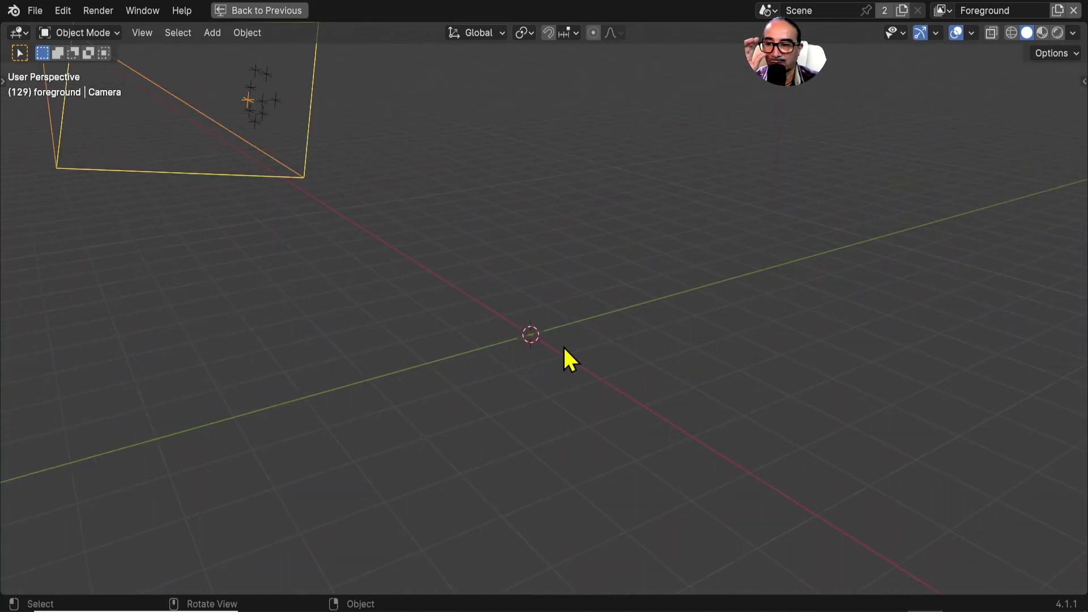
{"action": "middle_click_drag", "start_coordinate": [341, 183], "coordinate": [474, 264], "text": "shift"}
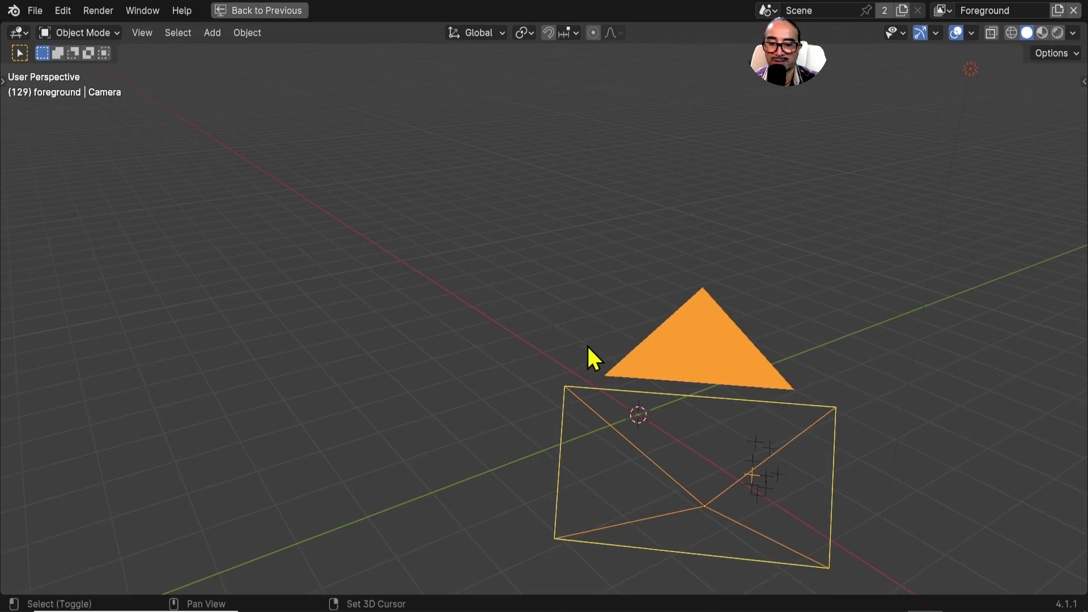
{"action": "middle_click_drag", "start_coordinate": [588, 347], "coordinate": [525, 287], "text": "shift"}
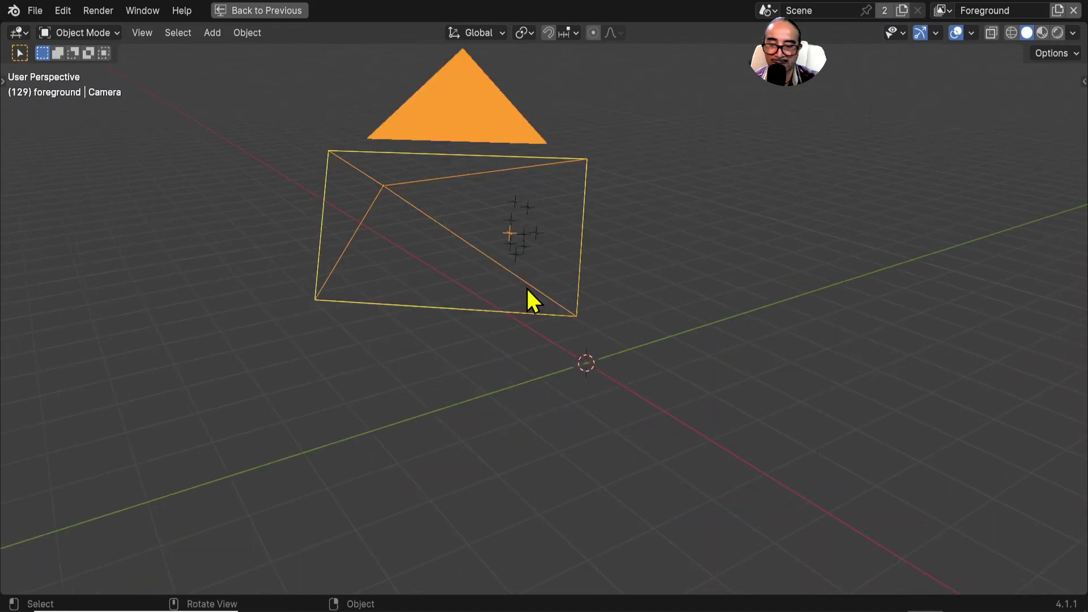
{"action": "left_click", "coordinate": [457, 358]}
{"action": "left_click", "coordinate": [401, 200]}
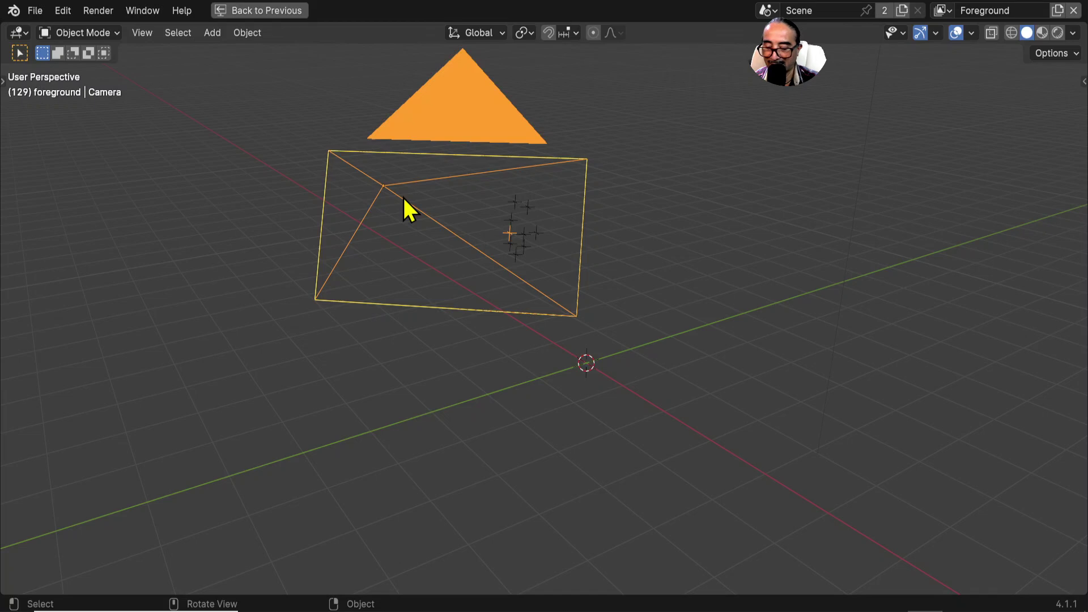
Step: Clear the camera's location and rotation
{"action": "key", "text": "ctrl+g"}
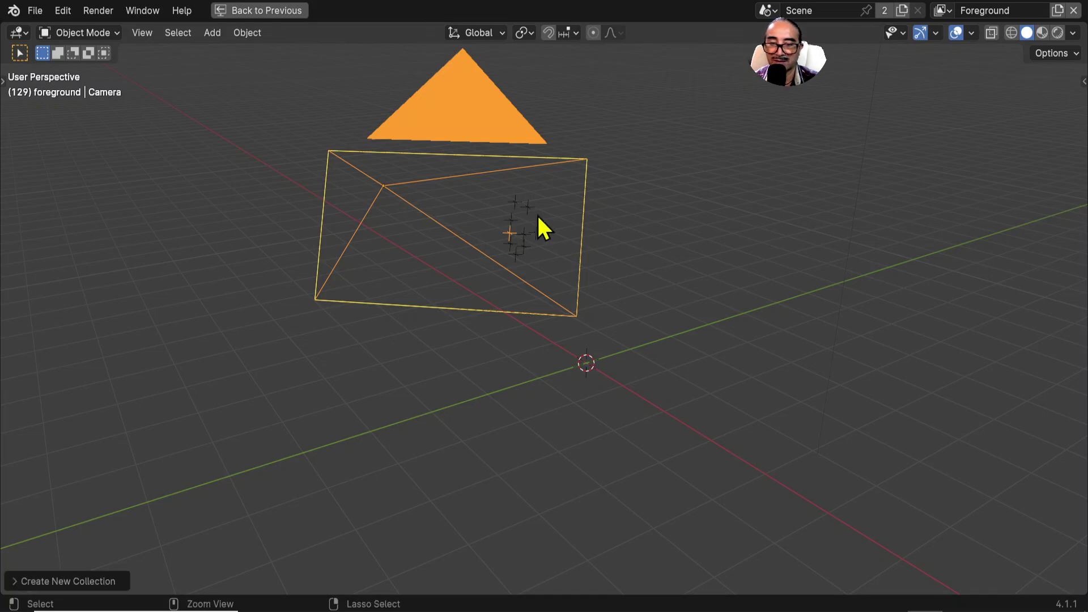
{"action": "scroll", "coordinate": [629, 345], "scroll_direction": "down", "scroll_amount": 5}
{"action": "middle_click_drag", "start_coordinate": [632, 347], "coordinate": [599, 348]}
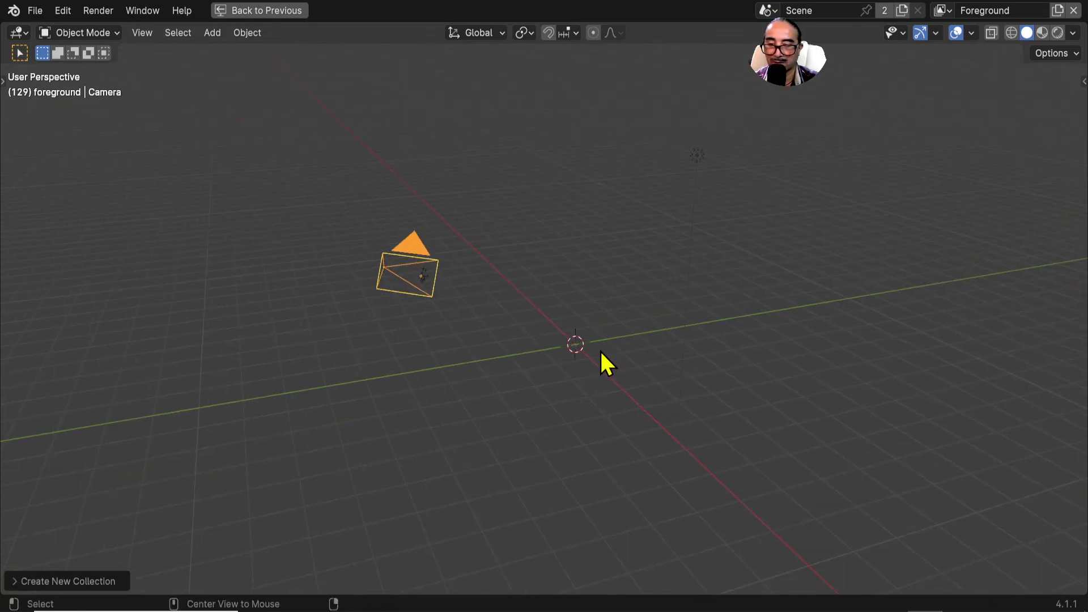
{"action": "key", "text": "alt+g"}
{"action": "key", "text": "alt+r"}
Step: Rotate the camera in the right orthographic view so it faces nearly horizontally along the Y axis
{"action": "key", "text": "KP_3"}
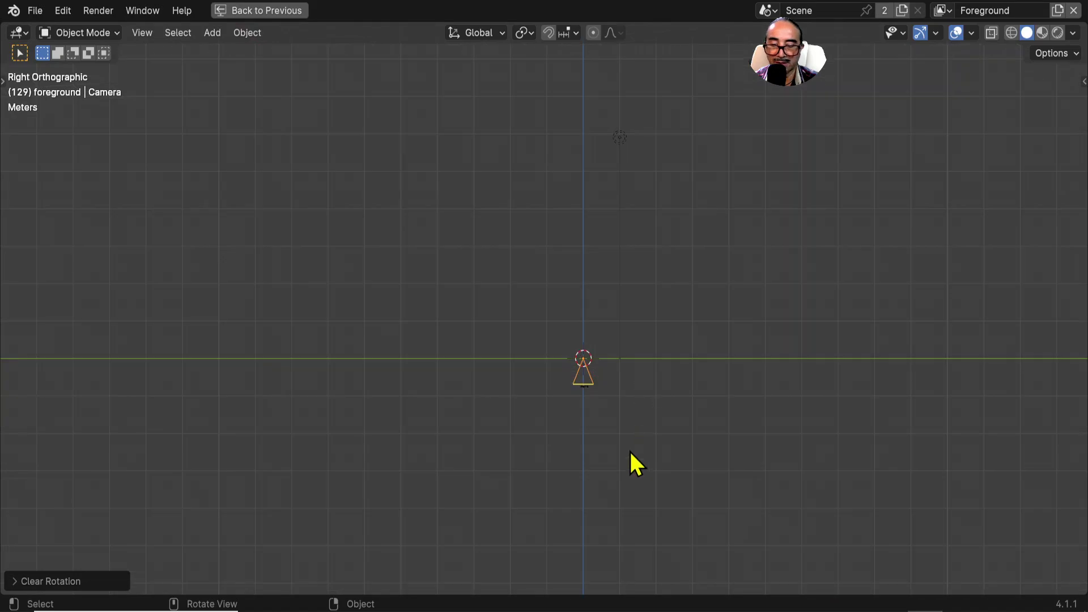
{"action": "scroll", "coordinate": [630, 452], "scroll_direction": "up", "scroll_amount": 3}
{"action": "key", "text": "r"}
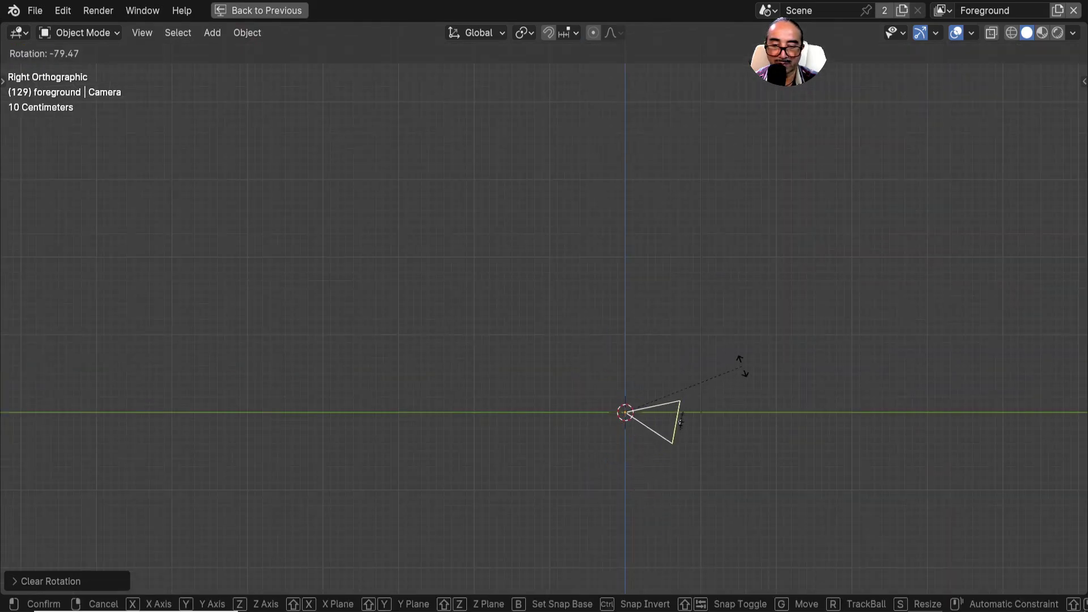
{"action": "left_click", "coordinate": [738, 355]}
Step: Move the camera back and up along the Y and Z axes until the face empties line up above the world origin
{"action": "middle_click_drag", "start_coordinate": [718, 475], "coordinate": [601, 381], "text": "shift"}
{"action": "scroll", "coordinate": [601, 382], "scroll_direction": "up", "scroll_amount": 4}
{"action": "key", "text": "g"}
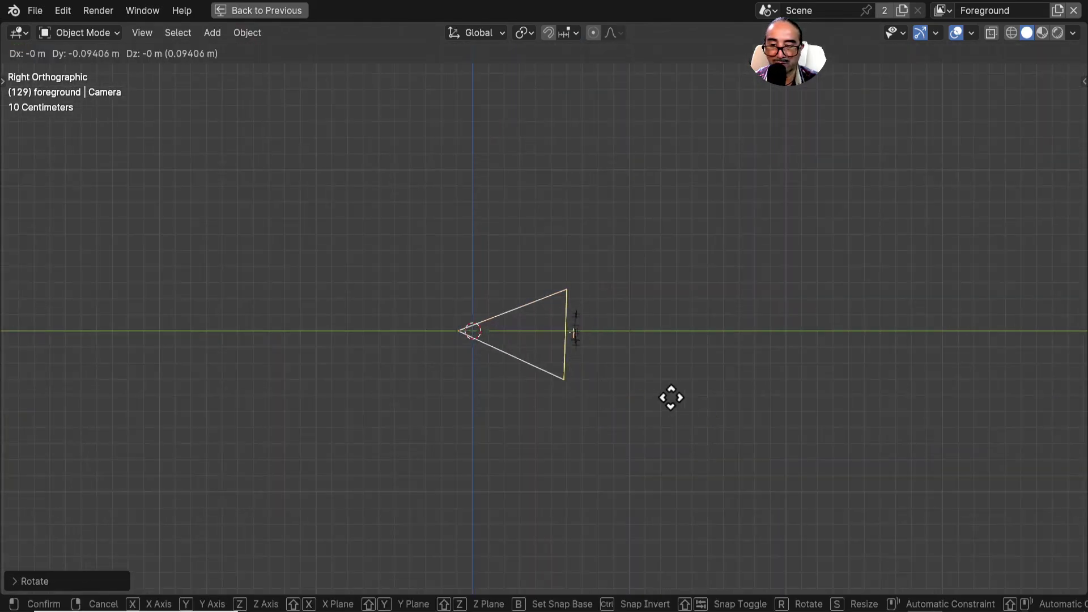
{"action": "left_click", "coordinate": [576, 377]}
{"action": "scroll", "coordinate": [535, 386], "scroll_direction": "up", "scroll_amount": 5}
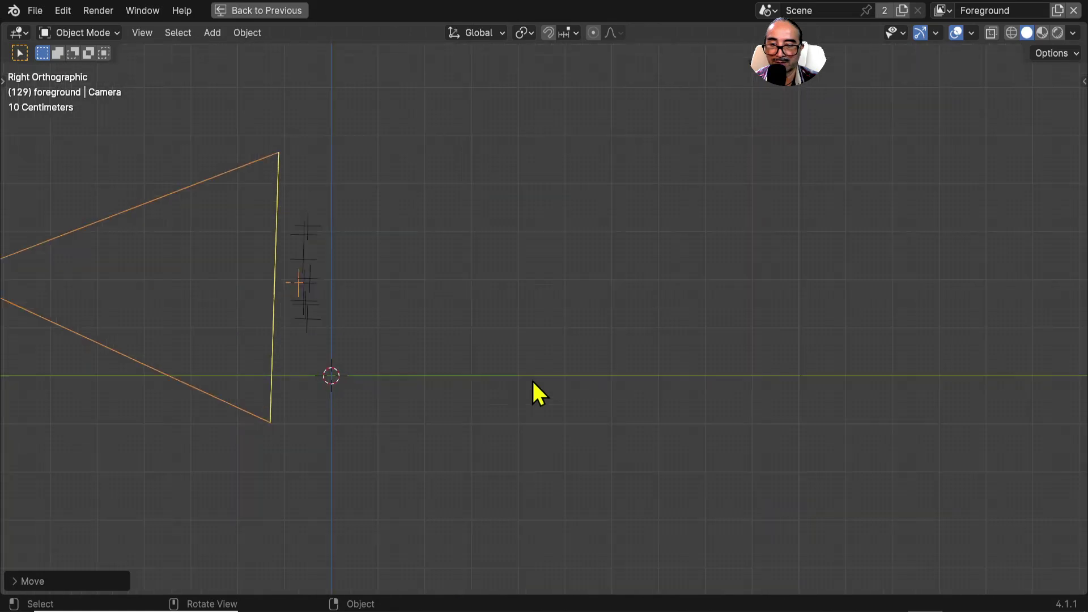
{"action": "middle_click_drag", "start_coordinate": [414, 395], "coordinate": [553, 393], "text": "shift"}
{"action": "key", "text": "g"}
{"action": "left_click", "coordinate": [581, 415]}
{"action": "middle_click_drag", "start_coordinate": [598, 362], "coordinate": [615, 386], "text": "ctrl"}
{"action": "scroll", "coordinate": [614, 386], "scroll_direction": "up", "scroll_amount": 4}
{"action": "middle_click_drag", "start_coordinate": [521, 343], "coordinate": [639, 330], "text": "shift"}
{"action": "scroll", "coordinate": [612, 249], "scroll_direction": "up", "scroll_amount": 2}
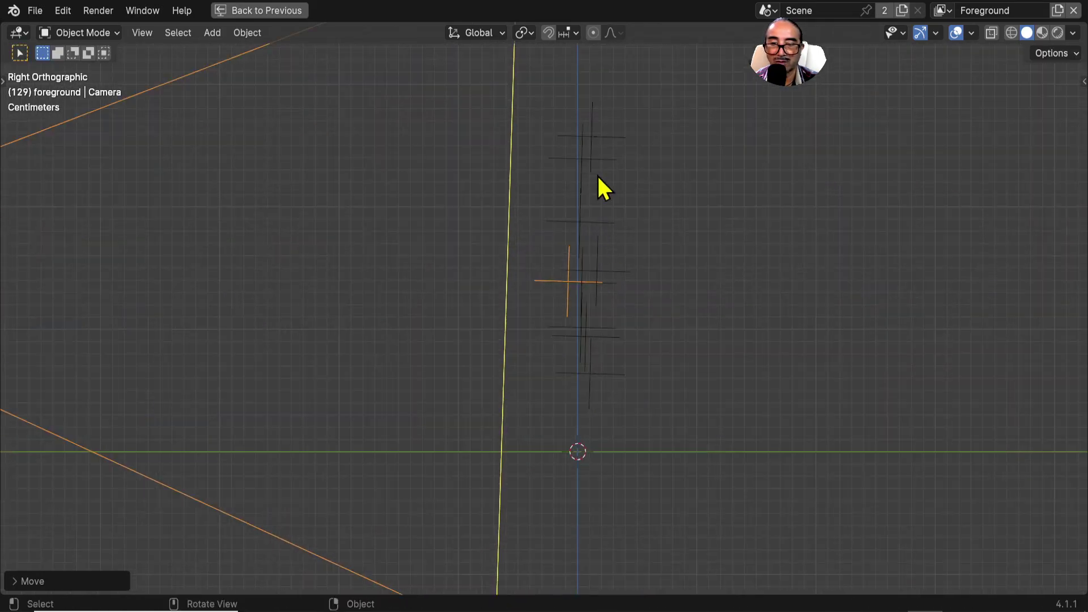
Step: Play the animation in the side view to check the face empties' motion, and return to the full workspace
{"action": "left_click_drag", "start_coordinate": [522, 49], "coordinate": [688, 494]}
{"action": "scroll", "coordinate": [673, 331], "scroll_direction": "down", "scroll_amount": 3}
{"action": "key", "text": "space"}
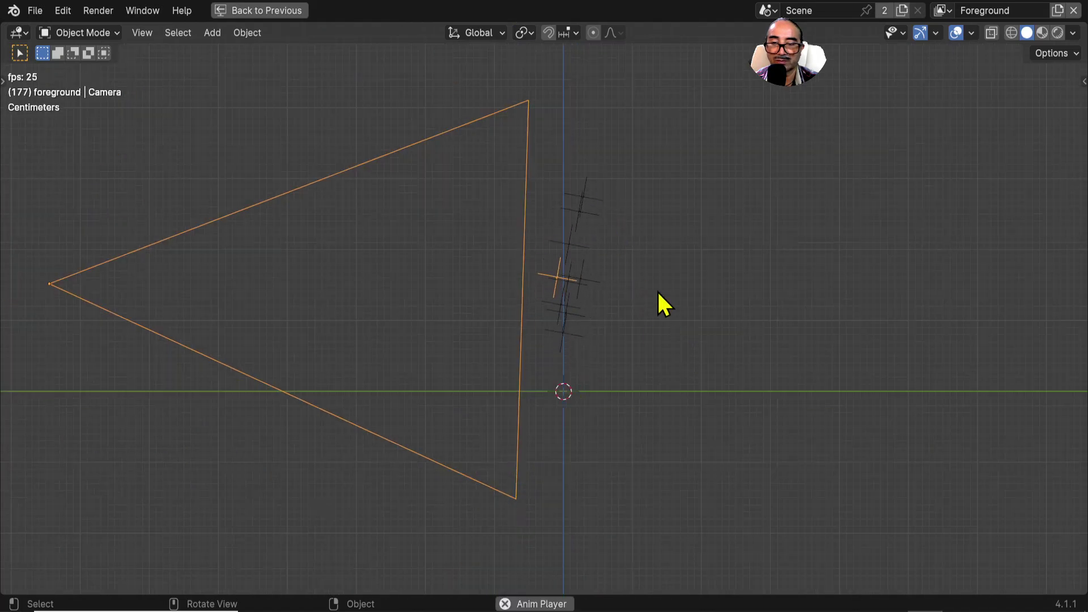
{"action": "key", "text": "space"}
{"action": "key", "text": "ctrl+space"}
Step: Set the camera's focal length to 30 mm and scale the camera down slightly in the side view
{"action": "left_click", "coordinate": [913, 406]}
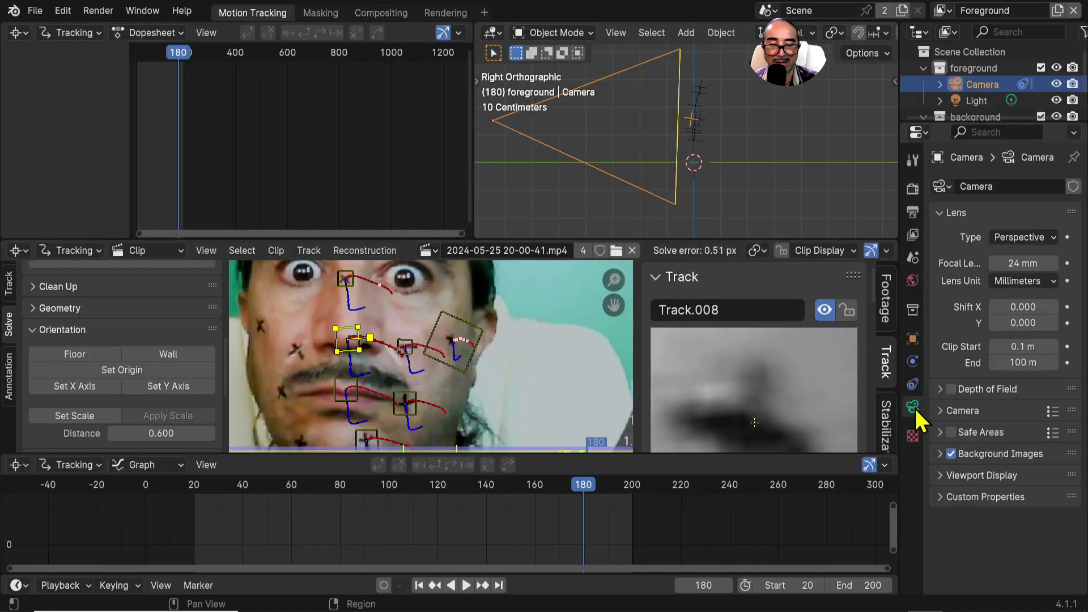
{"action": "left_click", "coordinate": [966, 411]}
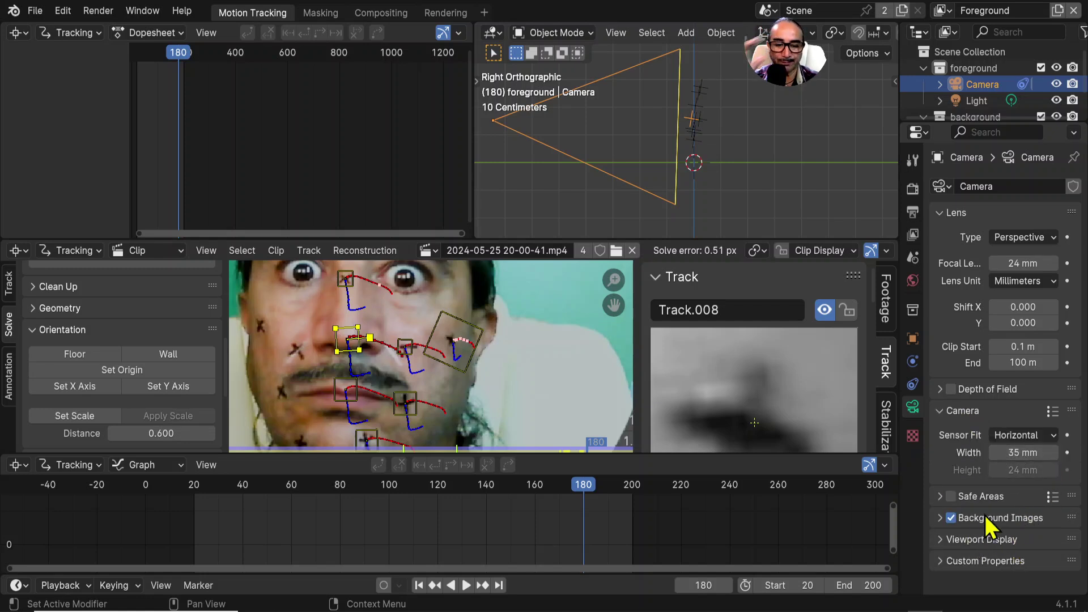
{"action": "left_click", "coordinate": [1026, 262]}
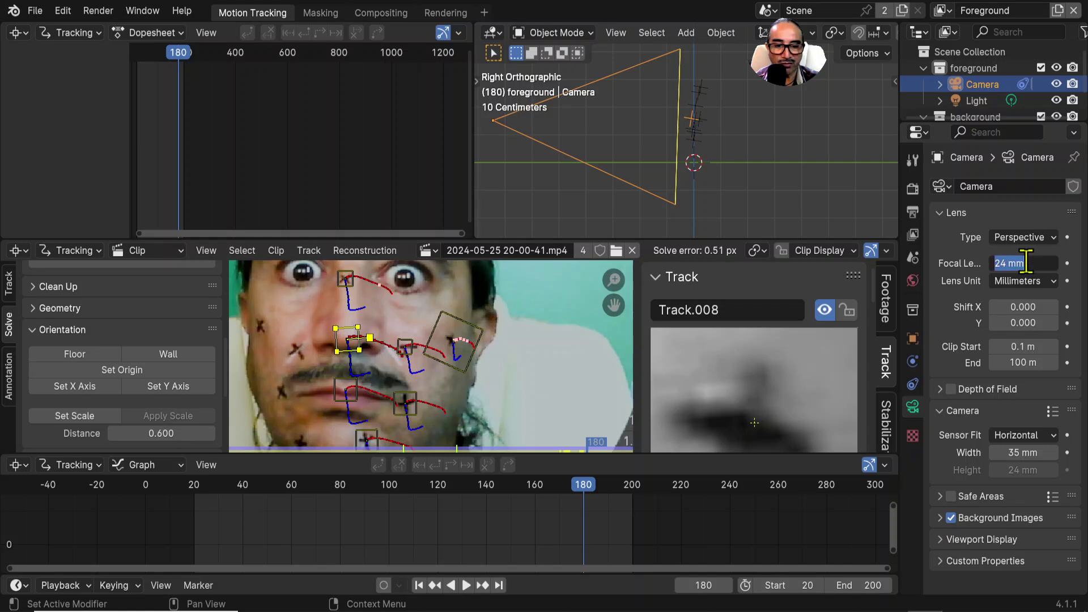
{"action": "type", "text": "30"}
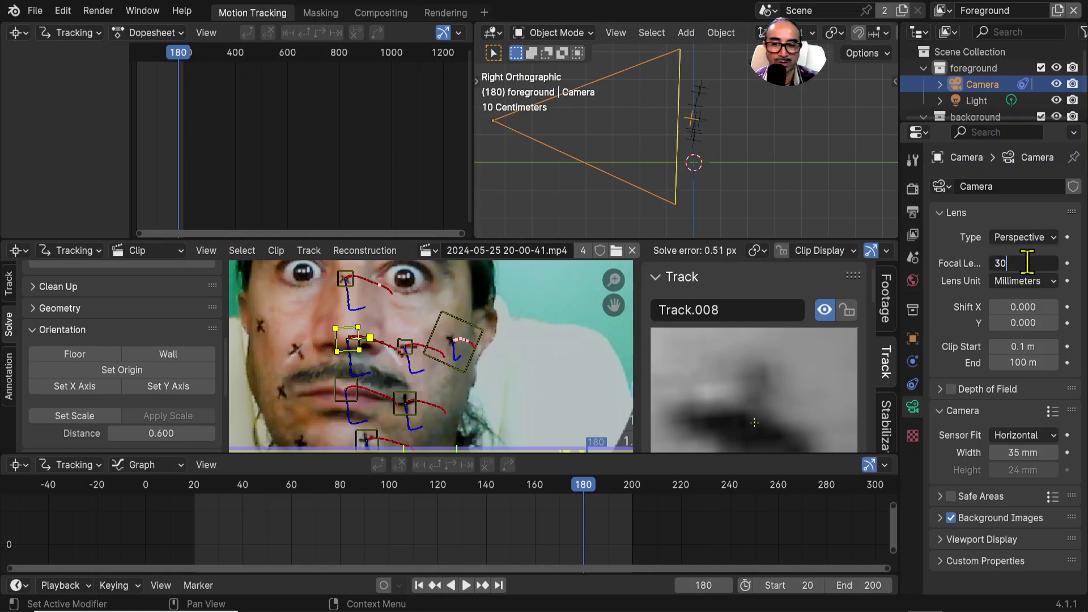
{"action": "key", "text": "Return"}
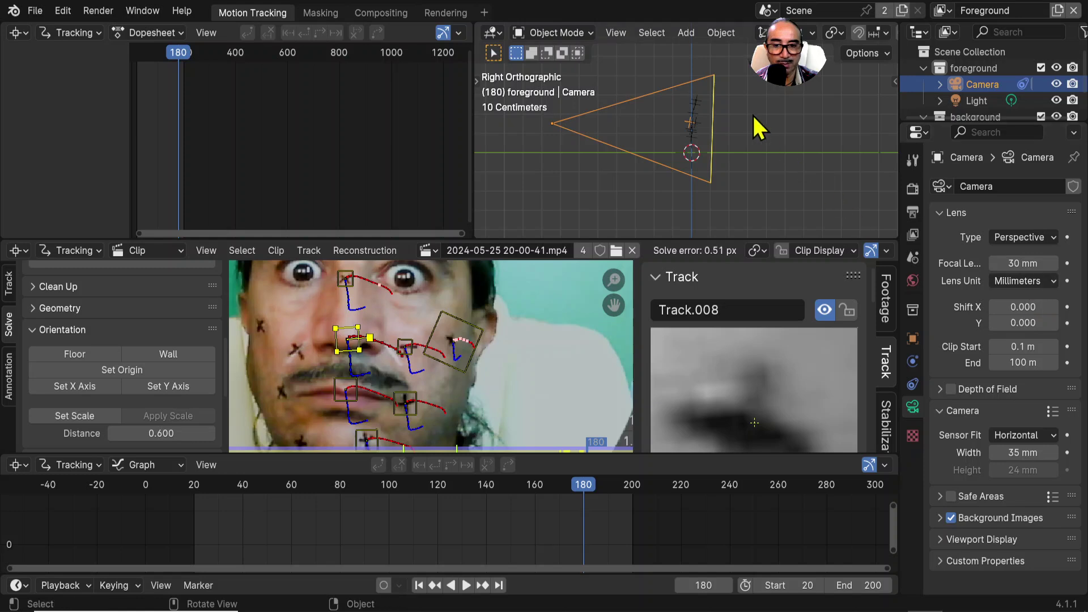
{"action": "key", "text": "s"}
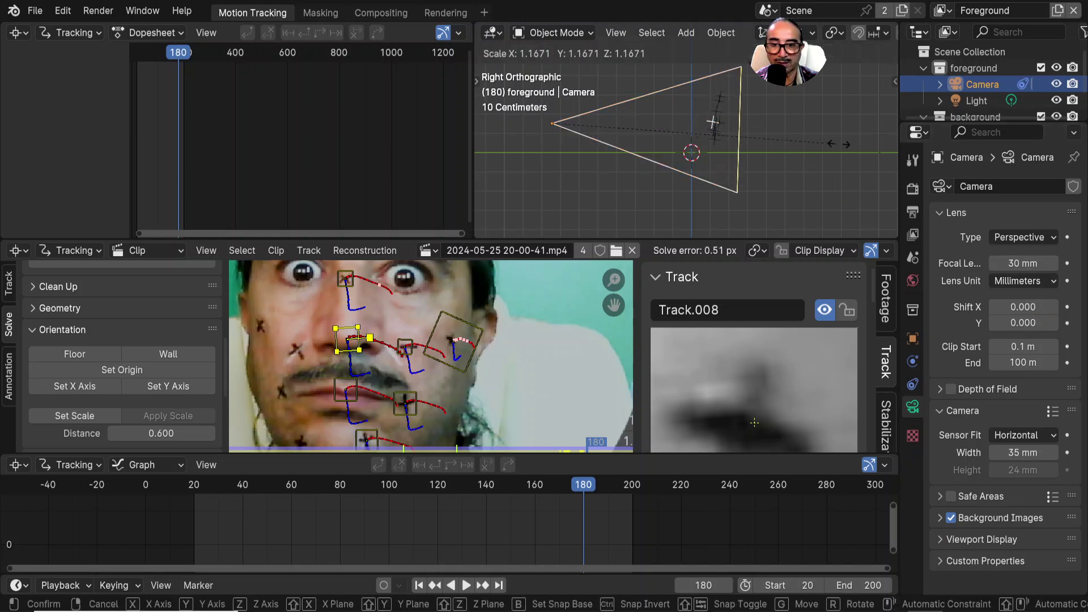
{"action": "left_click", "coordinate": [769, 141]}
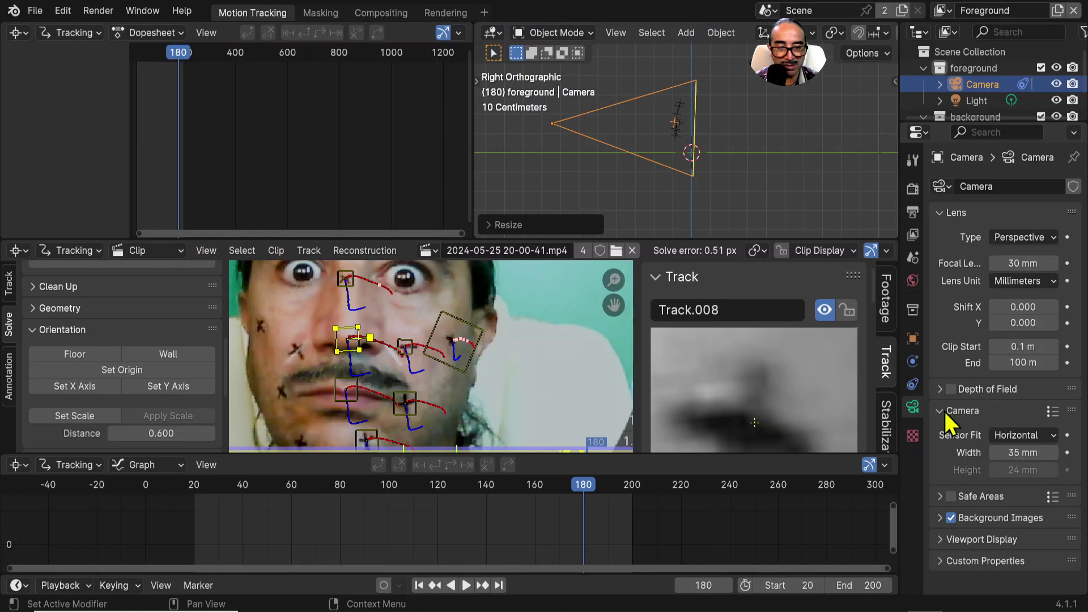
Step: Expand the camera's background image settings, widen the properties area, and bring the sensor width into view
{"action": "left_click", "coordinate": [1002, 517]}
{"action": "scroll", "coordinate": [989, 507], "scroll_direction": "down", "scroll_amount": 10}
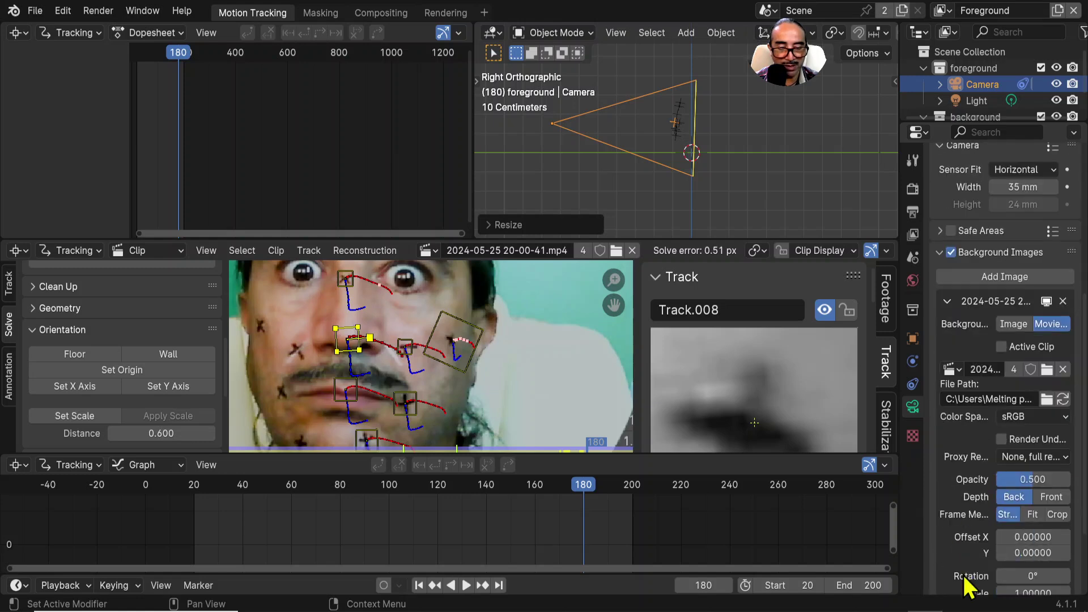
{"action": "scroll", "coordinate": [963, 527], "scroll_direction": "up", "scroll_amount": 3}
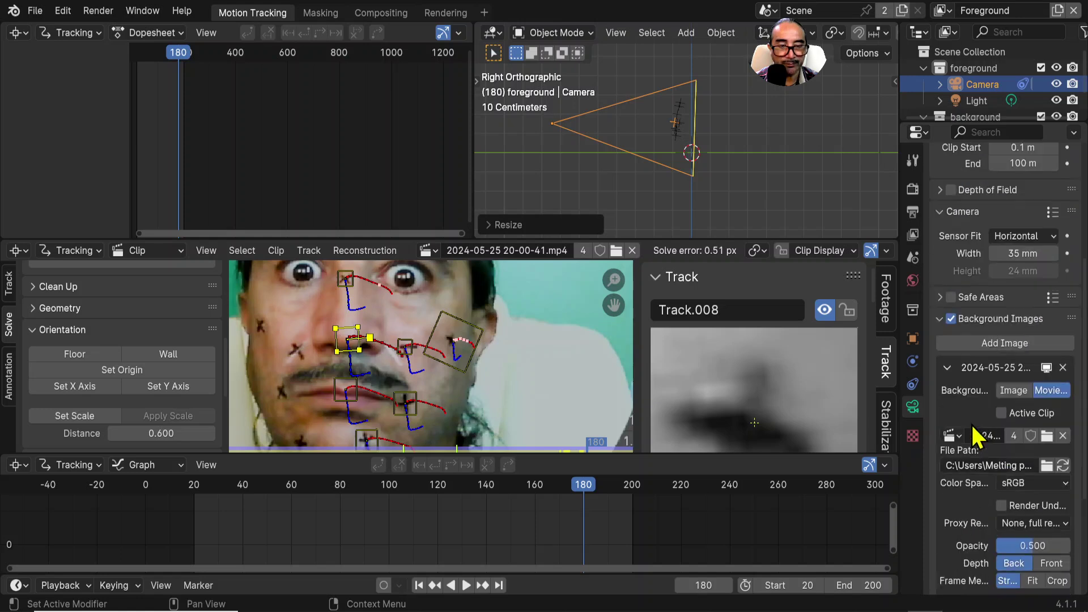
{"action": "scroll", "coordinate": [976, 436], "scroll_direction": "up", "scroll_amount": 2}
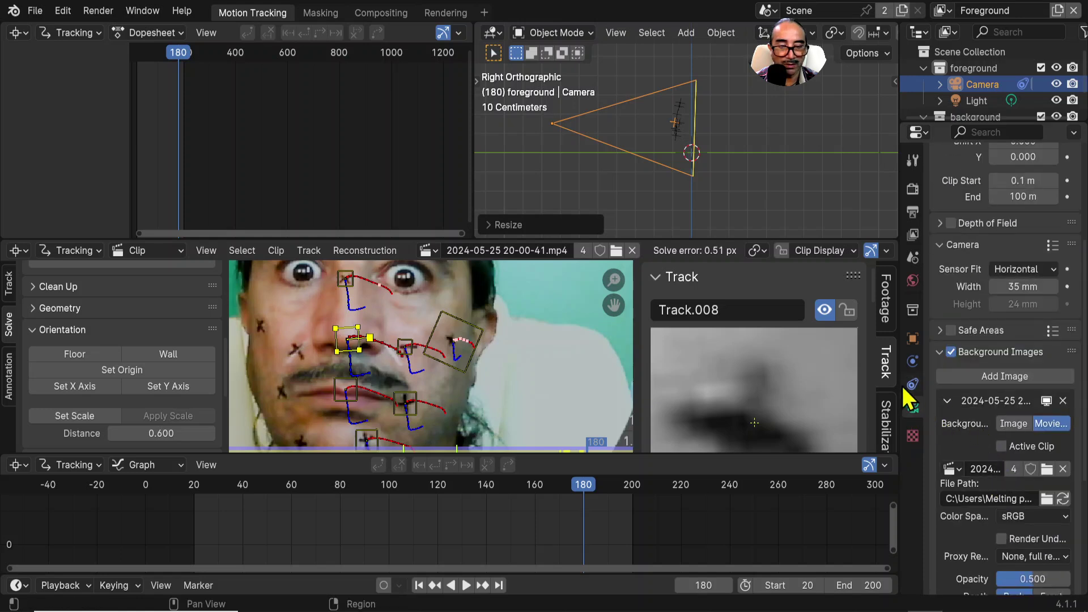
{"action": "left_click_drag", "start_coordinate": [898, 372], "coordinate": [797, 370]}
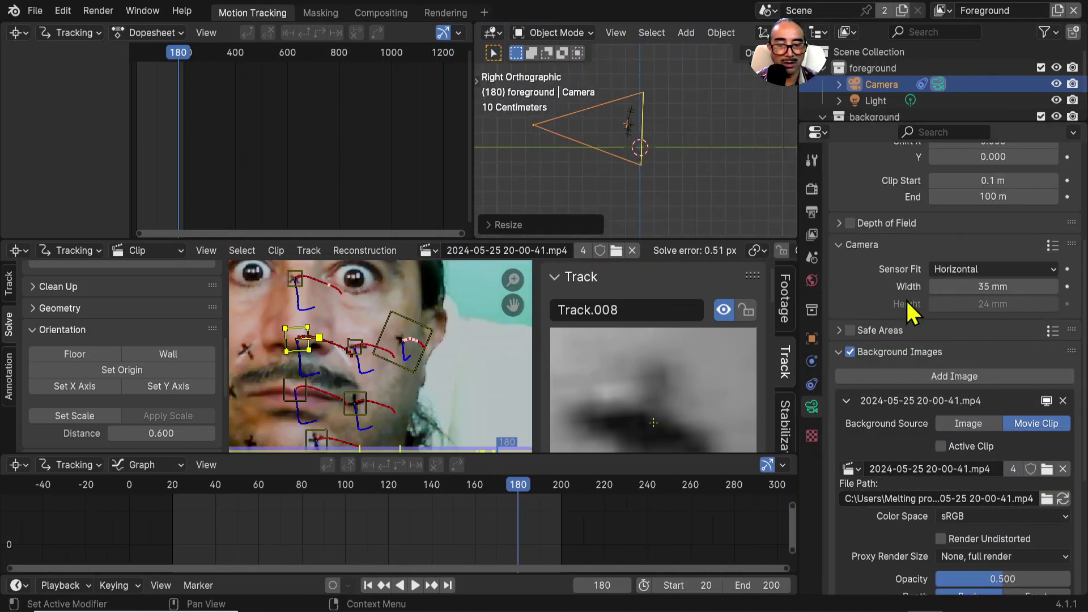
{"action": "scroll", "coordinate": [921, 340], "scroll_direction": "up", "scroll_amount": 4}
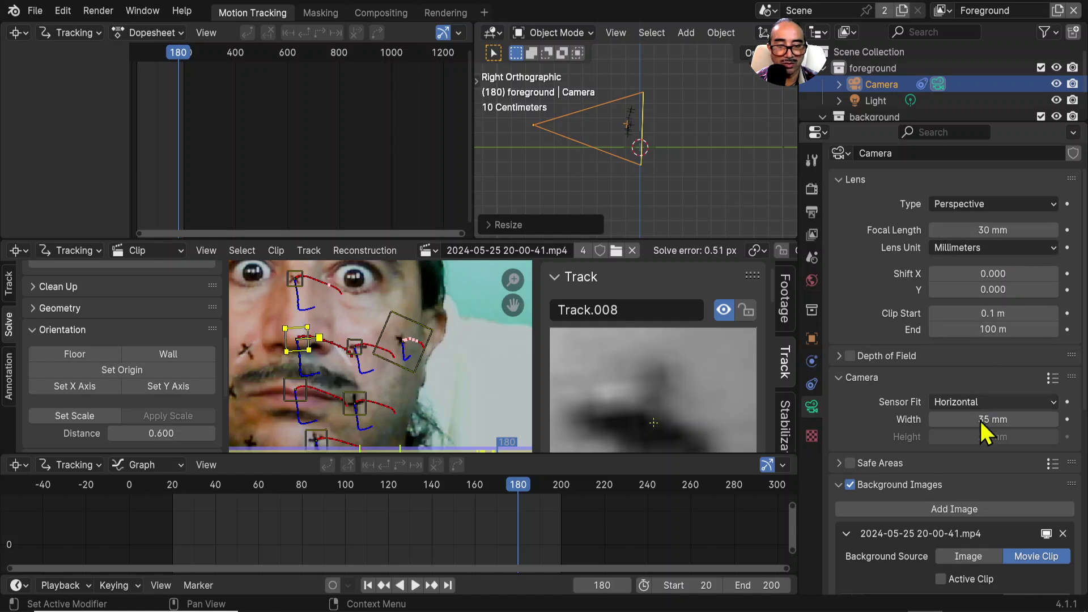
{"action": "scroll", "coordinate": [877, 444], "scroll_direction": "down", "scroll_amount": 1}
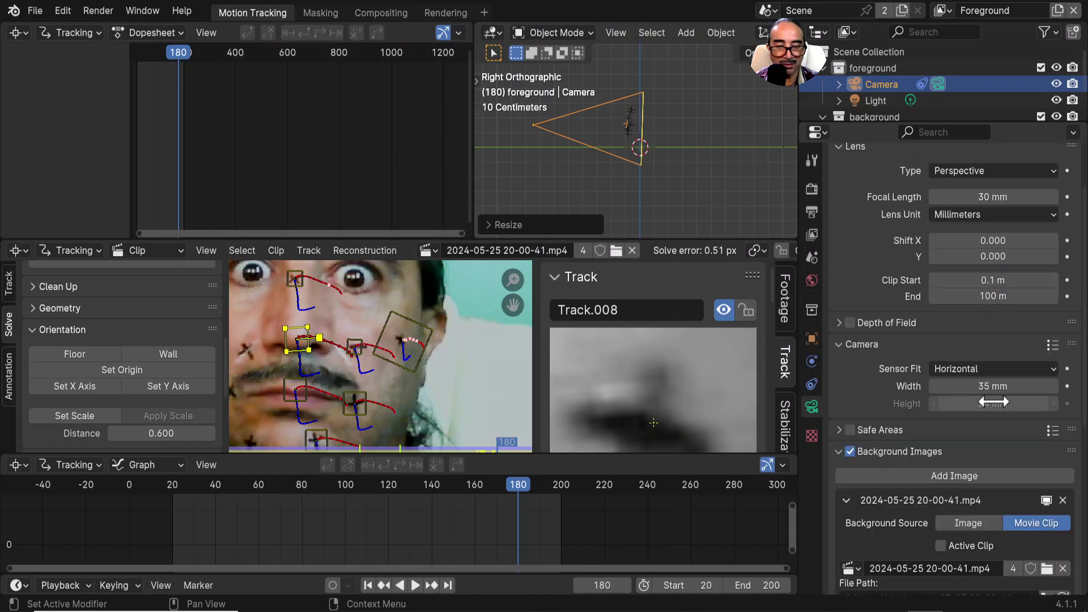
Step: Try a sensor width of 23.1 mm, check it through the camera view, and set the width back to 35 mm
{"action": "left_click_drag", "start_coordinate": [996, 385], "coordinate": [958, 386]}
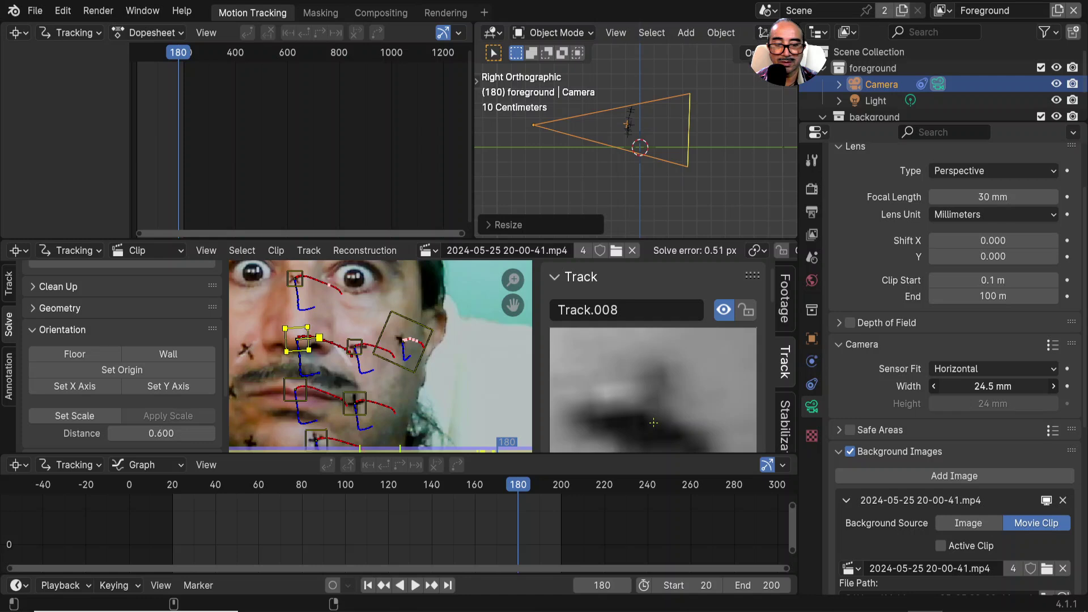
{"action": "left_click_drag", "start_coordinate": [956, 385], "coordinate": [955, 386]}
{"action": "middle_click_drag", "start_coordinate": [602, 191], "coordinate": [638, 208]}
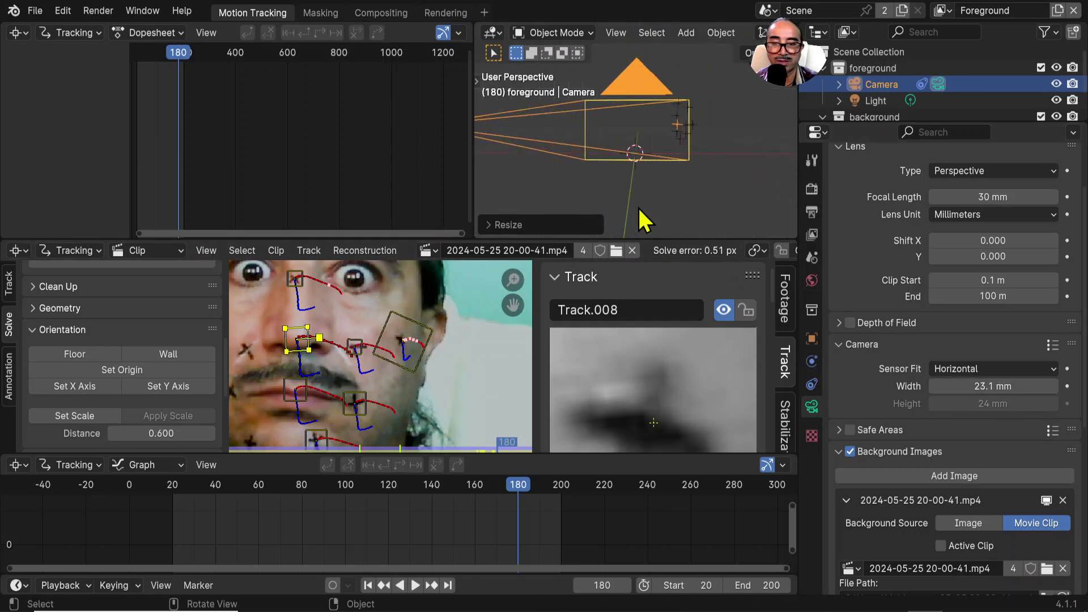
{"action": "key", "text": "KP_0"}
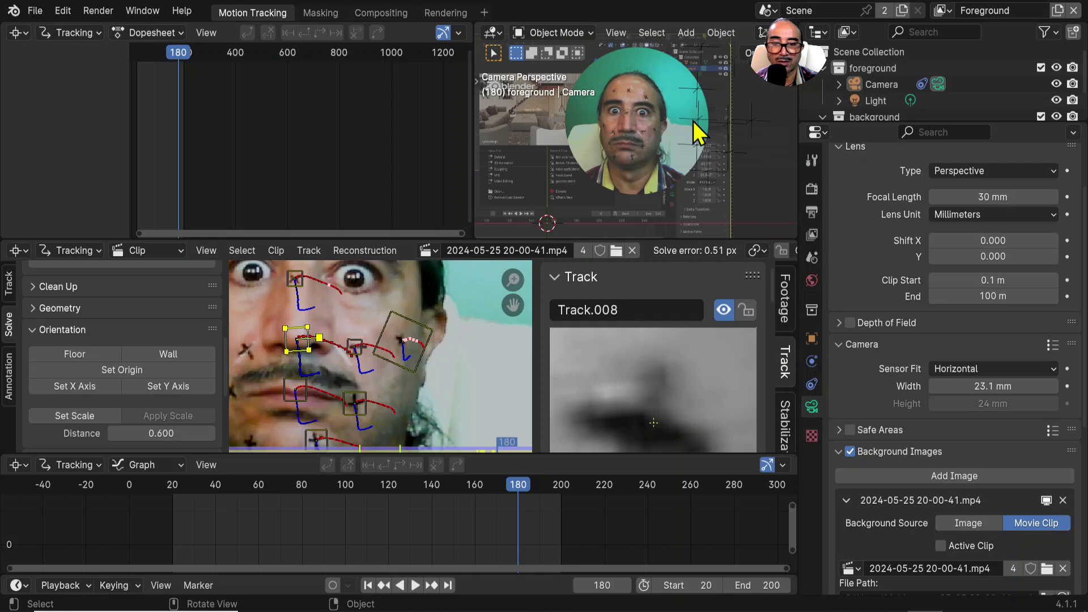
{"action": "double_click", "coordinate": [991, 386]}
{"action": "type", "text": "3"}
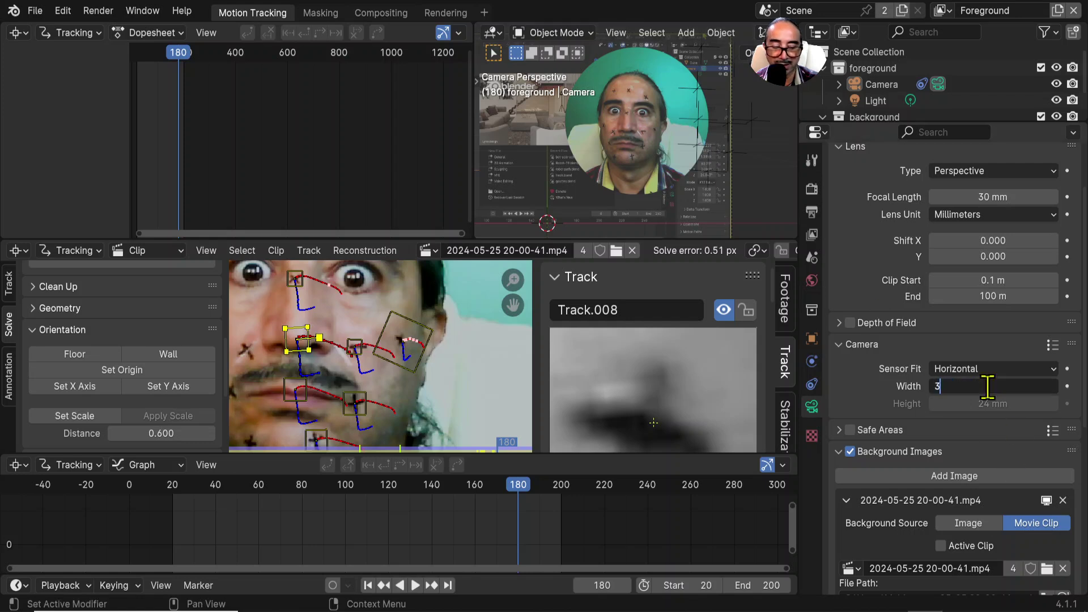
{"action": "type", "text": "5"}
{"action": "key", "text": "Return"}
Step: Try a sensor width of 43.6 mm to line up the empties with the face, and reset the width to 35 mm
{"action": "scroll", "coordinate": [661, 151], "scroll_direction": "up", "scroll_amount": 3}
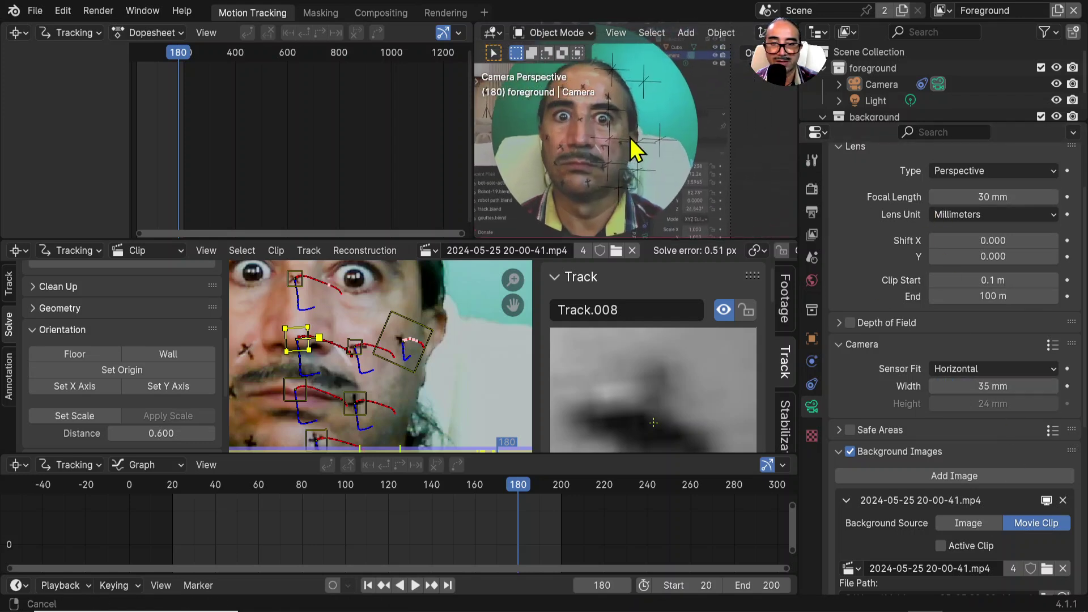
{"action": "left_click_drag", "start_coordinate": [993, 386], "coordinate": [1037, 387]}
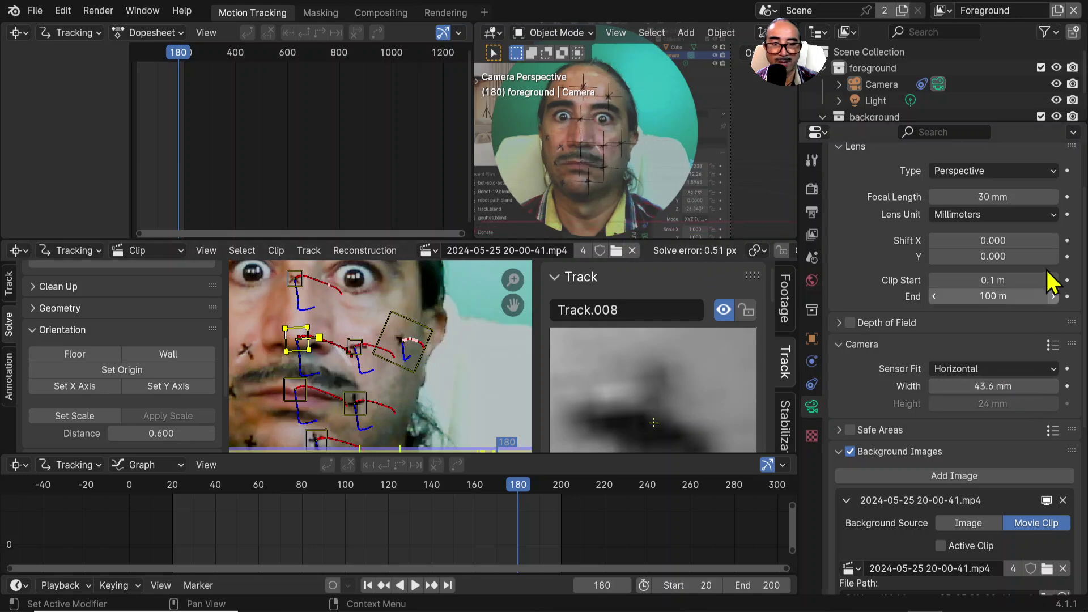
{"action": "left_click", "coordinate": [981, 385]}
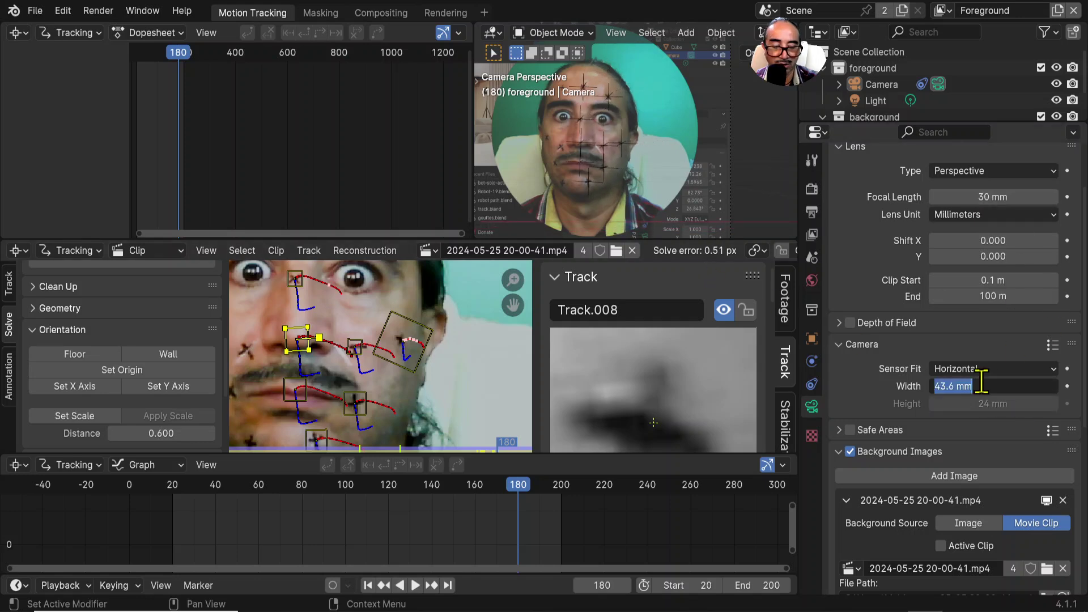
{"action": "type", "text": "35"}
{"action": "key", "text": "Return"}
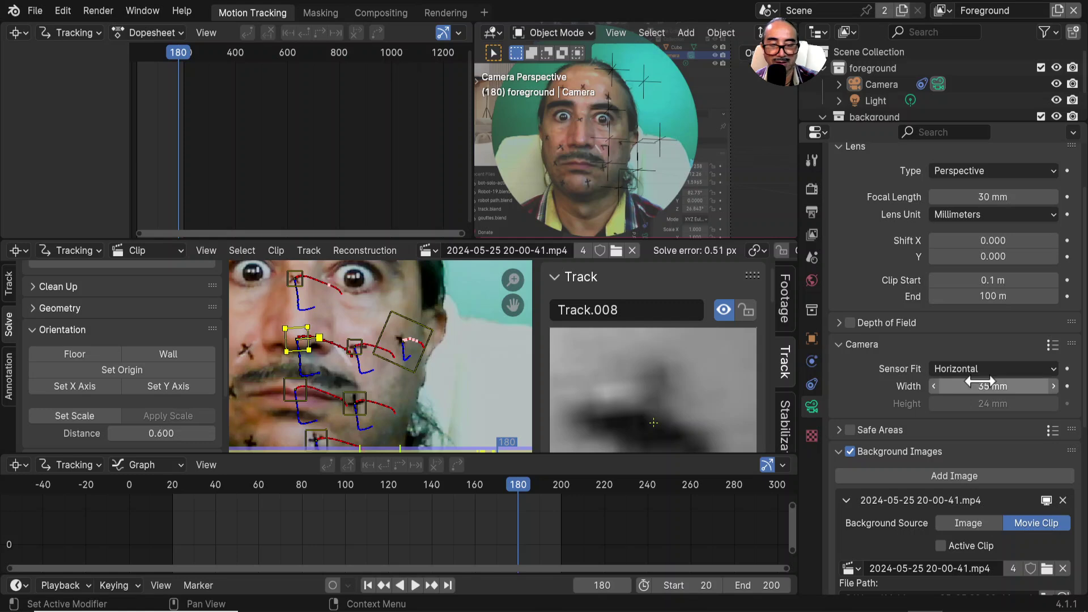
Step: Set the camera's focal length to 24 mm so the empties line up with the face markers
{"action": "scroll", "coordinate": [650, 182], "scroll_direction": "up", "scroll_amount": 5}
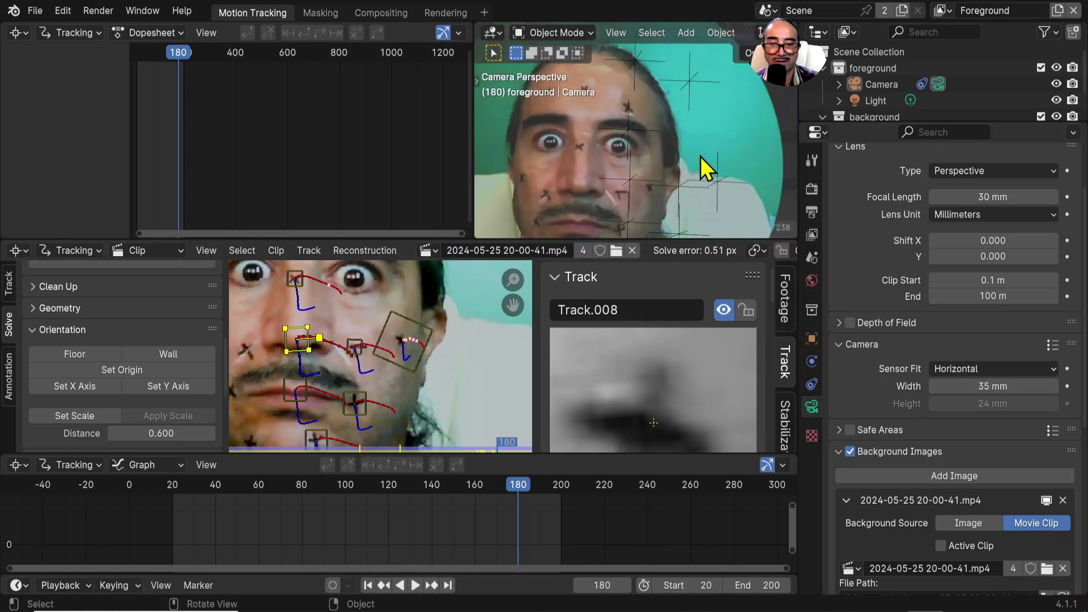
{"action": "scroll", "coordinate": [708, 168], "scroll_direction": "down", "scroll_amount": 1}
{"action": "left_click_drag", "start_coordinate": [966, 197], "coordinate": [934, 196]}
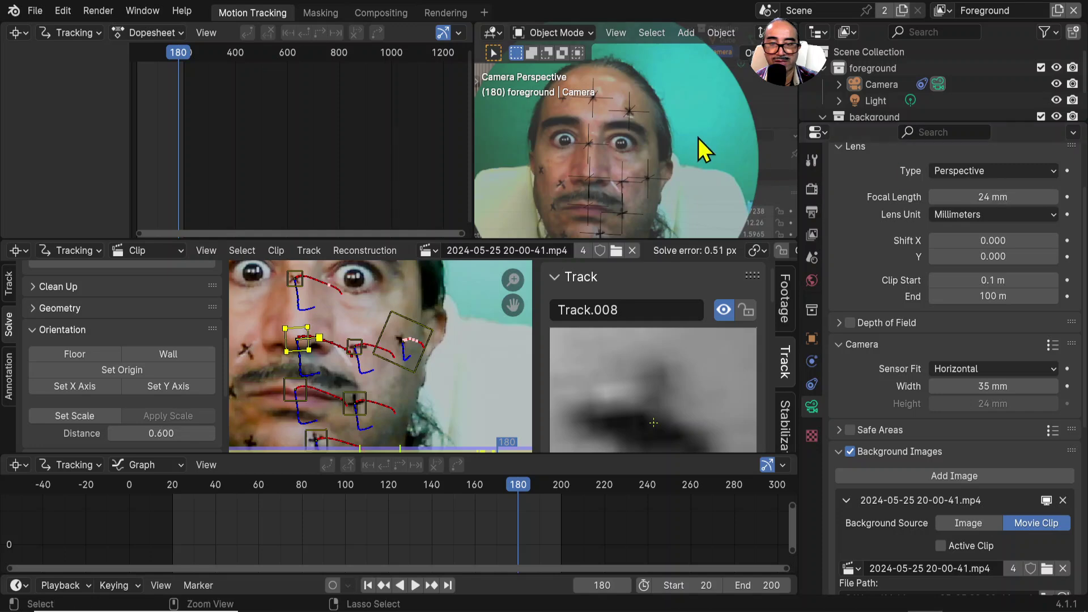
Step: Examine the empties against the face markers in an enlarged camera view, and play a few frames to check that they follow
{"action": "key", "text": "ctrl+space"}
{"action": "scroll", "coordinate": [604, 205], "scroll_direction": "up", "scroll_amount": 2}
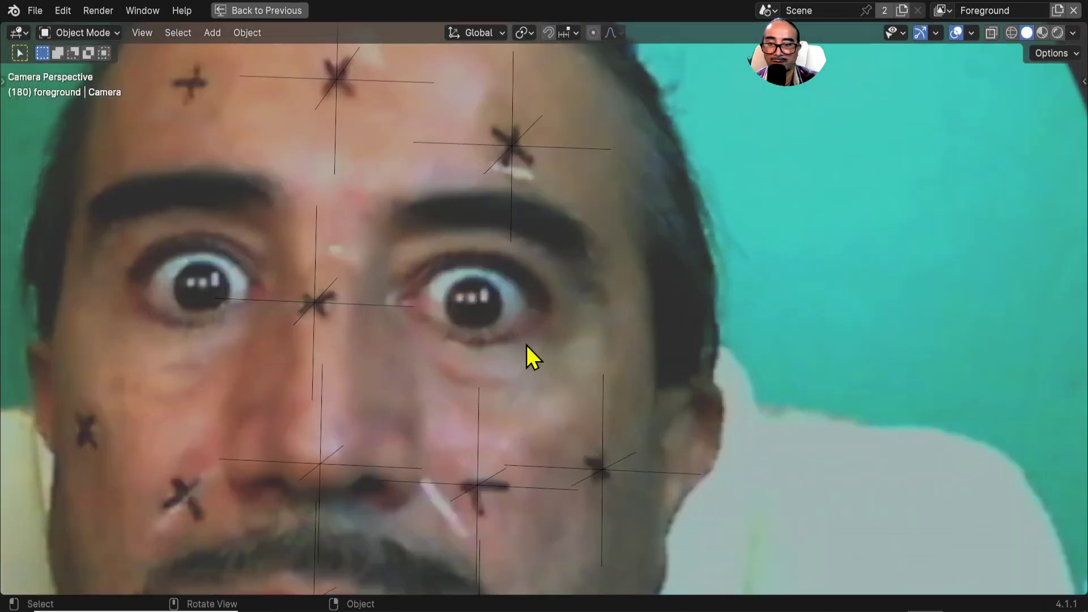
{"action": "scroll", "coordinate": [552, 376], "scroll_direction": "down", "scroll_amount": 4}
{"action": "key", "text": "ctrl+space"}
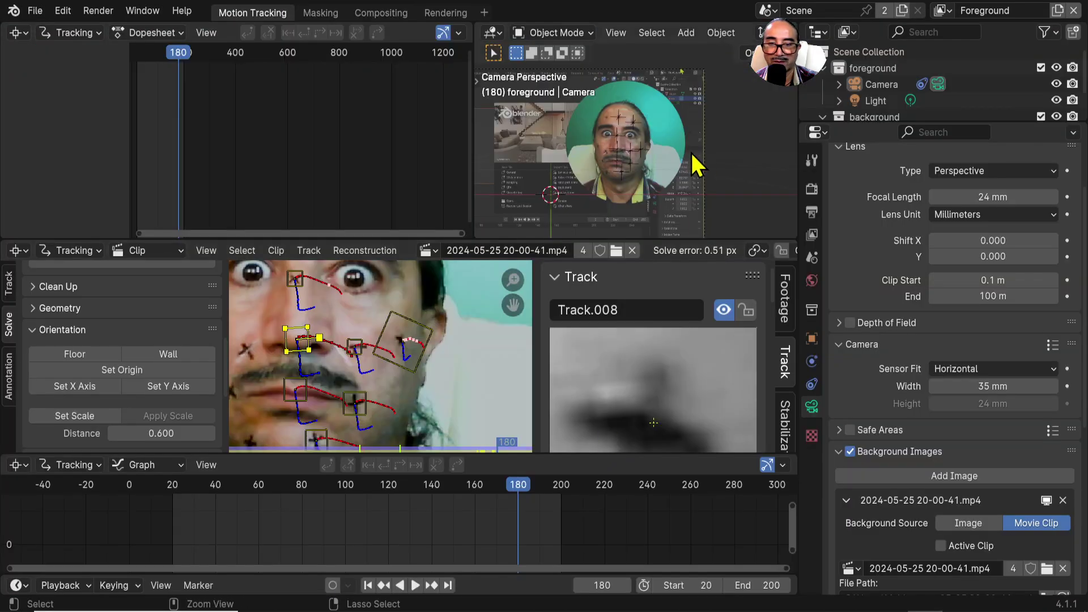
{"action": "key", "text": "space"}
{"action": "scroll", "coordinate": [684, 174], "scroll_direction": "up", "scroll_amount": 3}
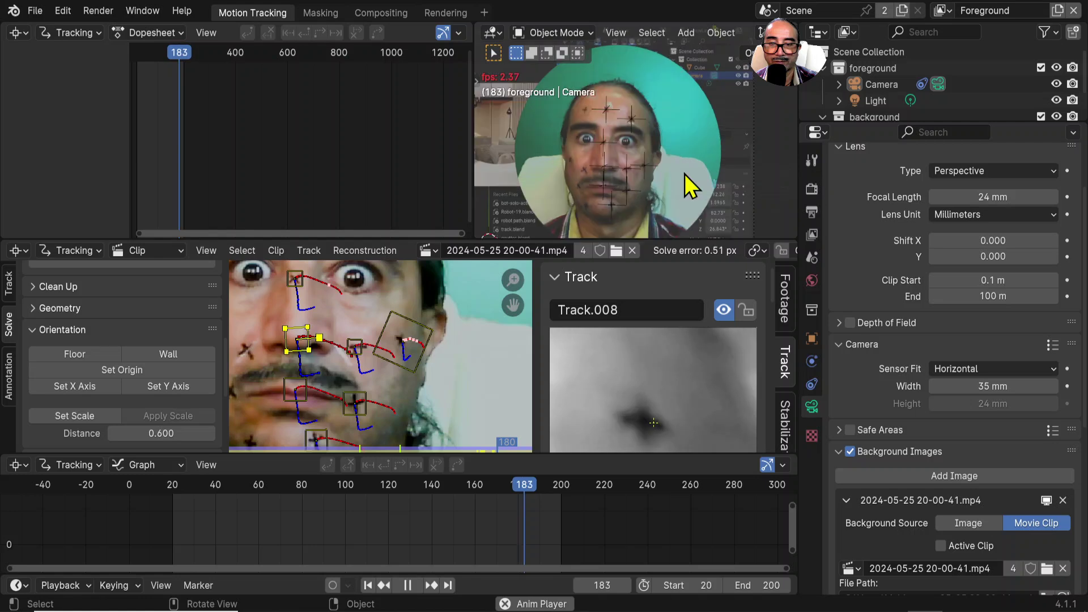
{"action": "key", "text": "space"}
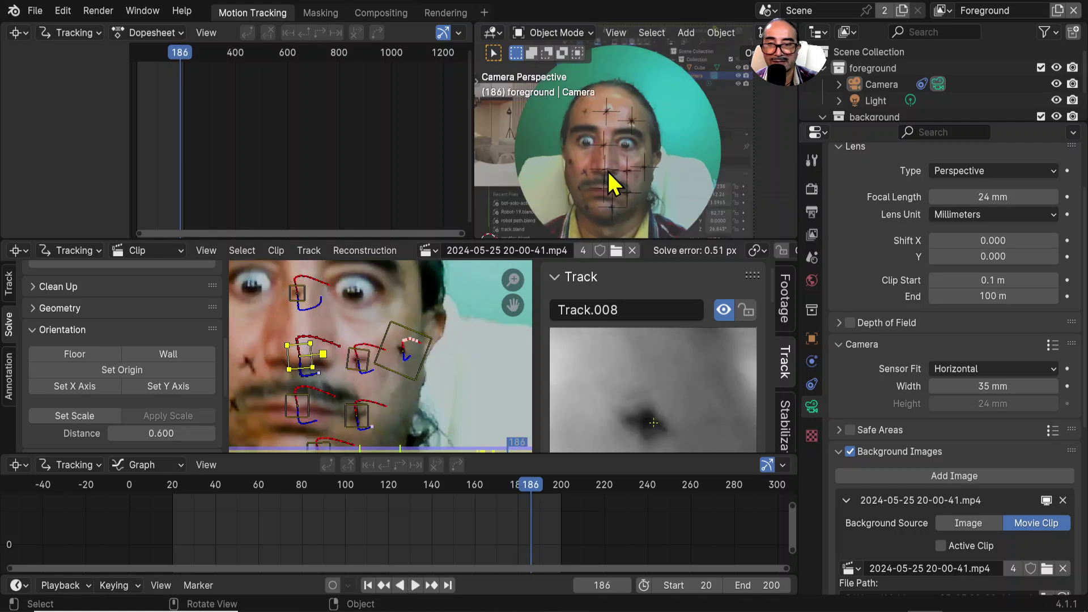
Step: Snap the 3D cursor to the empty at the tip of the nose and check its position from the side
{"action": "left_click", "coordinate": [607, 171]}
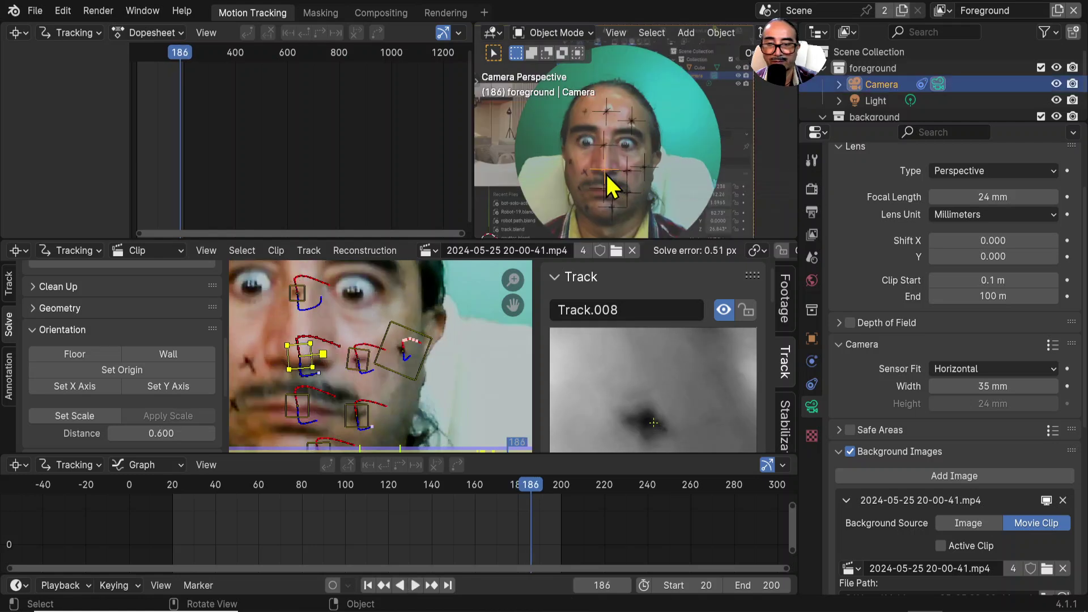
{"action": "key", "text": "shift+s"}
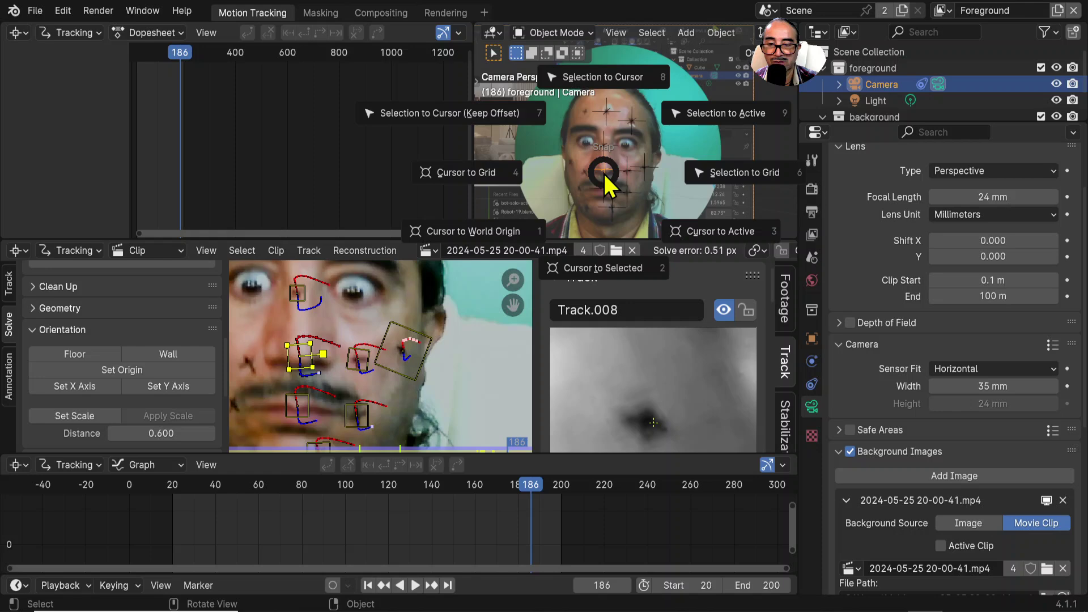
{"action": "left_click", "coordinate": [609, 271]}
{"action": "key", "text": "ctrl+space"}
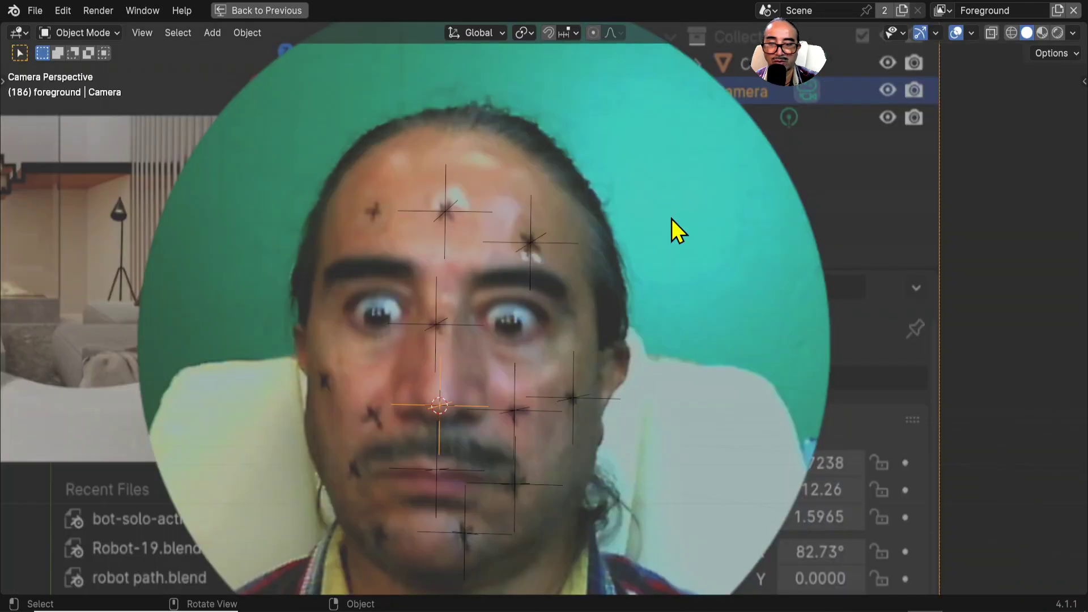
{"action": "middle_click_drag", "start_coordinate": [672, 218], "coordinate": [562, 349]}
{"action": "scroll", "coordinate": [580, 358], "scroll_direction": "up", "scroll_amount": 5}
{"action": "middle_click_drag", "start_coordinate": [514, 279], "coordinate": [535, 291]}
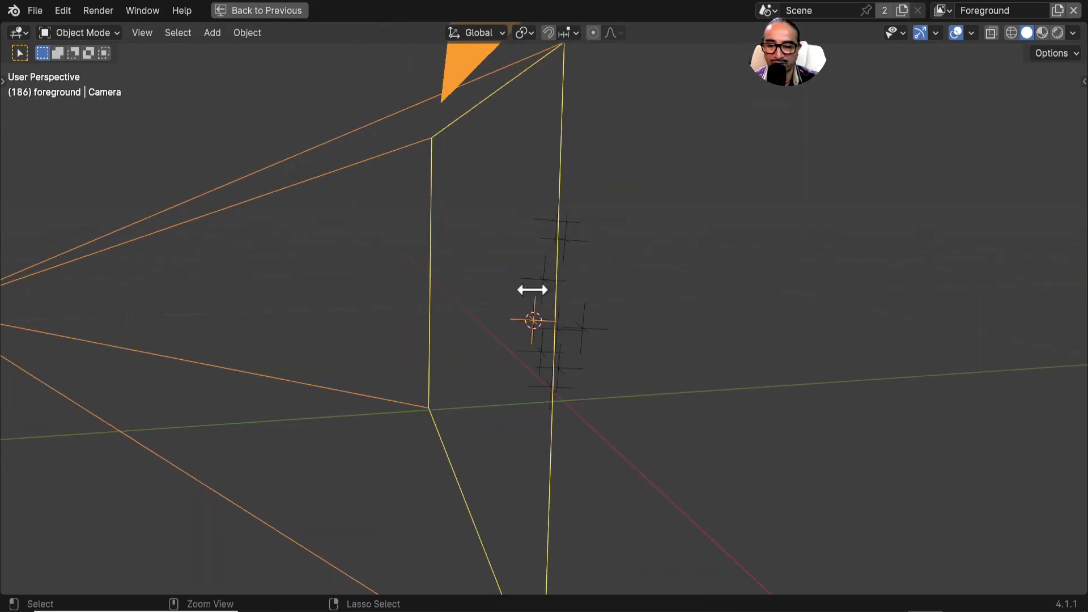
{"action": "key", "text": "ctrl+space"}
Step: Add a sphere empty at the 3D cursor and scale it down to roughly head size
{"action": "scroll", "coordinate": [656, 187], "scroll_direction": "down", "scroll_amount": 4}
{"action": "key", "text": "shift+a"}
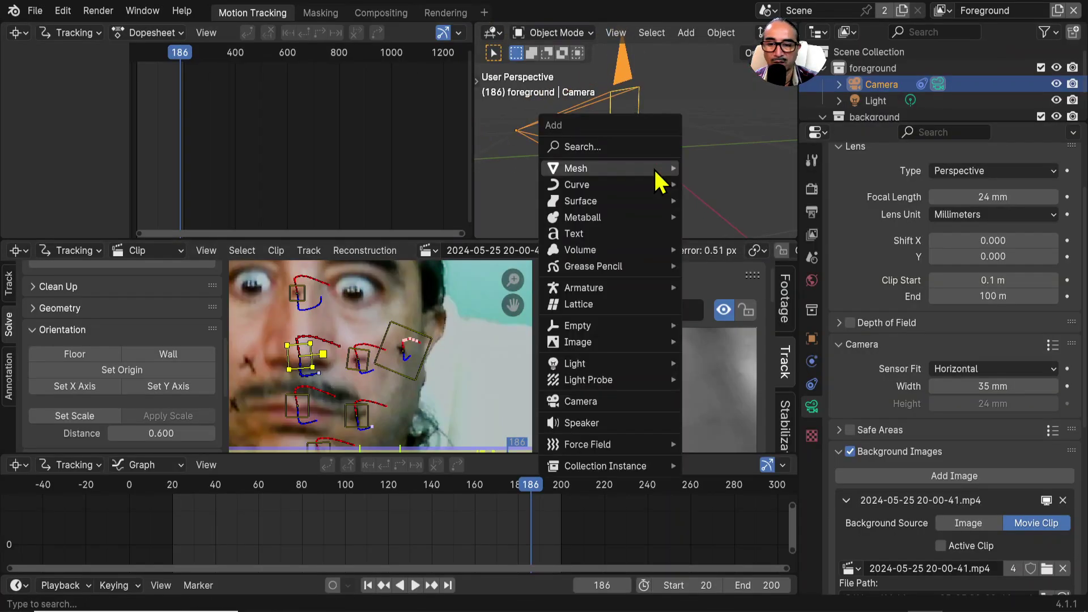
{"action": "mouse_move", "coordinate": [652, 180]}
{"action": "mouse_move", "coordinate": [609, 332]}
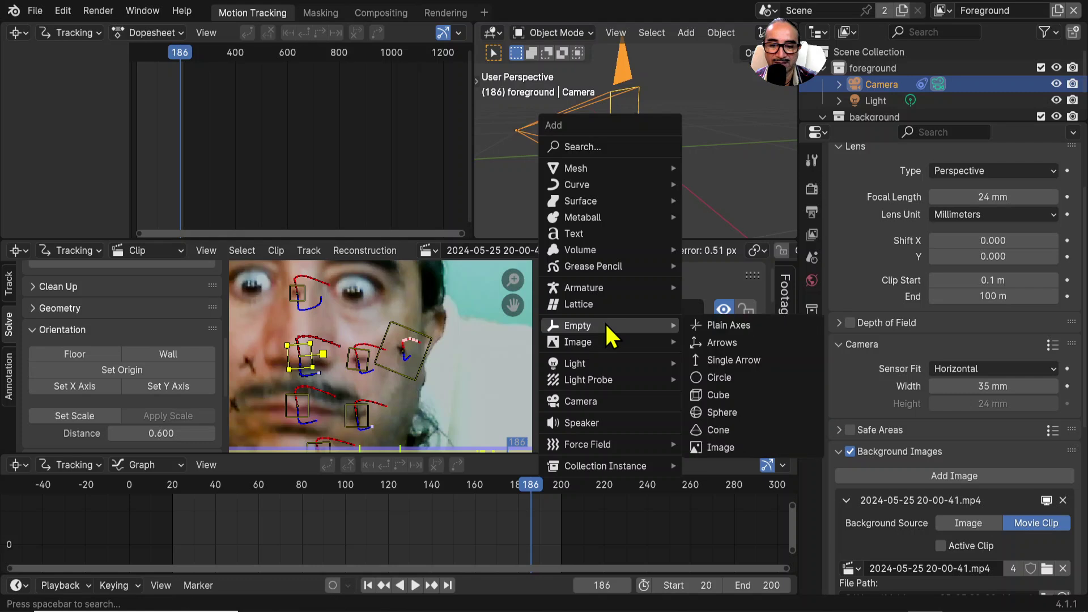
{"action": "left_click", "coordinate": [735, 414]}
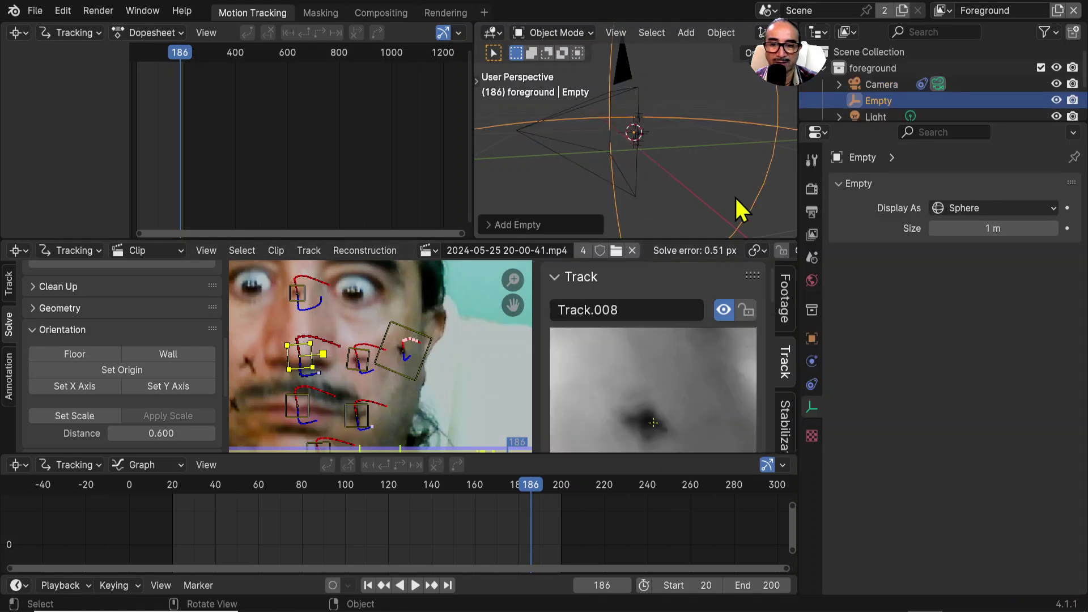
{"action": "key", "text": "s"}
{"action": "left_click", "coordinate": [644, 163]}
Step: Enlarge the 3D viewport in camera view and freely rotate the sphere empty to match the direction the face points
{"action": "key", "text": "KP_0"}
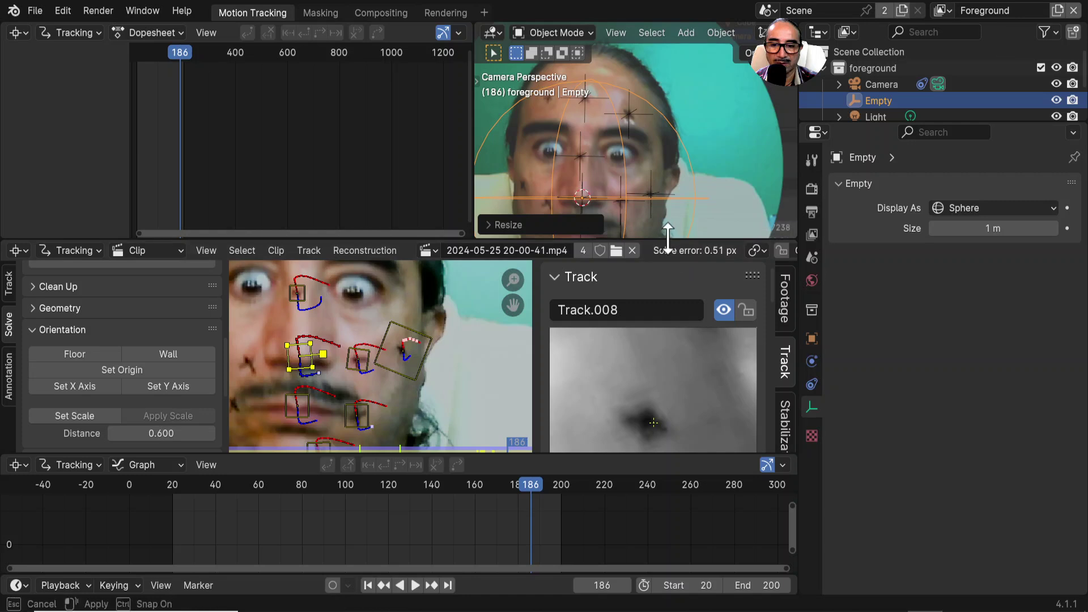
{"action": "left_click_drag", "start_coordinate": [694, 241], "coordinate": [695, 395]}
{"action": "scroll", "coordinate": [688, 222], "scroll_direction": "up", "scroll_amount": 5}
{"action": "key", "text": "r"}
{"action": "key", "text": "r"}
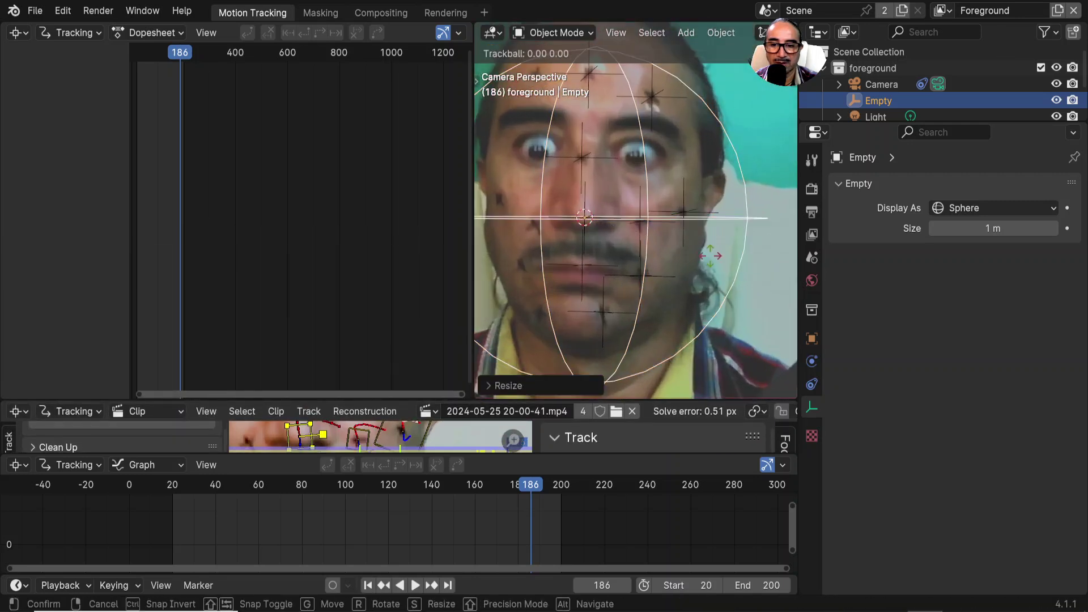
{"action": "left_click", "coordinate": [653, 258], "text": "shift"}
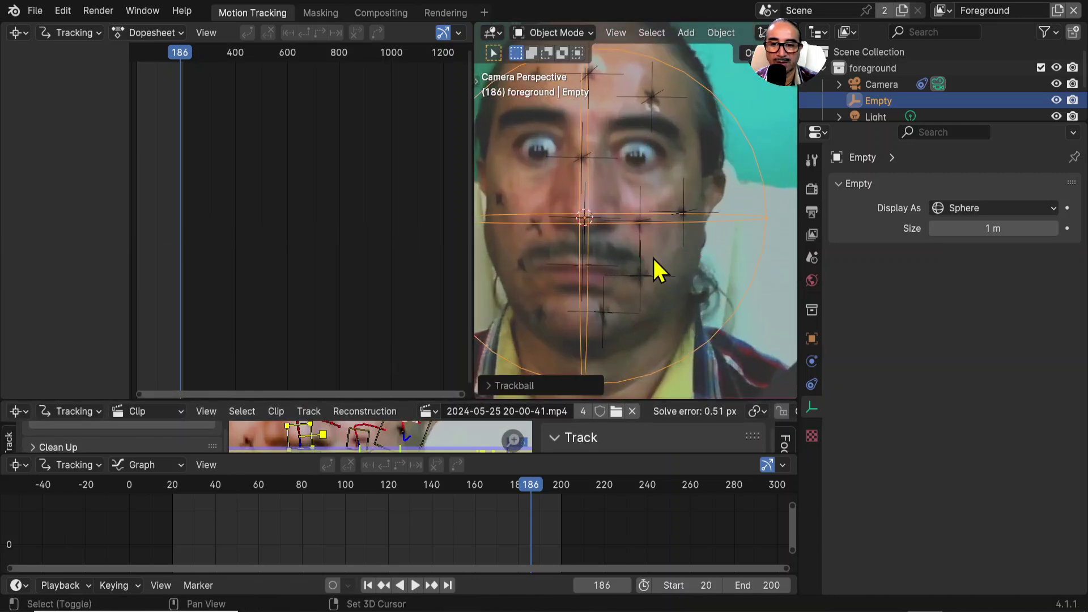
Step: Move the sphere empty up about 0.03 m along its local Z axis, scale it down to fit the face, and adjust its rotation
{"action": "scroll", "coordinate": [648, 276], "scroll_direction": "down", "scroll_amount": 3}
{"action": "middle_click_drag", "start_coordinate": [648, 277], "coordinate": [664, 281], "text": "shift"}
{"action": "key", "text": "g"}
{"action": "key", "text": "z"}
{"action": "key", "text": "z"}
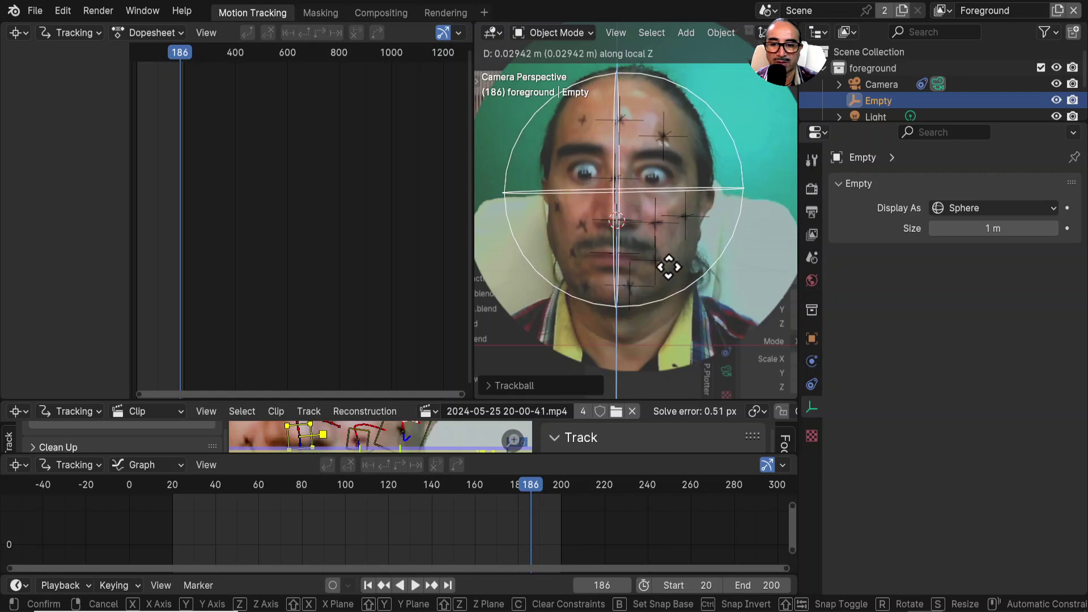
{"action": "left_click", "coordinate": [669, 267]}
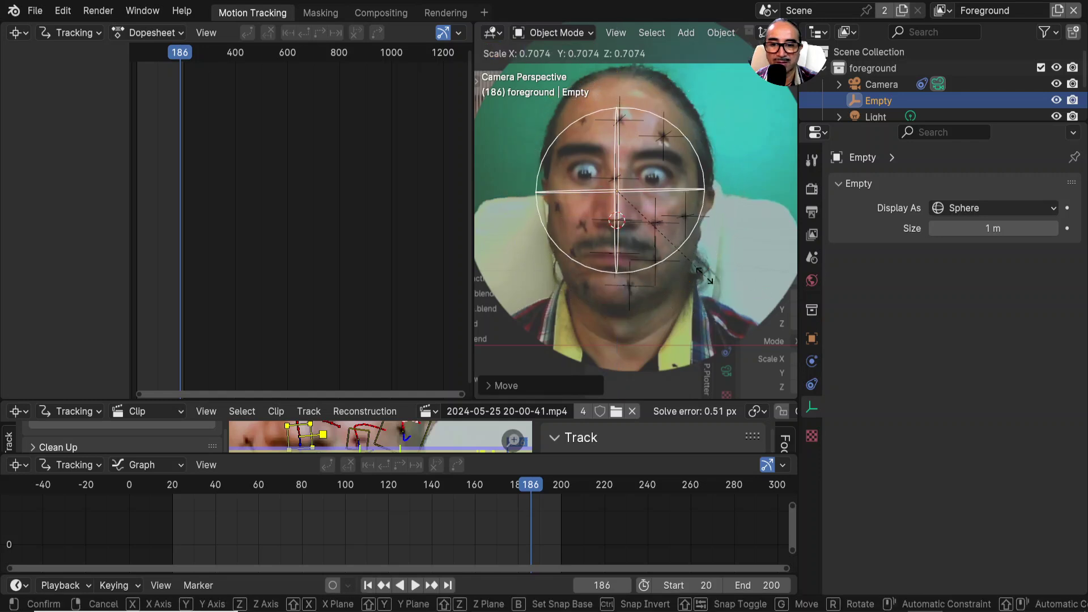
{"action": "left_click", "coordinate": [712, 279]}
{"action": "key", "text": "r"}
{"action": "left_click", "coordinate": [723, 275]}
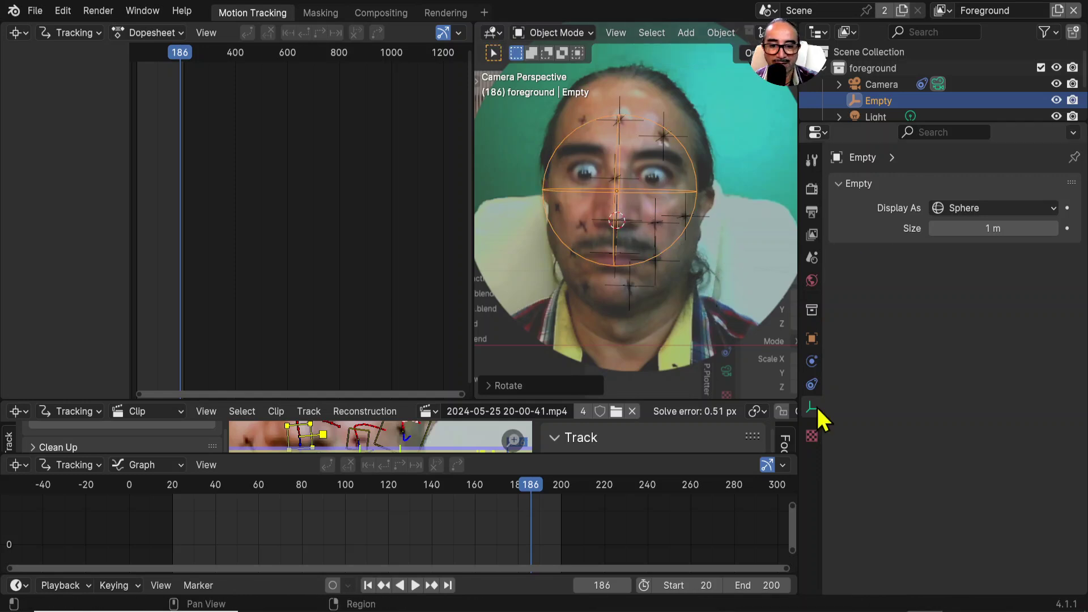
Step: Add an Object Solver constraint to the sphere empty with object face and camera Camera, and set its inverse
{"action": "left_click", "coordinate": [809, 385]}
{"action": "left_click", "coordinate": [899, 188]}
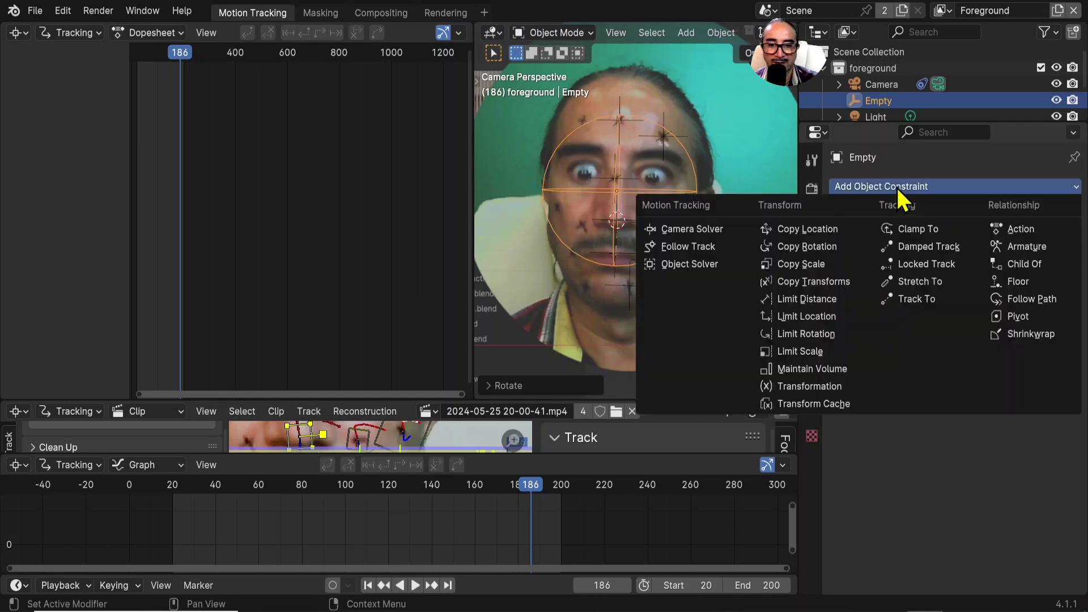
{"action": "left_click", "coordinate": [683, 262]}
{"action": "left_click", "coordinate": [942, 262]}
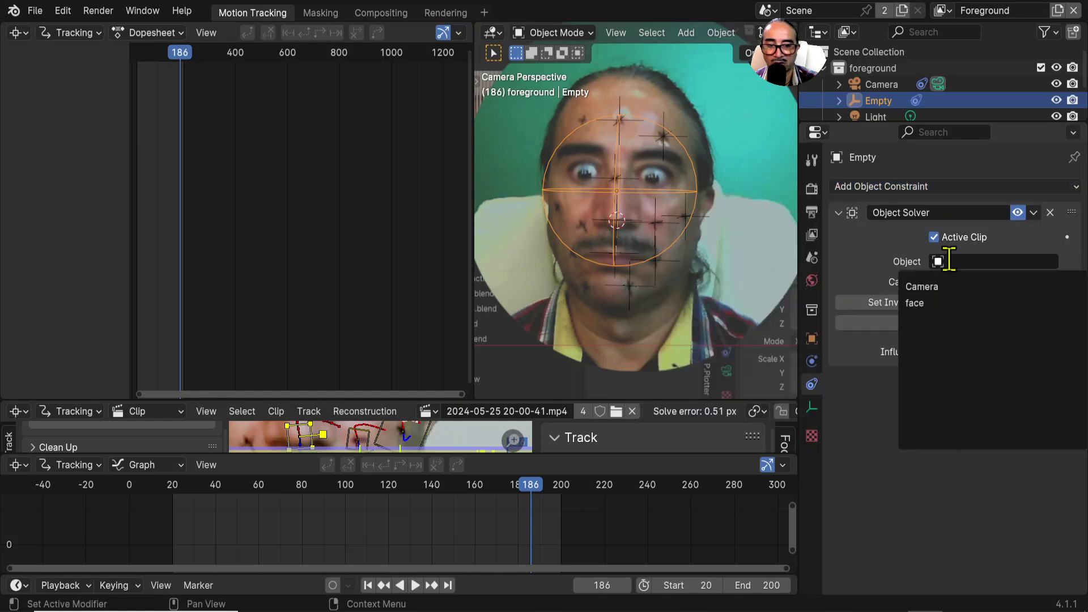
{"action": "left_click", "coordinate": [943, 302]}
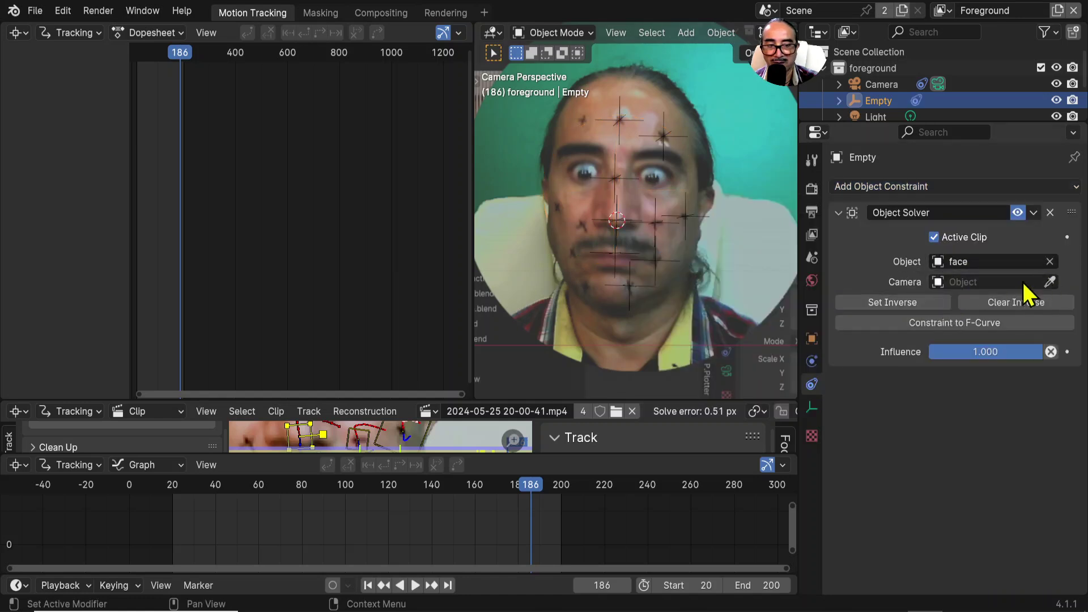
{"action": "left_click", "coordinate": [1025, 282]}
{"action": "left_click", "coordinate": [946, 307]}
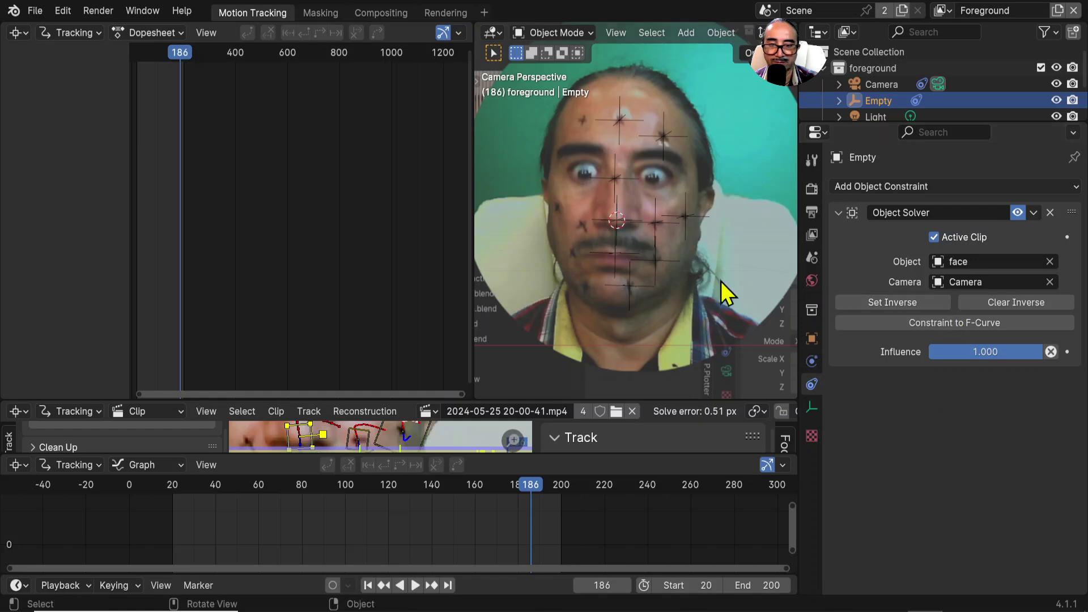
{"action": "left_click", "coordinate": [884, 303]}
Step: Play the animation and enlarge the camera view to check how the sphere empty follows the face
{"action": "key", "text": "space"}
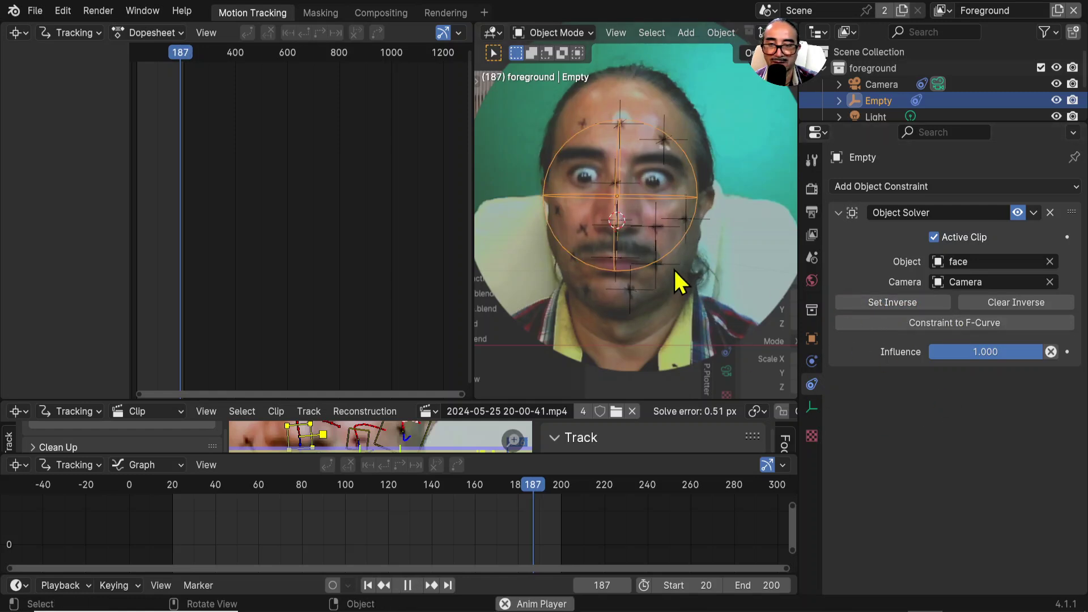
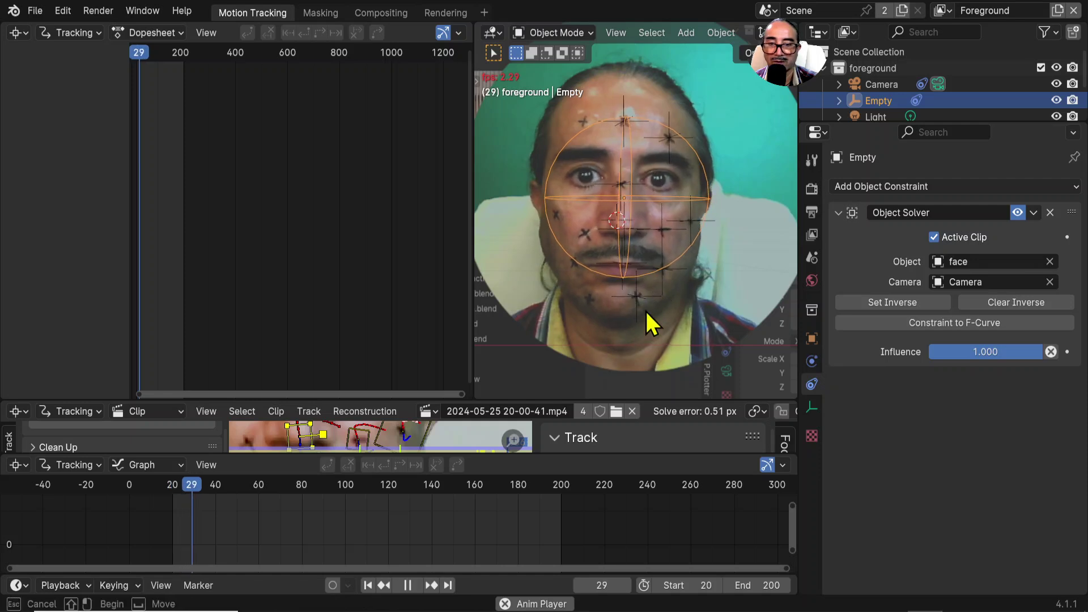
{"action": "key", "text": "ctrl+space"}
{"action": "scroll", "coordinate": [643, 312], "scroll_direction": "down", "scroll_amount": 5}
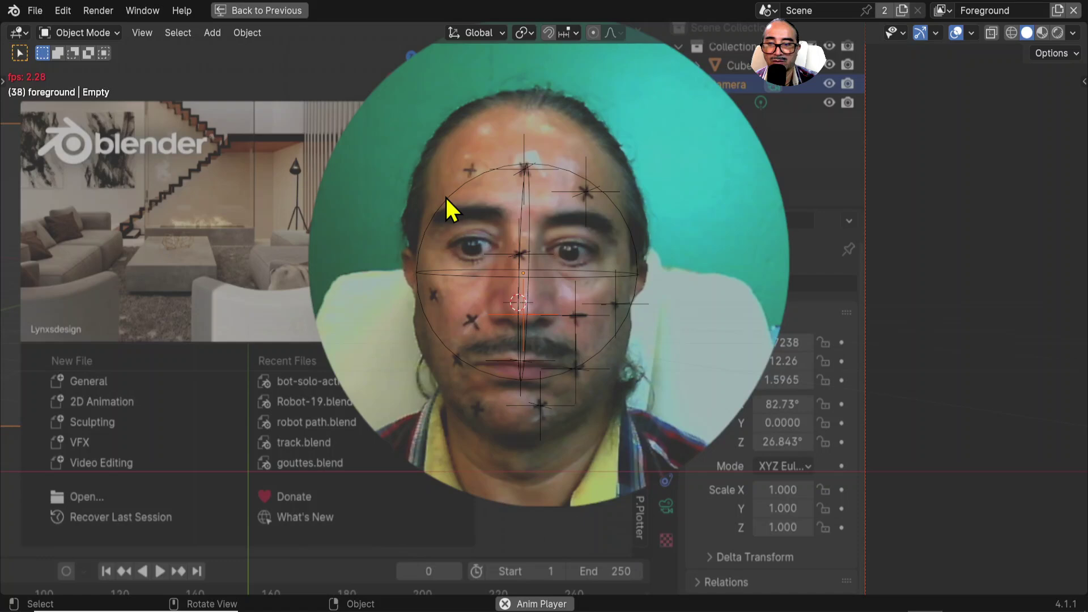
{"action": "left_click", "coordinate": [446, 197]}
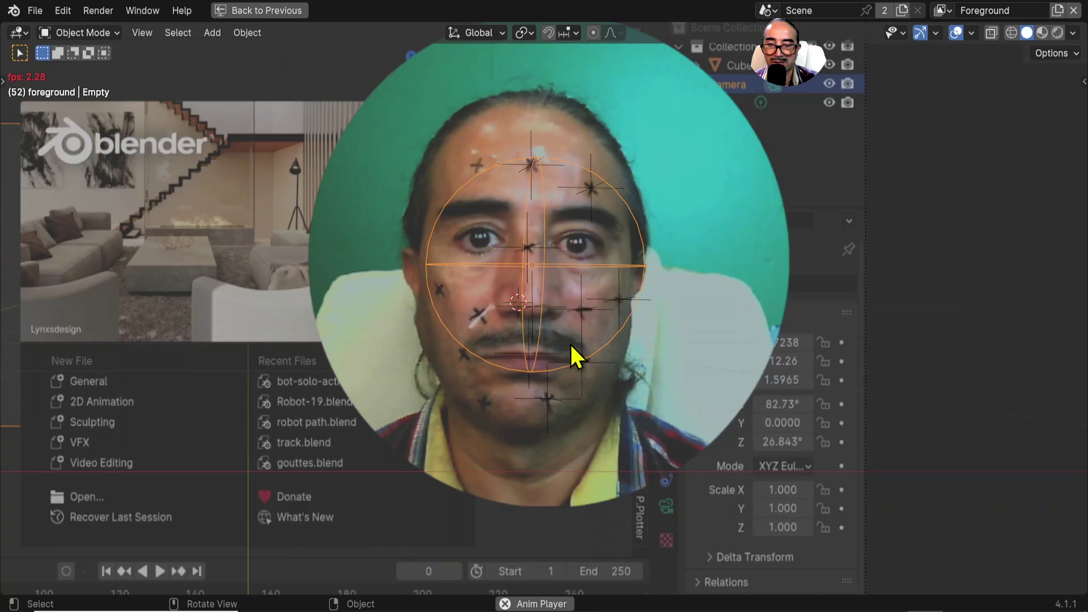
Step: Examine the sphere empty's motion relative to the camera in perspective, side and front views, and stop the playback
{"action": "middle_click_drag", "start_coordinate": [647, 380], "coordinate": [563, 396]}
{"action": "scroll", "coordinate": [564, 397], "scroll_direction": "down", "scroll_amount": 3}
{"action": "scroll", "coordinate": [565, 397], "scroll_direction": "down", "scroll_amount": 4}
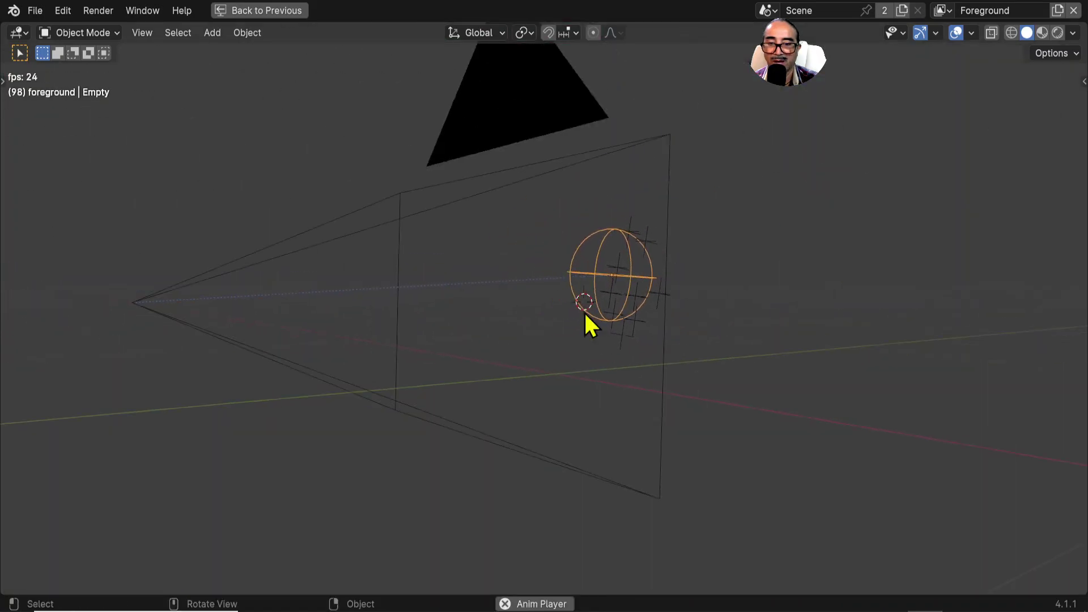
{"action": "left_click", "coordinate": [534, 176]}
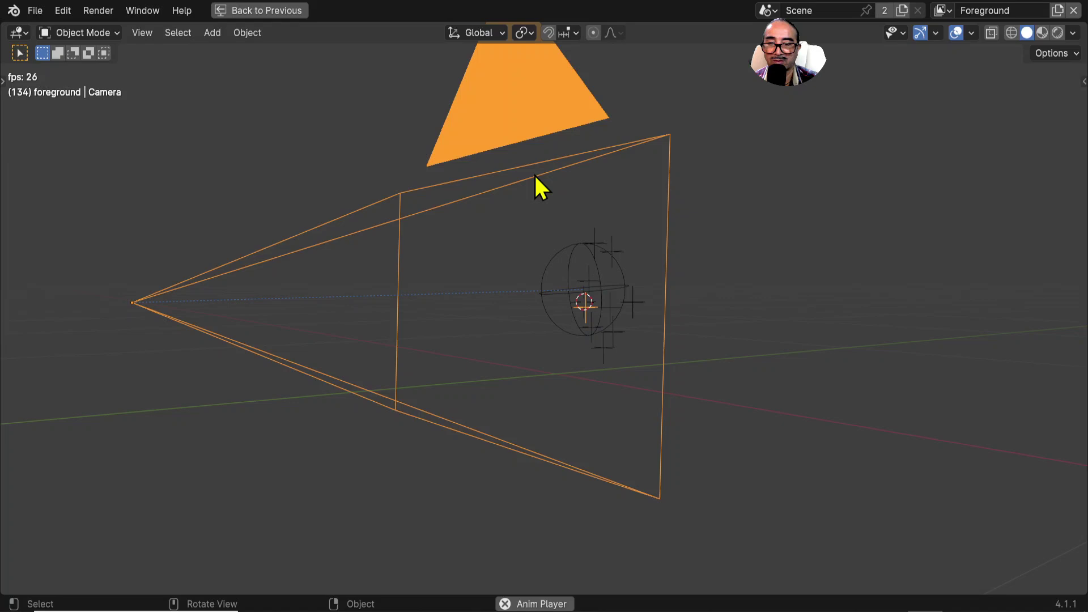
{"action": "left_click", "coordinate": [600, 305]}
{"action": "middle_click_drag", "start_coordinate": [701, 347], "coordinate": [672, 348]}
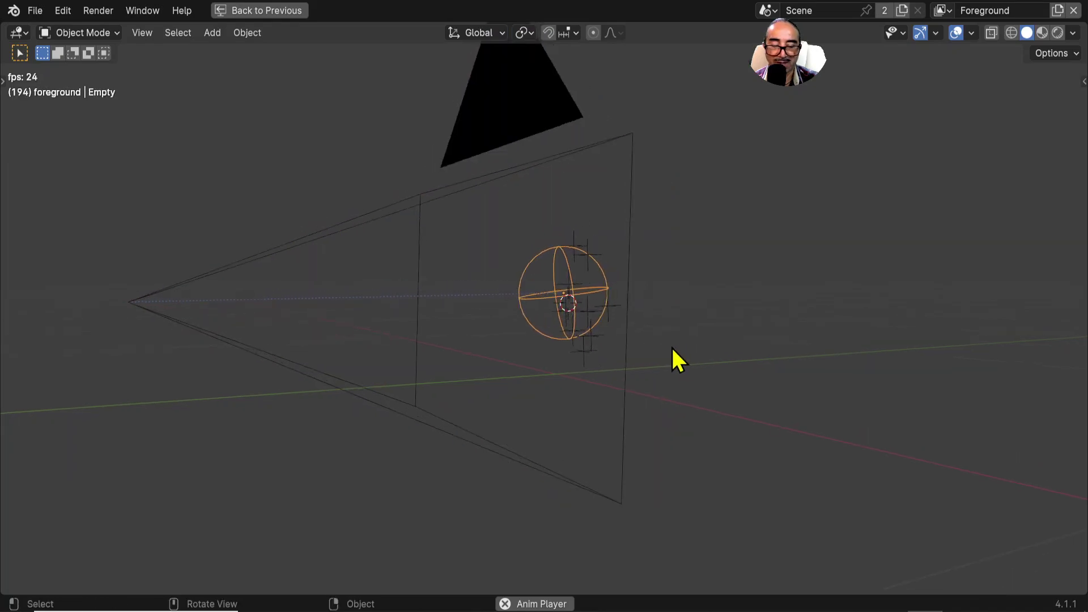
{"action": "key", "text": "KP_3"}
{"action": "scroll", "coordinate": [671, 346], "scroll_direction": "up", "scroll_amount": 5}
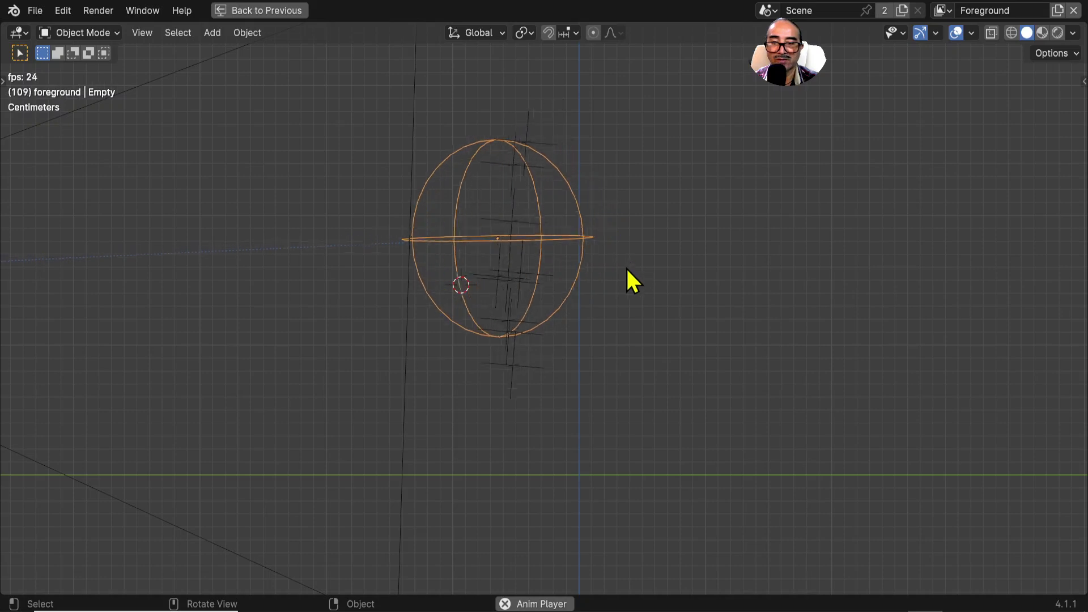
{"action": "key", "text": "space"}
{"action": "scroll", "coordinate": [610, 345], "scroll_direction": "down", "scroll_amount": 3}
{"action": "key", "text": "KP_1"}
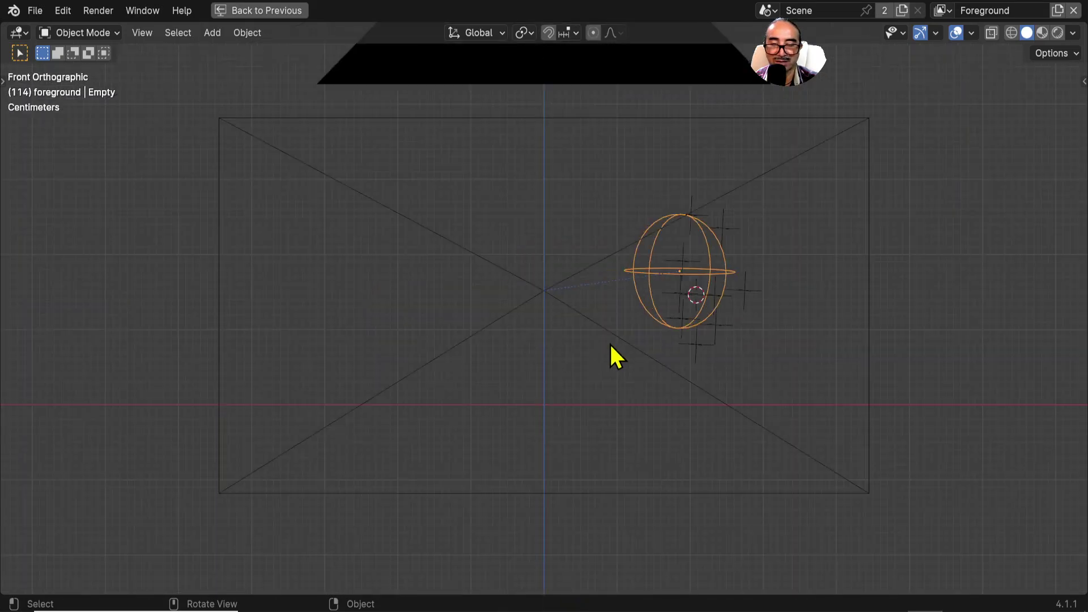
{"action": "scroll", "coordinate": [728, 322], "scroll_direction": "down", "scroll_amount": 2}
Step: Return to the camera view, add a cube at the 3D cursor and scale it down to a small block
{"action": "key", "text": "shift+a"}
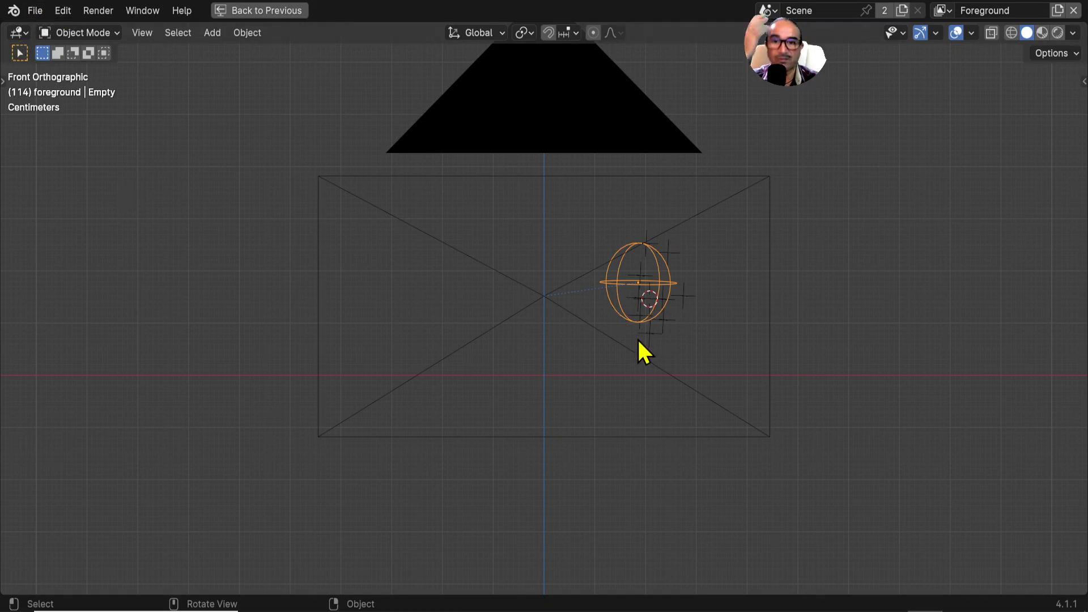
{"action": "key", "text": "KP_0"}
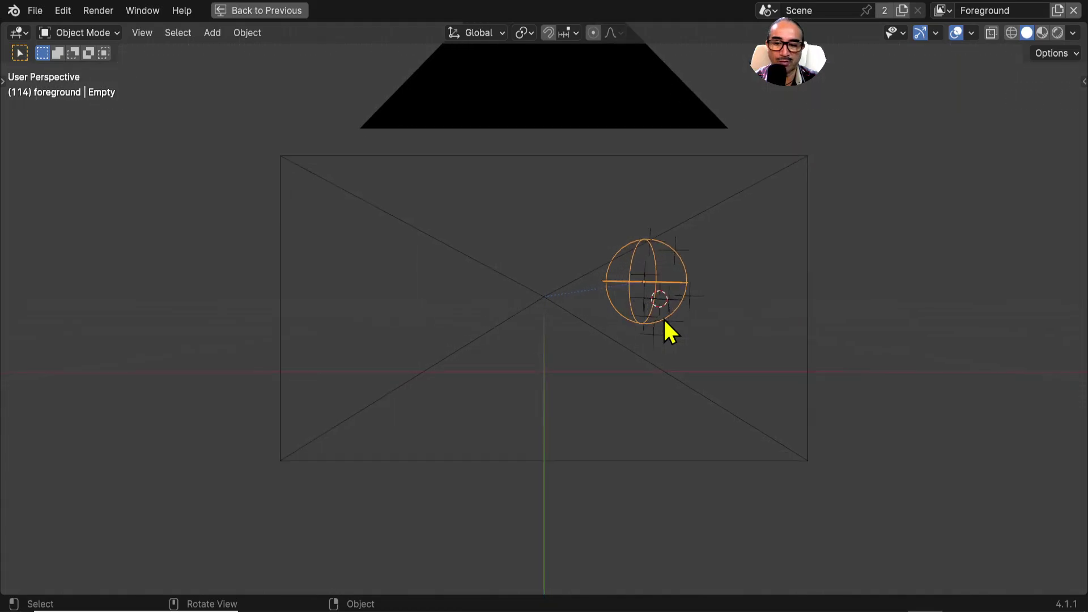
{"action": "key", "text": "shift+a"}
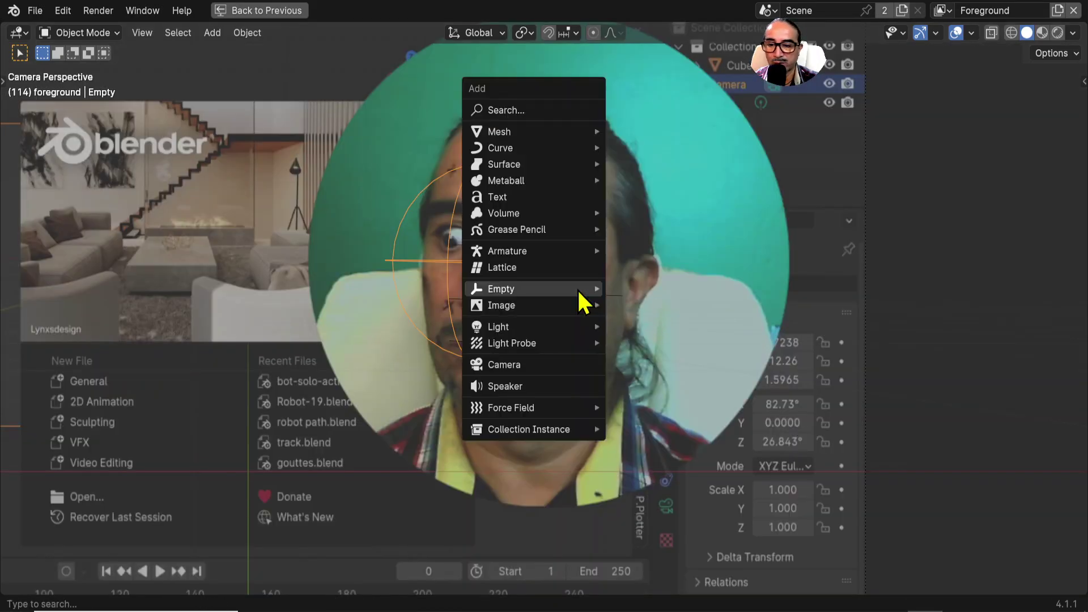
{"action": "mouse_move", "coordinate": [518, 136]}
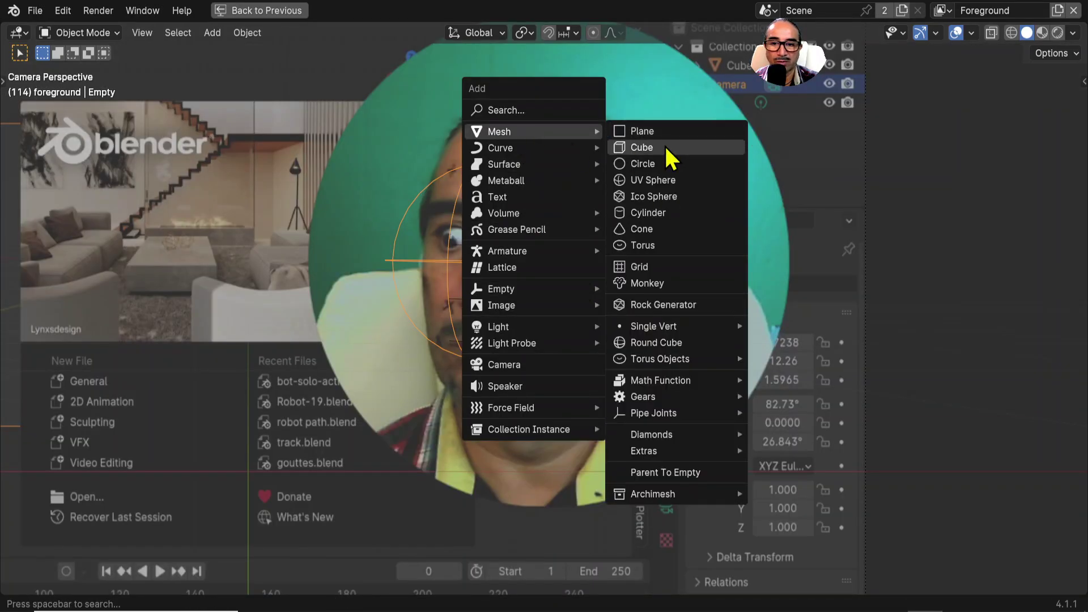
{"action": "left_click", "coordinate": [666, 147]}
{"action": "key", "text": "s"}
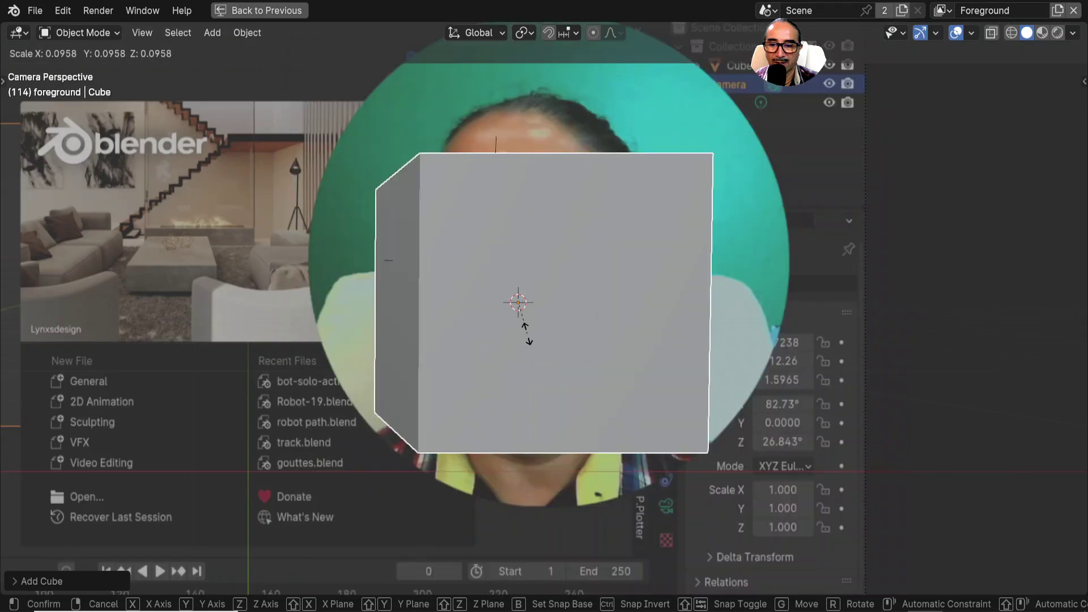
{"action": "key", "text": "Escape"}
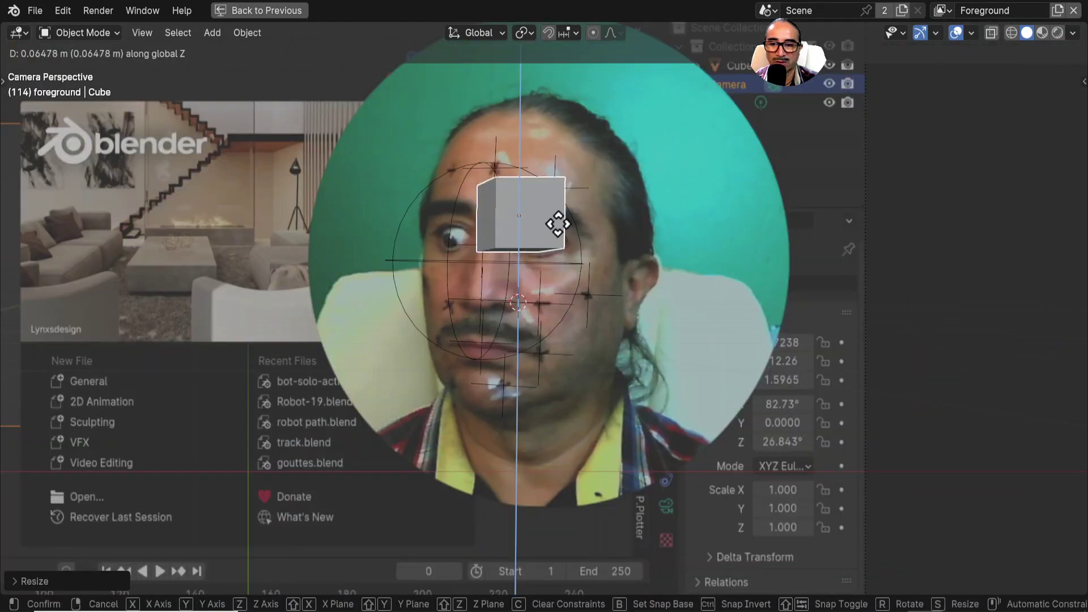
Step: Raise the cube along global Z to the top of the forehead and resize it into a wider, flatter box about a third as tall
{"action": "left_click", "coordinate": [550, 144]}
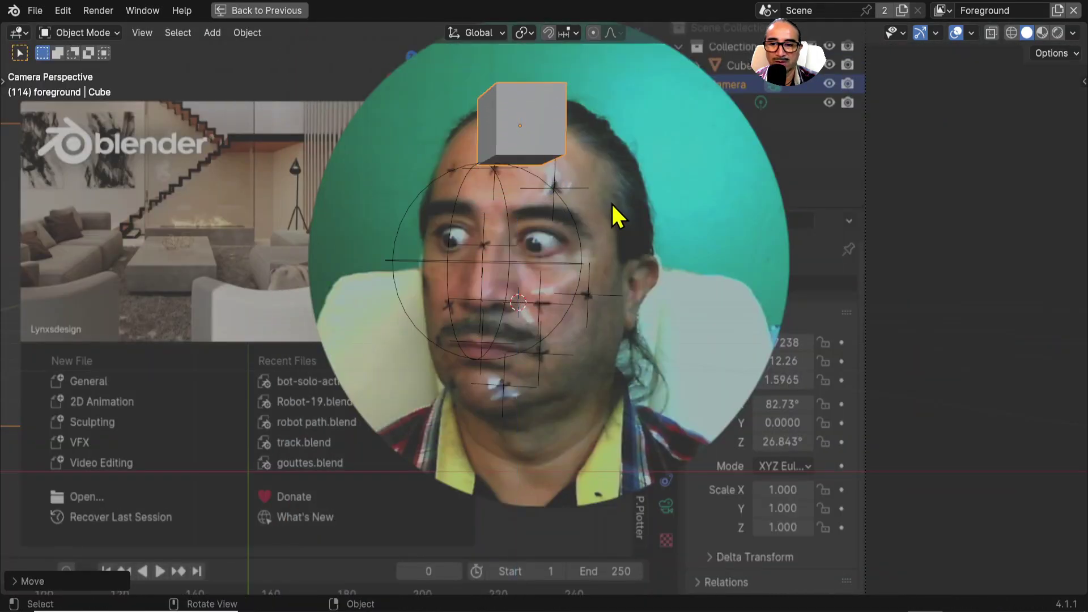
{"action": "key", "text": "s"}
{"action": "left_click", "coordinate": [717, 260]}
{"action": "key", "text": "s"}
{"action": "key", "text": "z"}
{"action": "key", "text": "z"}
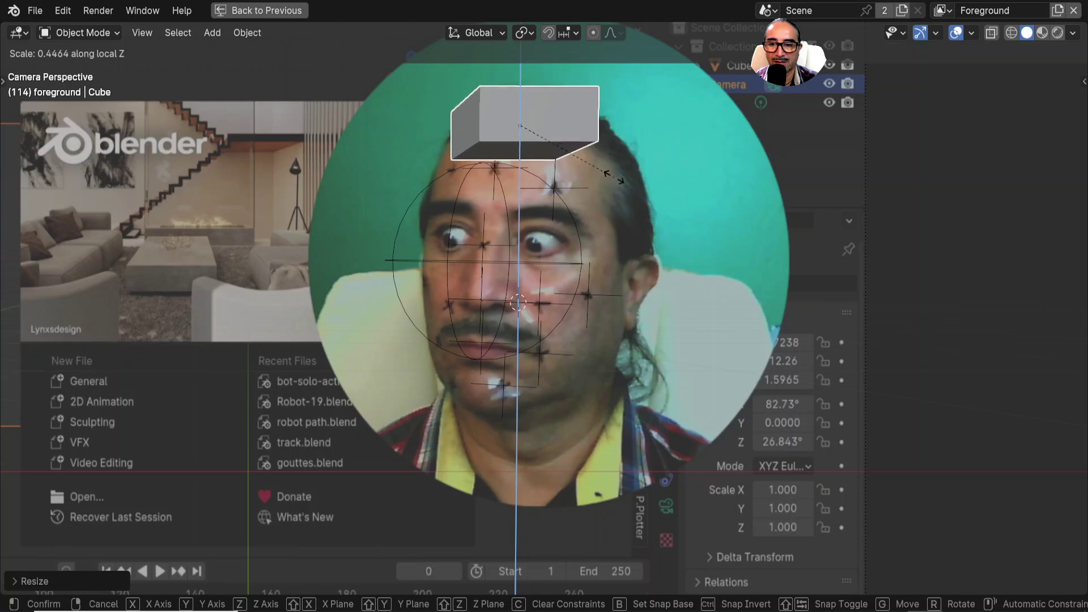
{"action": "left_click", "coordinate": [590, 159]}
Step: Scale the flattened cube up wider than the head and lower it along its local Z axis to eye level
{"action": "key", "text": "s"}
{"action": "left_click", "coordinate": [646, 170]}
{"action": "key", "text": "g"}
{"action": "key", "text": "z"}
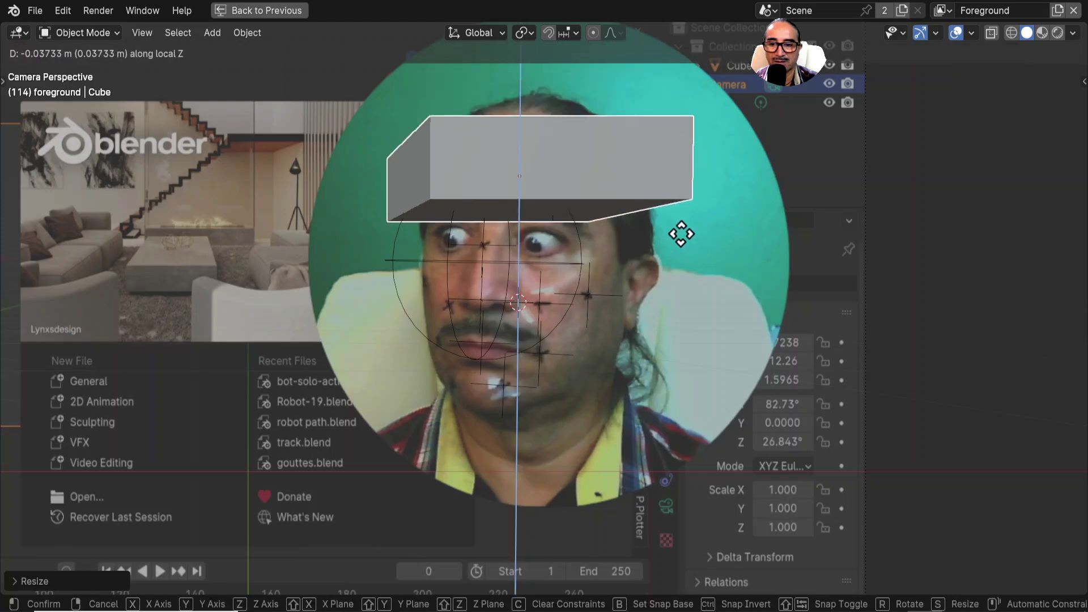
{"action": "left_click", "coordinate": [694, 295]}
Step: Freely rotate the cube toward the direction the face points
{"action": "key", "text": "r"}
{"action": "key", "text": "r"}
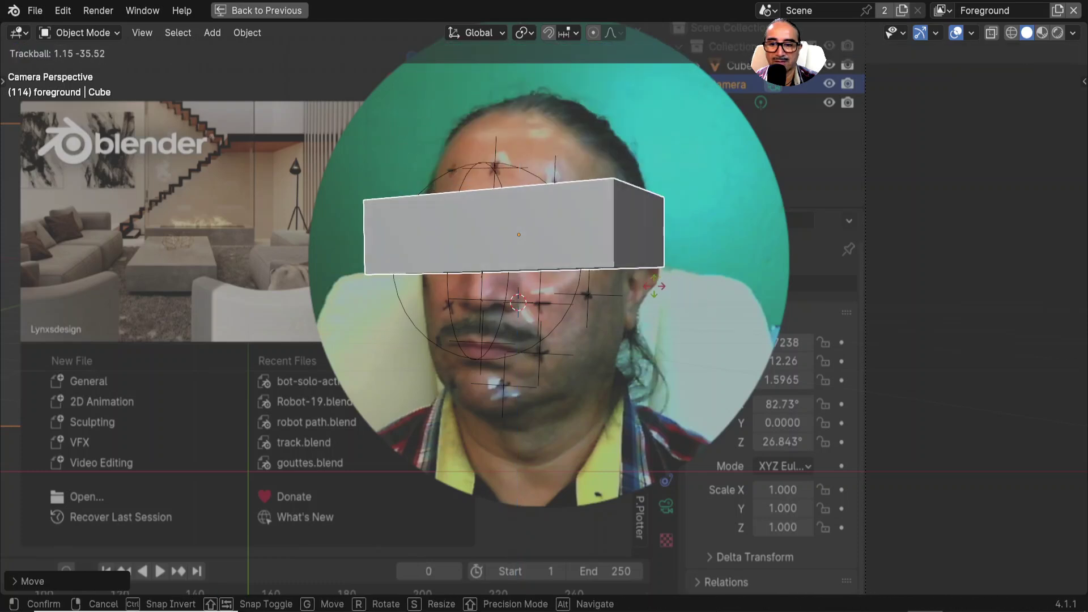
{"action": "left_click", "coordinate": [568, 305]}
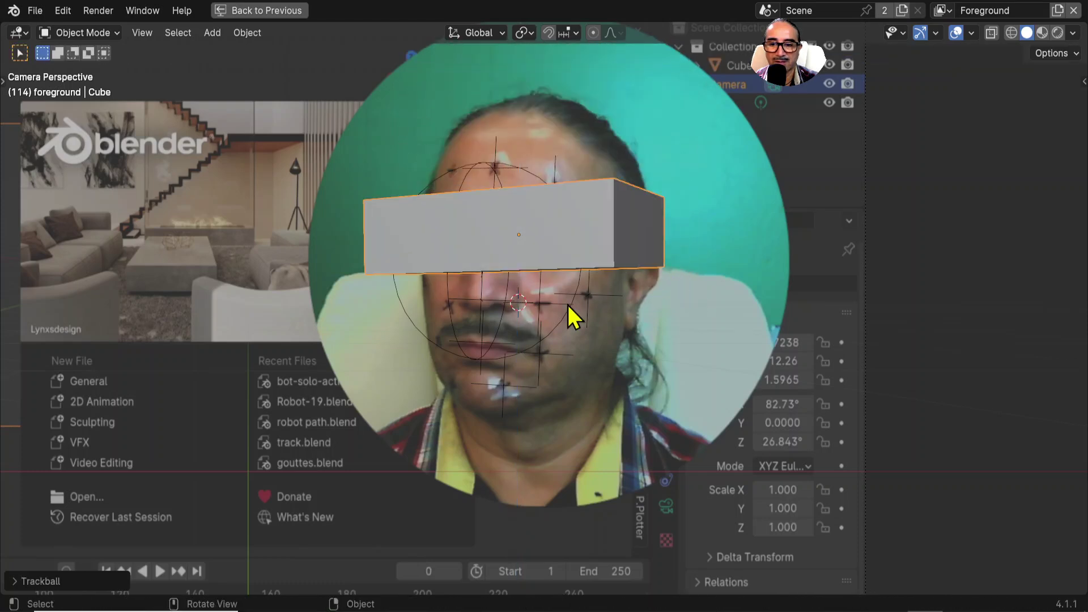
Step: Parent the cube to the sphere empty using the Object option and play the animation to check that it follows
{"action": "left_click", "coordinate": [406, 308], "text": "shift"}
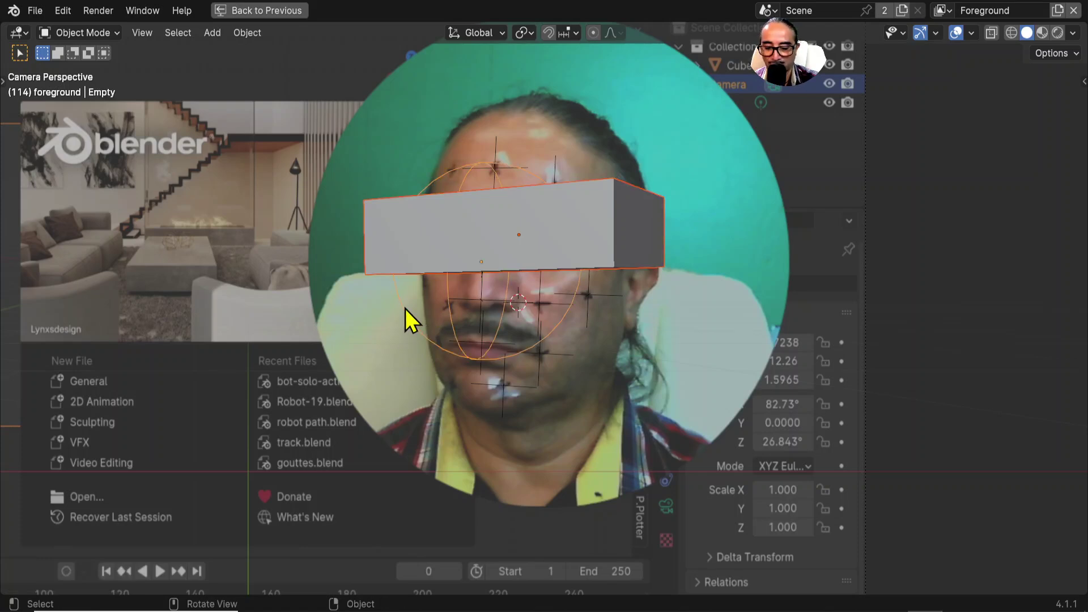
{"action": "key", "text": "ctrl+p"}
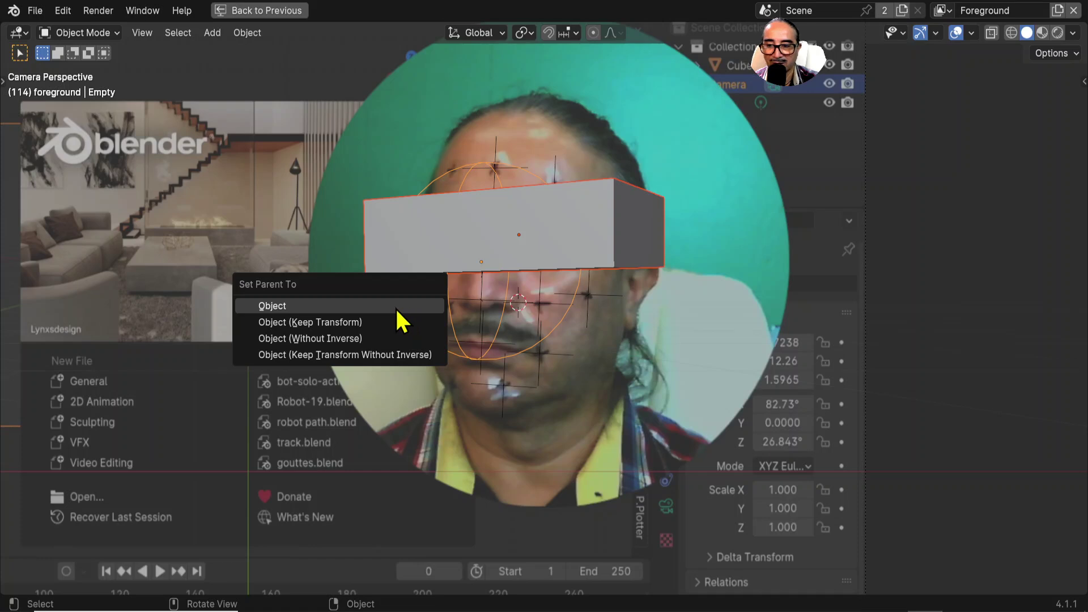
{"action": "left_click", "coordinate": [400, 307]}
{"action": "key", "text": "space"}
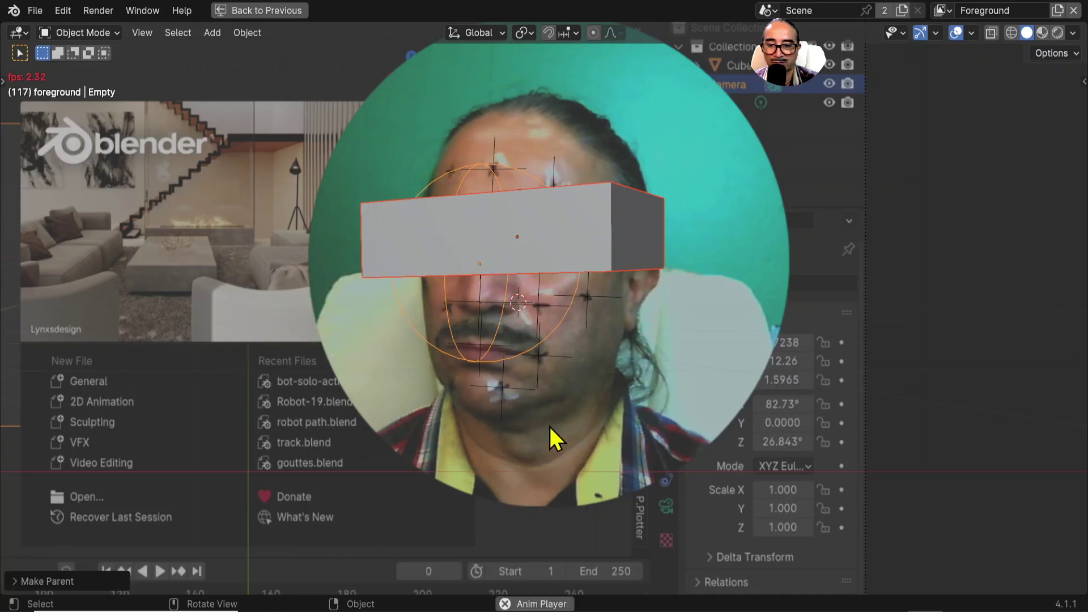
{"action": "left_click", "coordinate": [563, 450]}
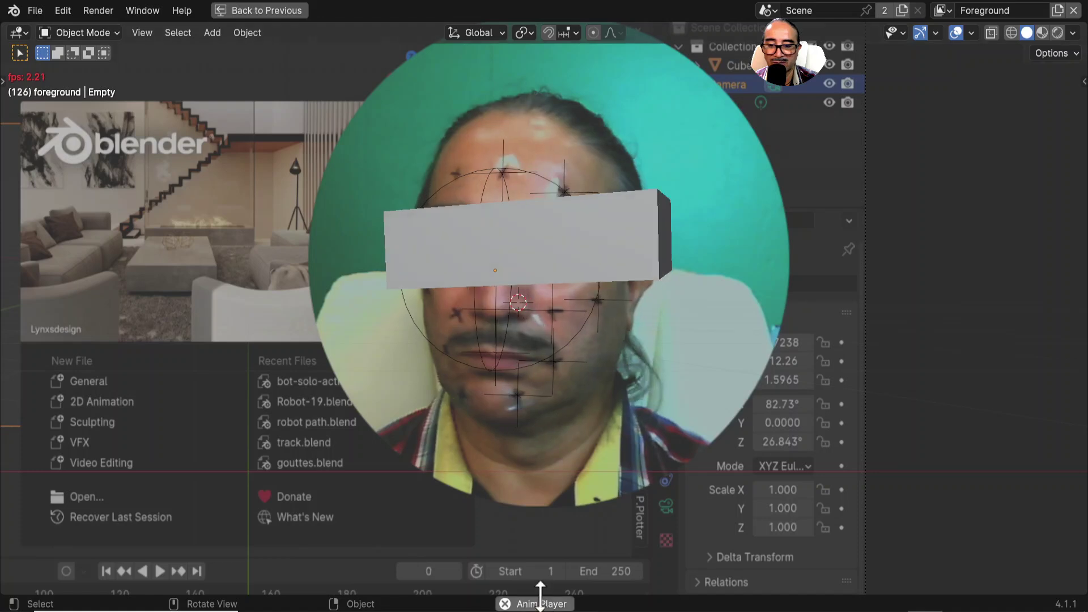
Step: Set the playback sync to Frame Dropping and check the animation in the enlarged 3D viewport before stopping it
{"action": "key", "text": "ctrl+space"}
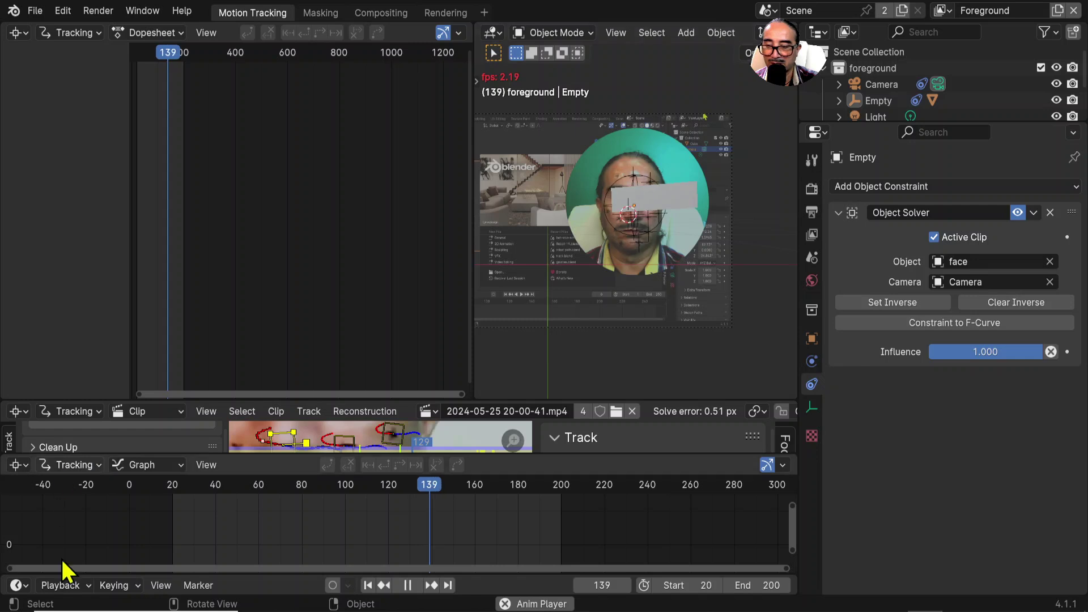
{"action": "left_click", "coordinate": [60, 586]}
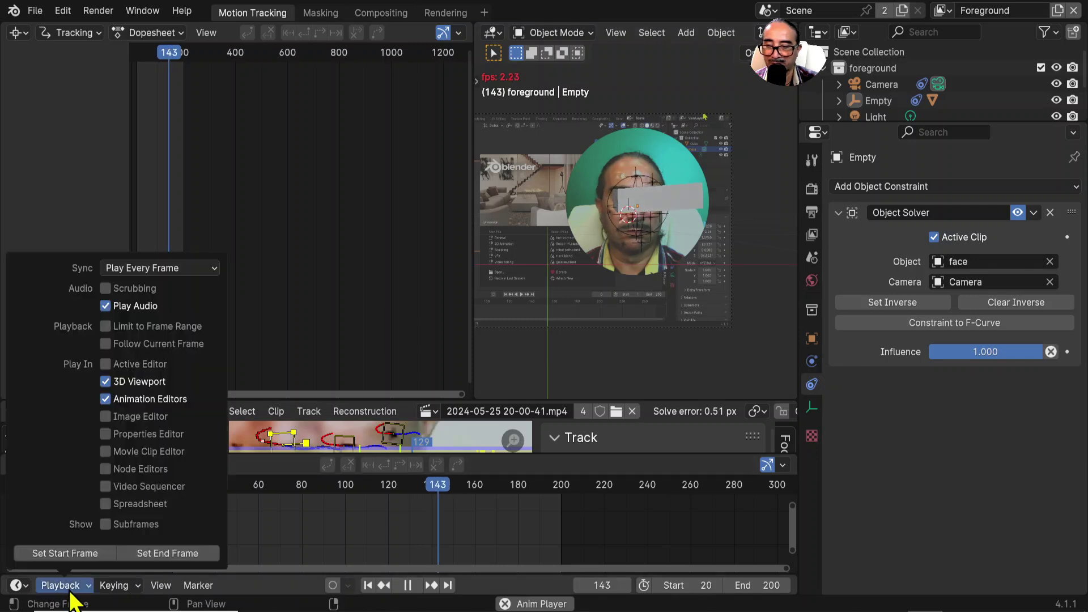
{"action": "left_click", "coordinate": [167, 270]}
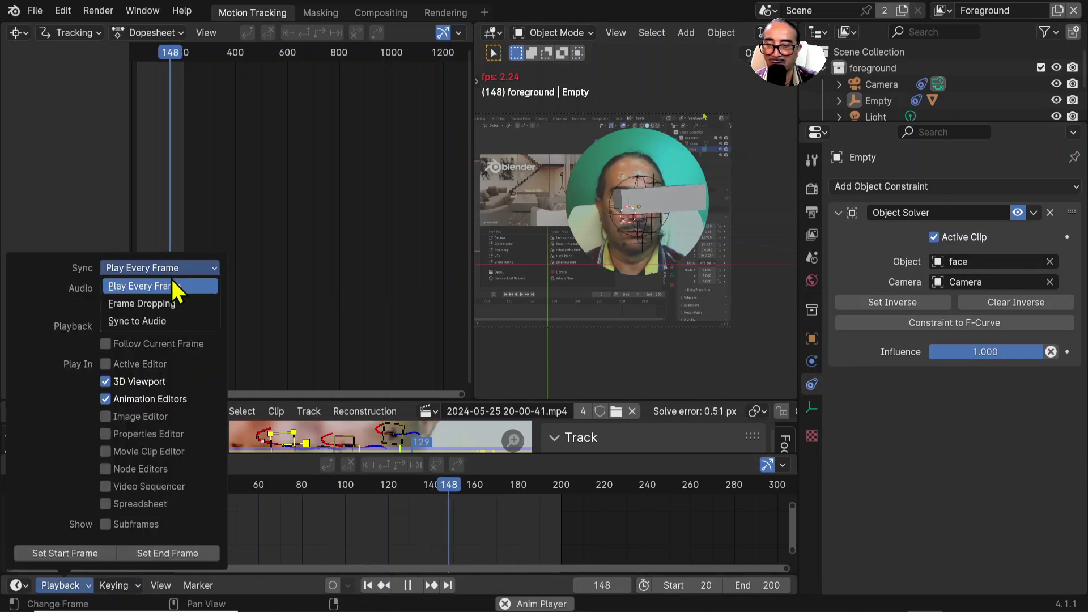
{"action": "left_click", "coordinate": [146, 306]}
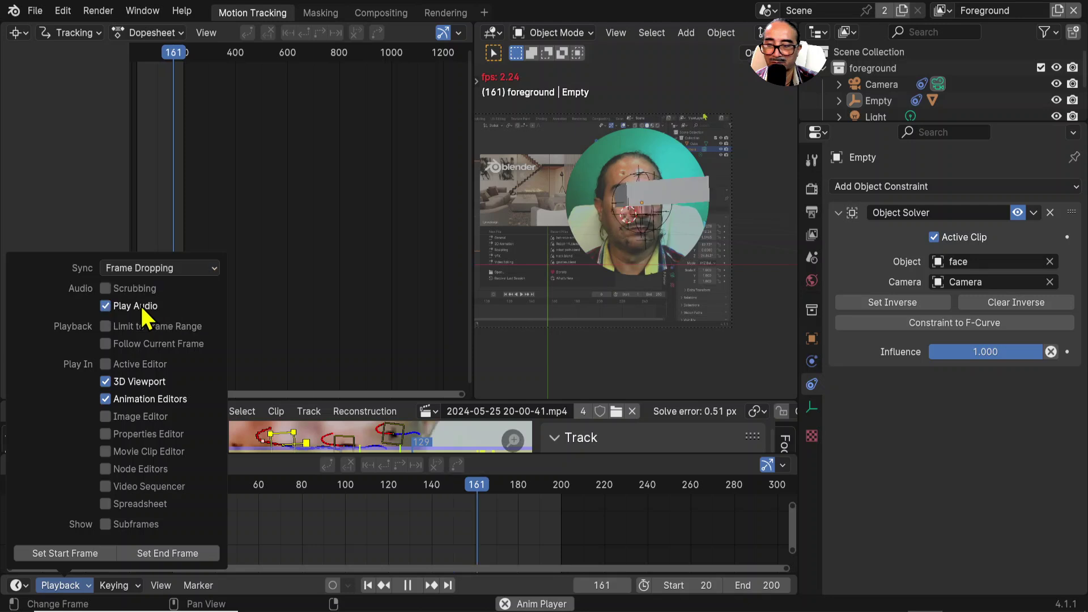
{"action": "key", "text": "ctrl+space"}
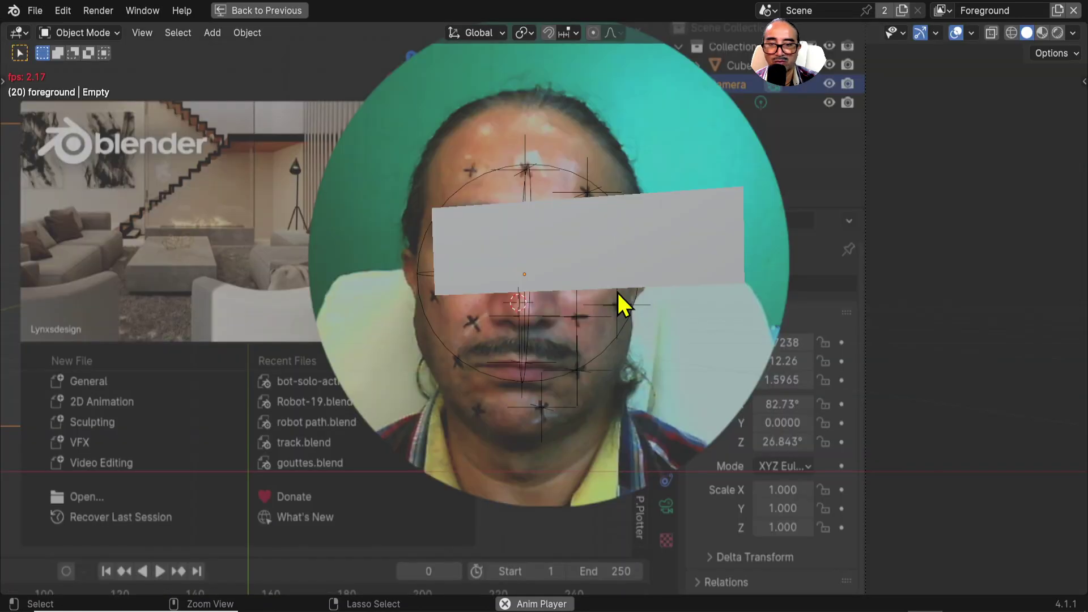
{"action": "key", "text": "space"}
Step: Select the cube and move it in the top view so it is centred around the sphere empty
{"action": "left_click", "coordinate": [685, 260]}
{"action": "key", "text": "KP_7"}
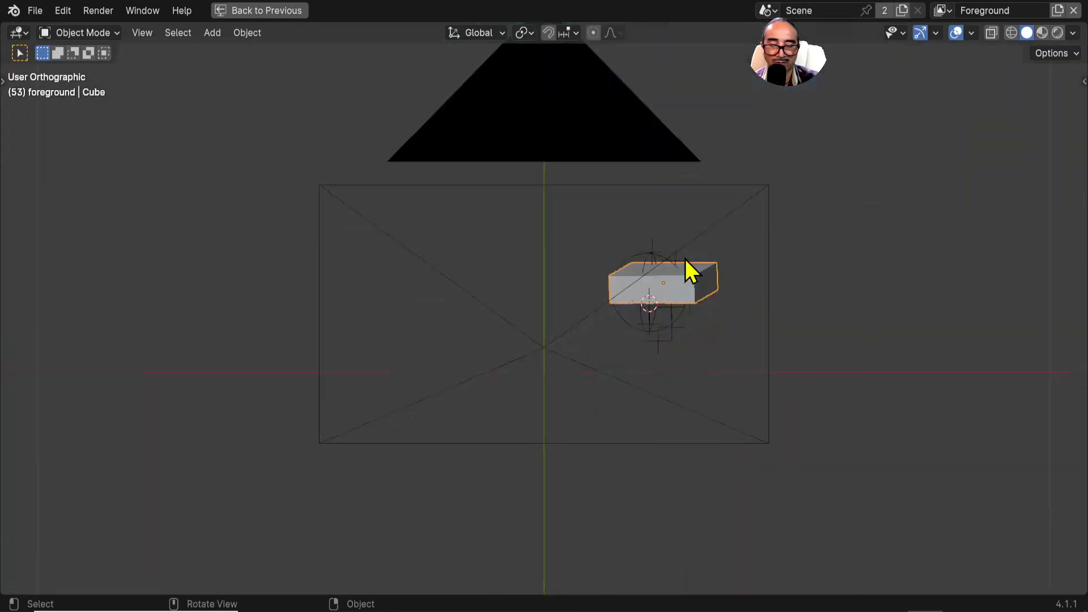
{"action": "scroll", "coordinate": [746, 478], "scroll_direction": "up", "scroll_amount": 2}
{"action": "key", "text": "g"}
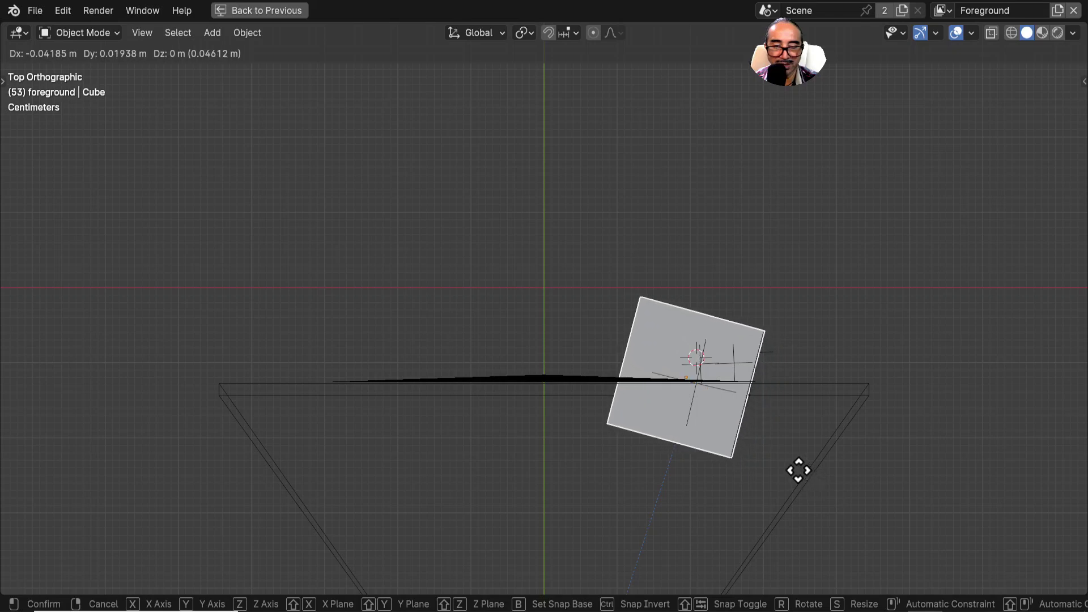
{"action": "left_click", "coordinate": [813, 470]}
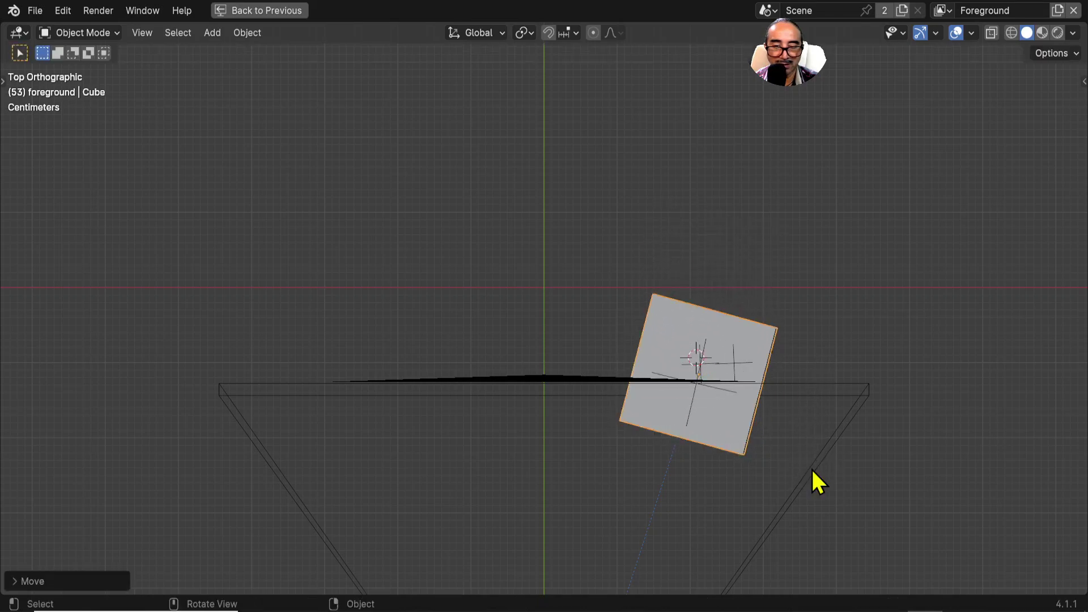
Step: In camera view, shift the cube about 0.017 m to cover the eyes, rotate it slightly and play the animation
{"action": "key", "text": "KP_0"}
{"action": "key", "text": "g"}
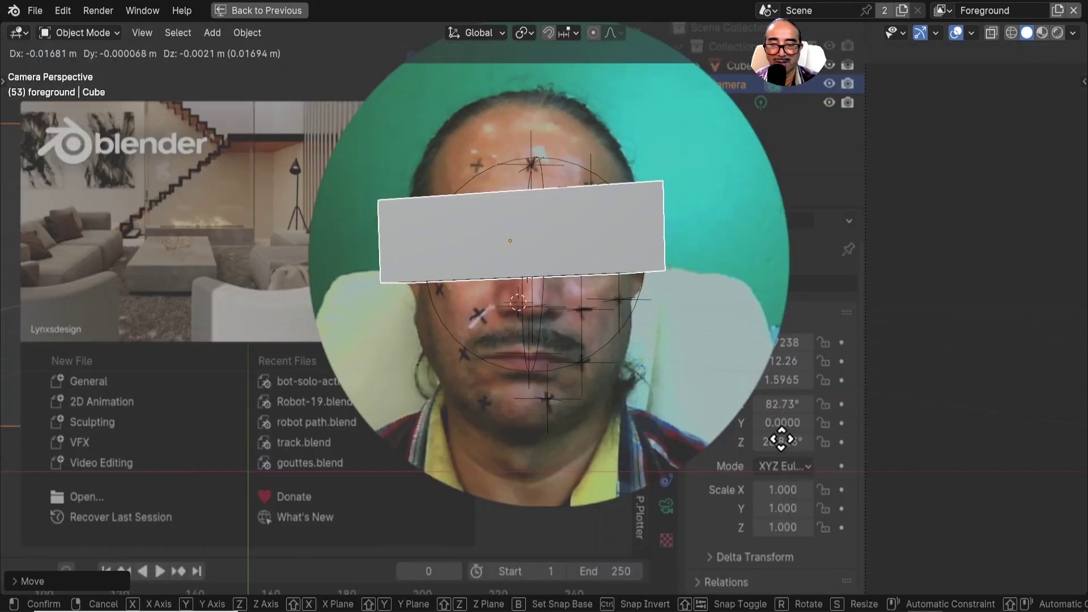
{"action": "left_click", "coordinate": [781, 440]}
{"action": "key", "text": "r"}
{"action": "left_click", "coordinate": [784, 444]}
{"action": "key", "text": "space"}
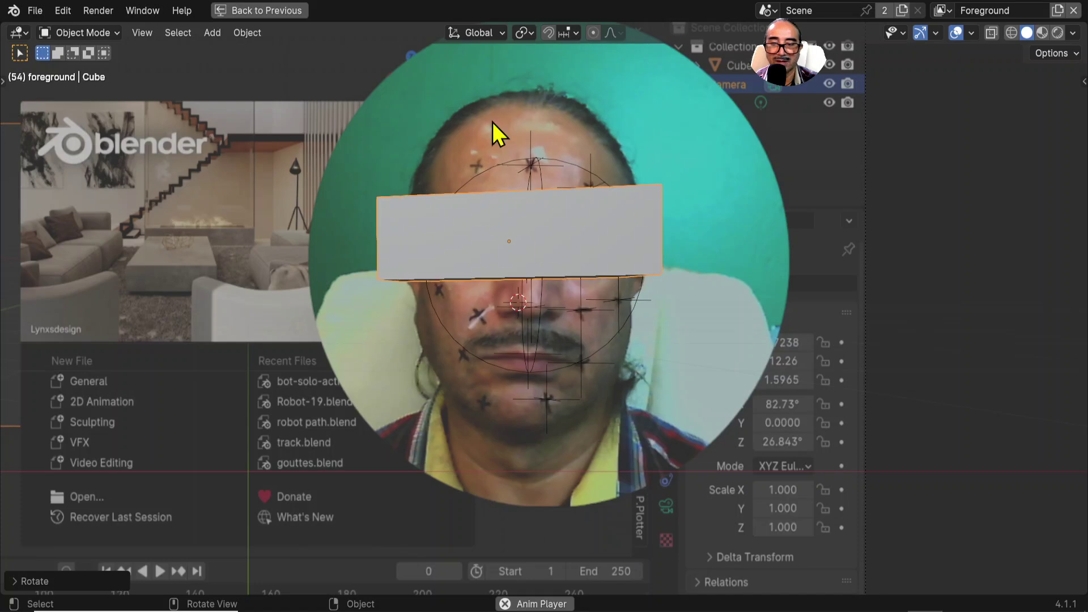